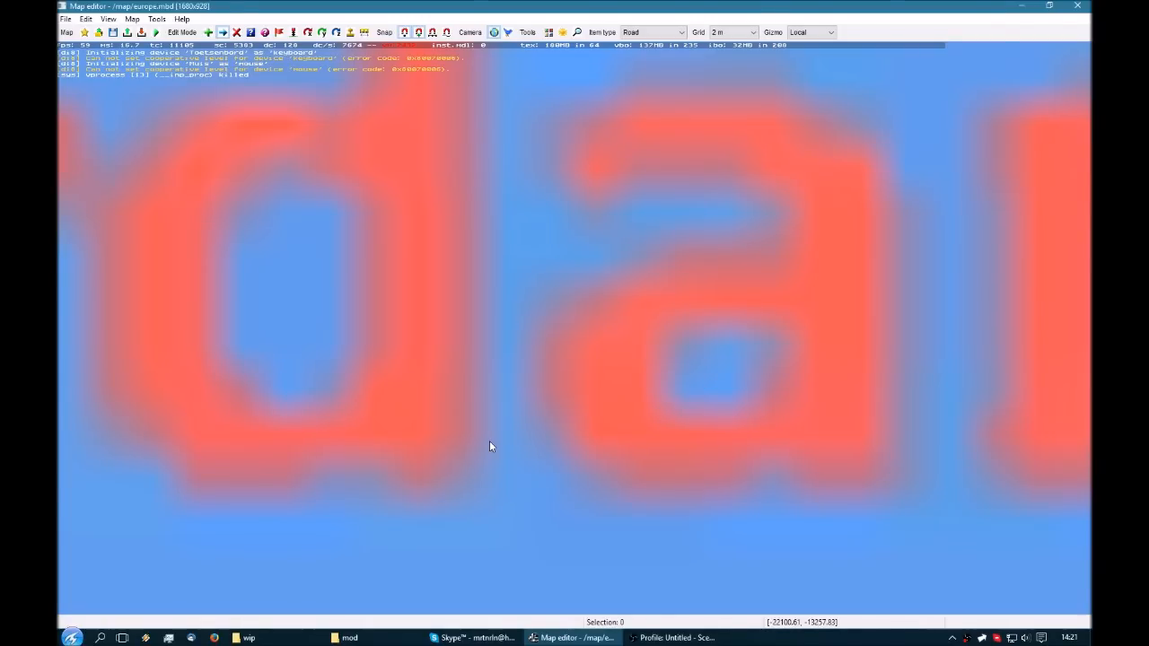
# Set the default road type for new roads to DE hw2b - 2m median with shoulder_a edges on both sides.
pyautogui.press('e')
pyautogui.click(404, 50)
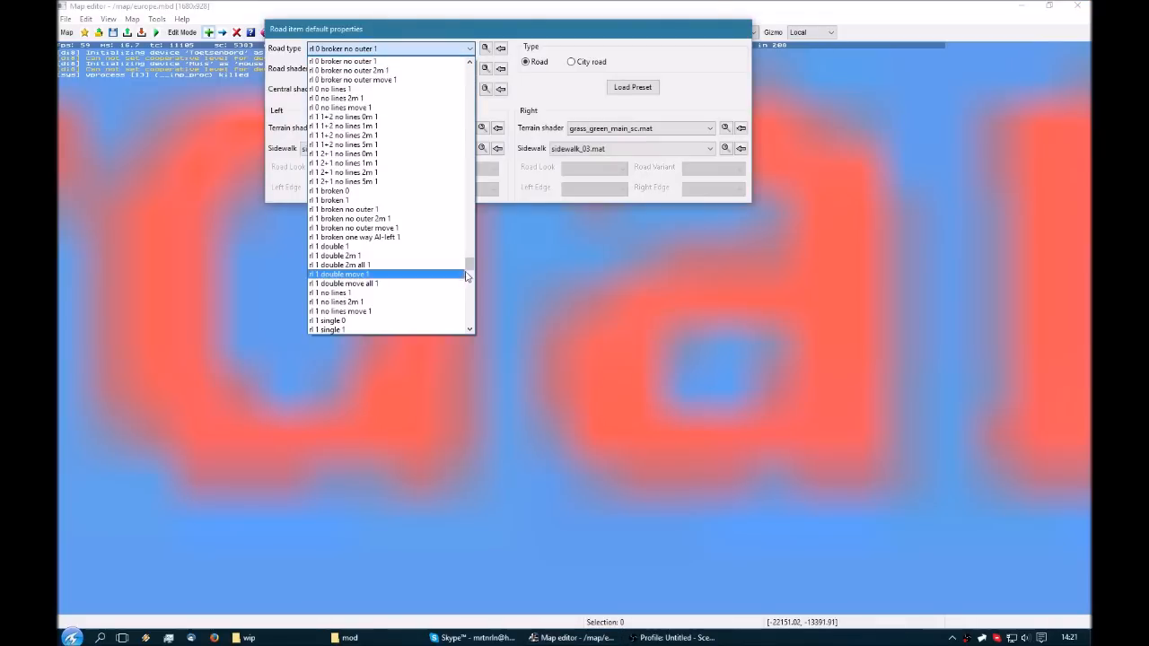
pyautogui.press('d')
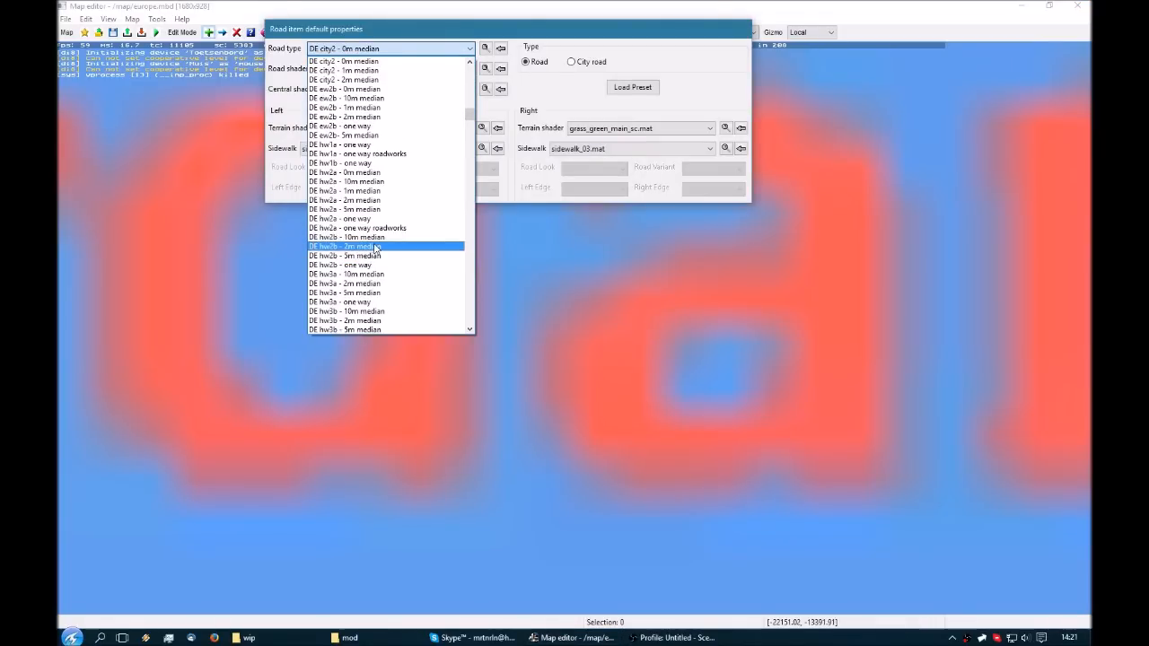
pyautogui.click(401, 245)
pyautogui.click(592, 188)
pyautogui.click(587, 199)
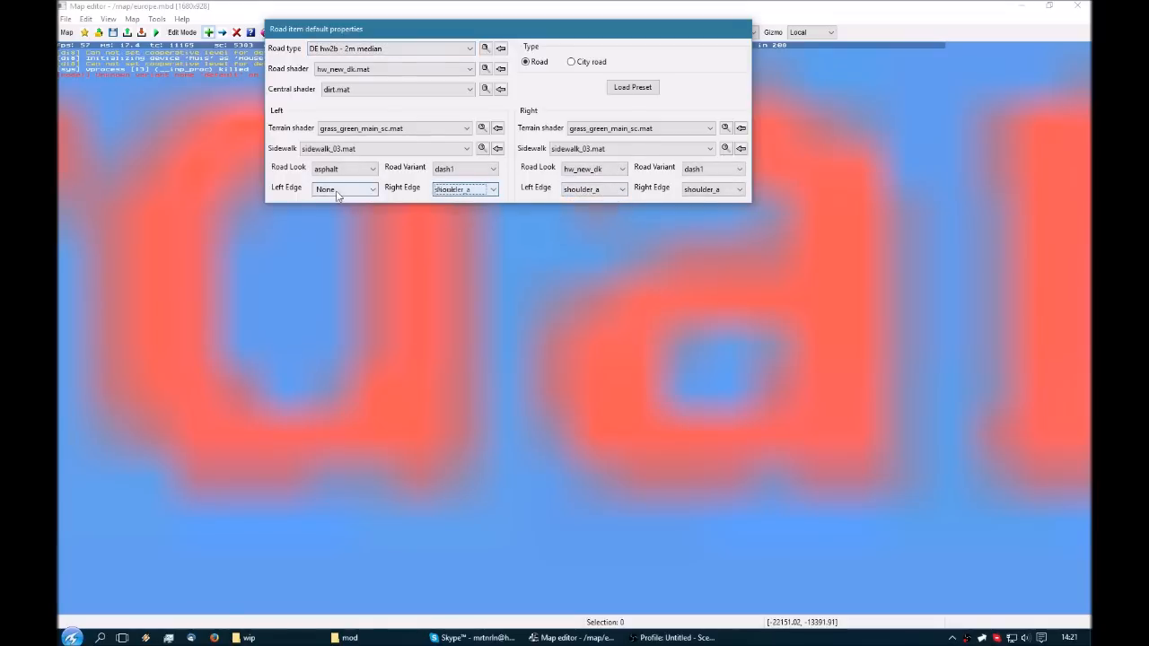
# Draw a straight north-south highway segment about 182 m long and finish placing roads.
pyautogui.click(527, 499)
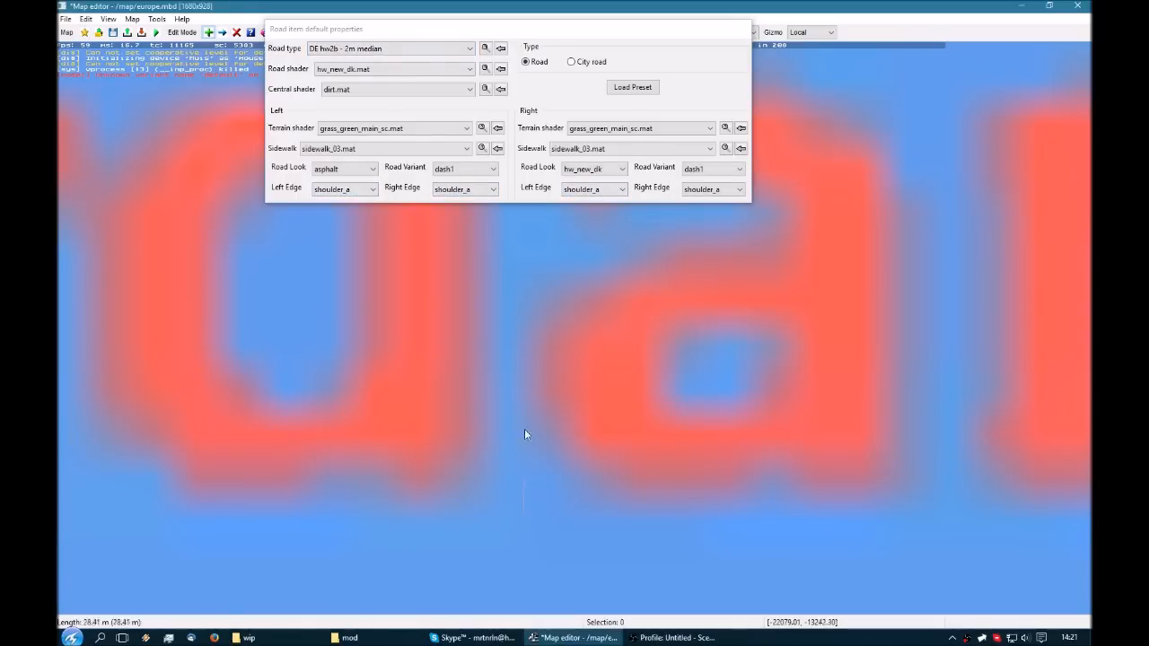
pyautogui.click(526, 216)
pyautogui.press('Escape')
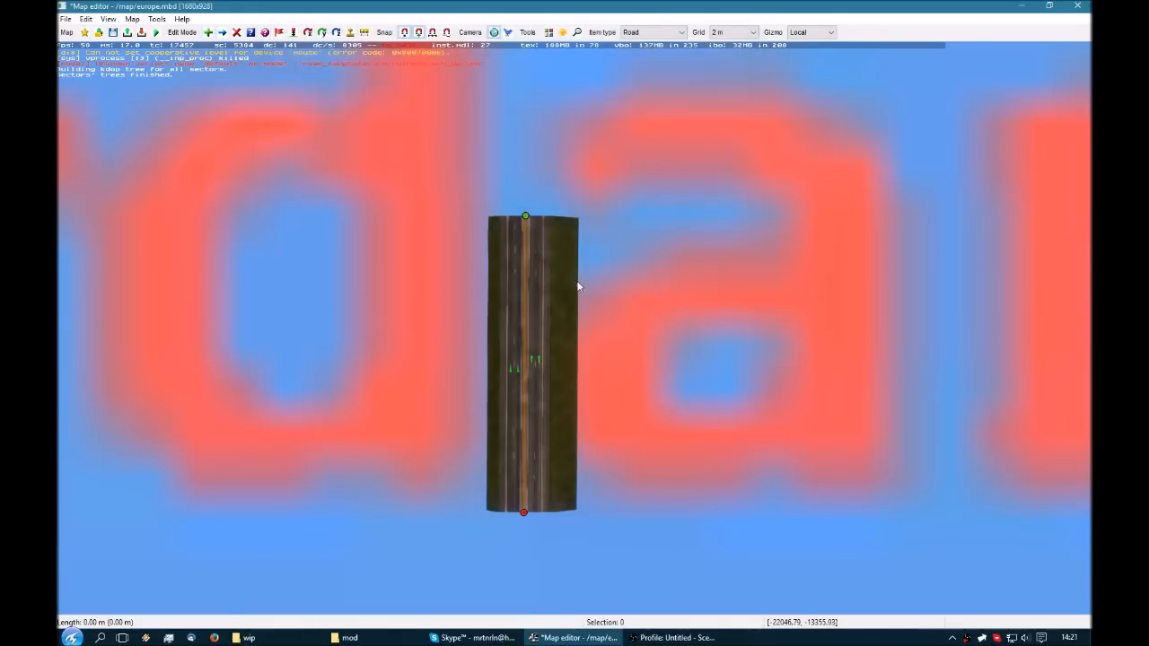
# Remove the crash_barrier_nl railings from the new highway segment in its road properties.
pyautogui.press('p')
pyautogui.press('KP_8')
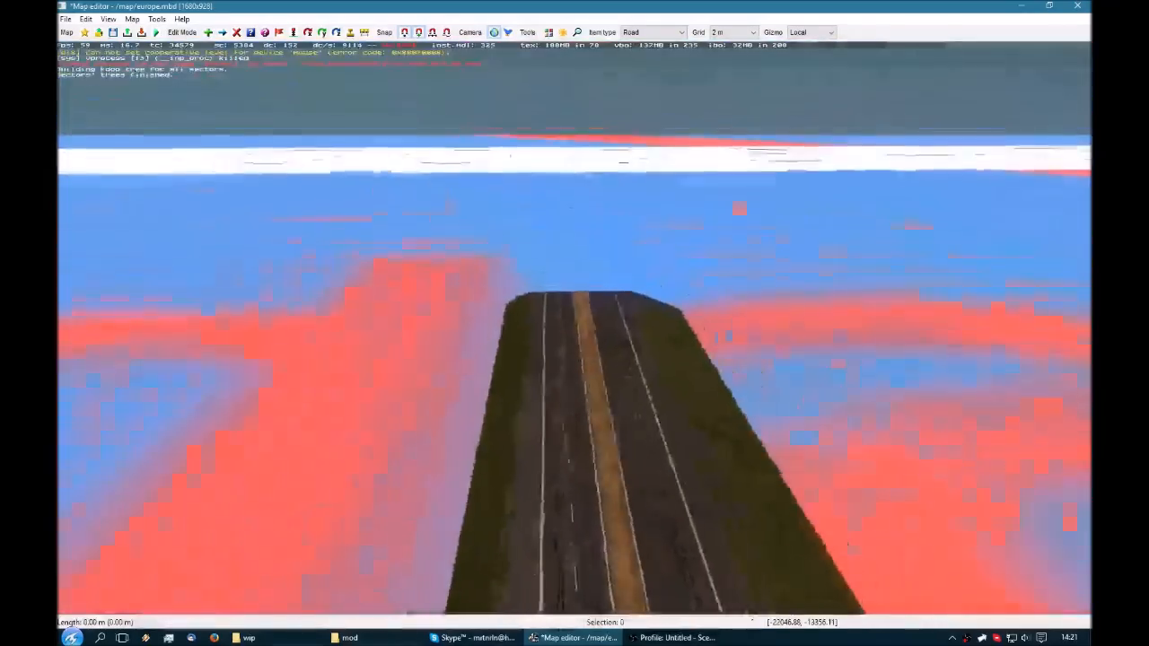
pyautogui.press('KP_5')
pyautogui.press('KP_8')
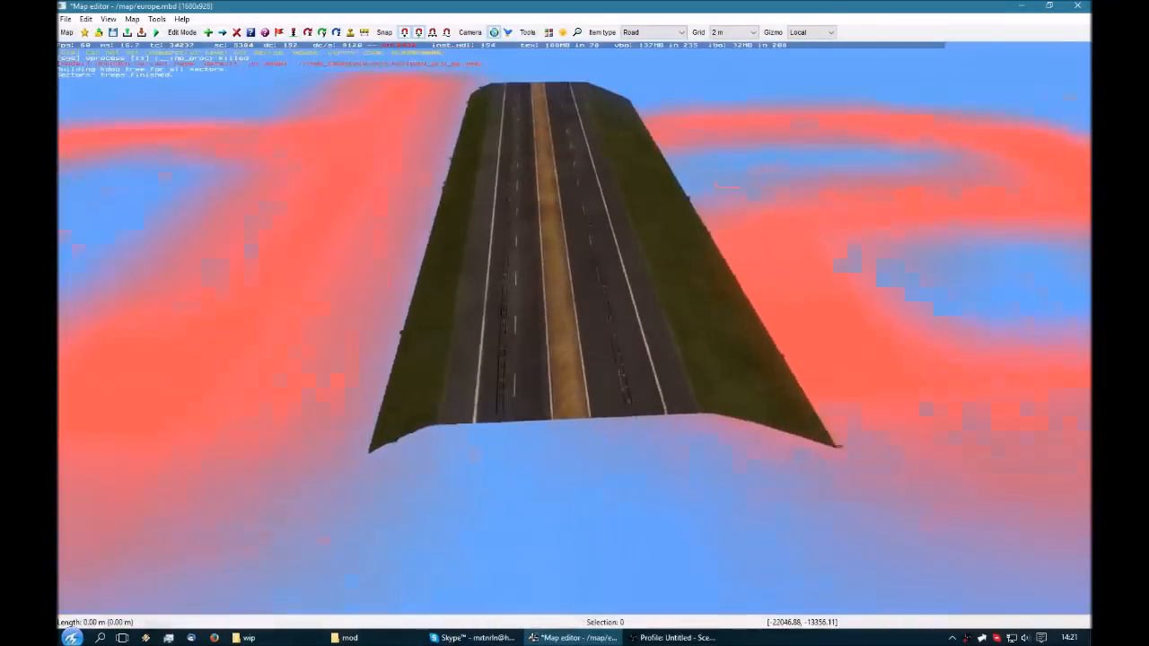
pyautogui.doubleClick(581, 411)
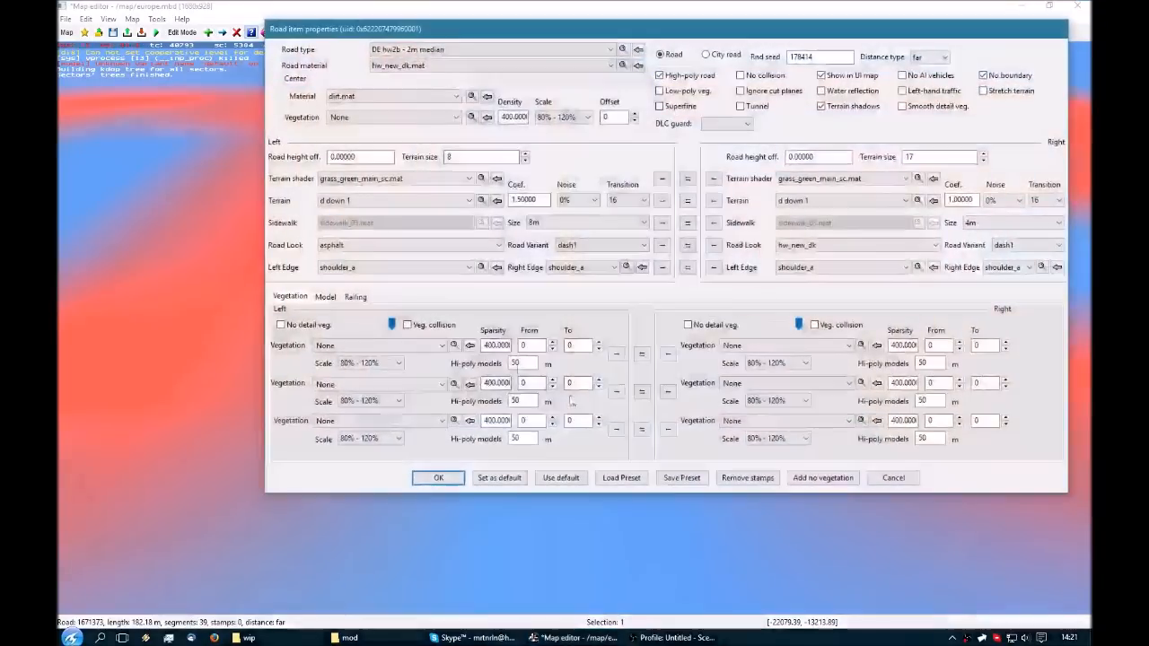
pyautogui.click(349, 303)
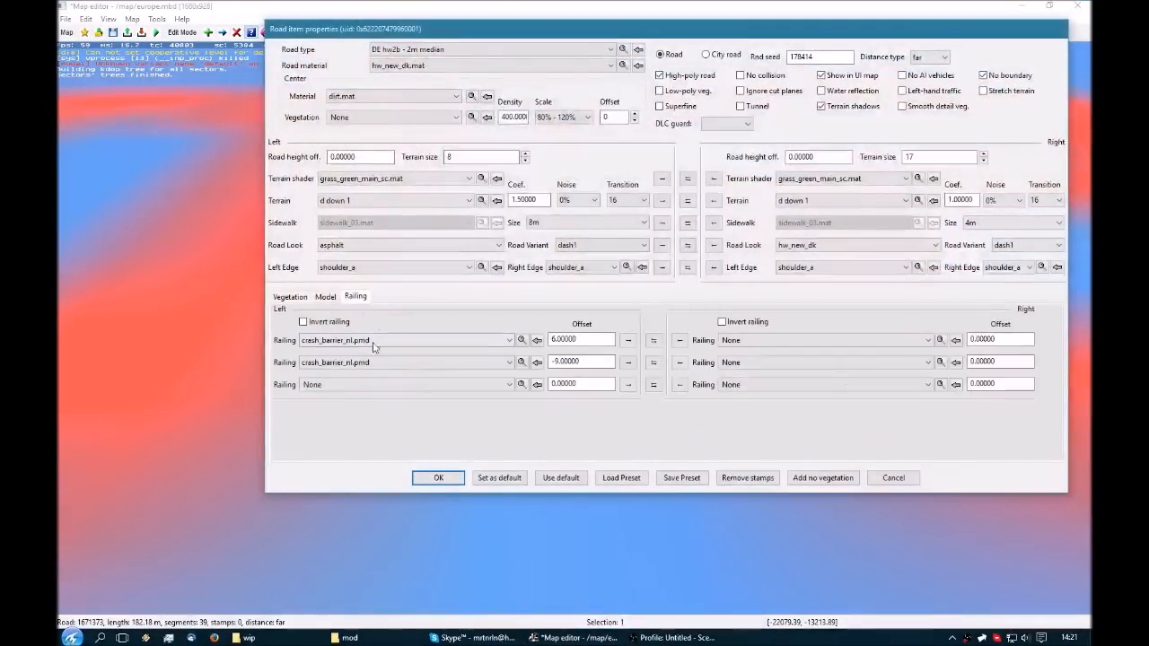
pyautogui.click(438, 477)
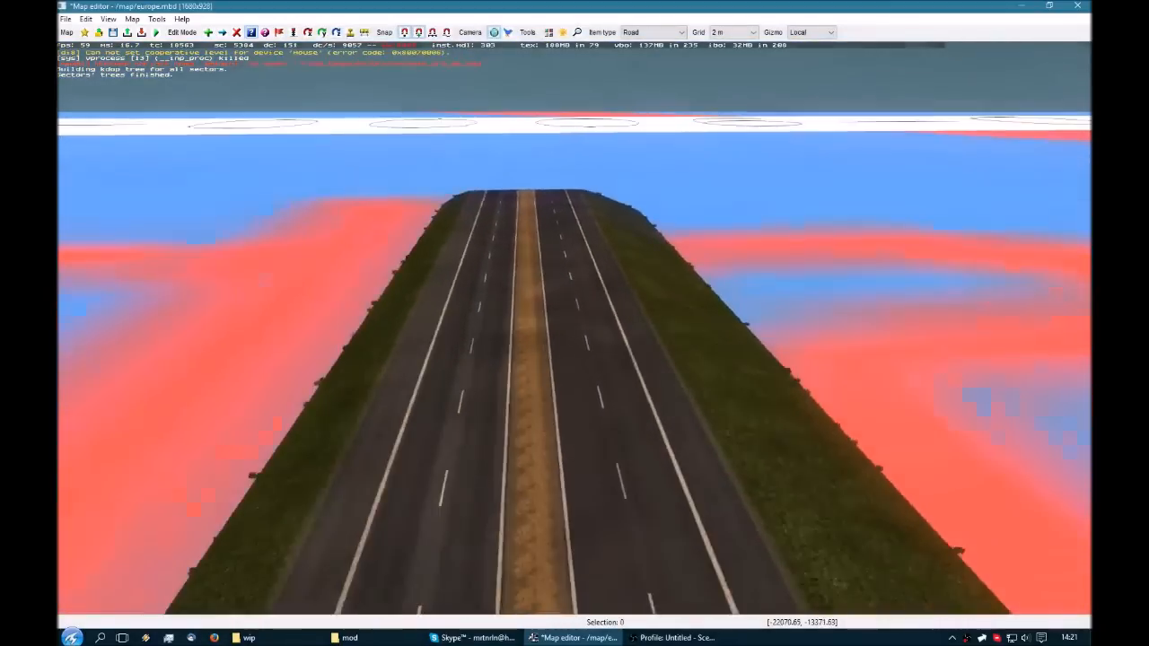
# Start adding a Prefab item over the middle of the highway, with its category set to all.
pyautogui.moveTo(575, 359); pyautogui.dragTo(579, 327, button='middle')
pyautogui.scroll(3, 574, 359)
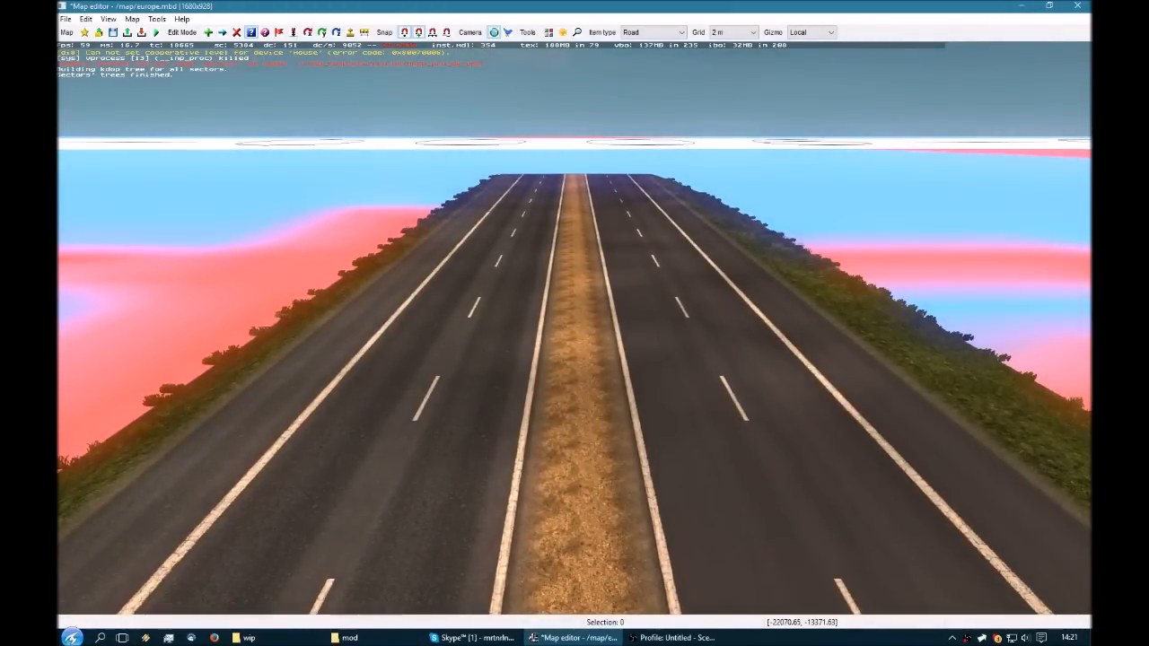
pyautogui.press('o')
pyautogui.moveTo(568, 308); pyautogui.dragTo(569, 338, button='right')
pyautogui.scroll(2, 569, 338)
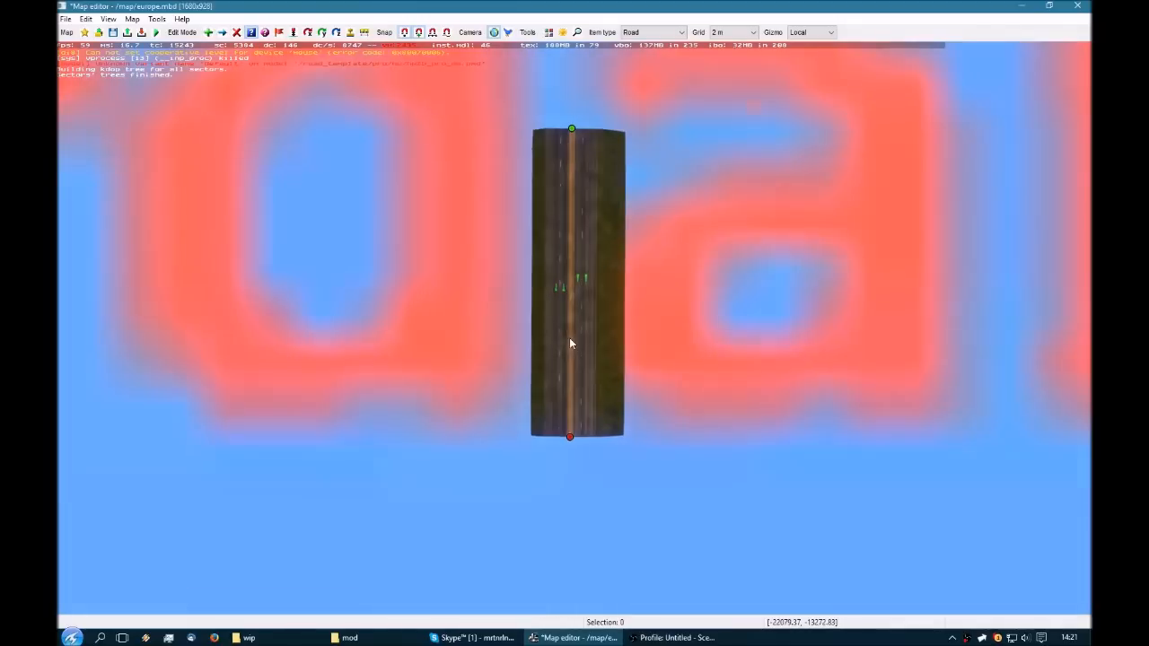
pyautogui.scroll(5, 576, 338)
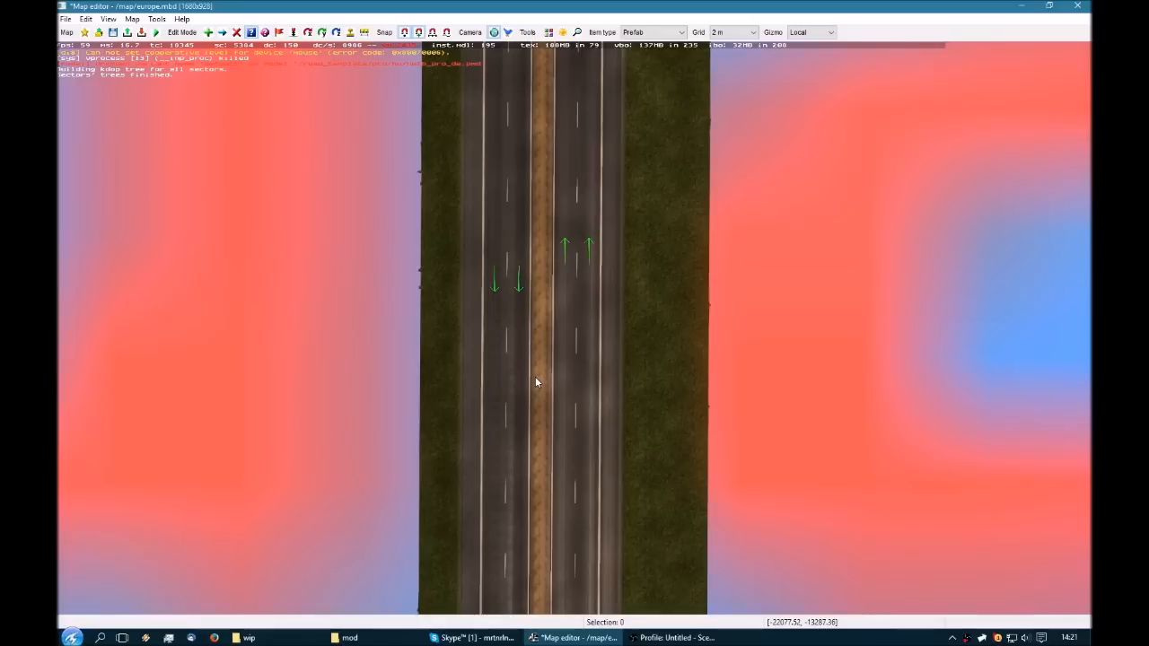
pyautogui.moveTo(512, 341); pyautogui.dragTo(514, 387, button='right')
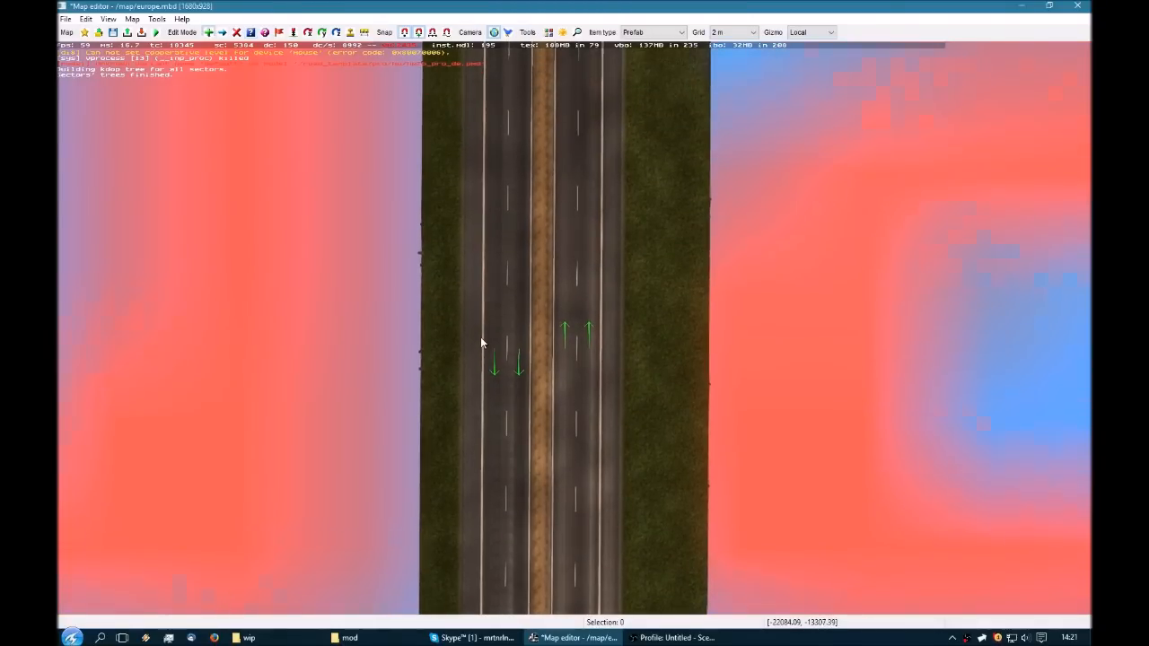
pyautogui.press('Insert')
pyautogui.click(425, 54)
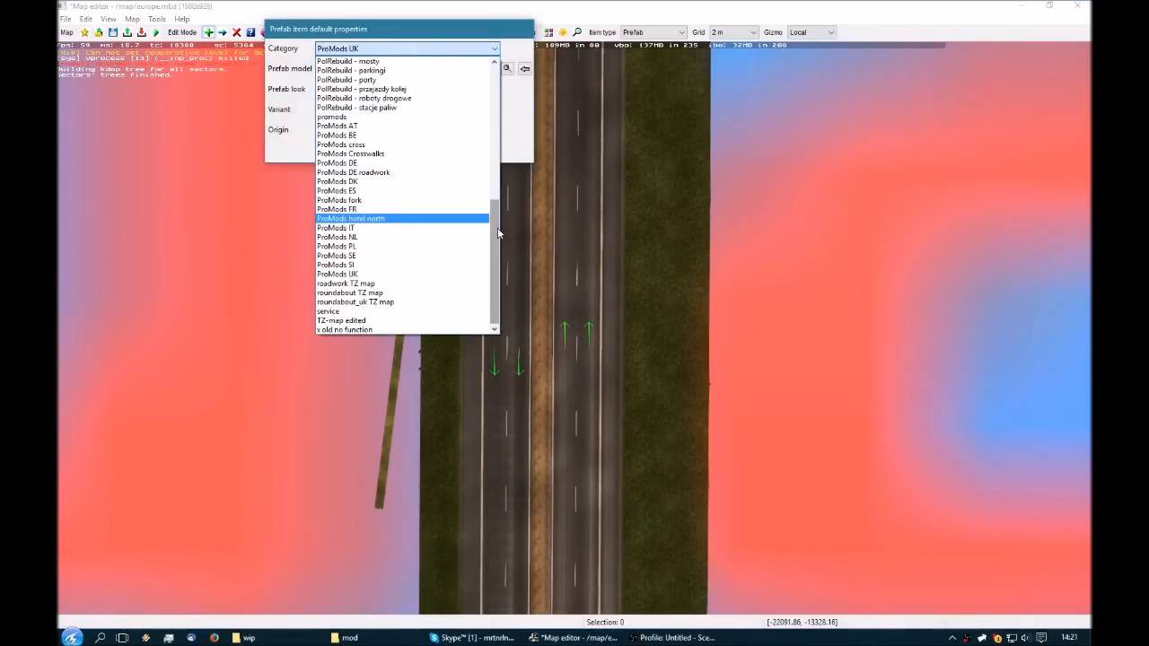
pyautogui.moveTo(495, 235); pyautogui.dragTo(495, 99)
pyautogui.click(436, 57)
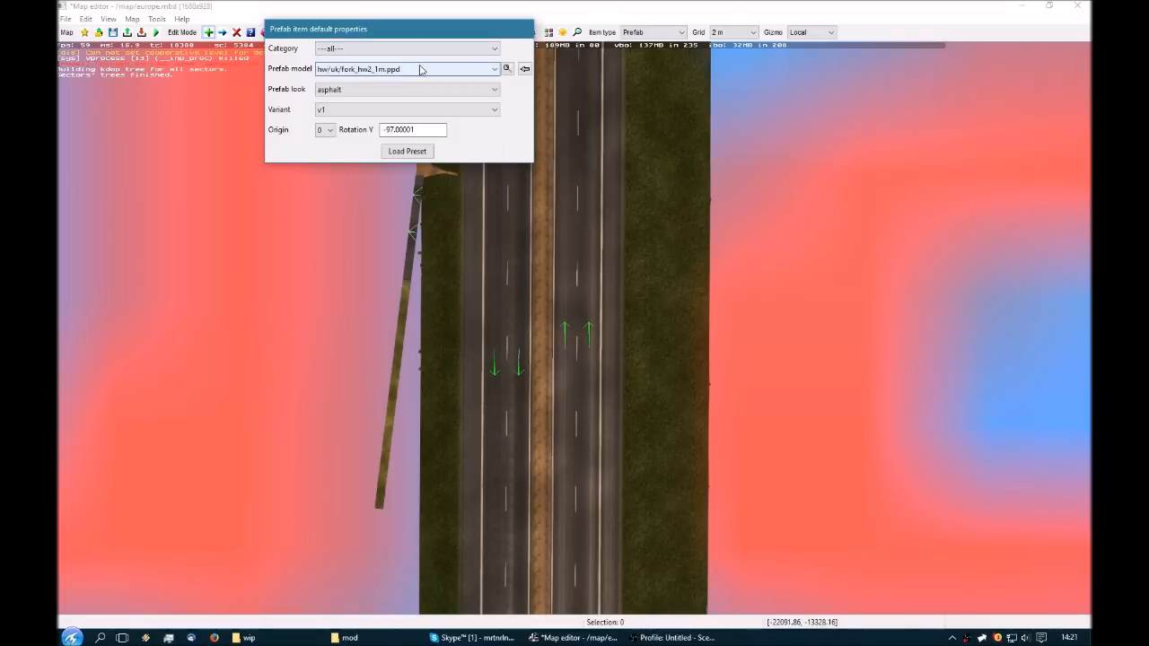
# Choose bridge/highway_bridge_sc.ppd as the prefab model.
pyautogui.click(431, 70)
pyautogui.moveTo(494, 274); pyautogui.dragTo(505, 104)
pyautogui.scroll(4, 415, 149)
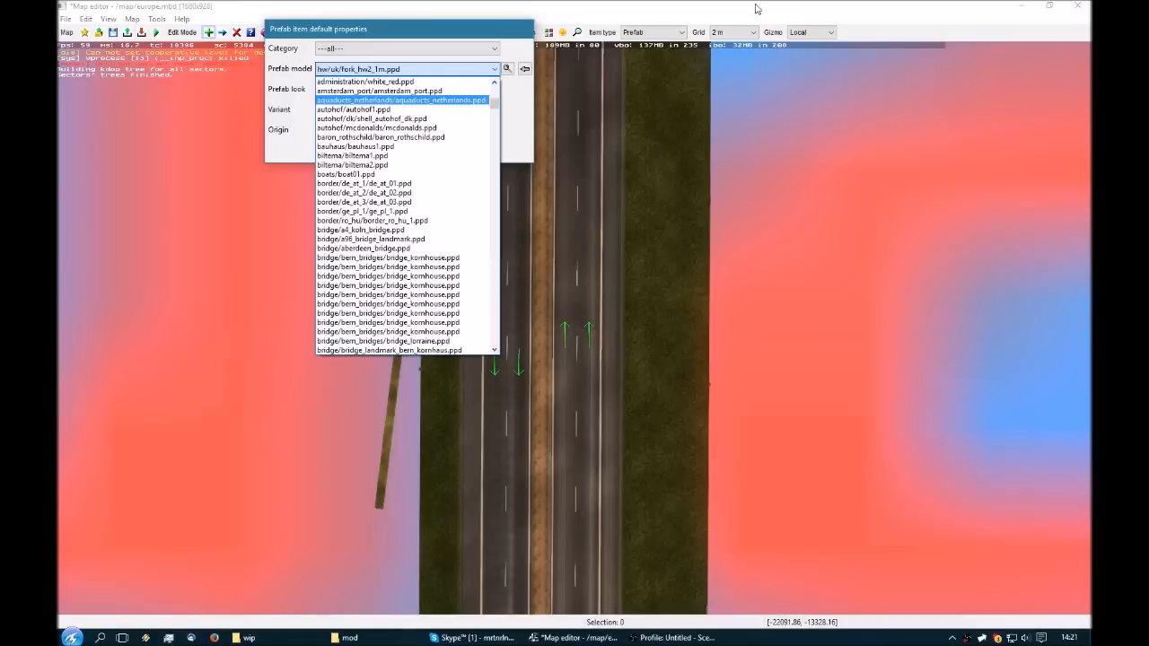
pyautogui.scroll(-12, 474, 210)
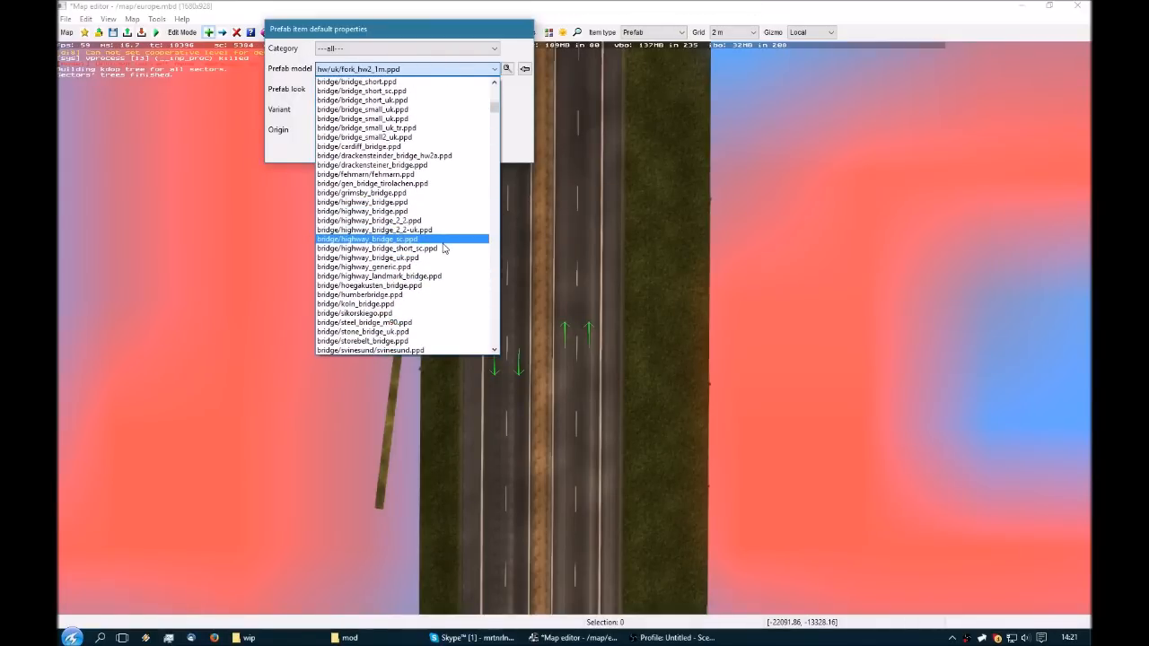
pyautogui.click(443, 241)
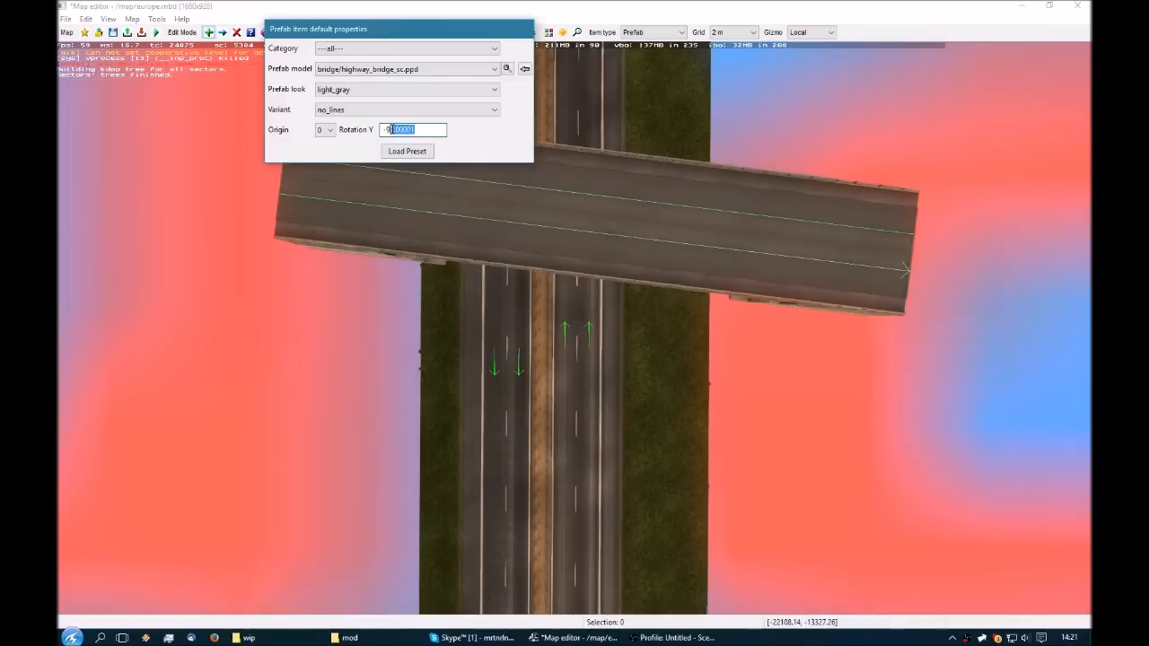
# Set the prefab's Y rotation to -90 and place the bridge across the highway.
pyautogui.write('0')
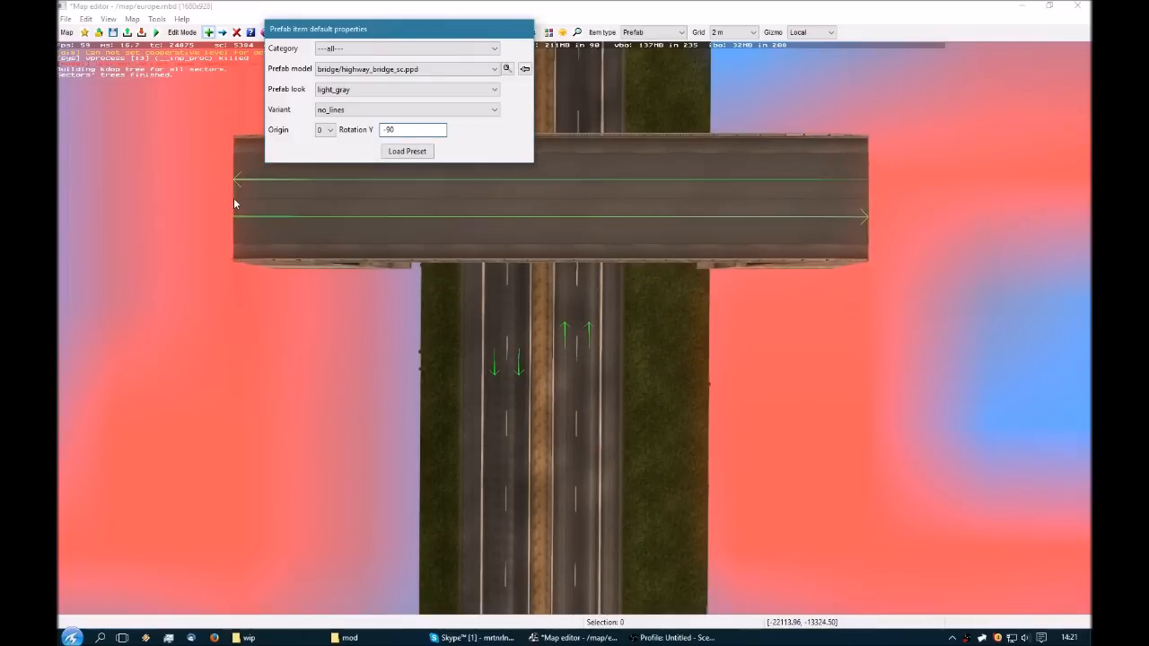
pyautogui.click(235, 204)
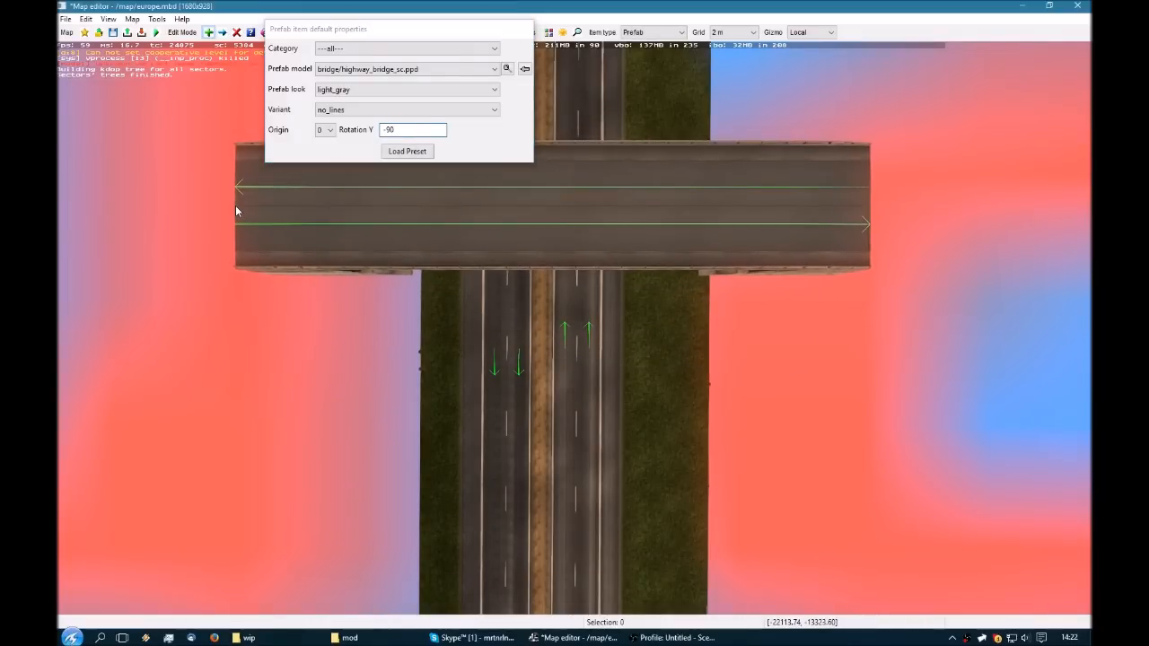
pyautogui.press('Escape')
# Lower the bridge closer to the highway and centre it over both carriageways.
pyautogui.moveTo(261, 267)
pyautogui.mouseDown(button='middle')
pyautogui.moveTo(260, 180)
pyautogui.moveTo(257, 248)
pyautogui.mouseUp(button='middle')
pyautogui.scroll(5, 260, 274)
pyautogui.press('v')
pyautogui.click(254, 270)
pyautogui.moveTo(253, 269); pyautogui.dragTo(309, 460)
pyautogui.moveTo(309, 460)
pyautogui.mouseDown(button='middle')
pyautogui.moveTo(308, 430)
pyautogui.moveTo(309, 484)
pyautogui.moveTo(308, 456)
pyautogui.mouseUp(button='middle')
pyautogui.moveTo(494, 283); pyautogui.dragTo(503, 287, button='middle')
pyautogui.moveTo(361, 259); pyautogui.dragTo(363, 283)
pyautogui.moveTo(283, 334); pyautogui.dragTo(262, 337)
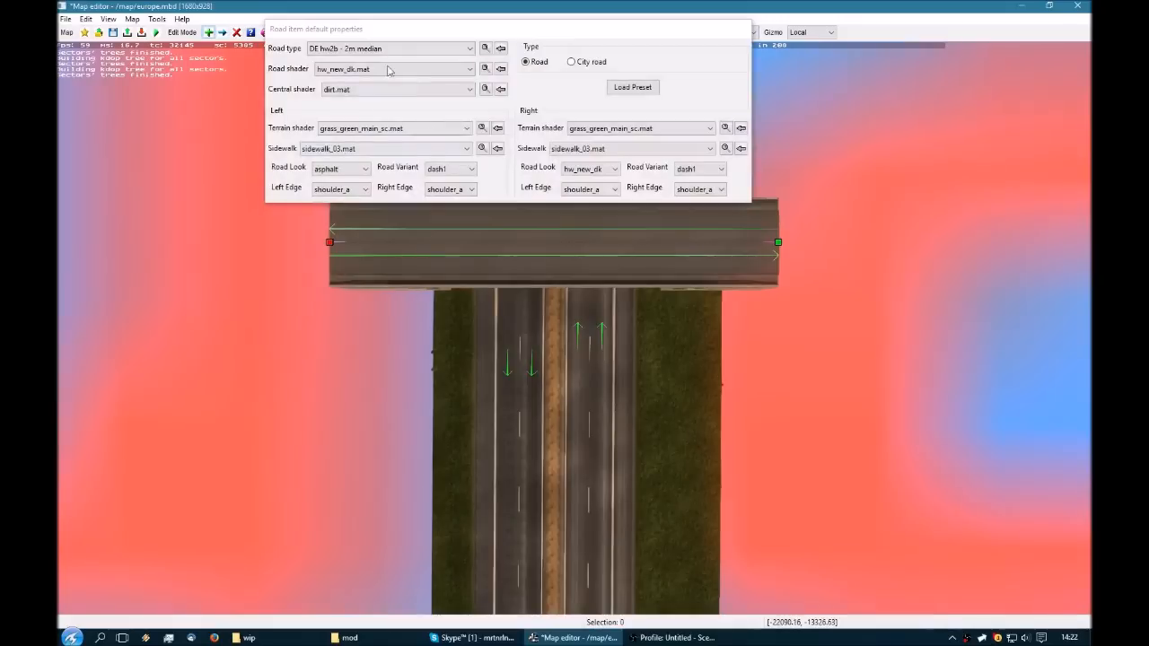
# Change the default road type for new roads to DE rl2 0m.
pyautogui.click(390, 49)
pyautogui.write('r')
pyautogui.press('Down')
pyautogui.press('Down')
pyautogui.press('Down')
pyautogui.press('Down')
pyautogui.press('Down')
pyautogui.press('Return')
pyautogui.press('Escape')
# Draw a straight road outward from each end of the bridge, the western one about 86 m long.
pyautogui.moveTo(775, 252); pyautogui.dragTo(675, 239, button='right')
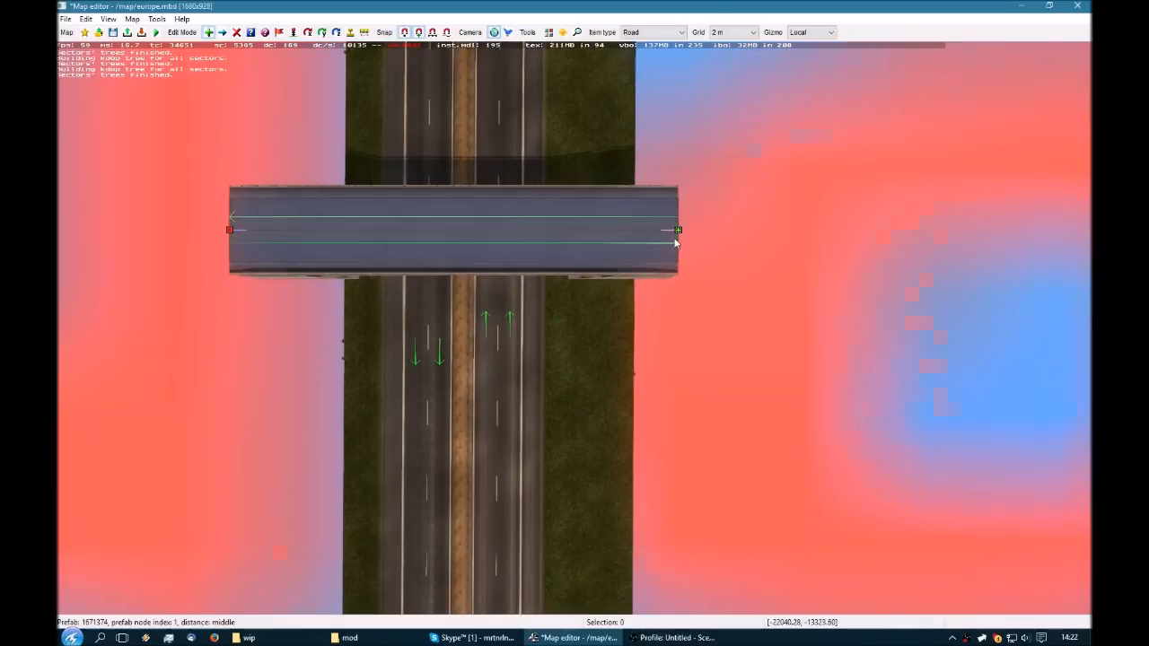
pyautogui.click(677, 231)
pyautogui.scroll(-5, 751, 275)
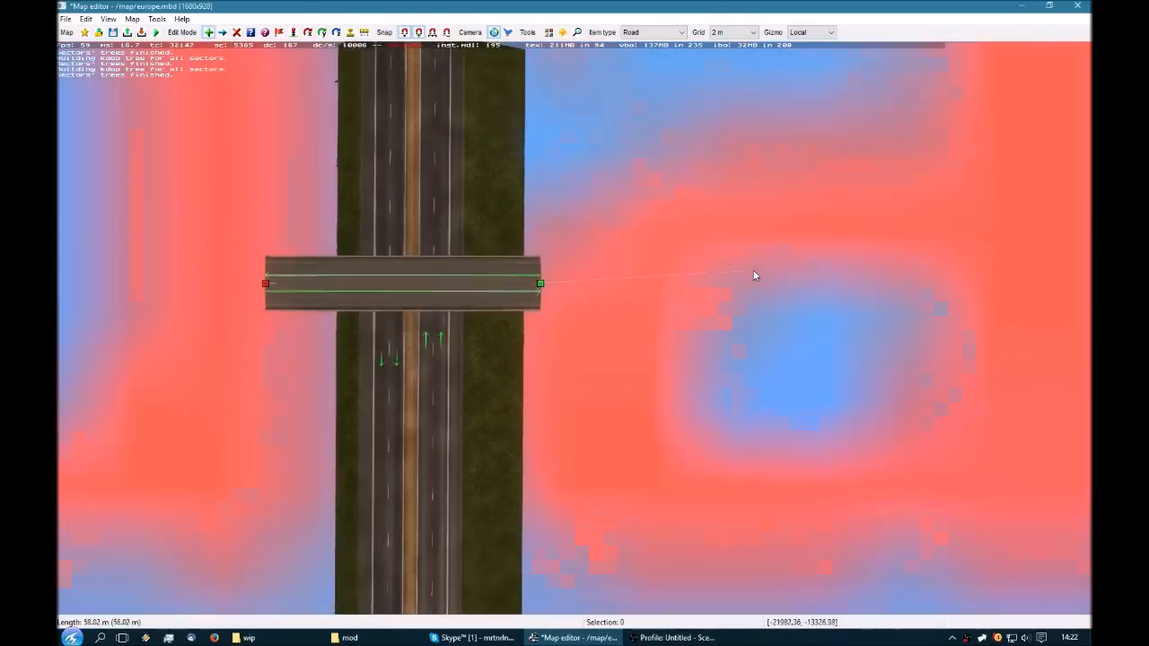
pyautogui.click(937, 293)
pyautogui.moveTo(938, 289); pyautogui.dragTo(168, 262, button='right')
pyautogui.click(359, 290)
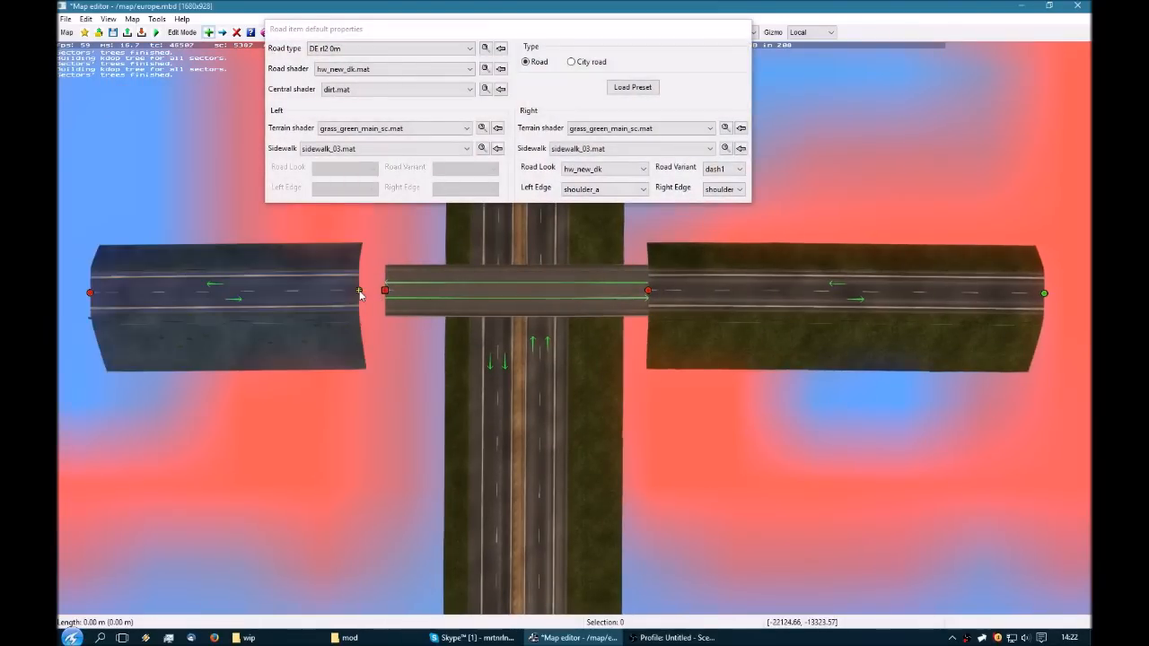
# Select both roads adjoining the bridge and set their two crash barrier railings to None.
pyautogui.click(90, 292)
pyautogui.keyDown('shift'); pyautogui.click(648, 290); pyautogui.keyUp('shift')
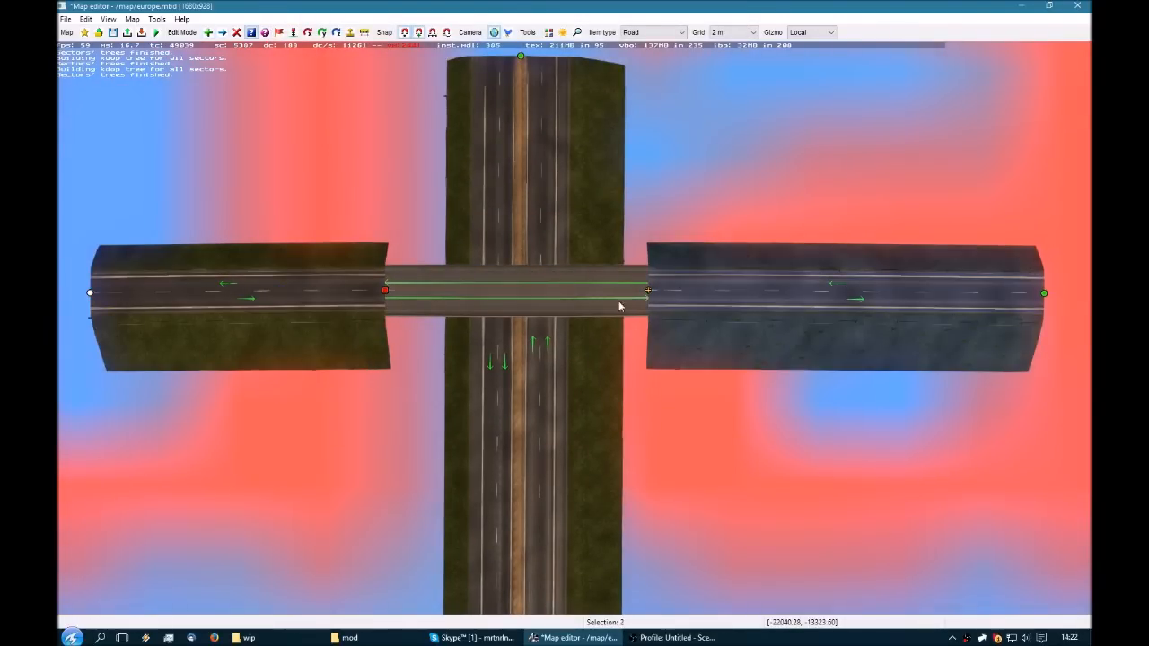
pyautogui.press('Return')
pyautogui.click(355, 296)
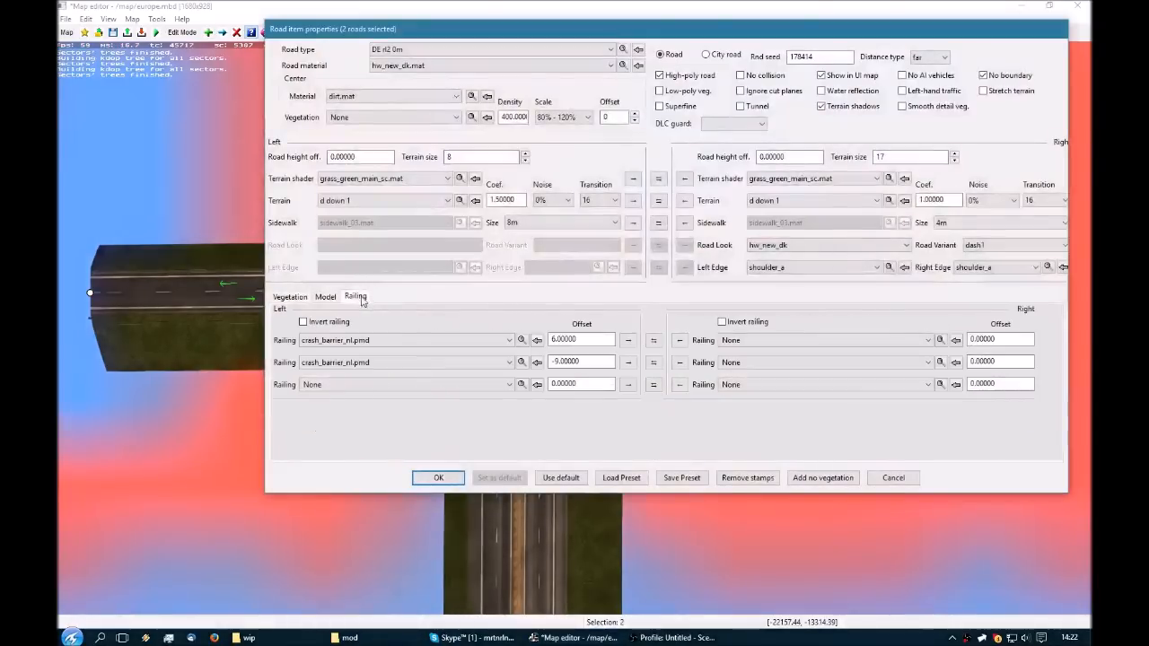
pyautogui.click(420, 361)
pyautogui.click(420, 350)
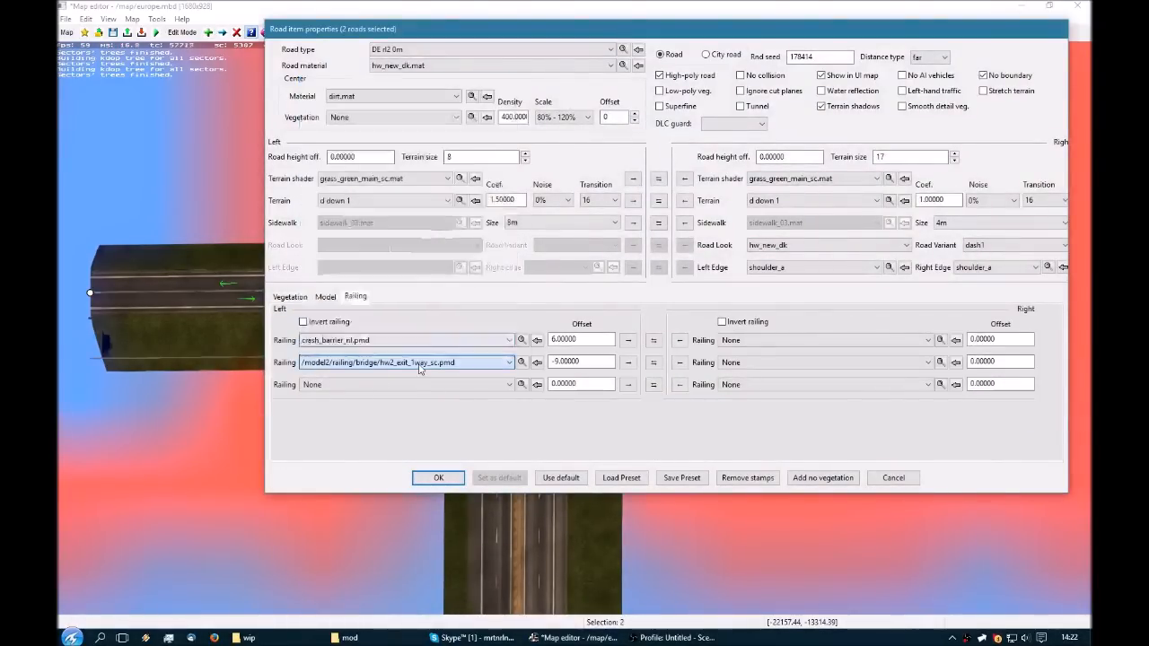
pyautogui.scroll(10, 414, 347)
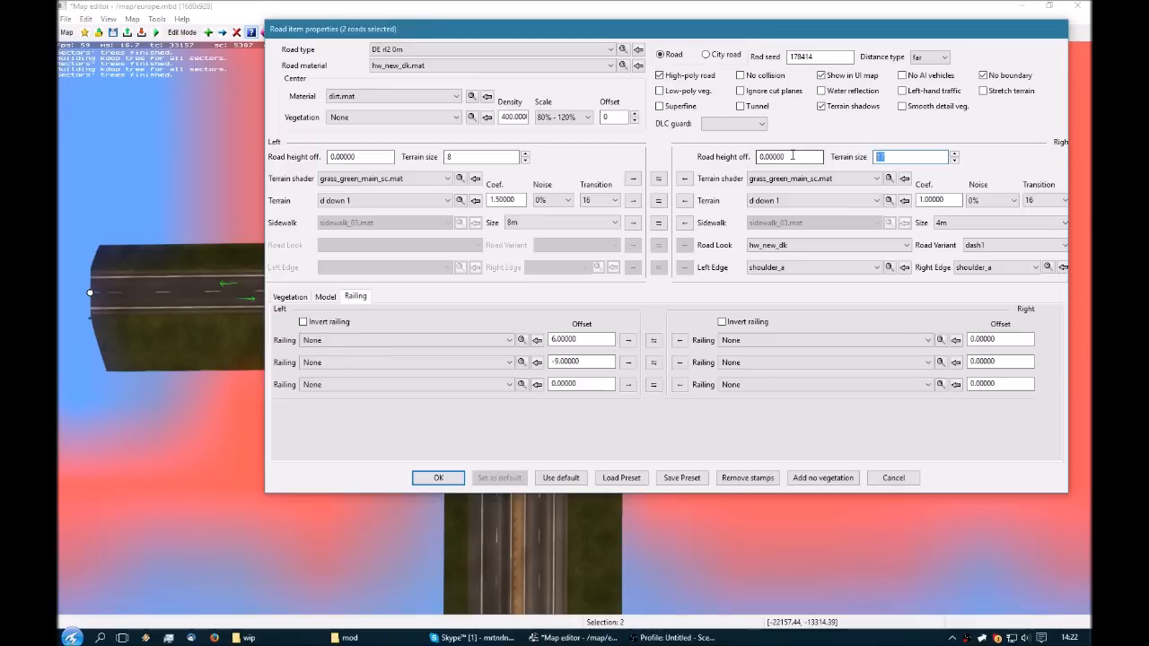
# Set both roads' terrain size to 20 on each side, and open the western road's properties to check them.
pyautogui.write('20')
pyautogui.doubleClick(494, 157)
pyautogui.write('20')
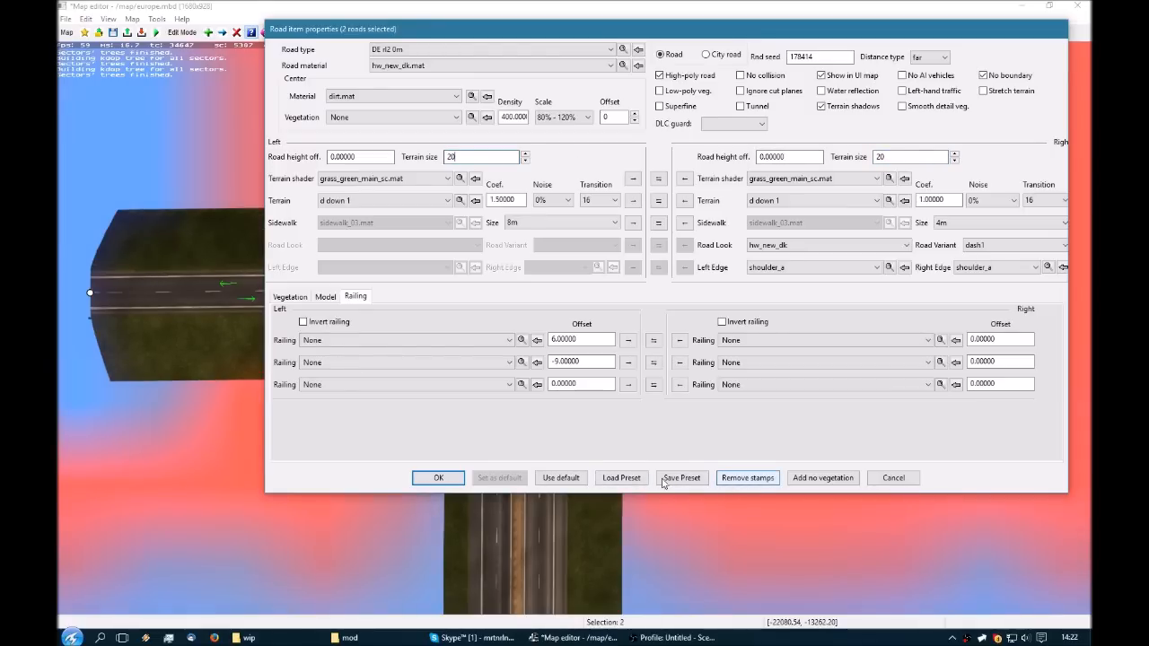
pyautogui.click(439, 479)
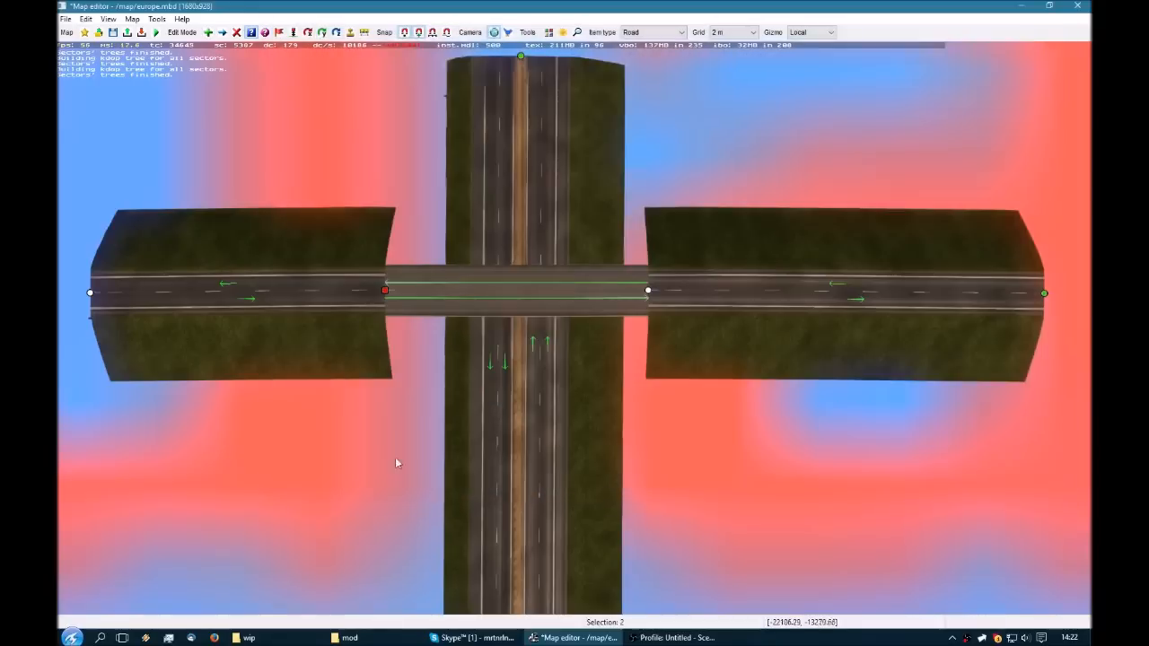
pyautogui.doubleClick(90, 294)
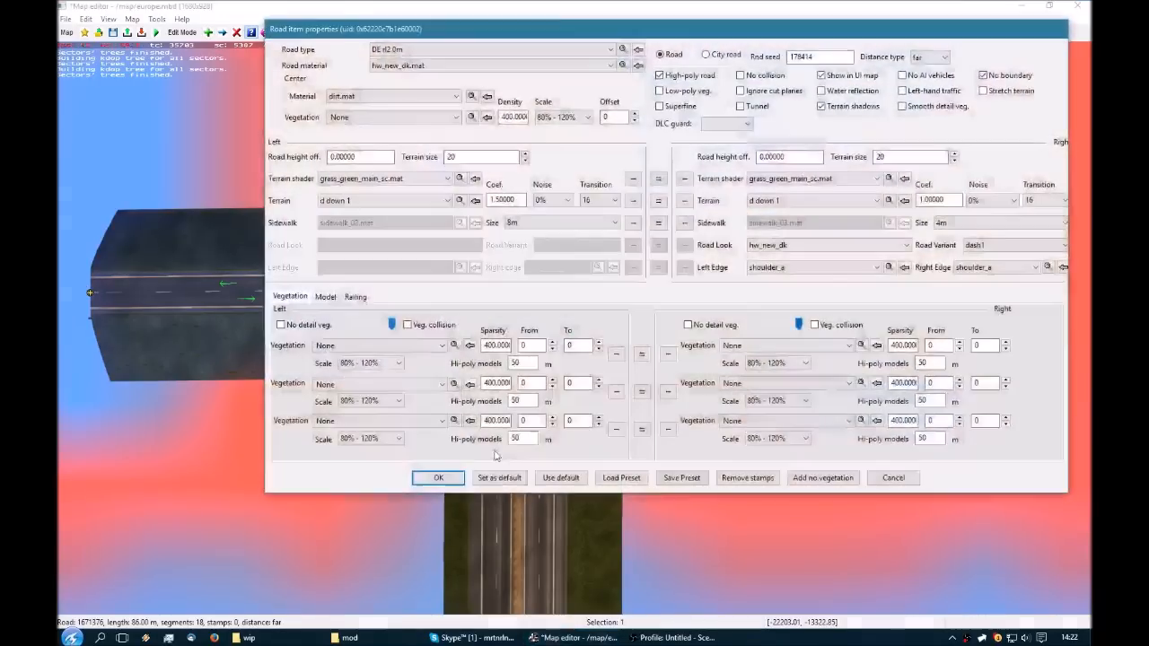
pyautogui.click(437, 480)
# Set the terrain size of the highway running under the bridge to 100 on both sides.
pyautogui.scroll(4, 330, 471)
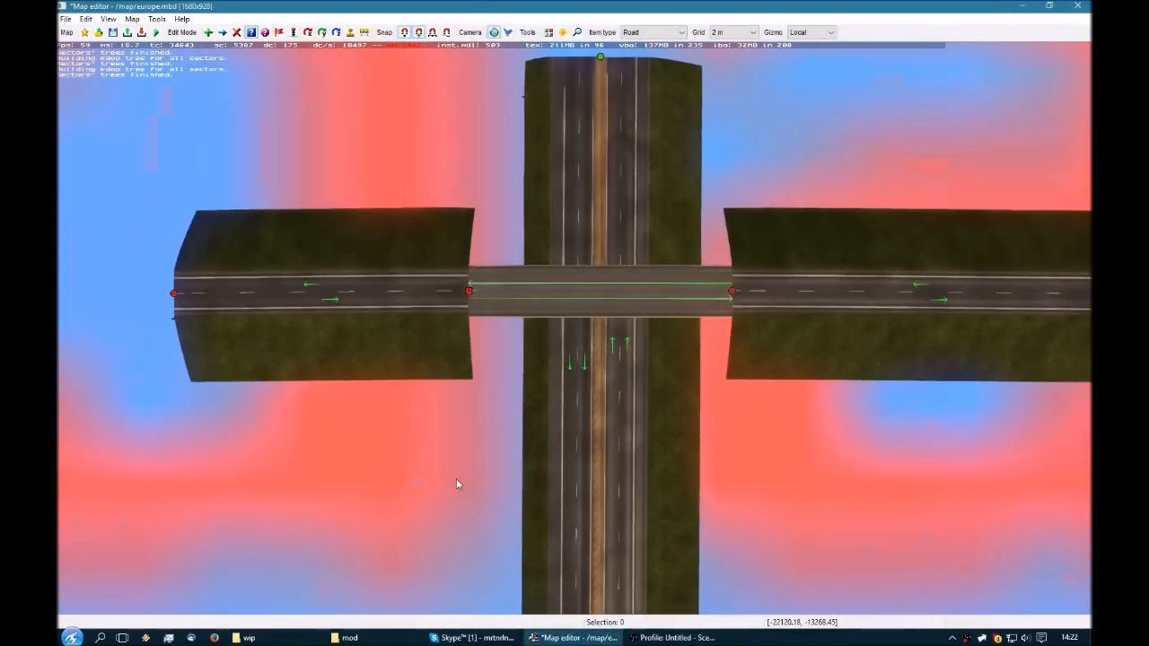
pyautogui.moveTo(523, 519); pyautogui.dragTo(387, 392, button='right')
pyautogui.press('p')
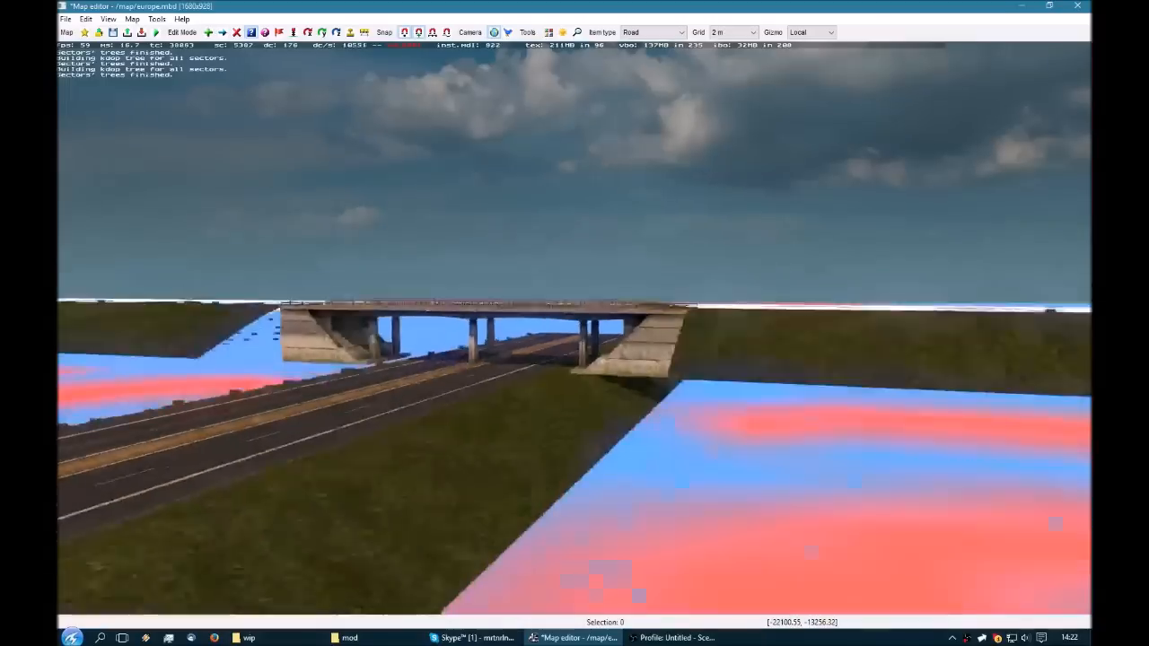
pyautogui.press('p')
pyautogui.press('p')
pyautogui.doubleClick(559, 395)
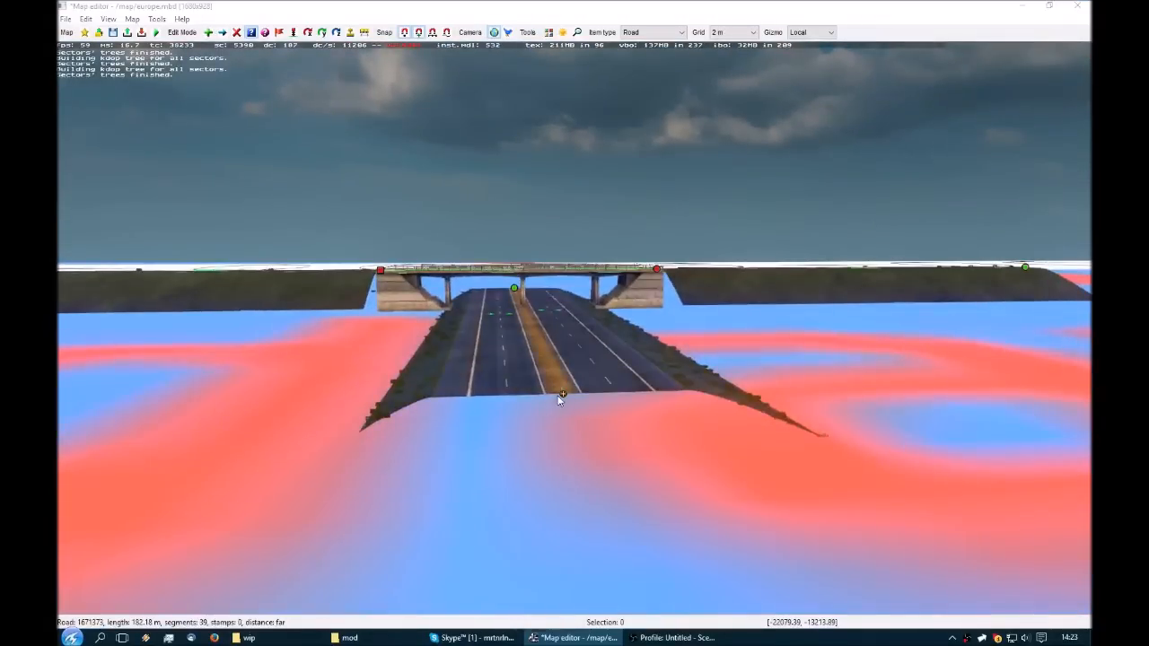
pyautogui.write('00')
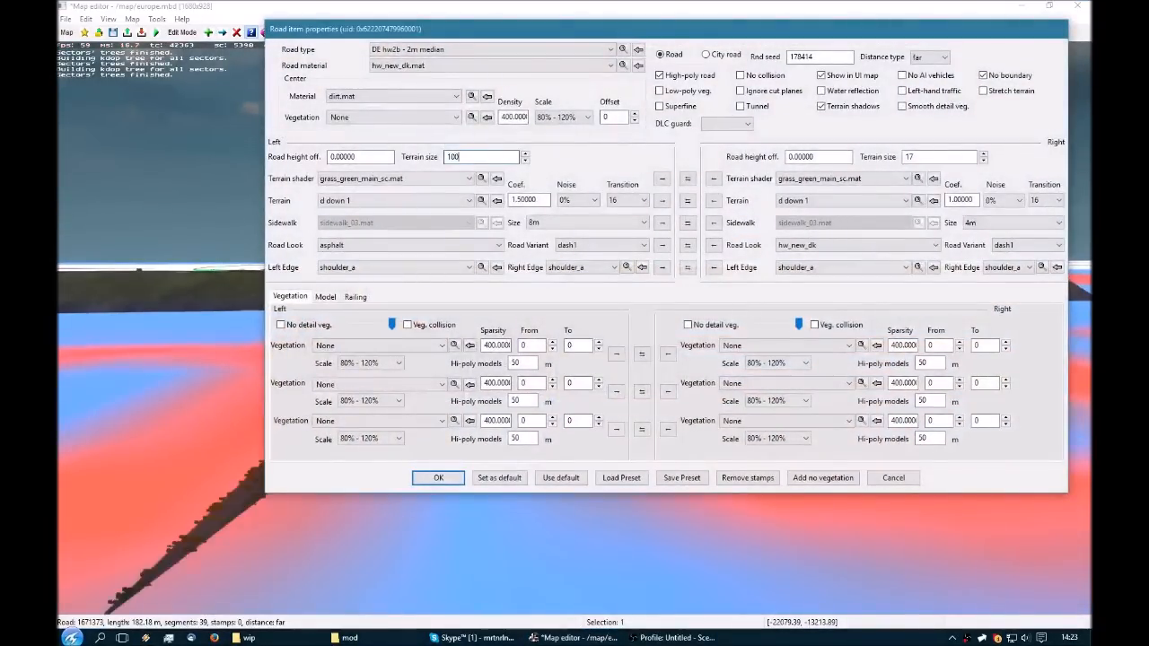
pyautogui.write('1')
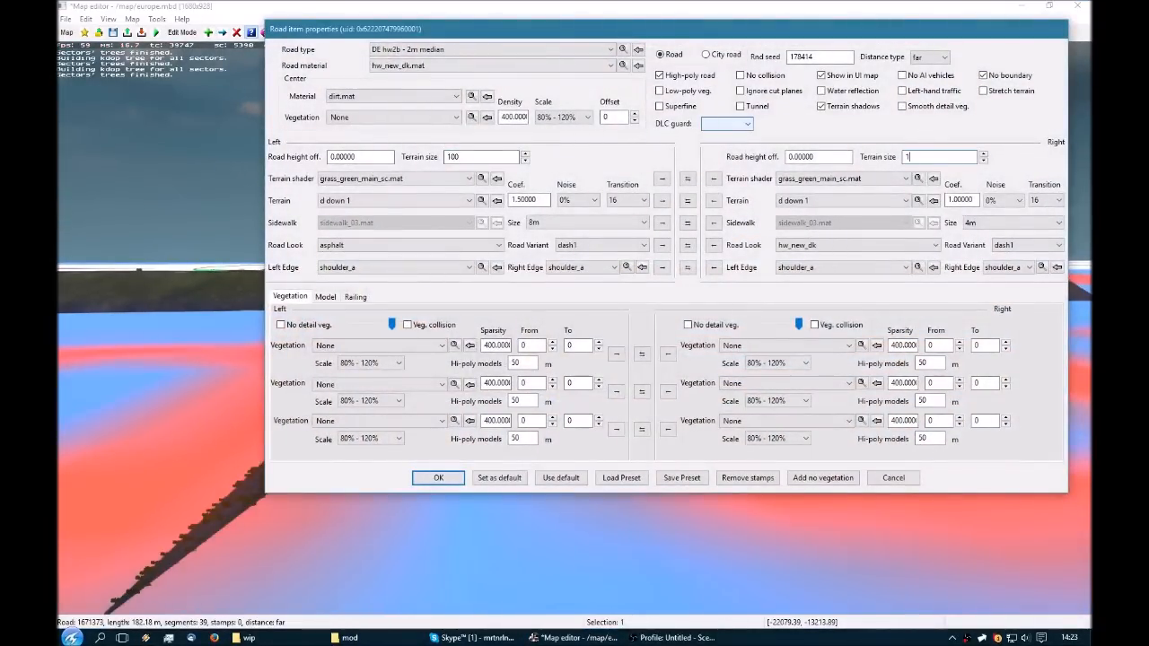
pyautogui.write('00')
# Set the highway's left terrain profile to plain and apply the road properties.
pyautogui.click(386, 199)
pyautogui.press('p')
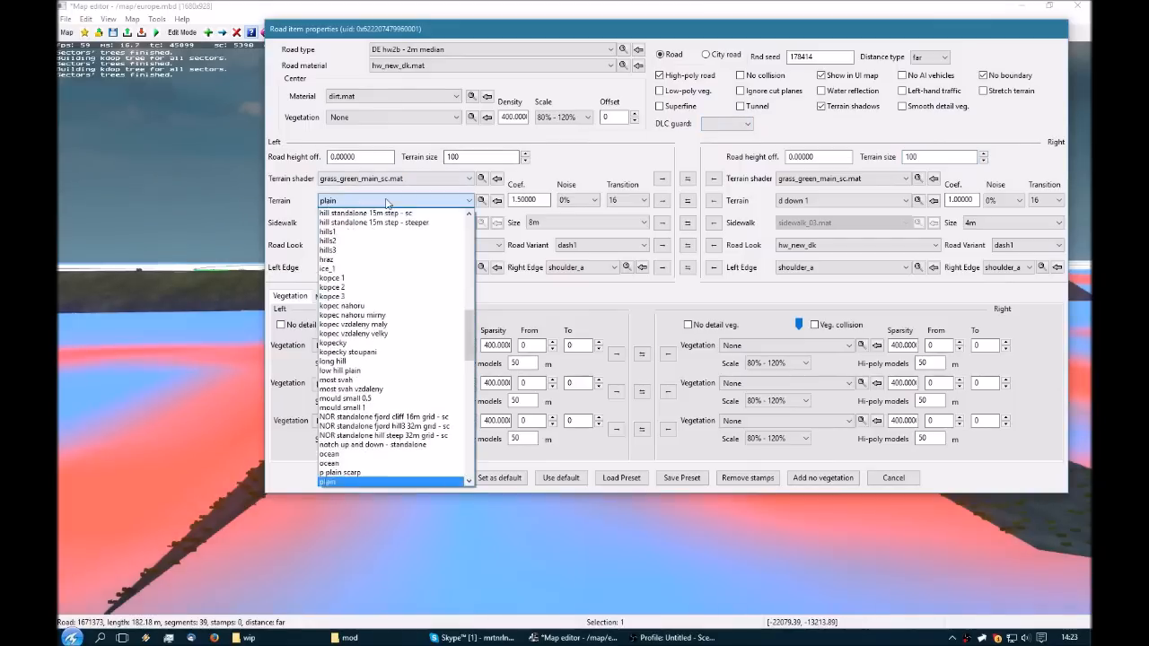
pyautogui.click(386, 199)
pyautogui.click(439, 478)
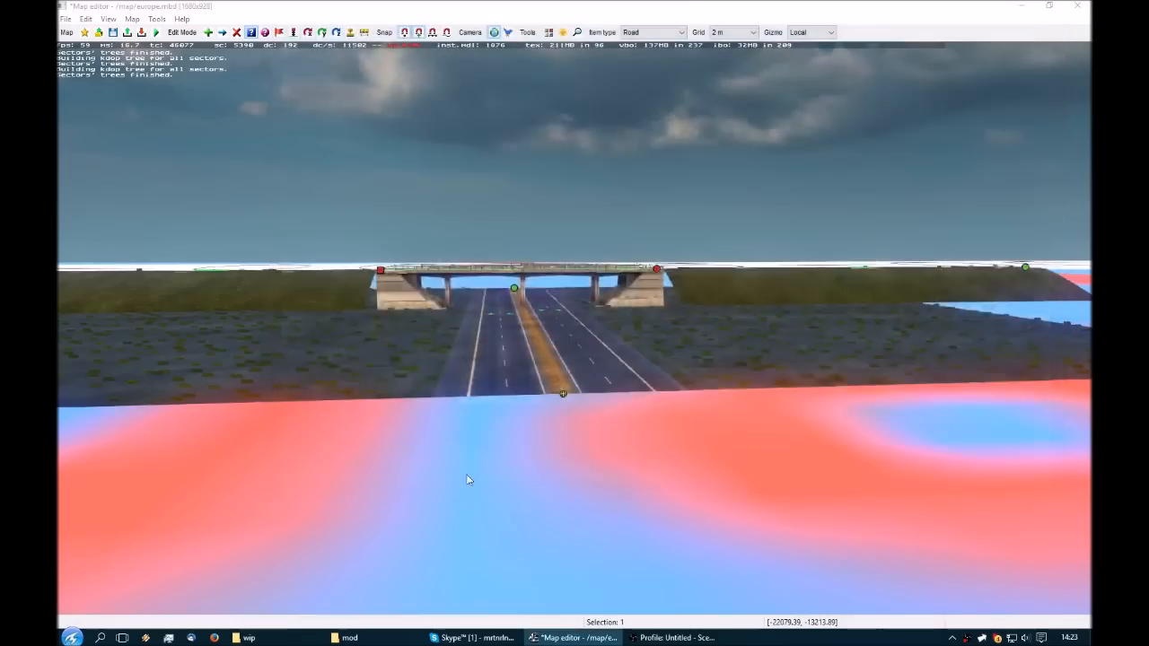
# Examine how the road embankments and highway terrain meet the bridge abutments.
pyautogui.press('Up')
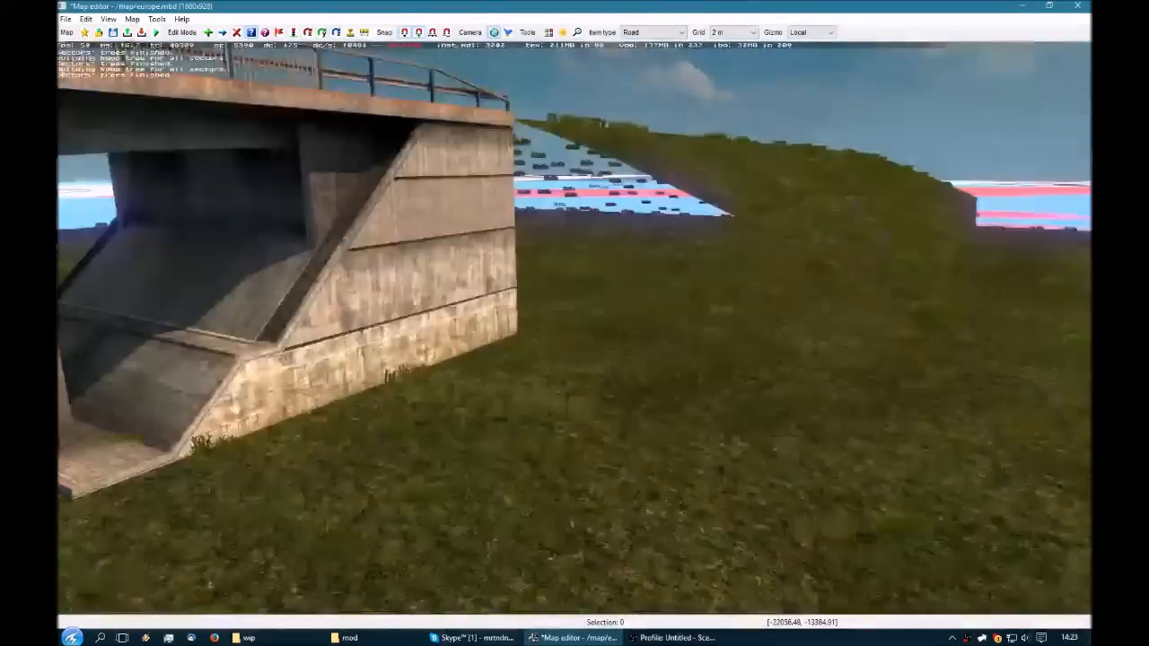
pyautogui.press('Down')
pyautogui.press('Left')
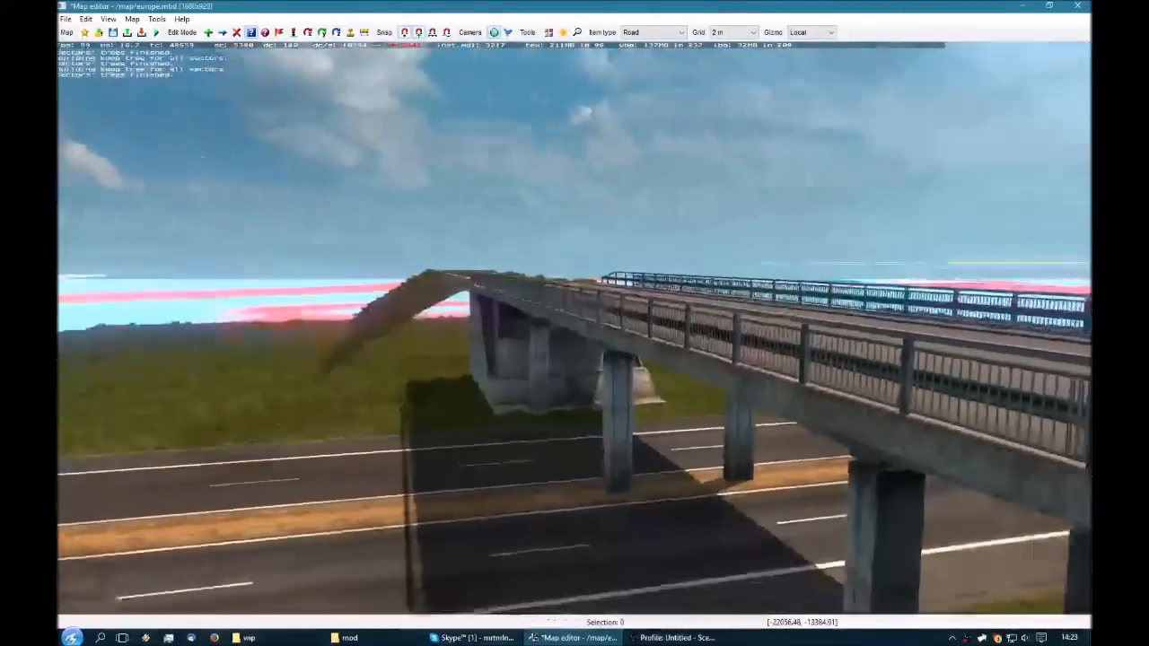
pyautogui.press('Up')
pyautogui.press('Down')
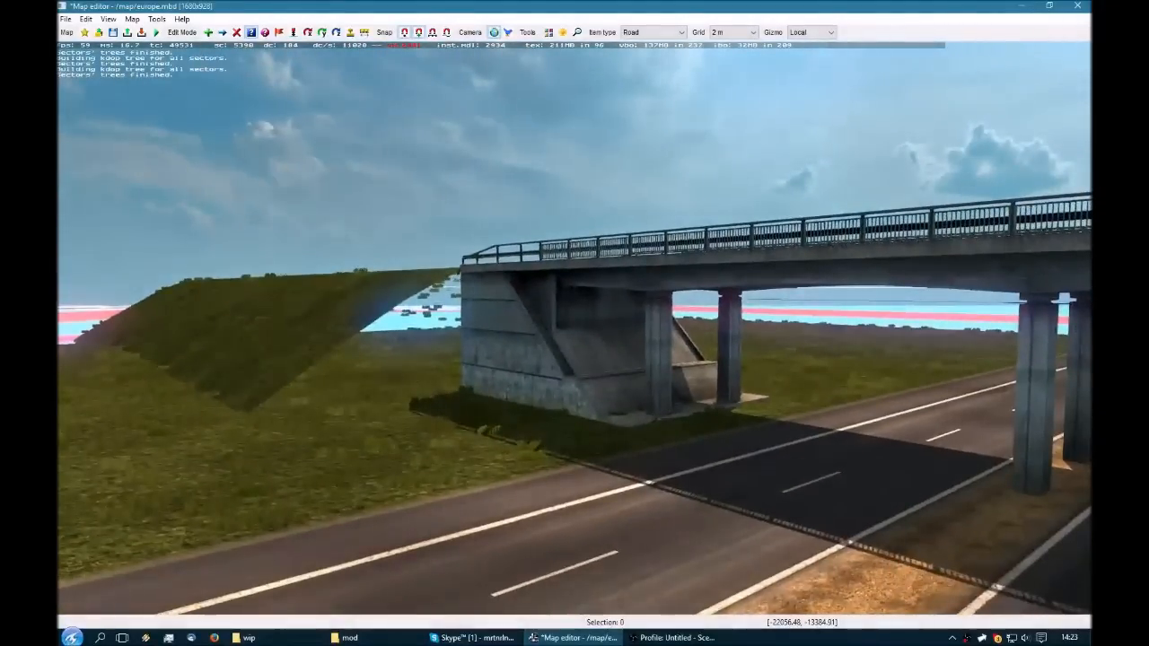
pyautogui.press('p')
pyautogui.moveTo(572, 333); pyautogui.dragTo(453, 288, button='right')
# Start creating a Buildings item and set its default scheme to wall_concrete_water_01_north.
pyautogui.press('b')
pyautogui.press('e')
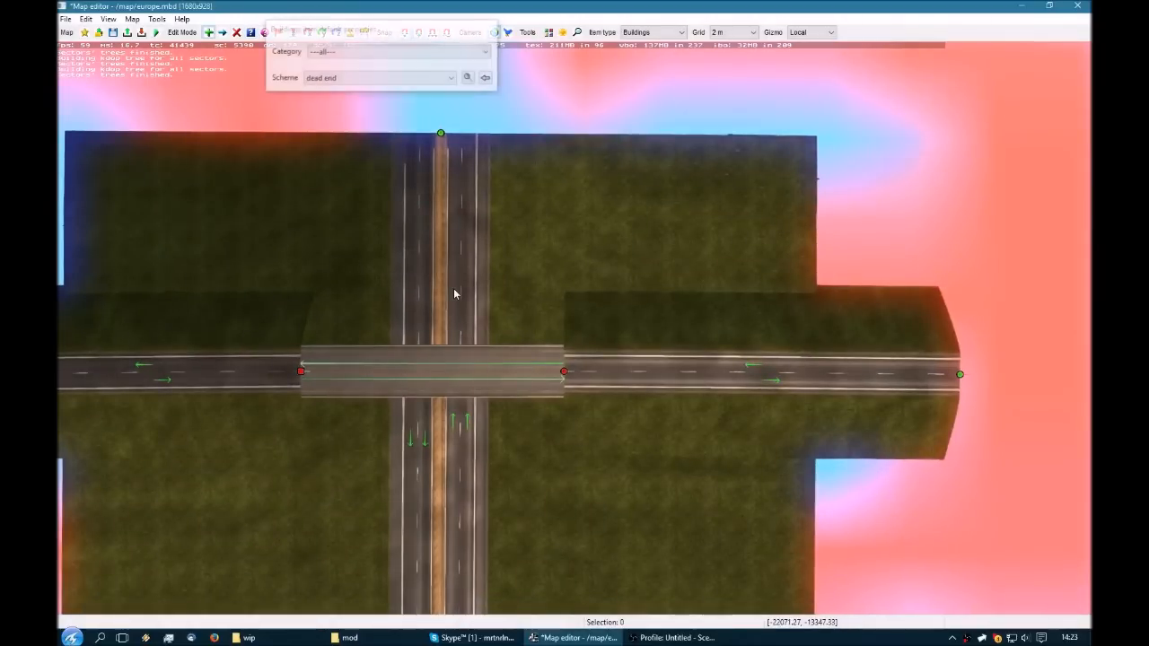
pyautogui.click(375, 78)
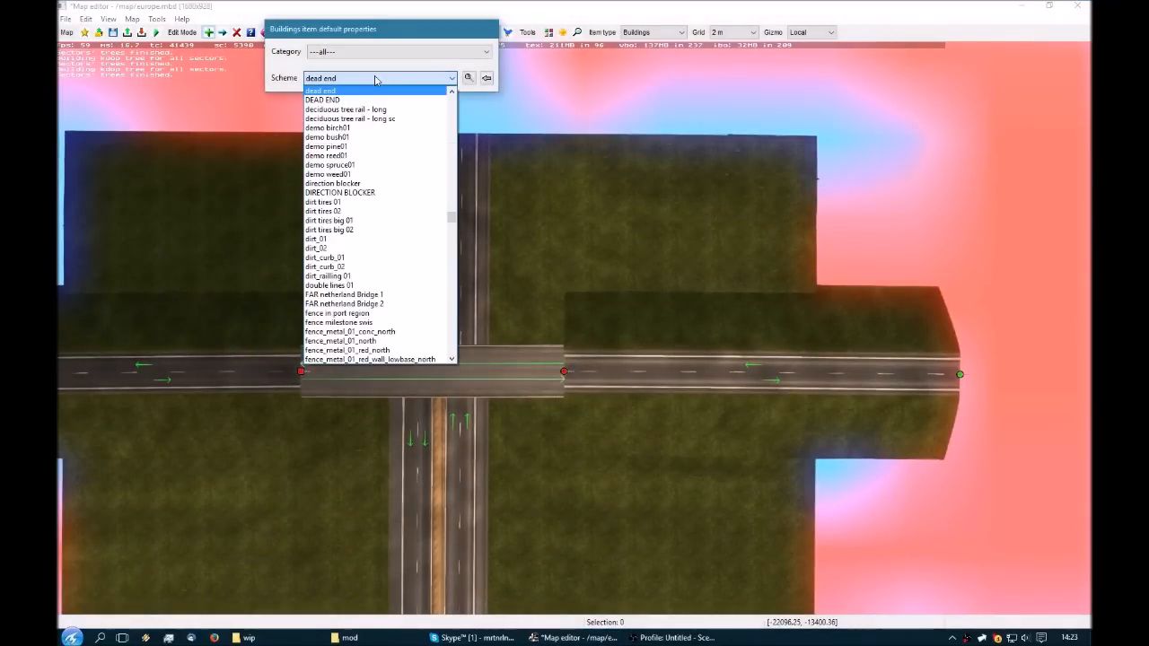
pyautogui.moveTo(452, 218); pyautogui.dragTo(451, 344)
pyautogui.scroll(14, 377, 271)
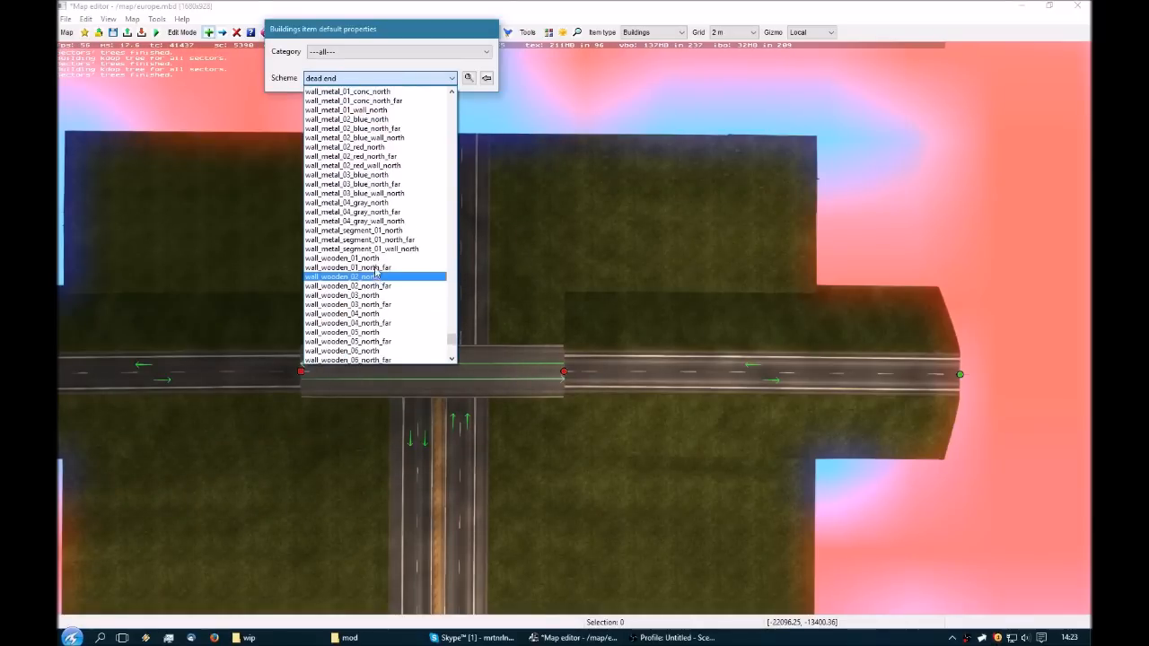
pyautogui.scroll(1, 376, 270)
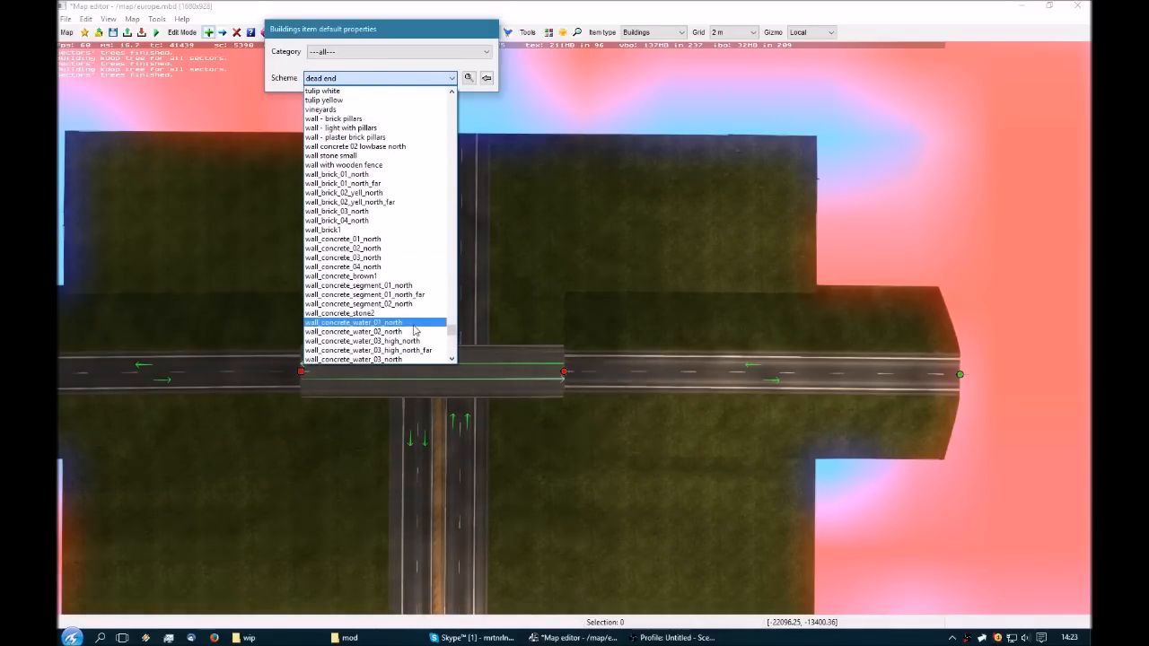
pyautogui.click(373, 322)
# Draw a concrete wall northward from the bridge's northeastern corner and shift its outer end slightly outward.
pyautogui.scroll(3, 526, 358)
pyautogui.scroll(6, 520, 352)
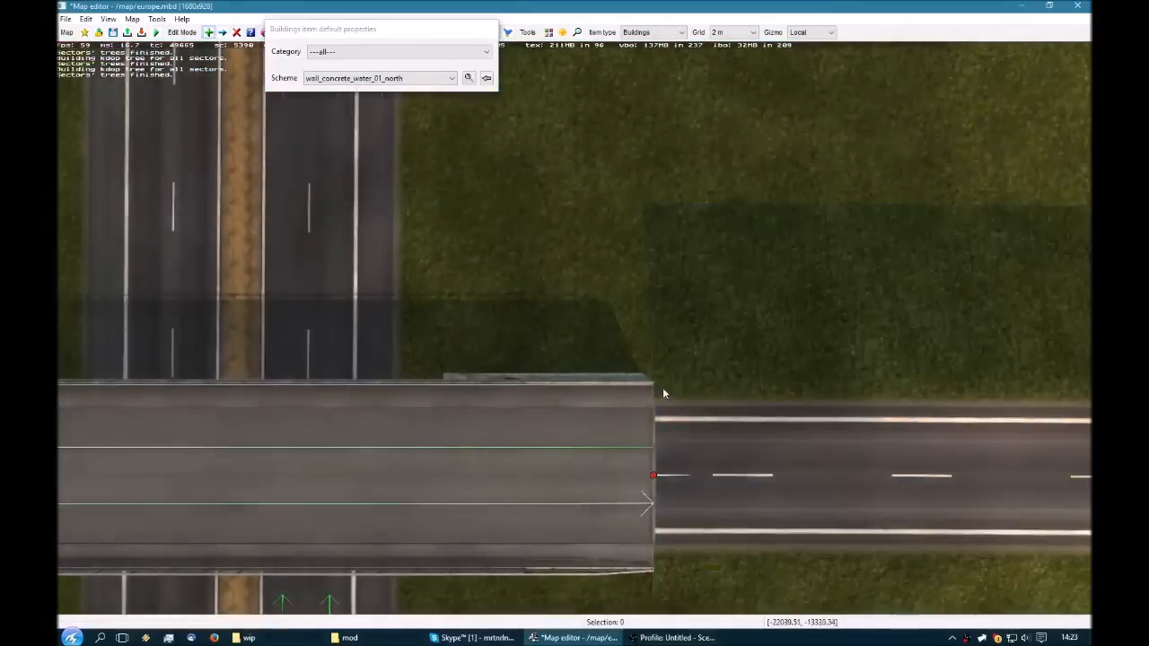
pyautogui.click(657, 393)
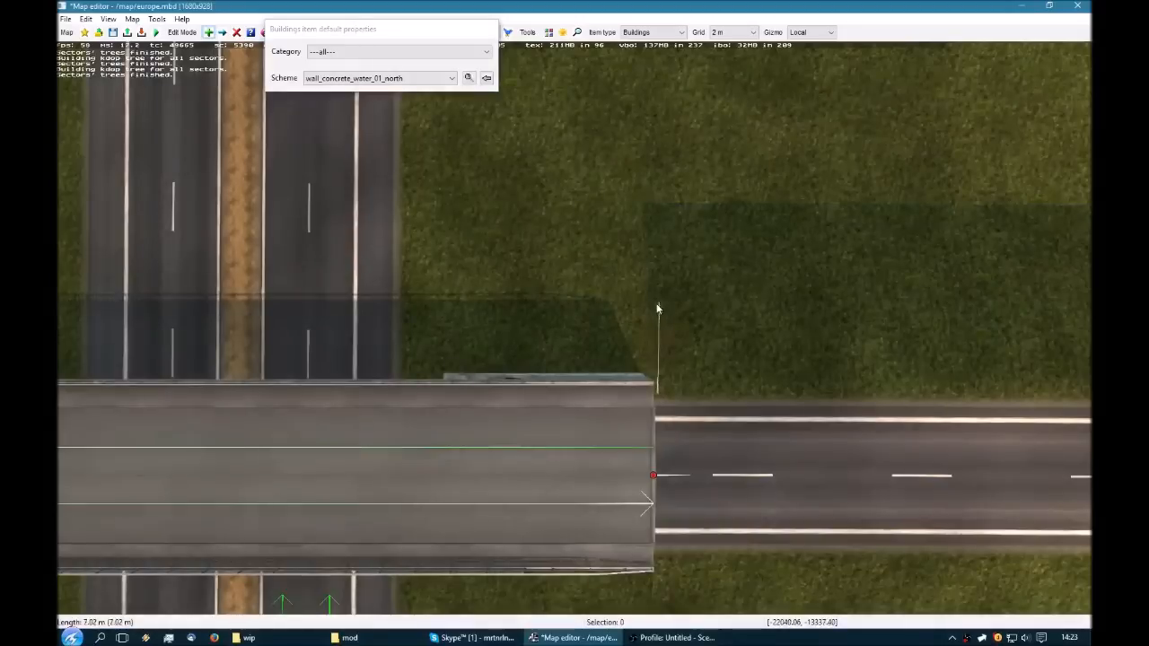
pyautogui.click(634, 202)
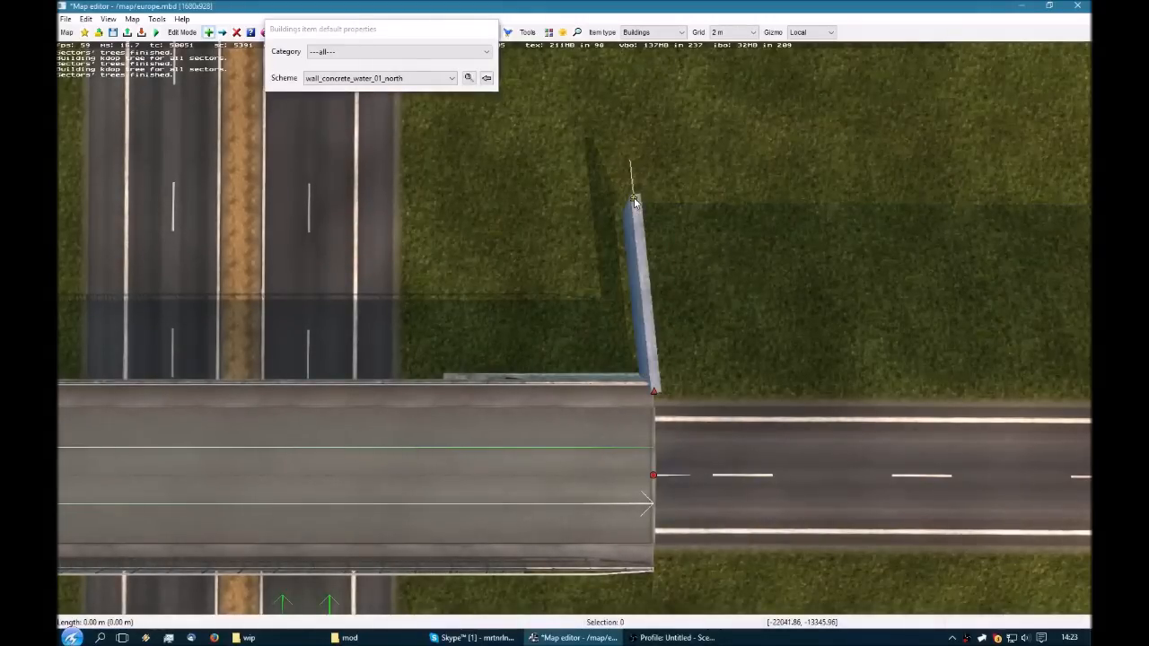
pyautogui.press('m')
pyautogui.click(645, 190)
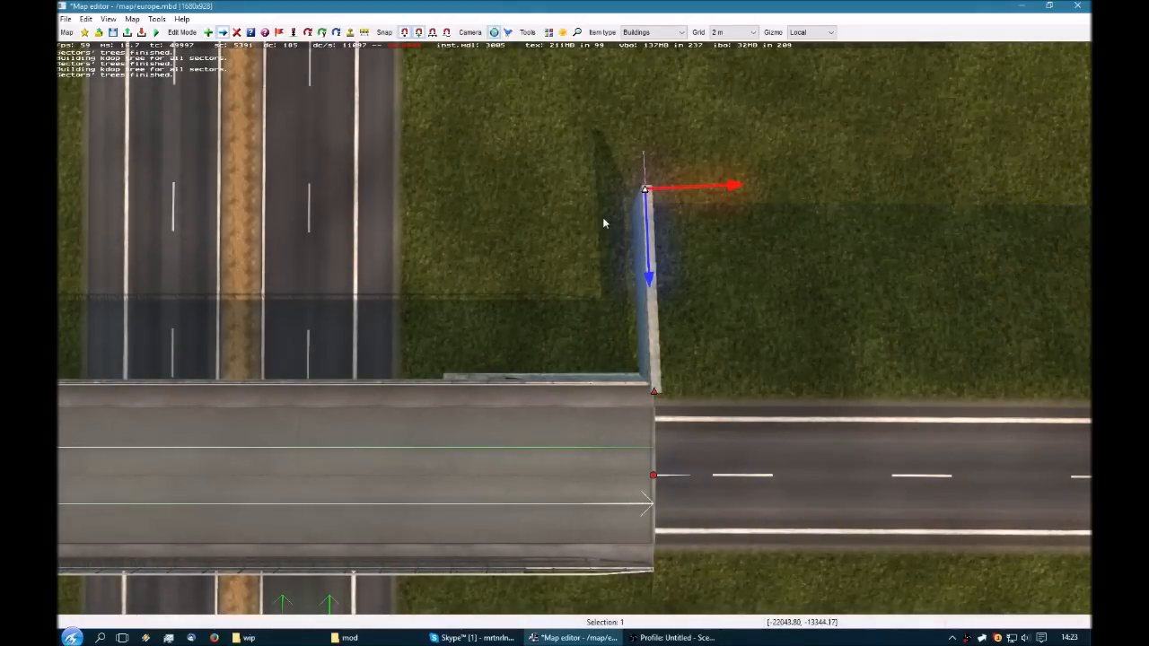
# Select both end nodes of the concrete wall and adjust its height beside the bridge abutment.
pyautogui.keyDown('ctrl'); pyautogui.click(656, 389); pyautogui.keyUp('ctrl')
pyautogui.press('p')
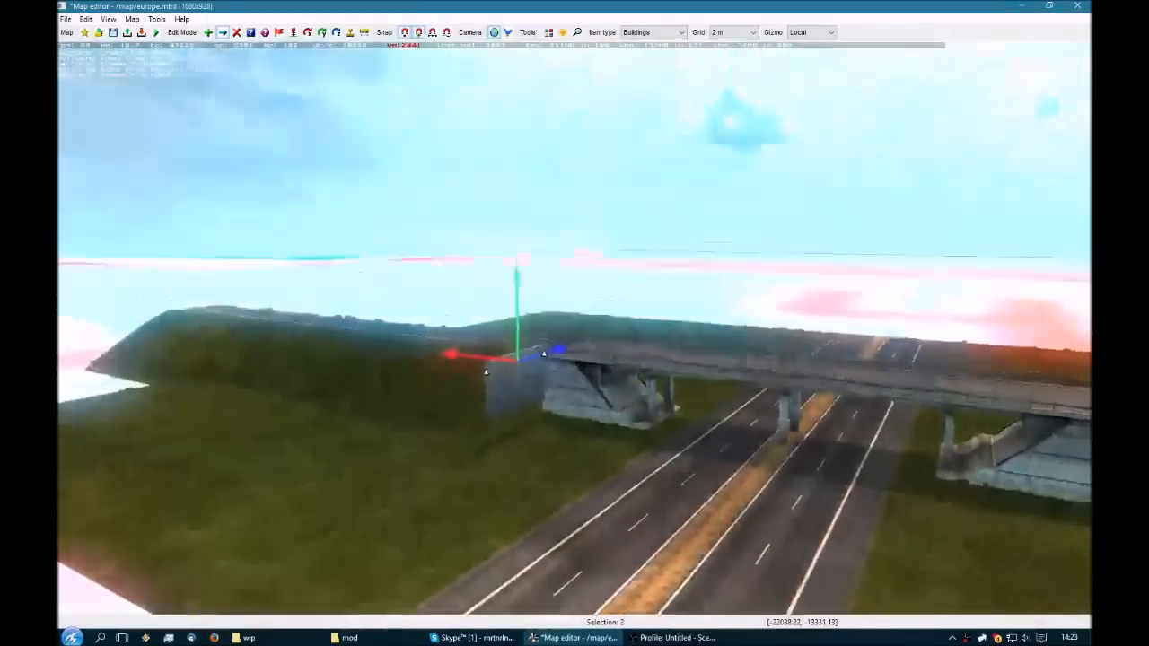
pyautogui.press('p')
pyautogui.press('p')
pyautogui.moveTo(512, 326); pyautogui.dragTo(514, 323)
# Lower the wall's outer end to follow the embankment slope, and align its inner end with the bridge corner.
pyautogui.click(442, 426)
pyautogui.moveTo(439, 354); pyautogui.dragTo(456, 537)
pyautogui.moveTo(455, 538); pyautogui.dragTo(476, 583, button='middle')
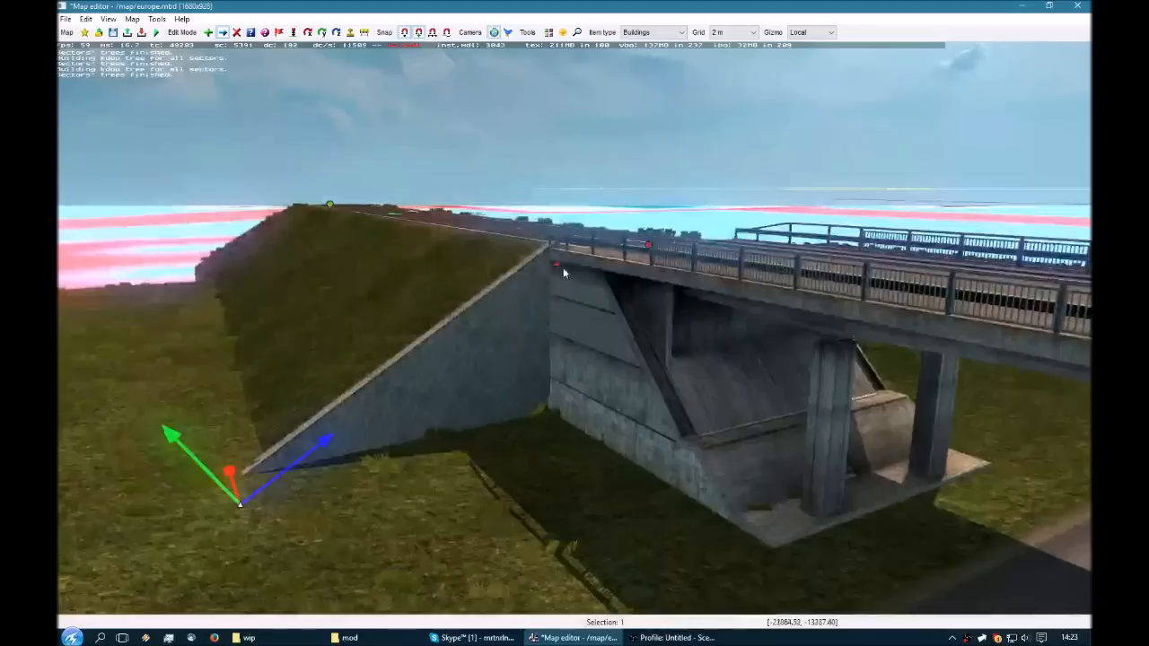
pyautogui.click(558, 269)
pyautogui.moveTo(539, 205); pyautogui.dragTo(540, 211)
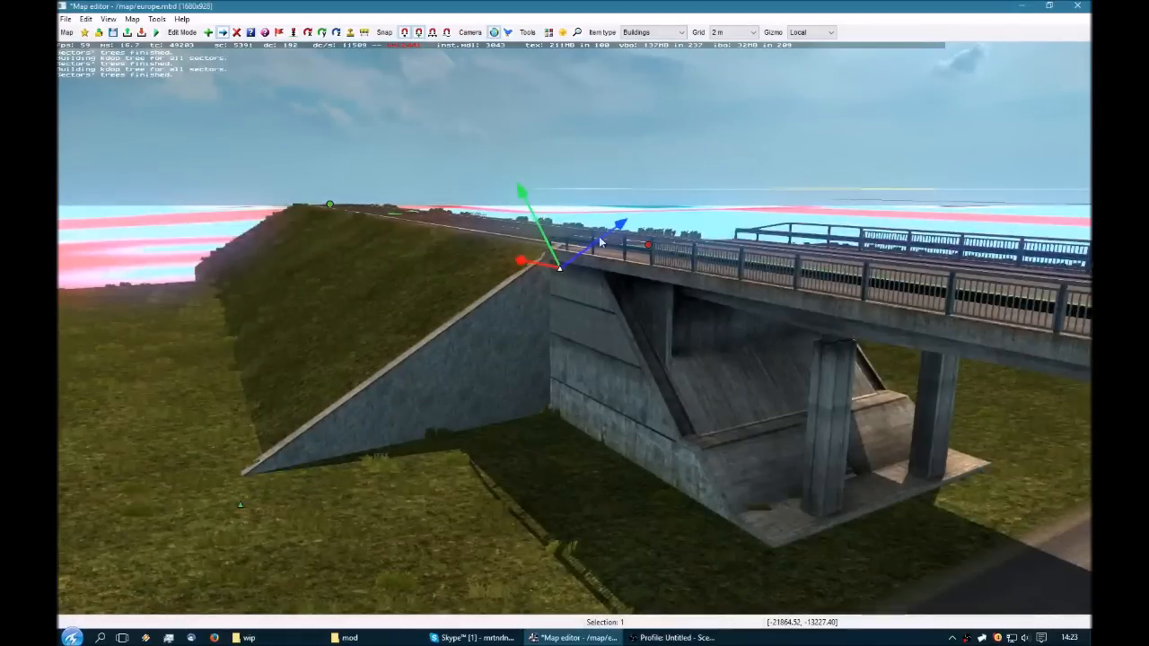
pyautogui.moveTo(541, 250); pyautogui.dragTo(538, 249)
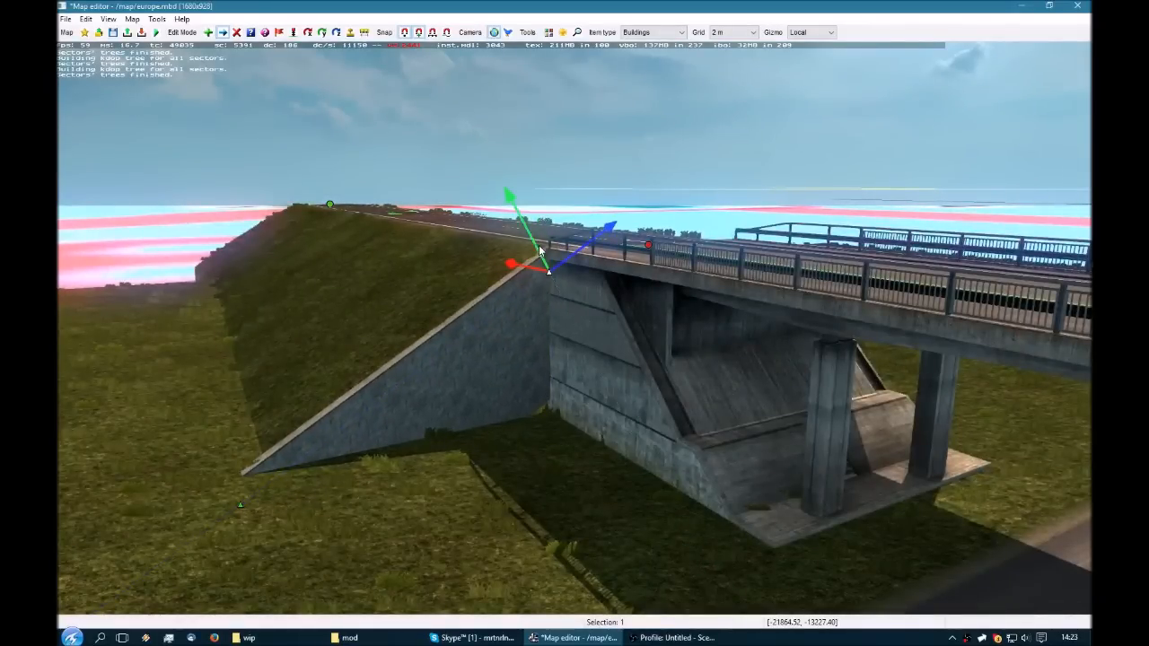
# Change the scheme of the placed wall to wall_concrete_water_03_high_north.
pyautogui.click(549, 270)
pyautogui.click(418, 113)
pyautogui.press('Down')
pyautogui.press('Return')
pyautogui.press('Down')
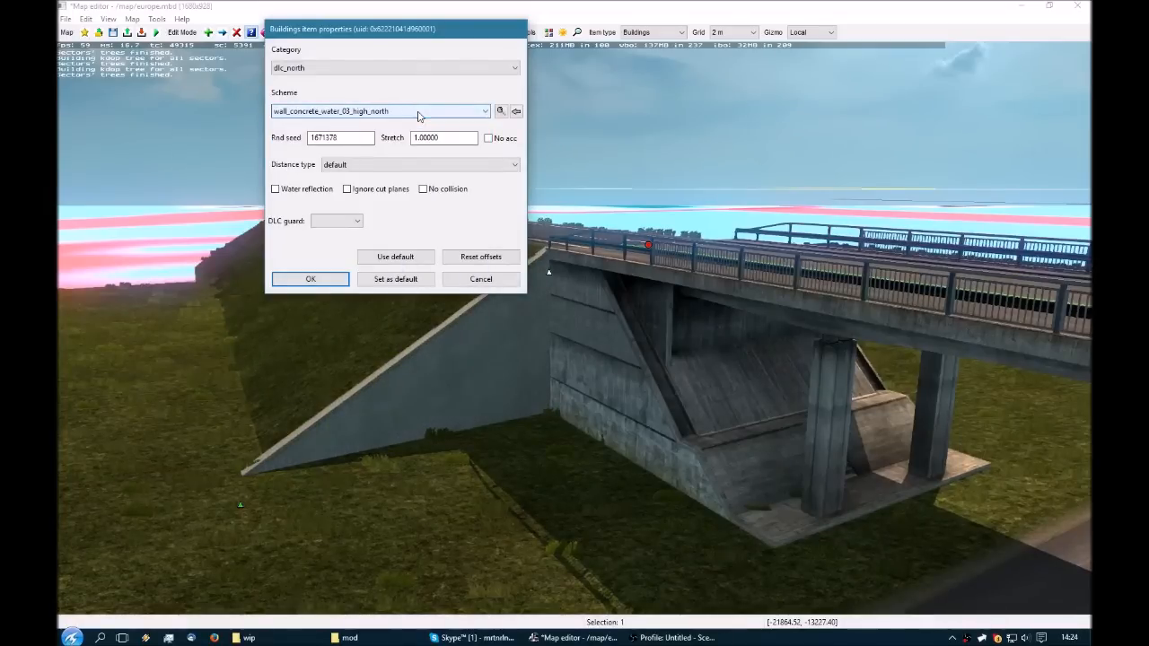
pyautogui.press('Return')
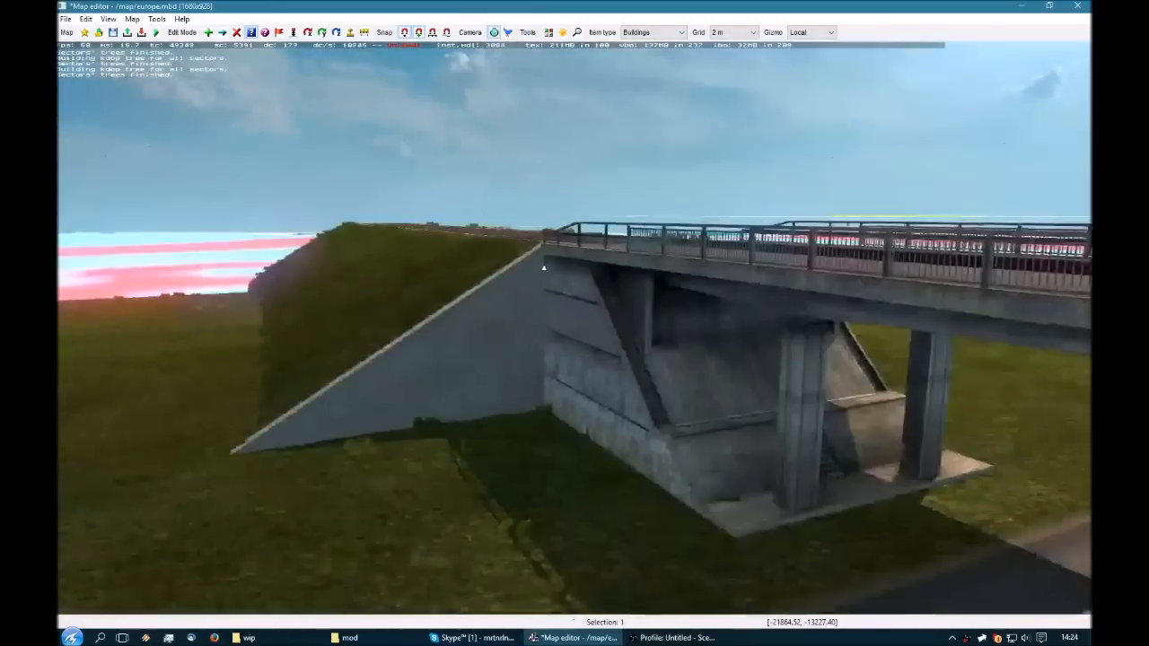
# Copy the northeastern retaining wall and paste it at the bridge's southeastern corner.
pyautogui.moveTo(574, 327); pyautogui.dragTo(492, 344, button='right')
pyautogui.moveTo(624, 253); pyautogui.dragTo(514, 209, button='middle')
pyautogui.press('Up')
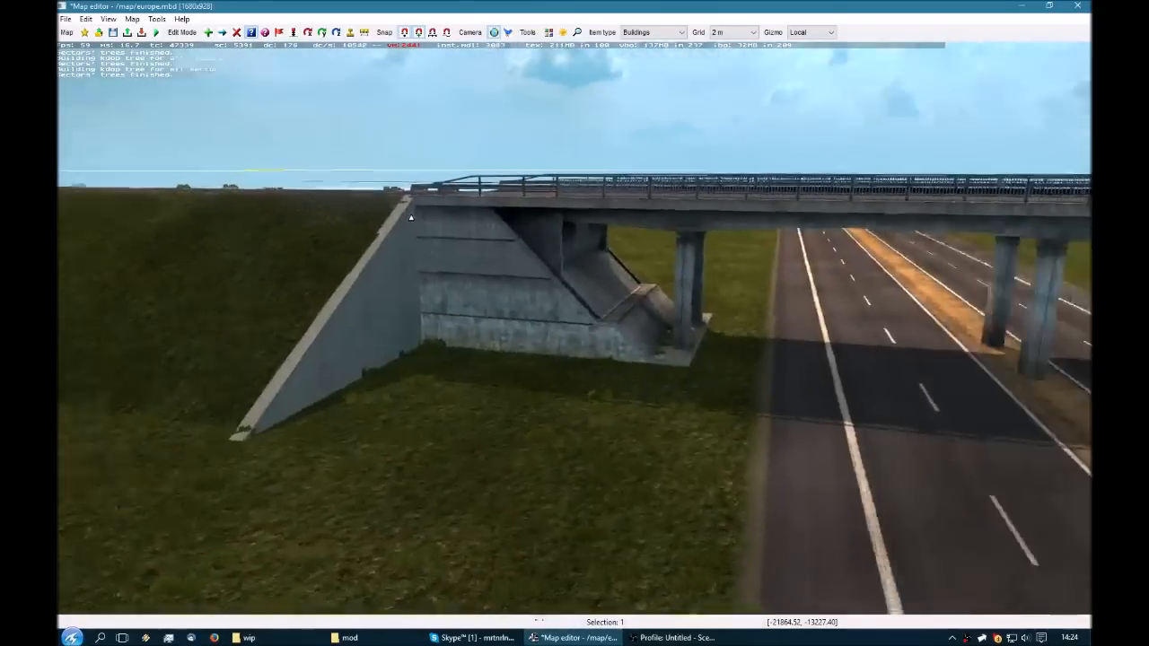
pyautogui.press('p')
pyautogui.moveTo(602, 326); pyautogui.dragTo(658, 303, button='right')
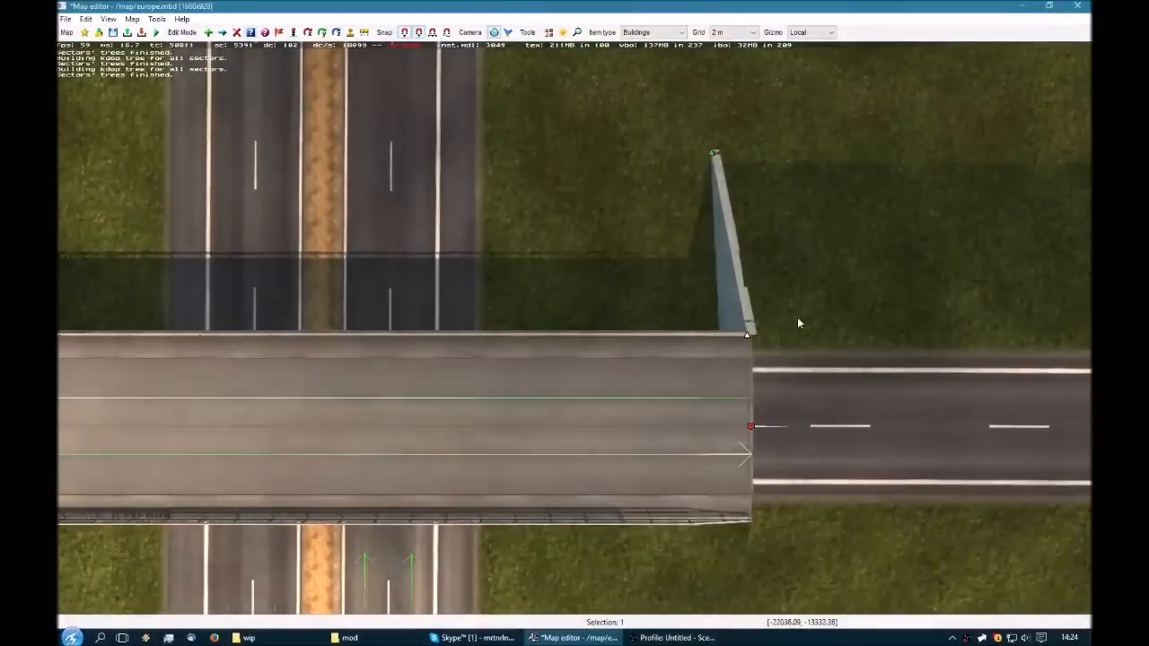
pyautogui.moveTo(700, 509); pyautogui.dragTo(784, 252, button='right')
pyautogui.press('e')
pyautogui.click(791, 379)
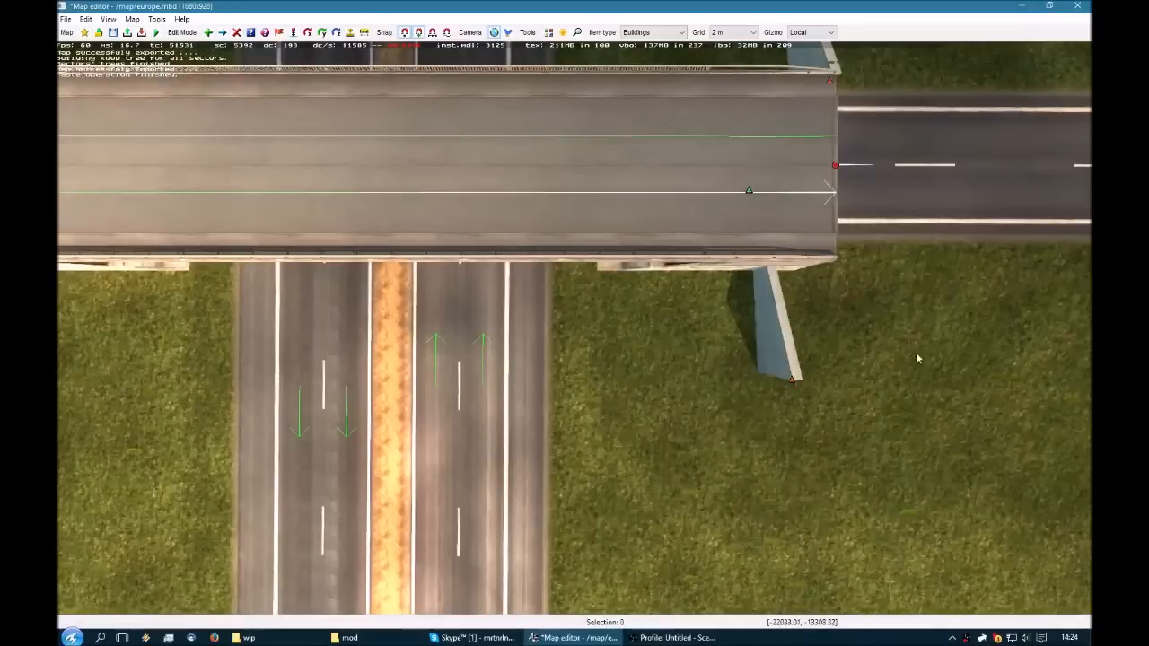
# Move the pasted wall's end nodes so it runs southward from the bridge's southeastern corner.
pyautogui.moveTo(758, 196); pyautogui.dragTo(847, 106)
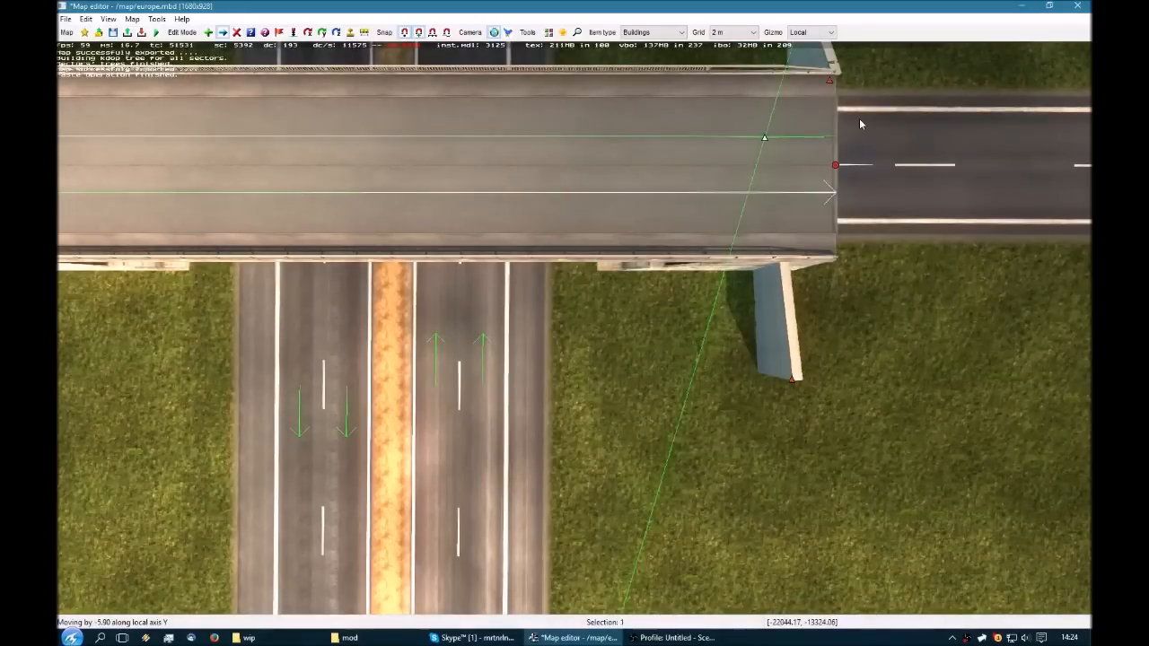
pyautogui.moveTo(763, 136); pyautogui.dragTo(820, 90)
pyautogui.moveTo(830, 254); pyautogui.dragTo(813, 112)
pyautogui.moveTo(793, 381); pyautogui.dragTo(821, 452)
pyautogui.moveTo(814, 114); pyautogui.dragTo(835, 260)
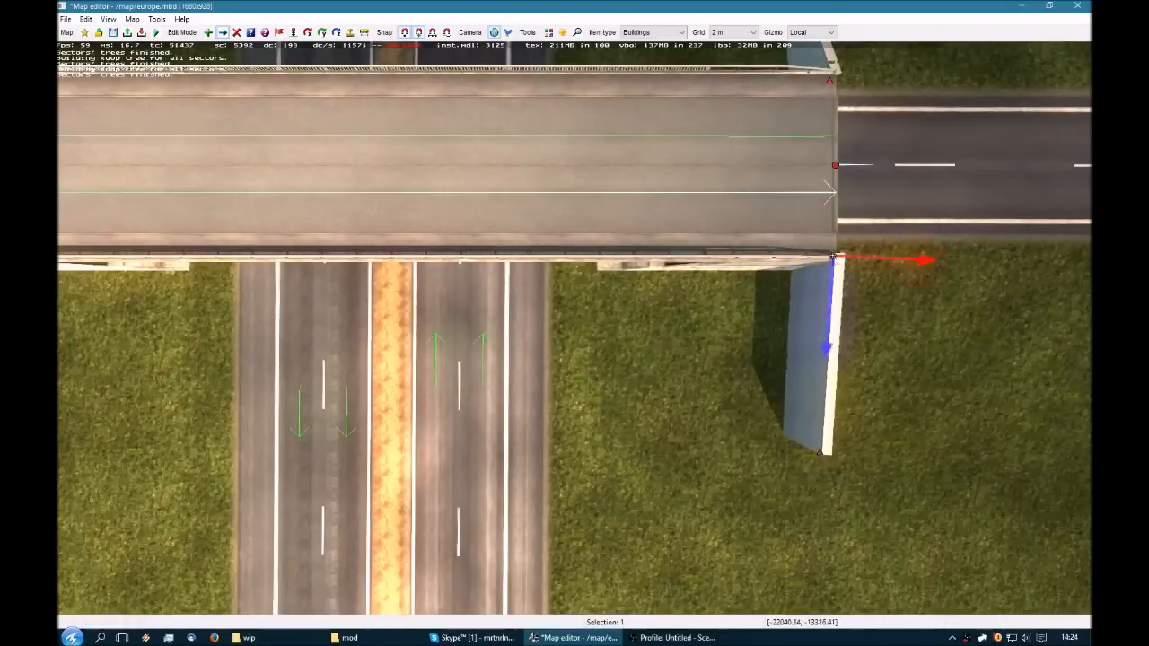
# Reposition the southeastern wall's ends so its top slopes down along the embankment from the abutment.
pyautogui.press('p')
pyautogui.press('KP_5')
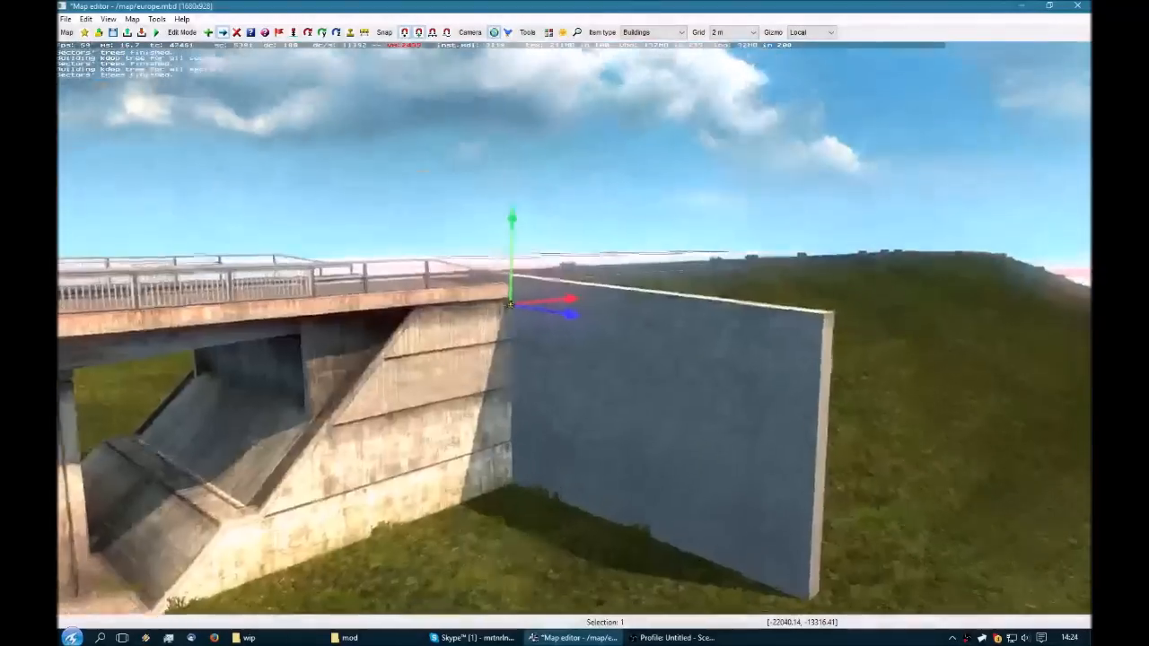
pyautogui.press('KP_6')
pyautogui.press('KP_8')
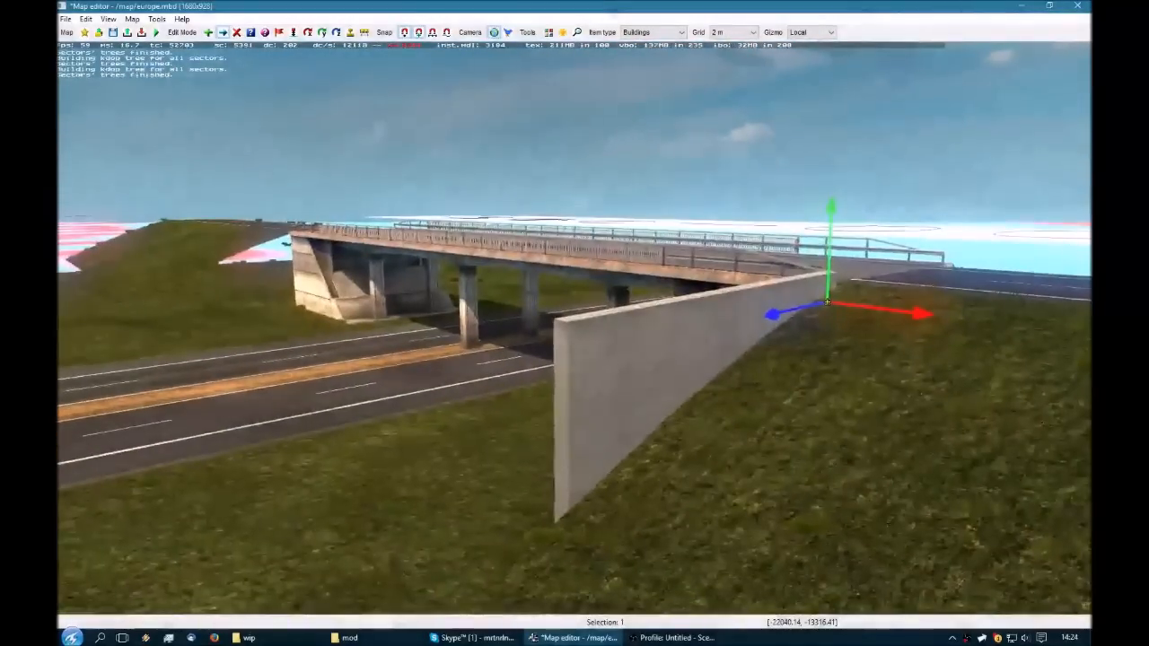
pyautogui.press('KP_4')
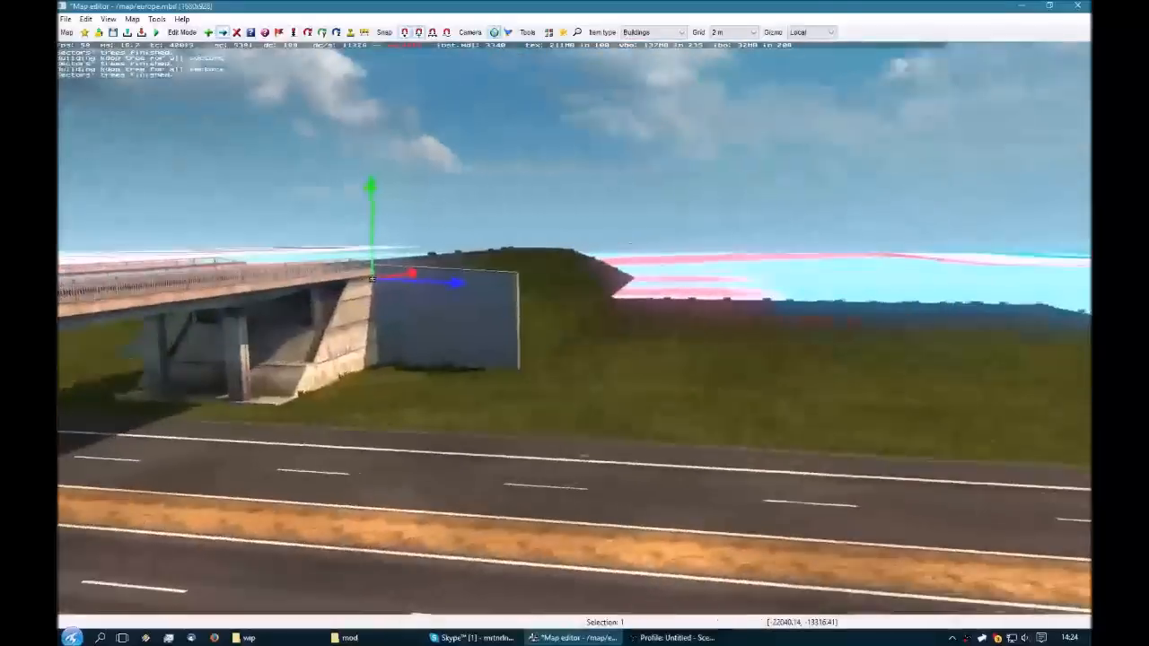
pyautogui.press('KP_8')
pyautogui.press('p')
pyautogui.press('p')
pyautogui.click(556, 276)
pyautogui.moveTo(602, 280); pyautogui.dragTo(636, 283)
pyautogui.moveTo(600, 211); pyautogui.dragTo(619, 323)
pyautogui.moveTo(634, 431); pyautogui.dragTo(655, 445)
pyautogui.moveTo(638, 379); pyautogui.dragTo(638, 386)
pyautogui.click(610, 446)
# Add a node about midway along the southeastern retaining wall.
pyautogui.press('p')
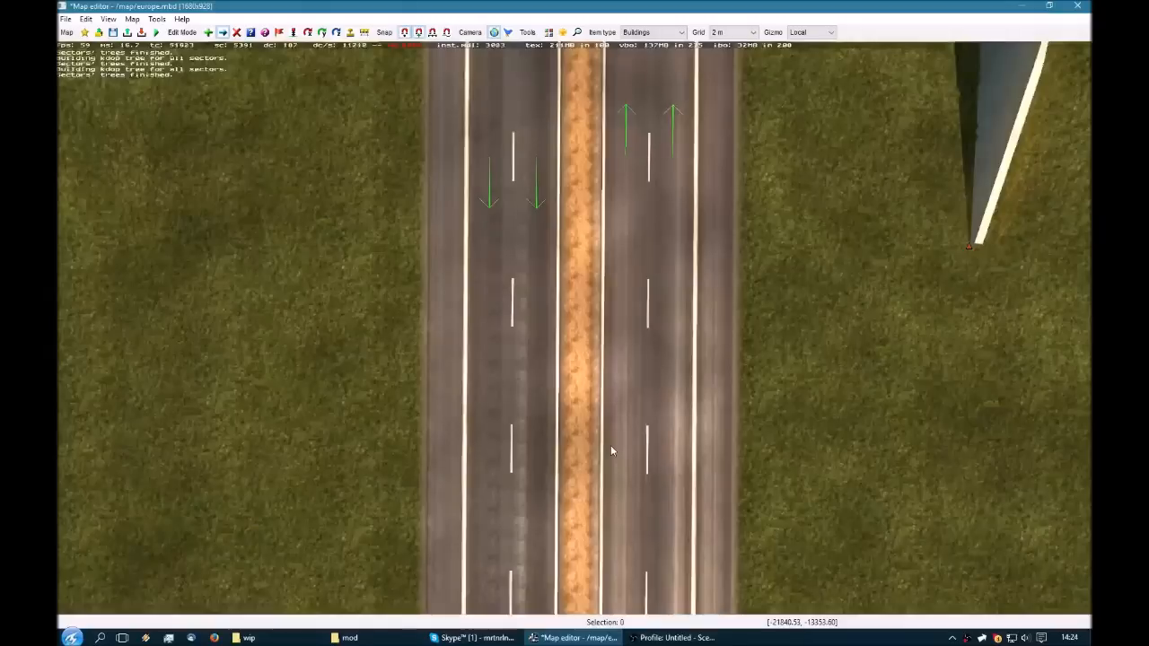
pyautogui.moveTo(610, 446); pyautogui.dragTo(803, 433, button='right')
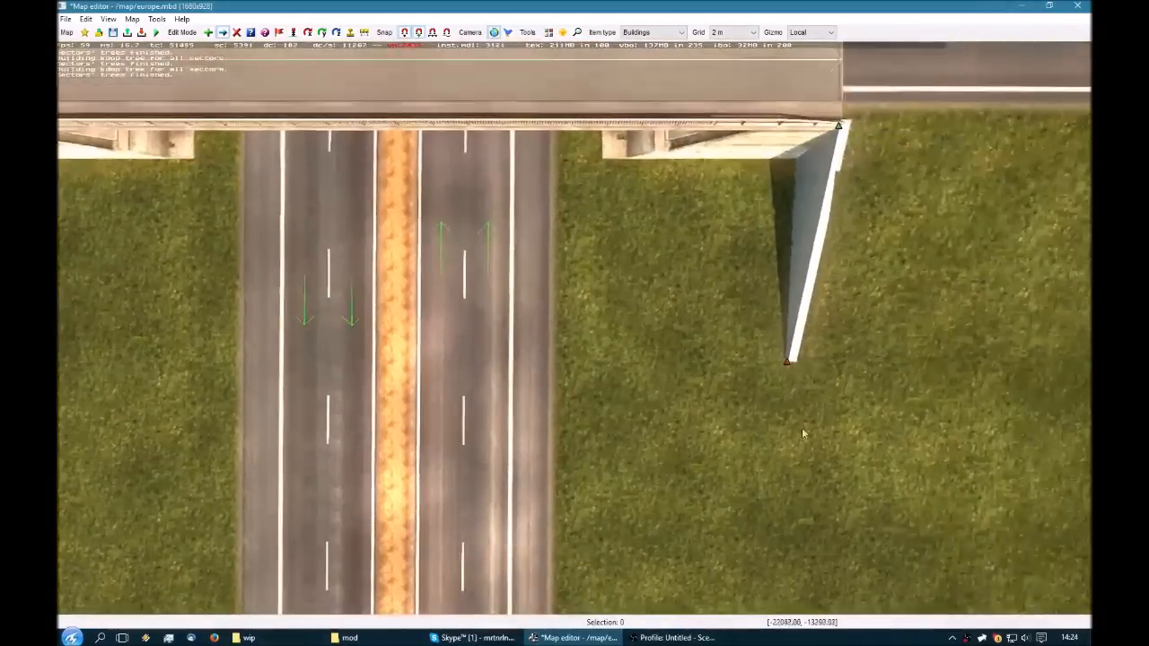
pyautogui.click(819, 254)
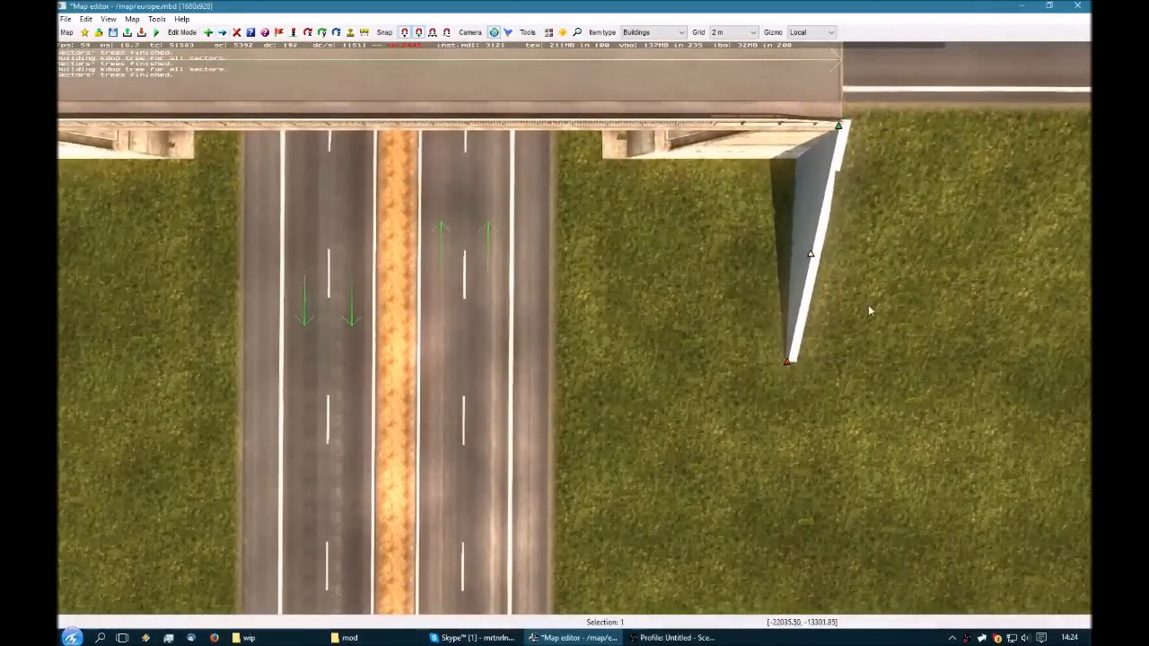
# Inspect the southeastern retaining wall and its fit against the bridge abutment and embankment in the free 3D view.
pyautogui.press('p')
pyautogui.moveTo(576, 331); pyautogui.dragTo(581, 322)
pyautogui.press('o')
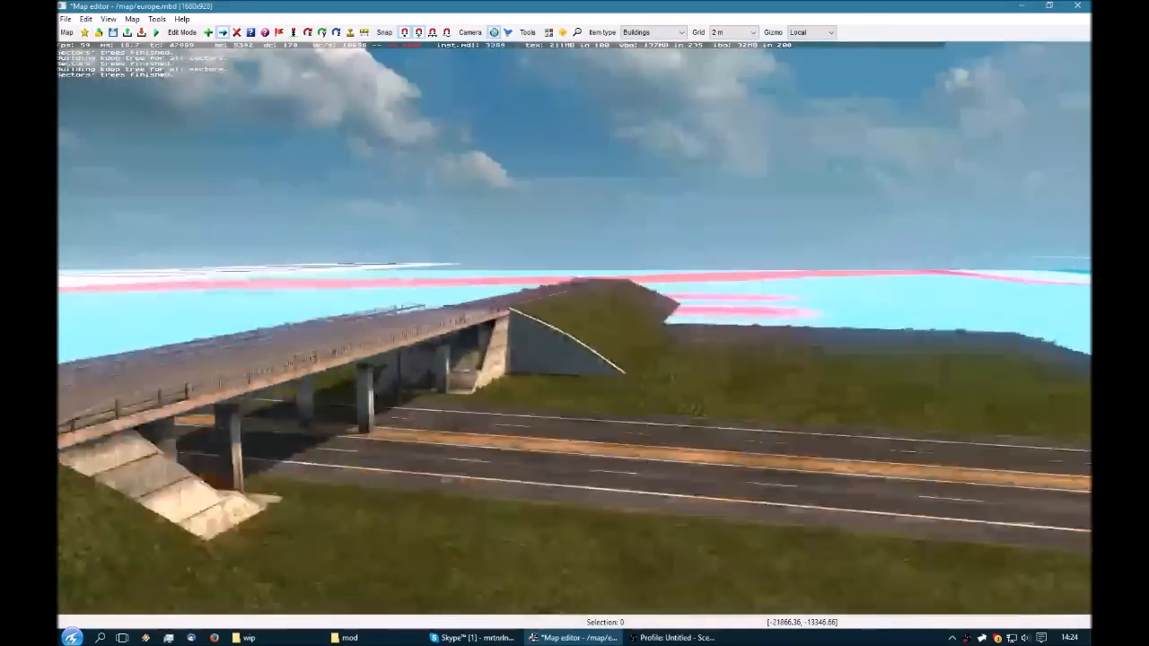
pyautogui.press('KP_8')
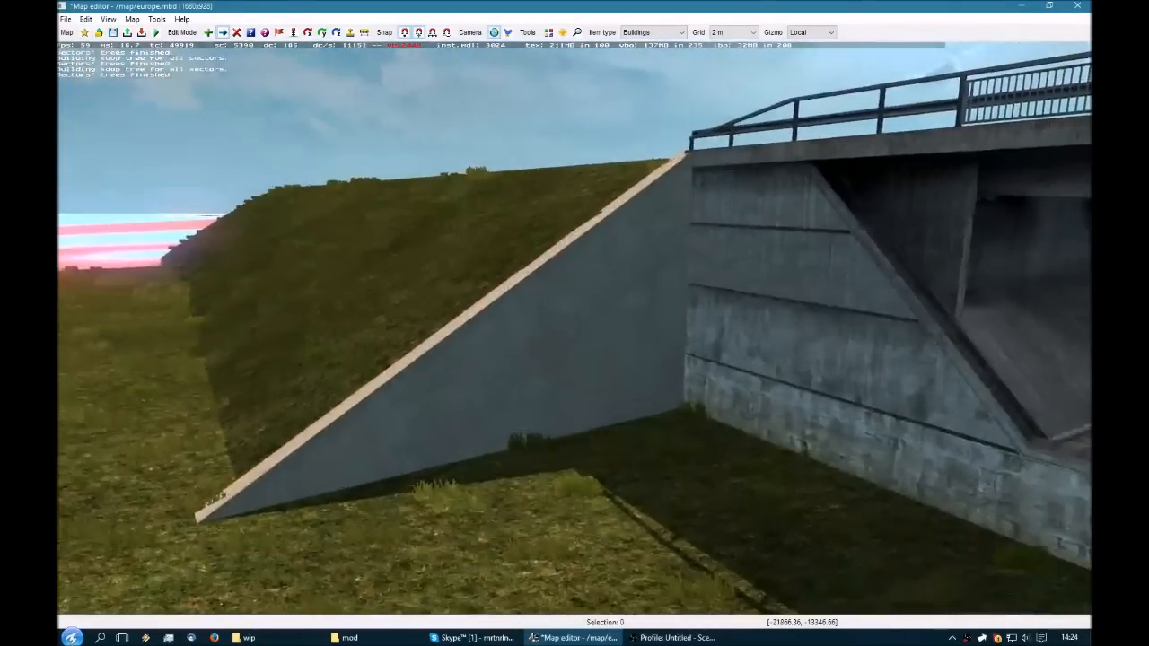
pyautogui.press('o')
pyautogui.scroll(-1, 590, 348)
pyautogui.moveTo(425, 374); pyautogui.dragTo(626, 195, button='right')
pyautogui.moveTo(453, 345); pyautogui.dragTo(463, 214, button='right')
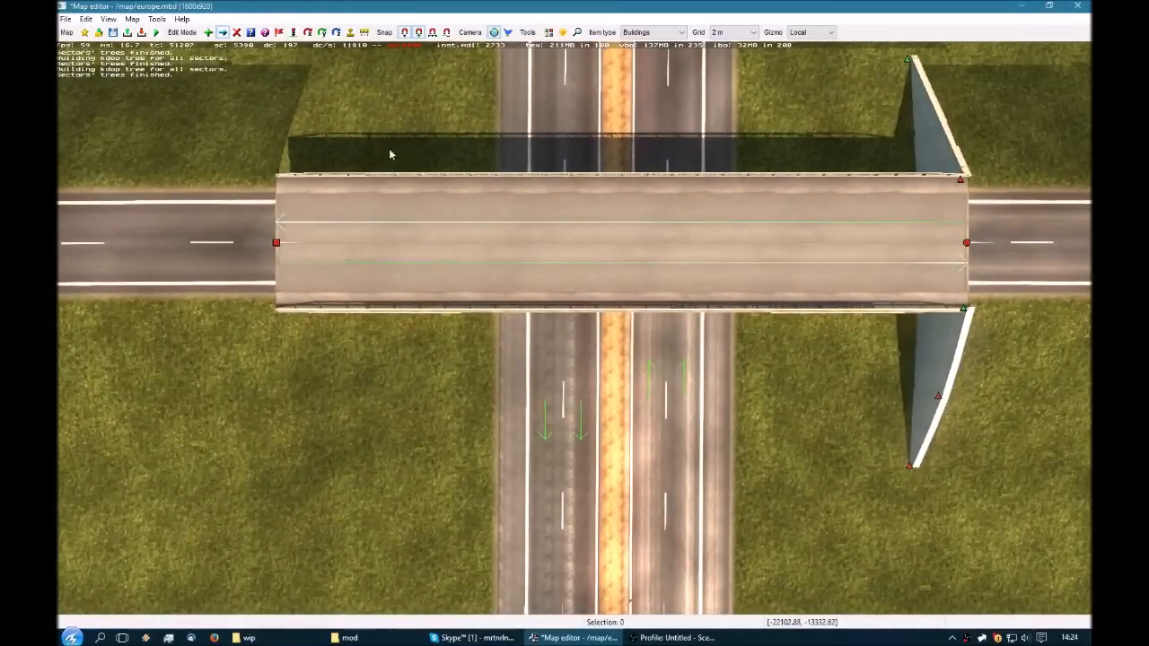
# Add a terrain item south of the bridge's western end, running east to the highway edge.
pyautogui.moveTo(392, 152); pyautogui.dragTo(424, 139, button='right')
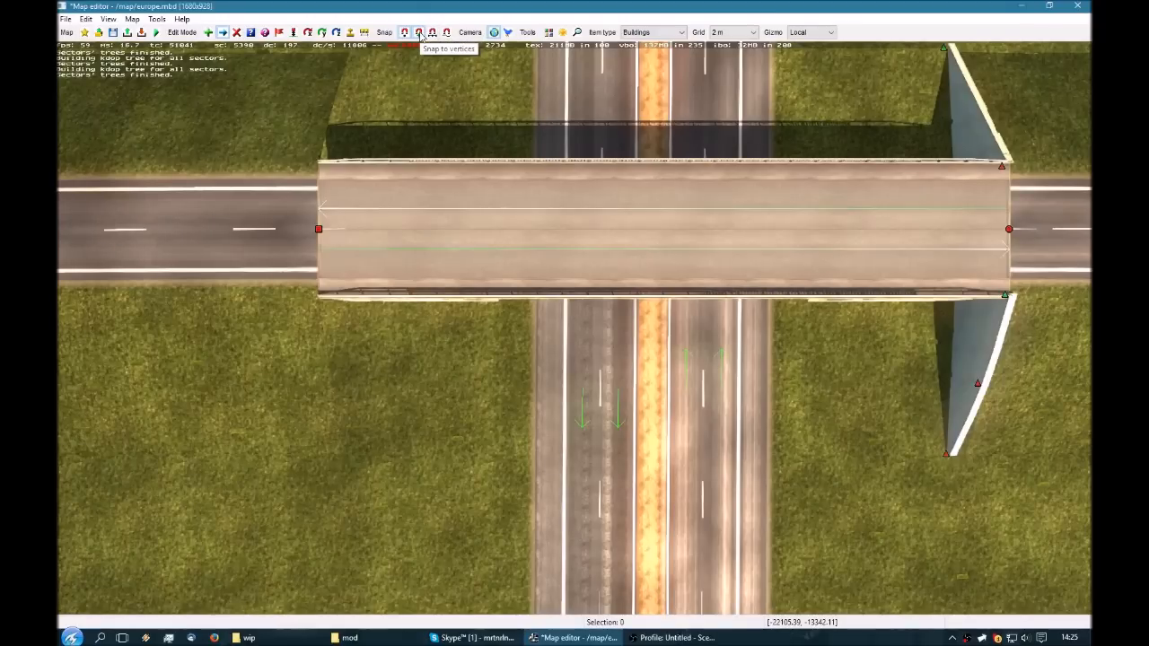
pyautogui.moveTo(333, 215); pyautogui.dragTo(495, 71, button='right')
pyautogui.click(648, 32)
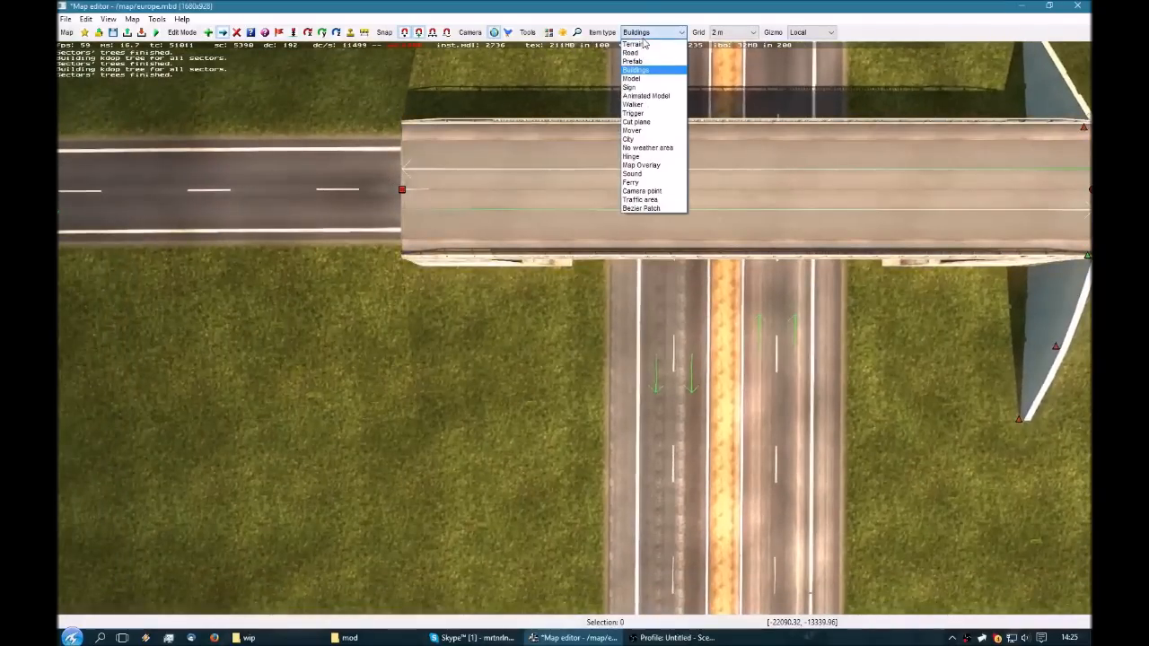
pyautogui.click(648, 48)
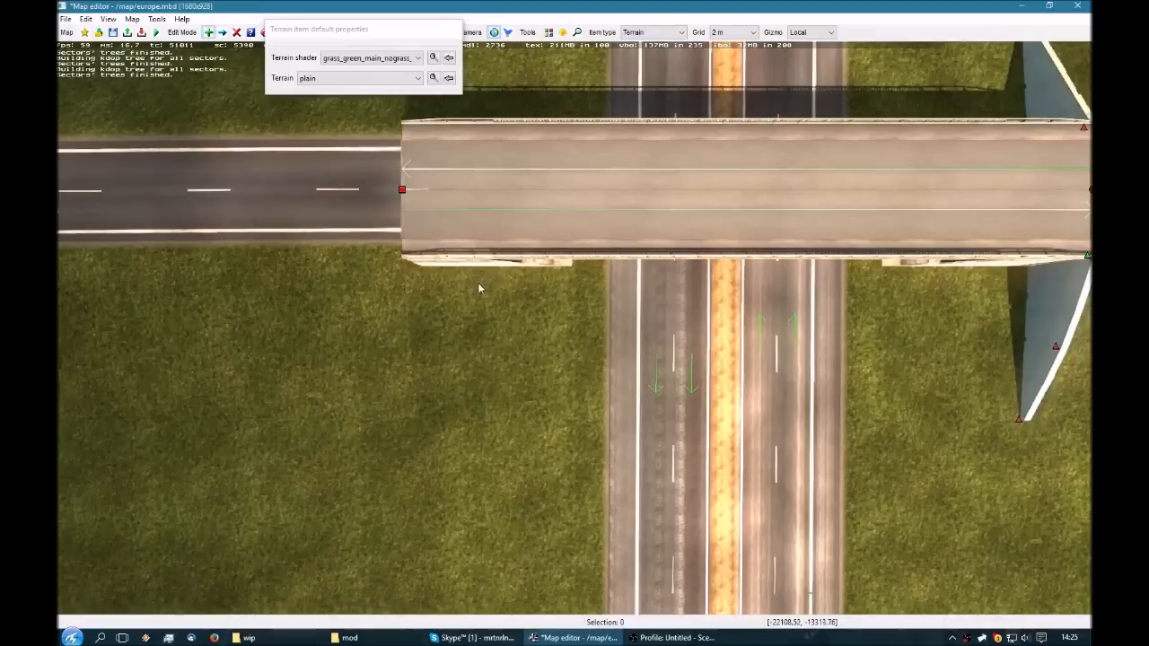
pyautogui.click(443, 295)
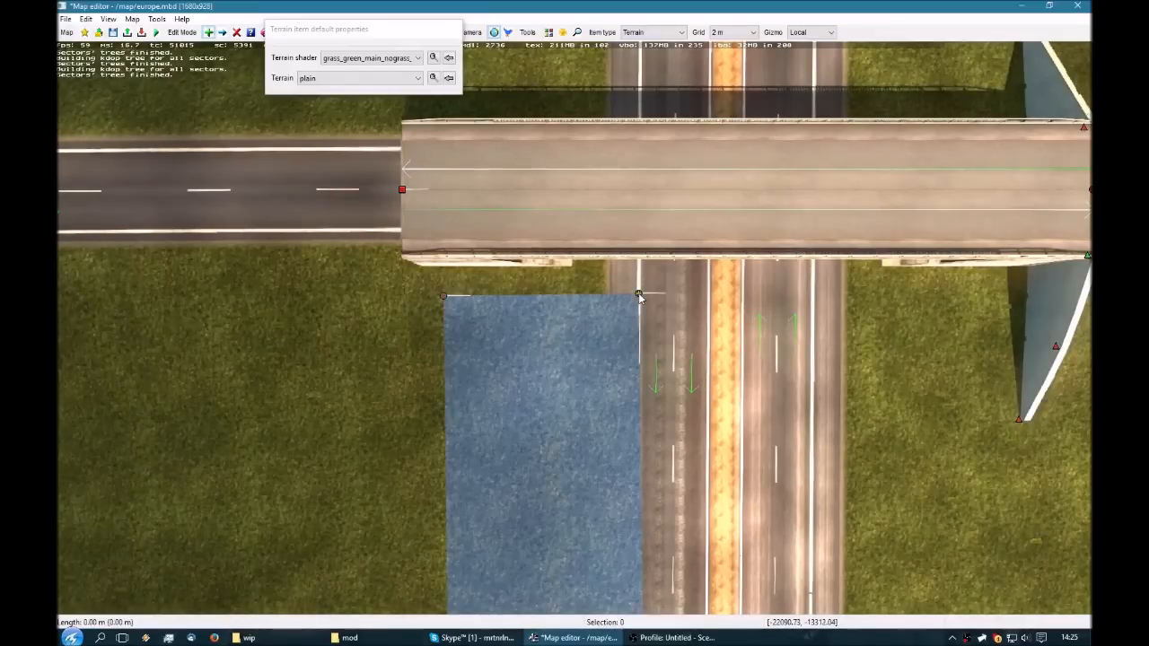
pyautogui.click(638, 293)
pyautogui.press('m')
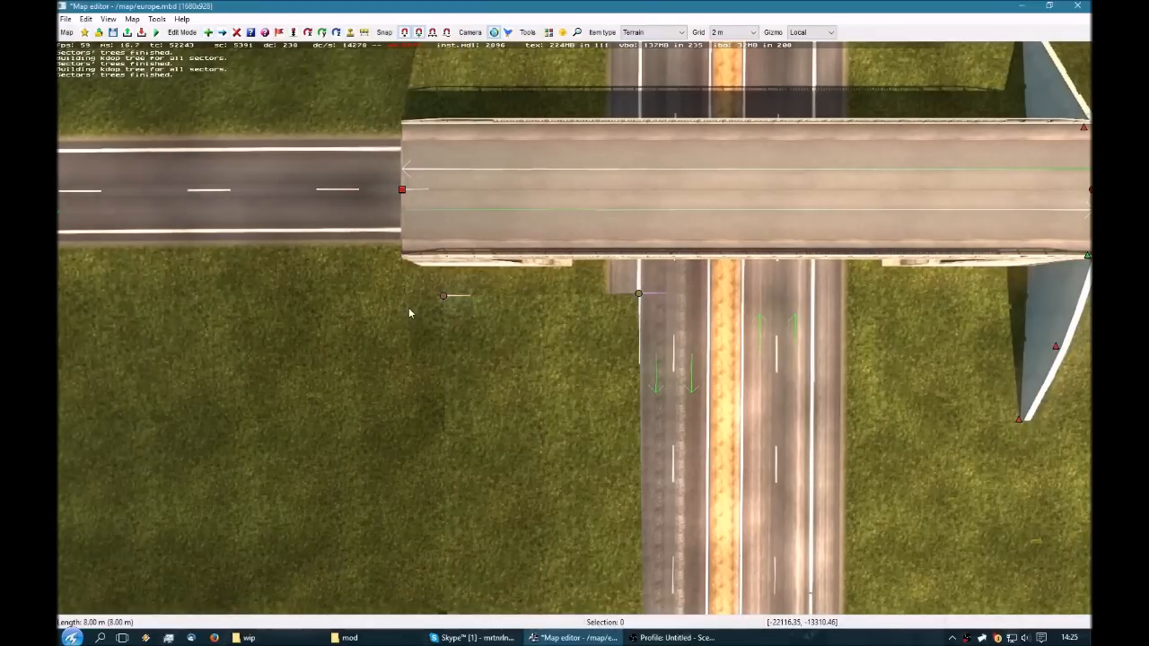
# Move the new terrain item's western node to the bridge's southwestern corner, at the end of the western road.
pyautogui.hotkey('alt', 'm')
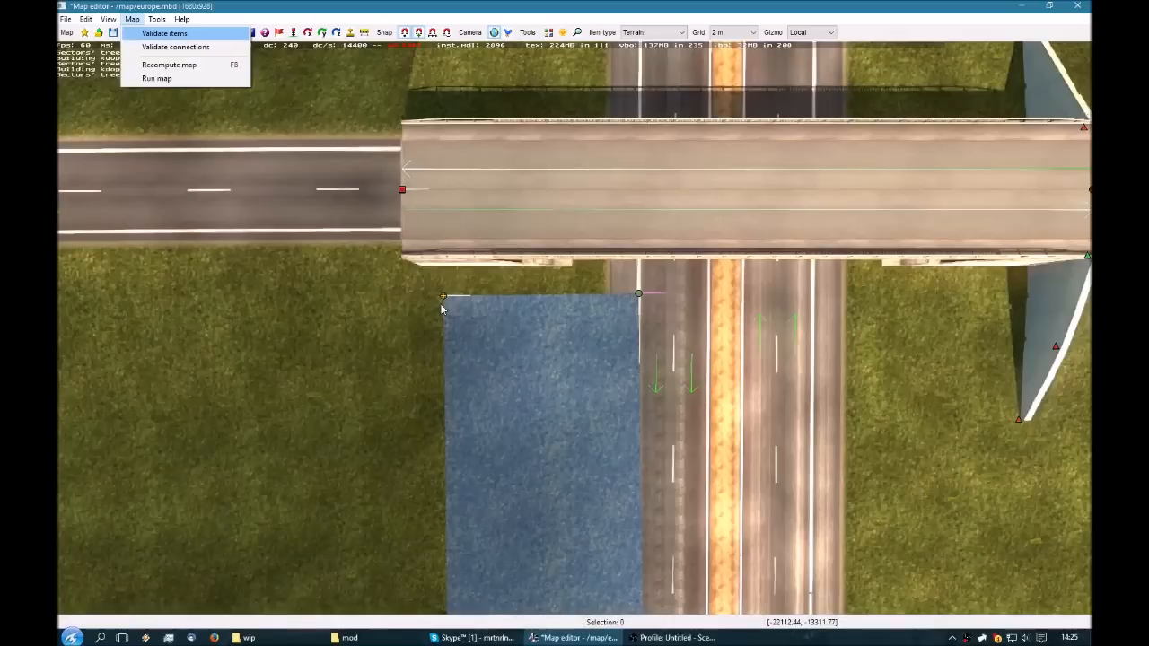
pyautogui.press('Escape')
pyautogui.press('m')
pyautogui.moveTo(442, 300); pyautogui.dragTo(411, 262)
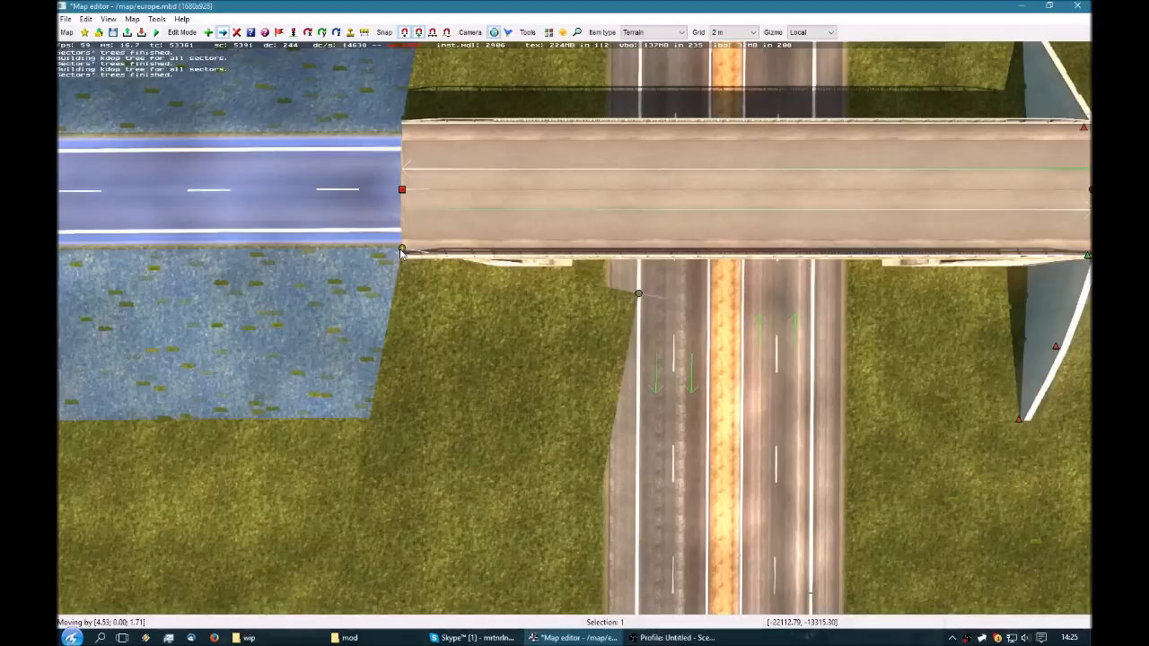
pyautogui.moveTo(401, 254); pyautogui.dragTo(402, 252)
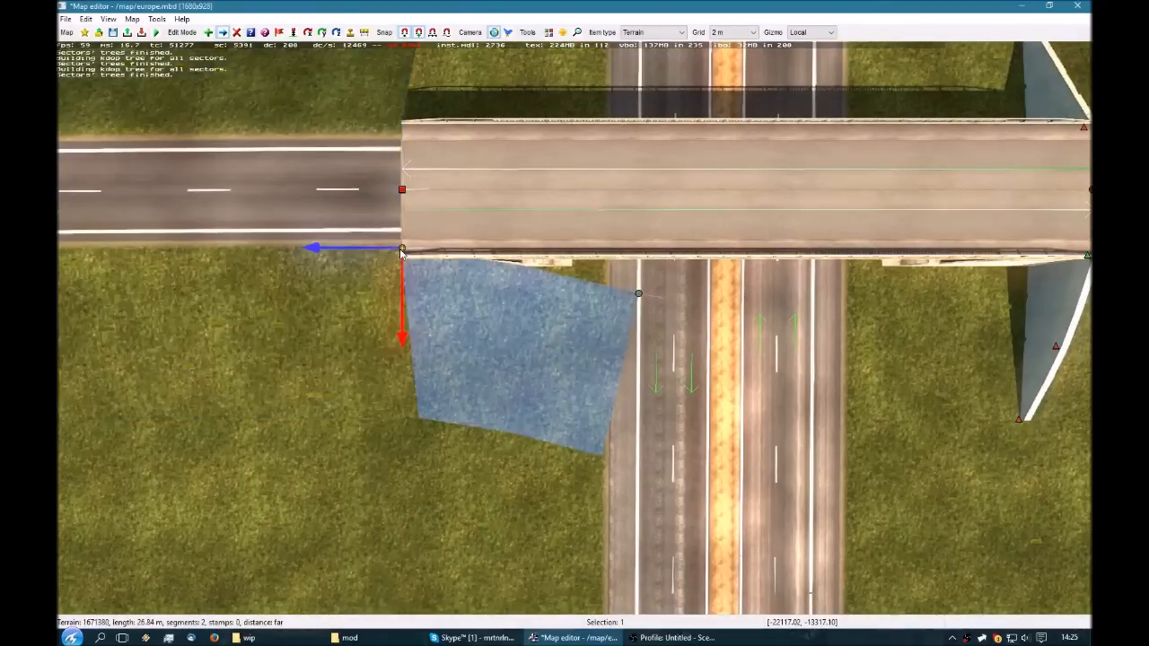
# Reposition the new terrain item's eastern node beside the bridge, at the foot of the western abutment's slope.
pyautogui.moveTo(407, 287); pyautogui.dragTo(565, 345, button='middle')
pyautogui.scroll(-4, 574, 331)
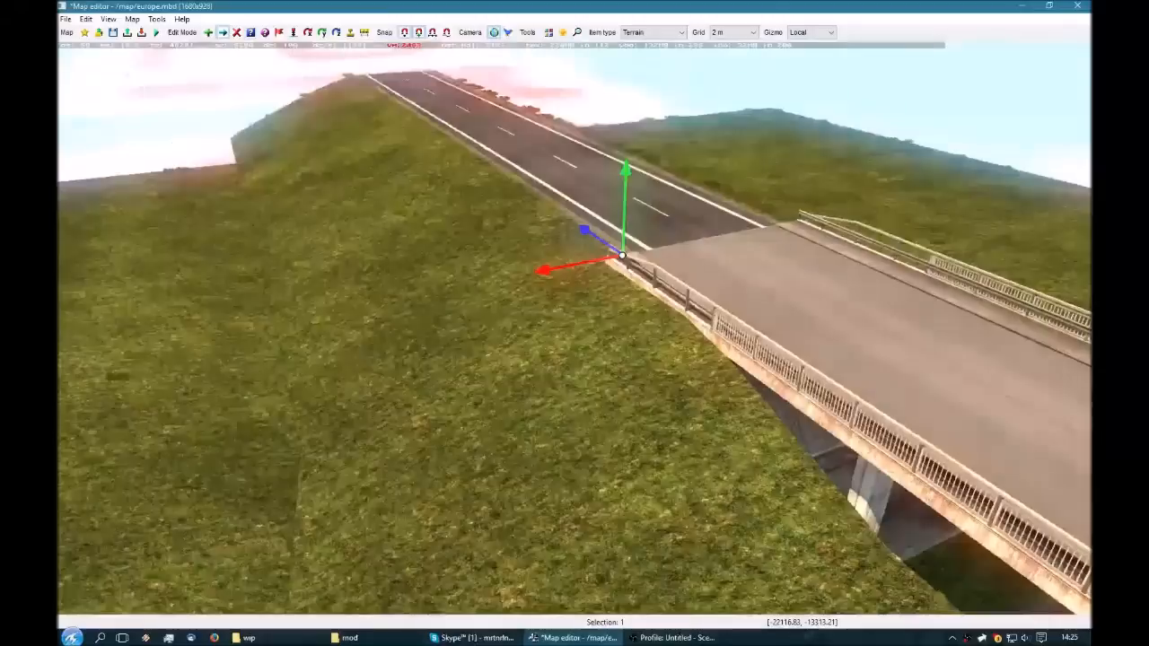
pyautogui.moveTo(574, 330)
pyautogui.mouseDown(button='middle')
pyautogui.moveTo(601, 310)
pyautogui.moveTo(502, 336)
pyautogui.moveTo(646, 345)
pyautogui.moveTo(664, 301)
pyautogui.moveTo(575, 318)
pyautogui.moveTo(655, 273)
pyautogui.moveTo(700, 287)
pyautogui.moveTo(574, 331)
pyautogui.mouseUp(button='middle')
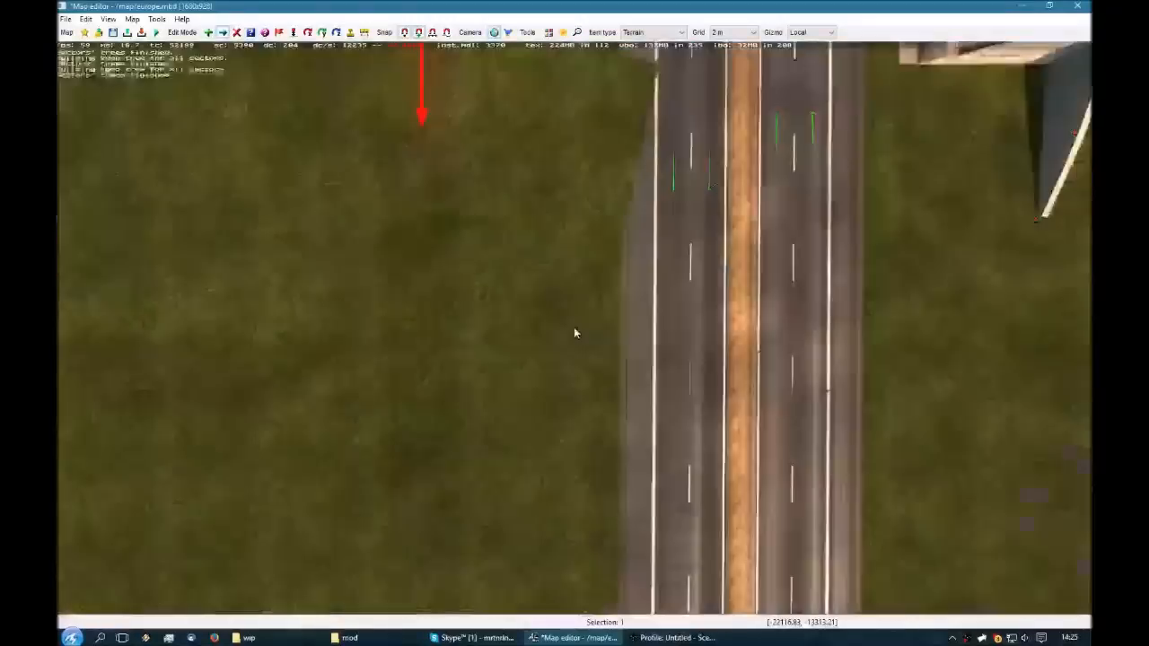
pyautogui.moveTo(513, 261); pyautogui.dragTo(382, 406)
pyautogui.moveTo(318, 452); pyautogui.dragTo(291, 446)
pyautogui.moveTo(281, 451); pyautogui.dragTo(628, 368, button='right')
pyautogui.moveTo(628, 368); pyautogui.dragTo(467, 341, button='middle')
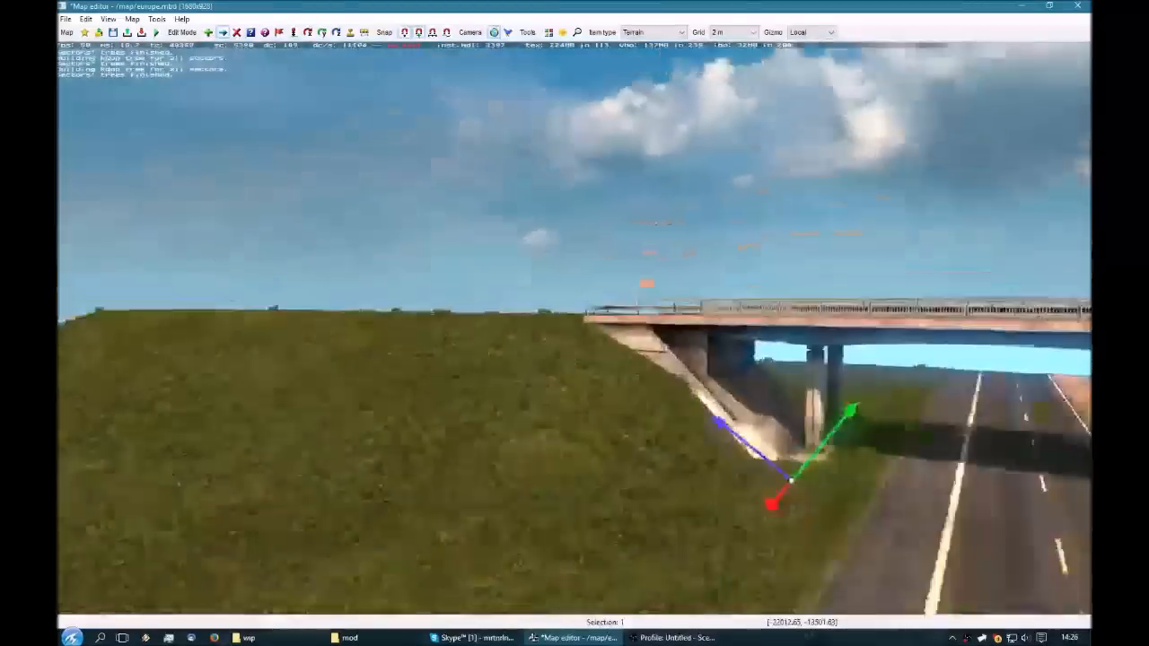
pyautogui.press('p')
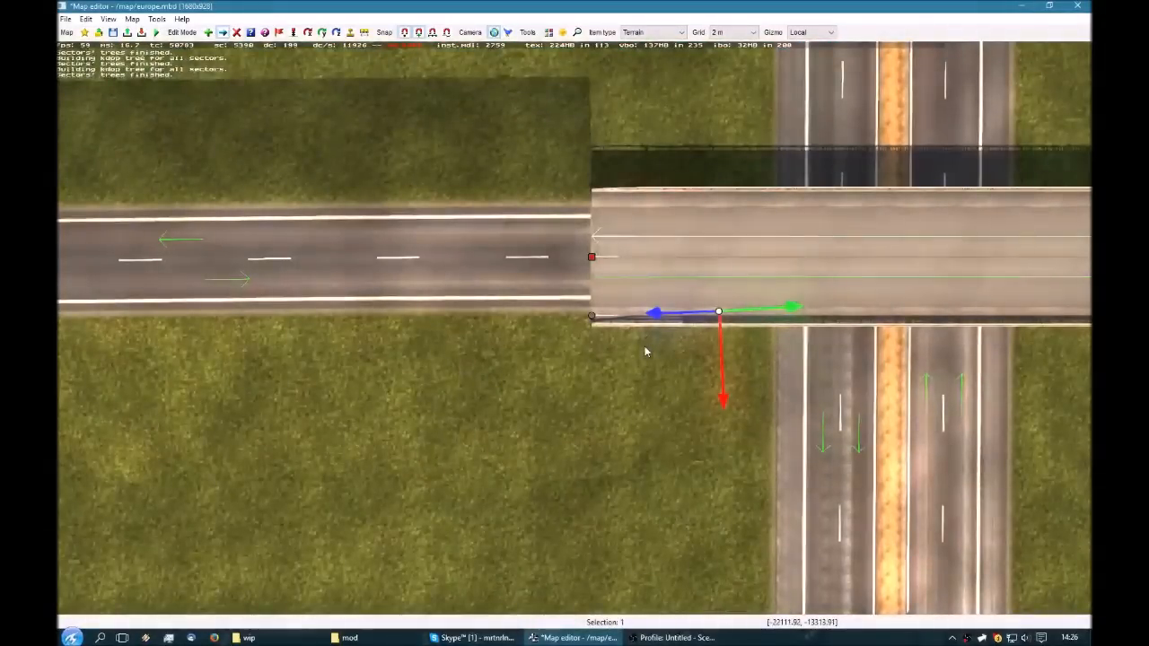
# Check the position and rotation properties of the terrain's western node and dismiss the autosave.
pyautogui.doubleClick(591, 315)
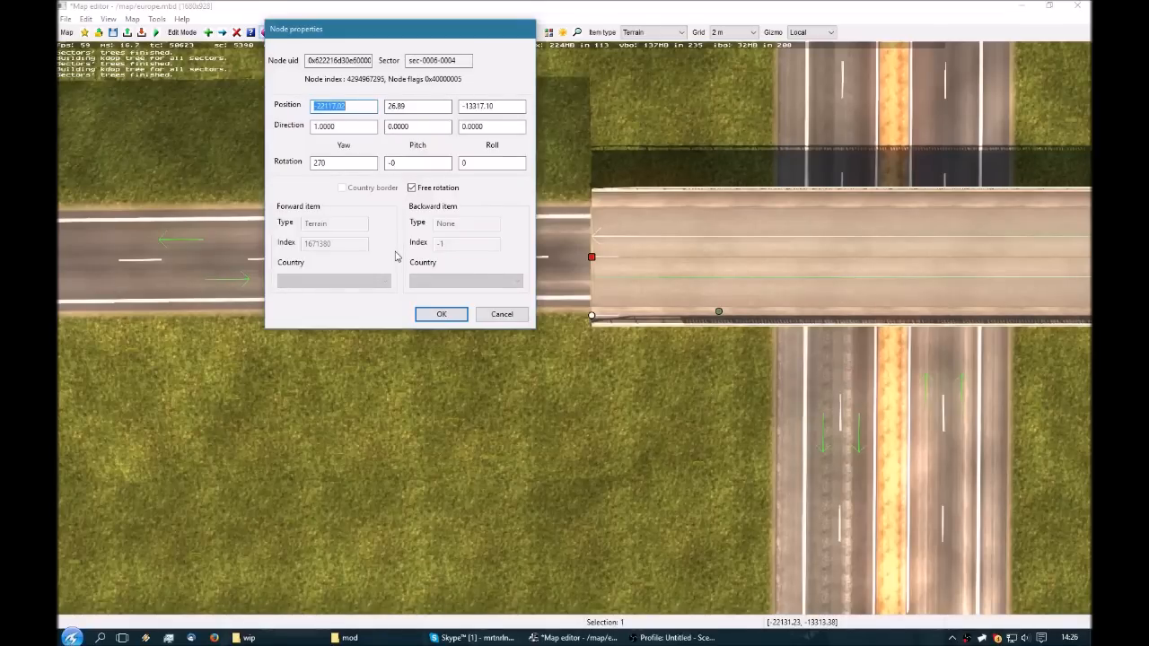
pyautogui.click(511, 317)
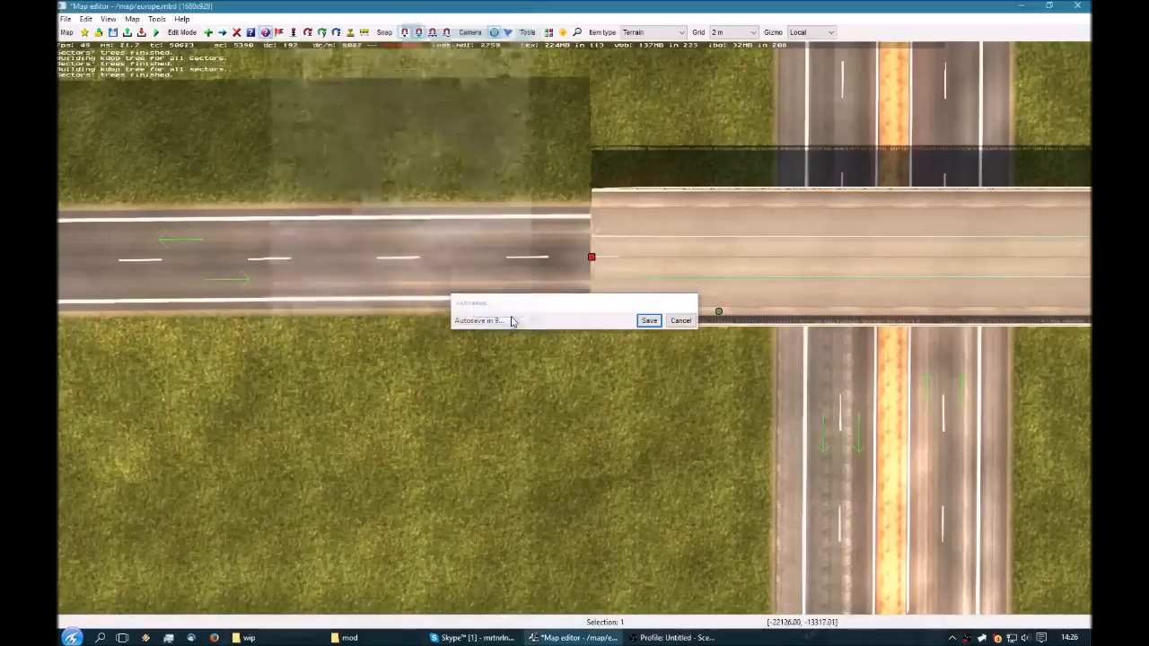
pyautogui.click(677, 322)
pyautogui.scroll(-2, 665, 335)
pyautogui.scroll(-2, 665, 337)
pyautogui.moveTo(600, 340); pyautogui.dragTo(487, 303, button='right')
pyautogui.click(513, 271)
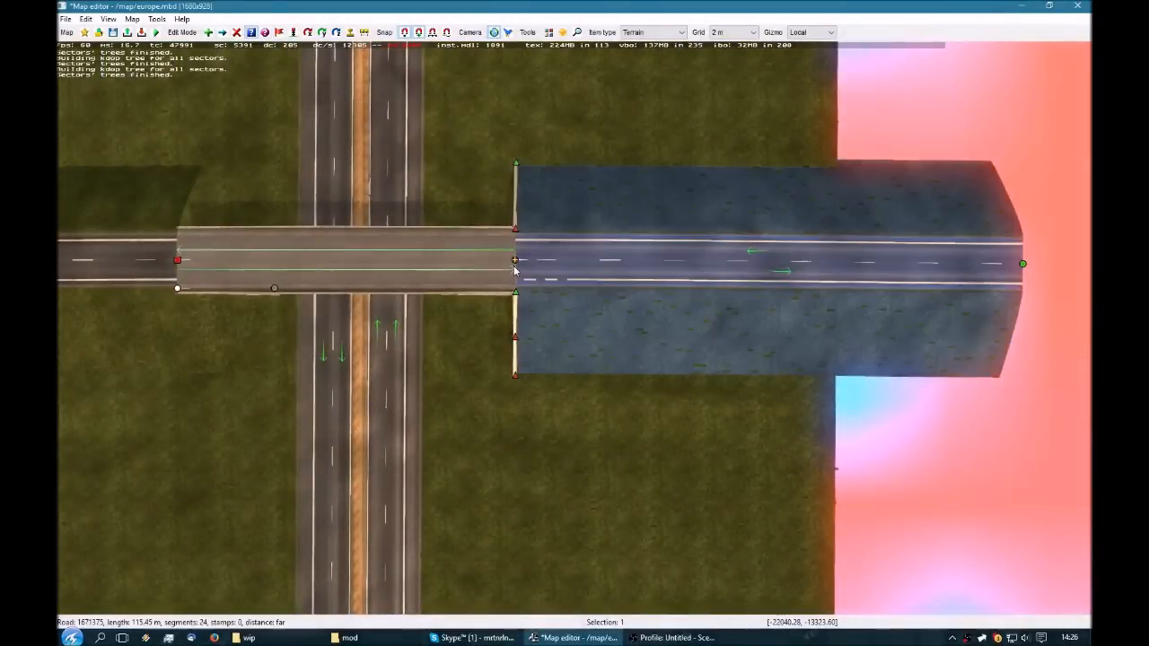
pyautogui.click(514, 270)
pyautogui.moveTo(315, 270); pyautogui.dragTo(392, 279, button='right')
pyautogui.hotkey('ctrl', 'z')
# Delete the road connected to the bridge's western end, then review the bridge prefab's properties.
pyautogui.moveTo(263, 284); pyautogui.dragTo(430, 324, button='right')
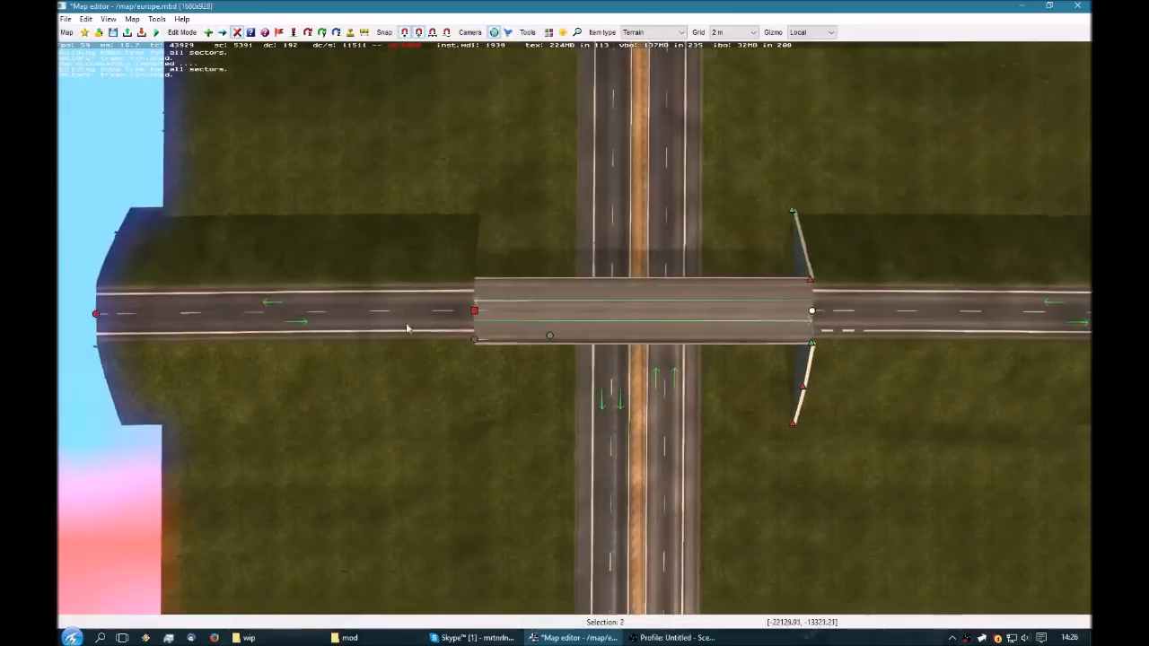
pyautogui.press('Delete')
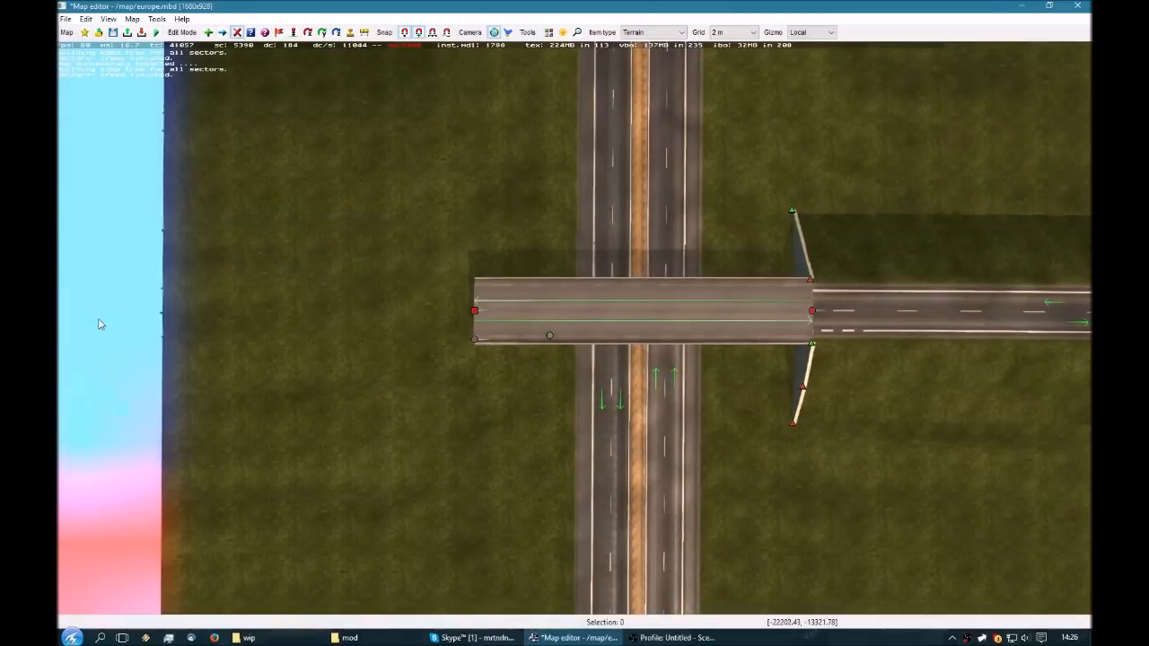
pyautogui.doubleClick(479, 316)
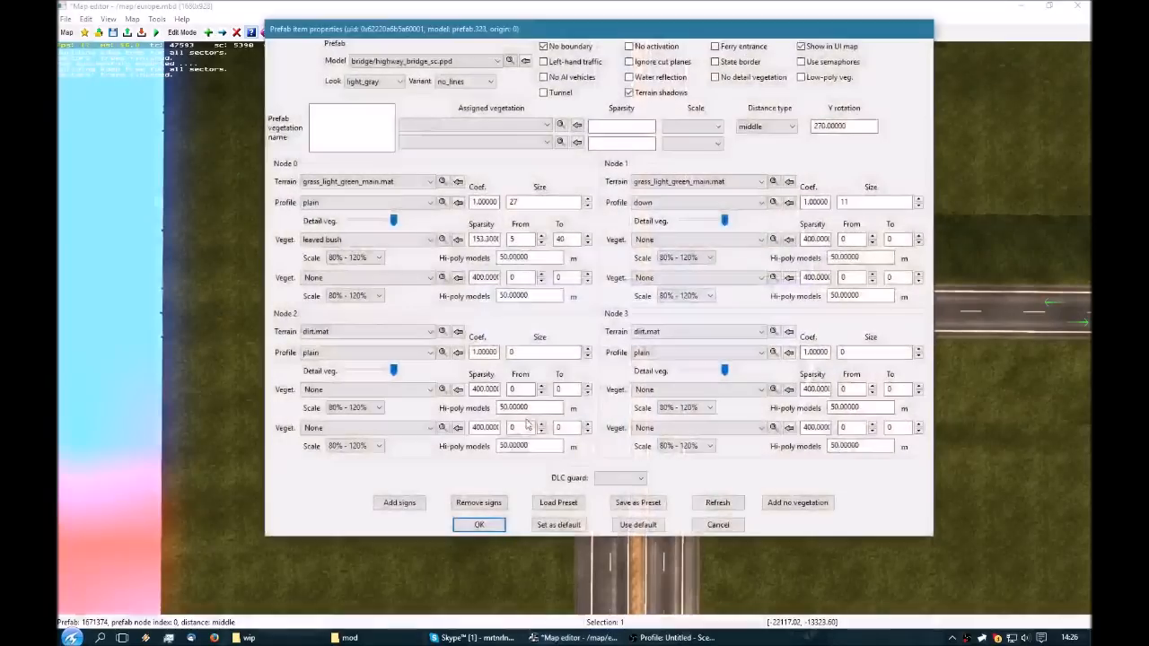
pyautogui.click(472, 523)
# Start a new prefab and choose the land_uk_1/4_y_small_2a.ppd junction as its model.
pyautogui.moveTo(432, 409); pyautogui.dragTo(528, 451, button='right')
pyautogui.press('e')
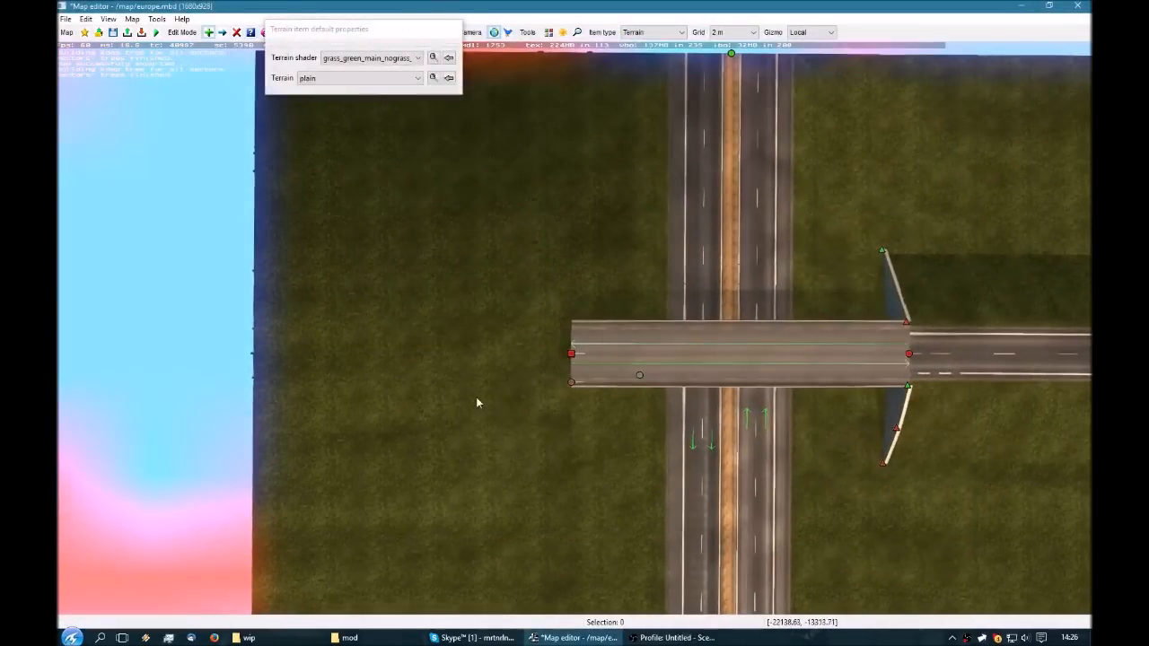
pyautogui.press('p')
pyautogui.click(493, 69)
pyautogui.scroll(9, 491, 106)
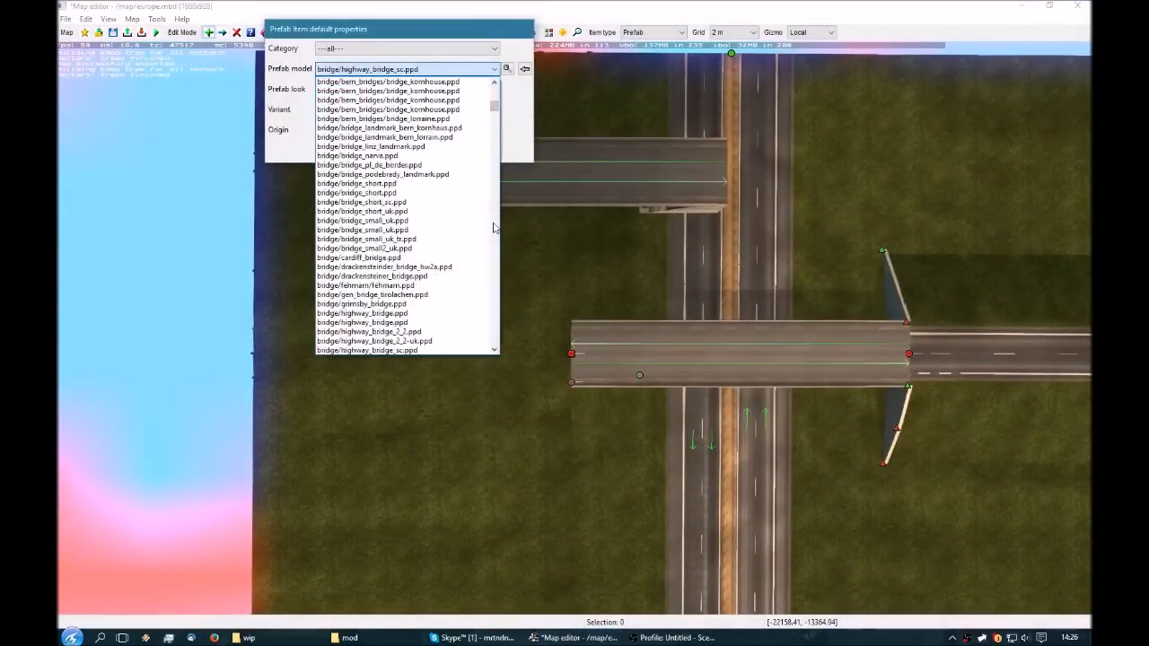
pyautogui.scroll(-20, 505, 309)
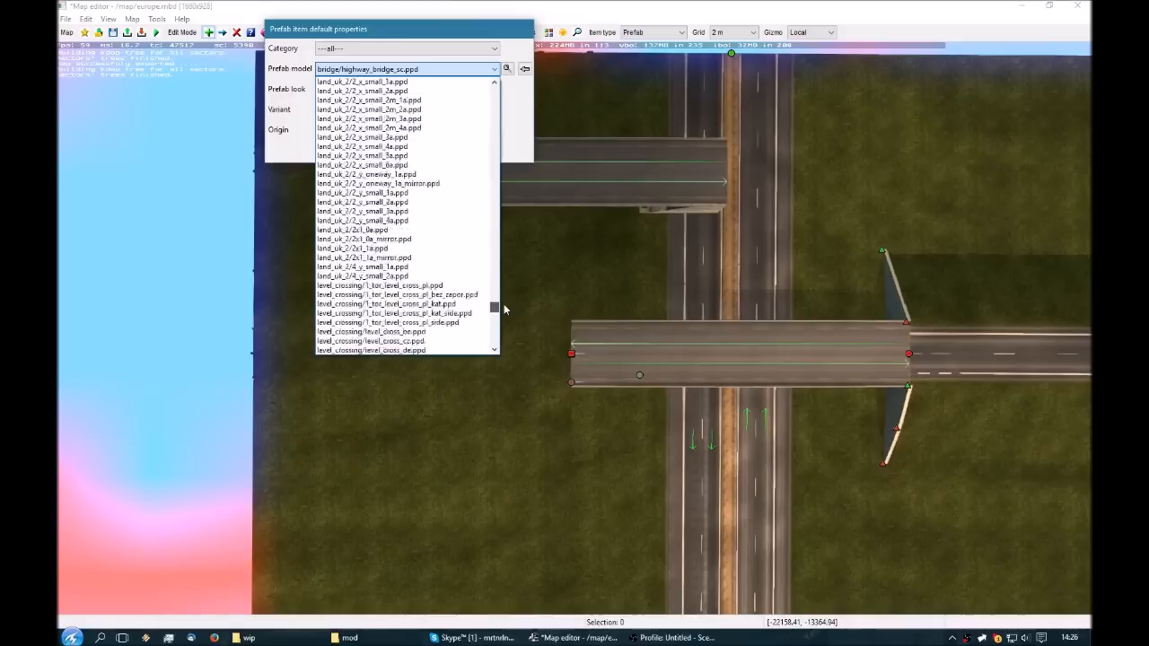
pyautogui.scroll(10, 412, 278)
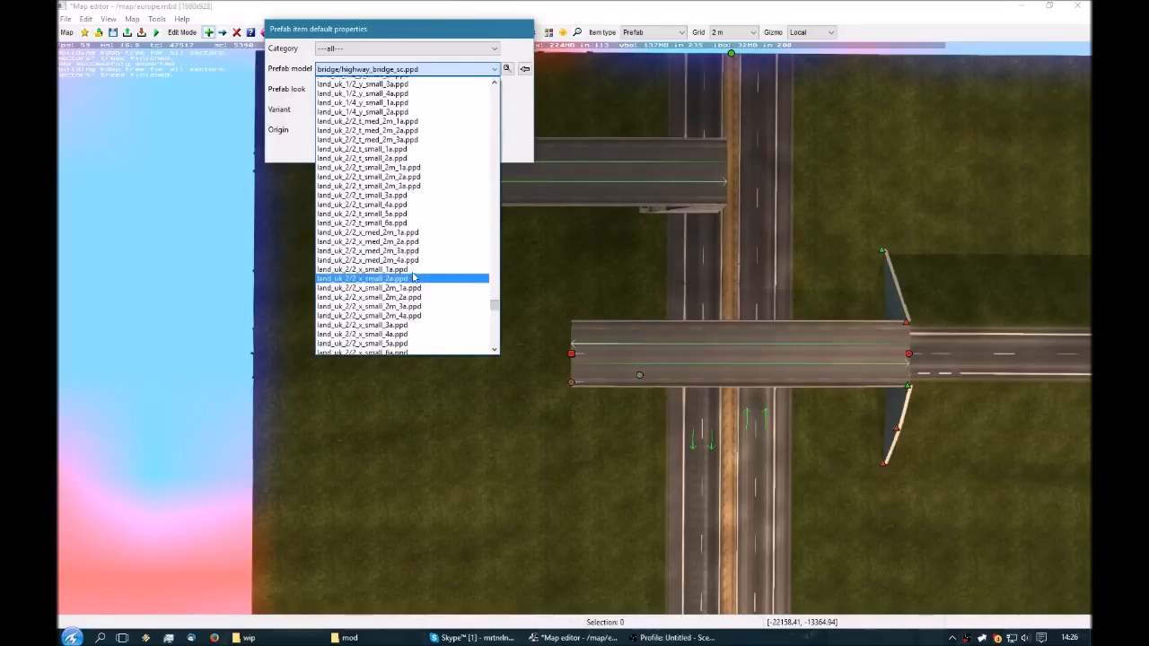
pyautogui.scroll(2, 413, 269)
pyautogui.click(395, 226)
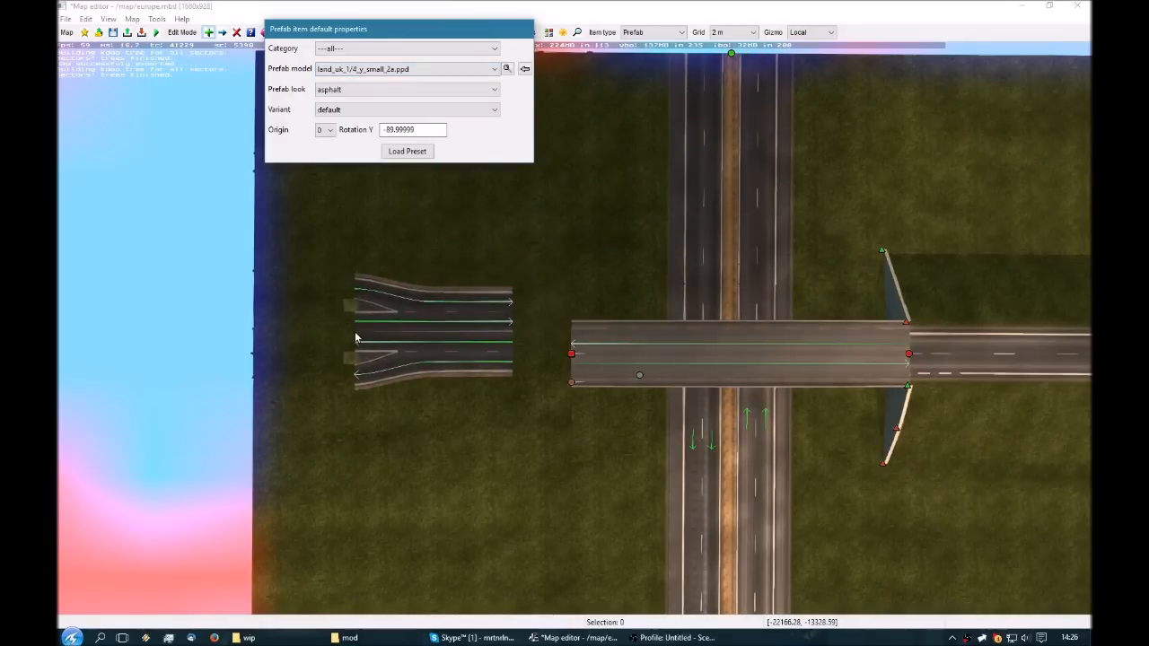
# Change the prefab model to land_uk_1/2_y_small_4a.ppd, place it west of the bridge and snap it to the bridge's western end.
pyautogui.press('Up')
pyautogui.press('Up')
pyautogui.press('Up')
pyautogui.press('Up')
pyautogui.press('Up')
pyautogui.press('Up')
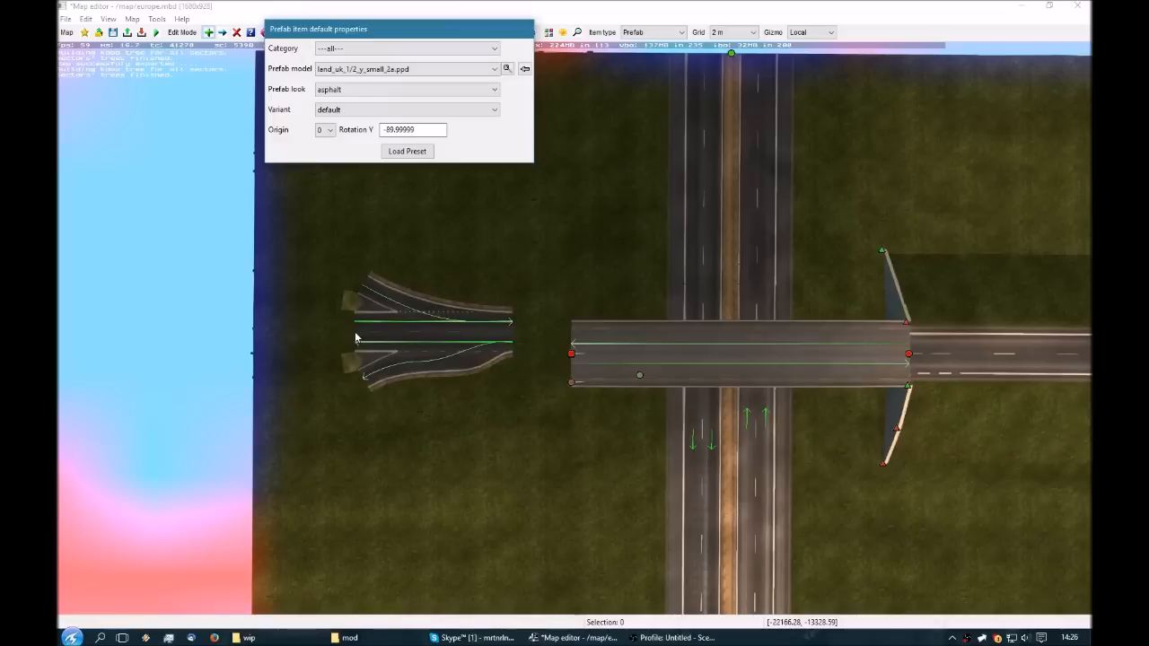
pyautogui.click(377, 346)
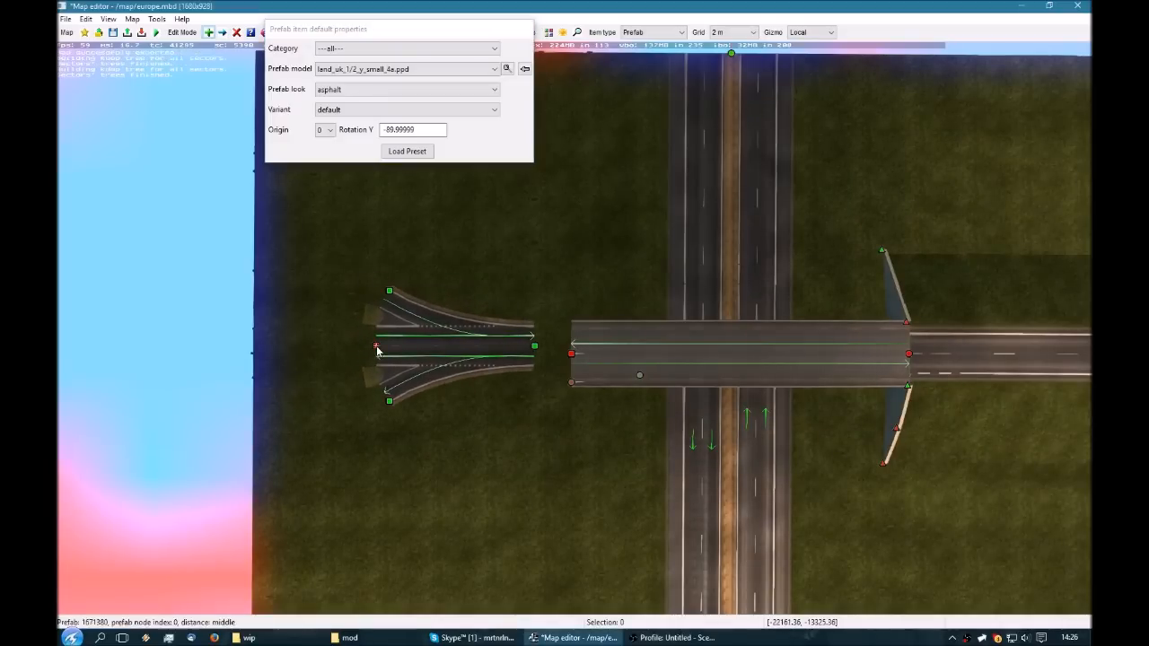
pyautogui.rightClick(443, 399)
pyautogui.moveTo(442, 399); pyautogui.dragTo(460, 395)
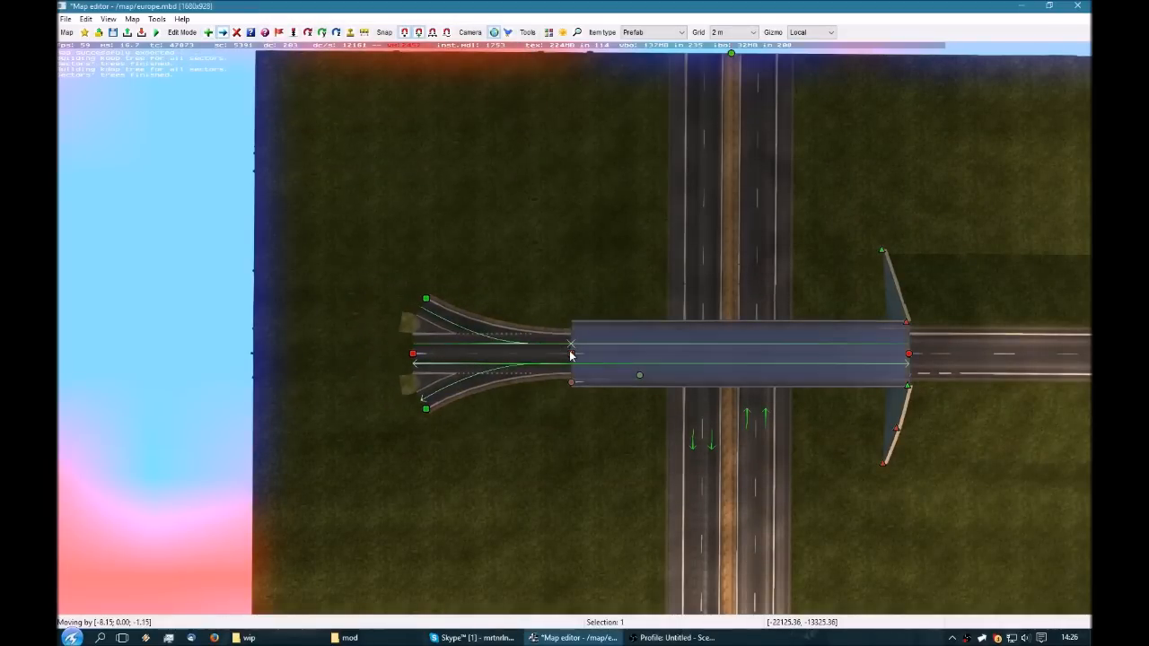
# Set the terrain size to 20 for Node 2 and Node 3 in the new junction prefab's properties.
pyautogui.doubleClick(410, 362)
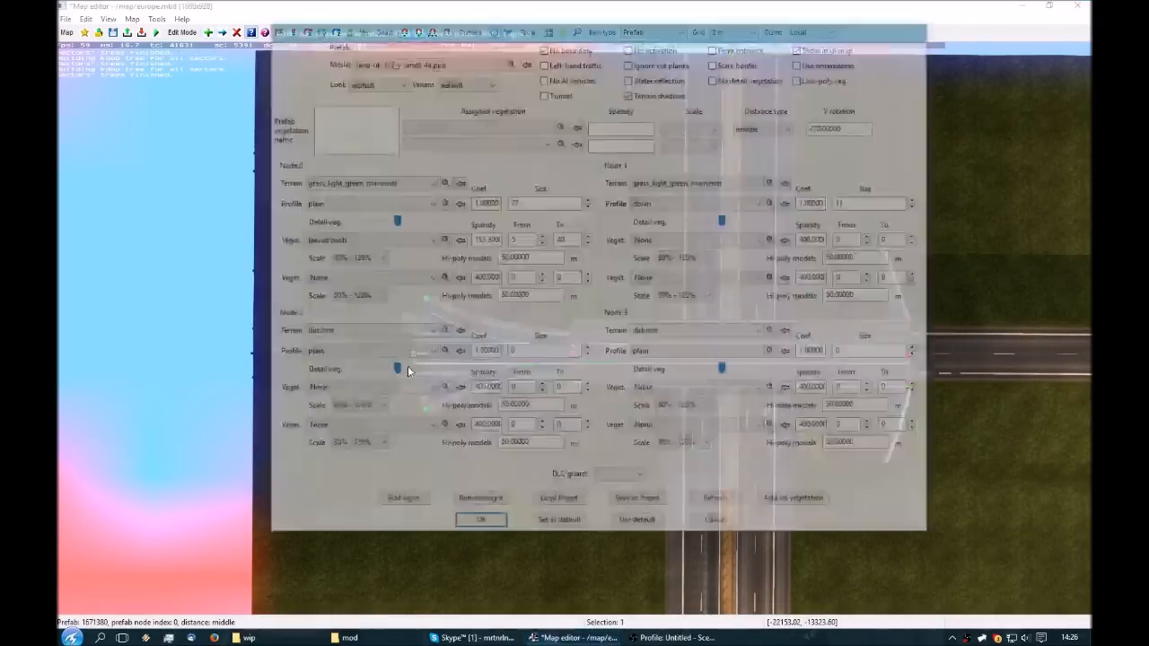
pyautogui.click(395, 183)
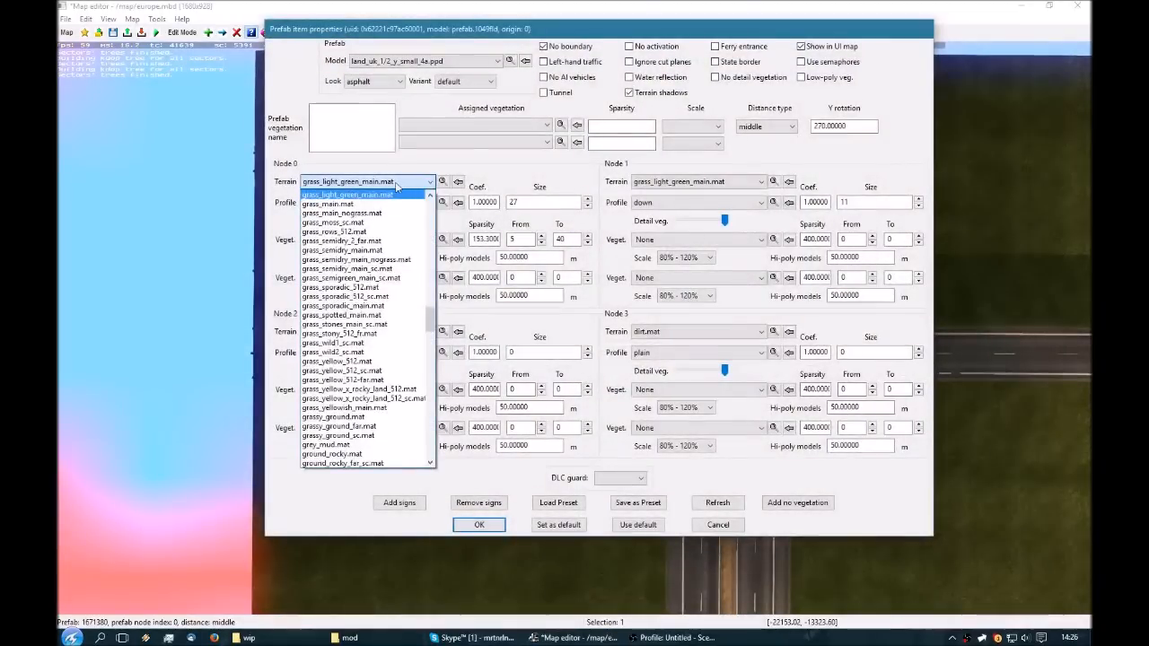
pyautogui.scroll(3, 387, 205)
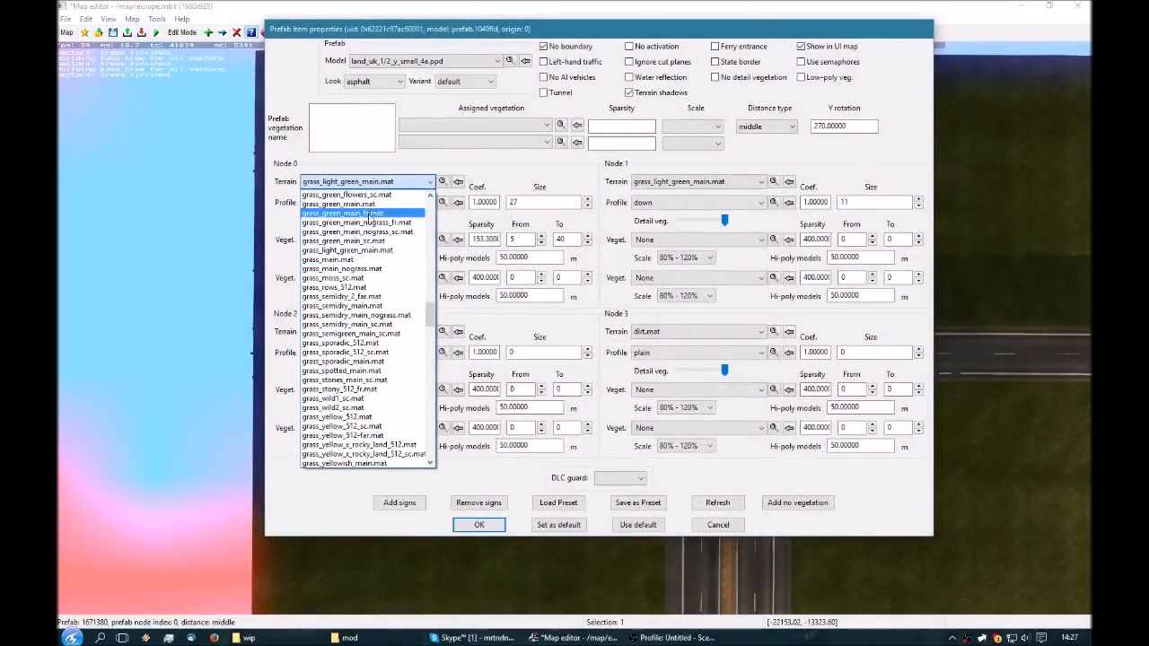
pyautogui.click(506, 203)
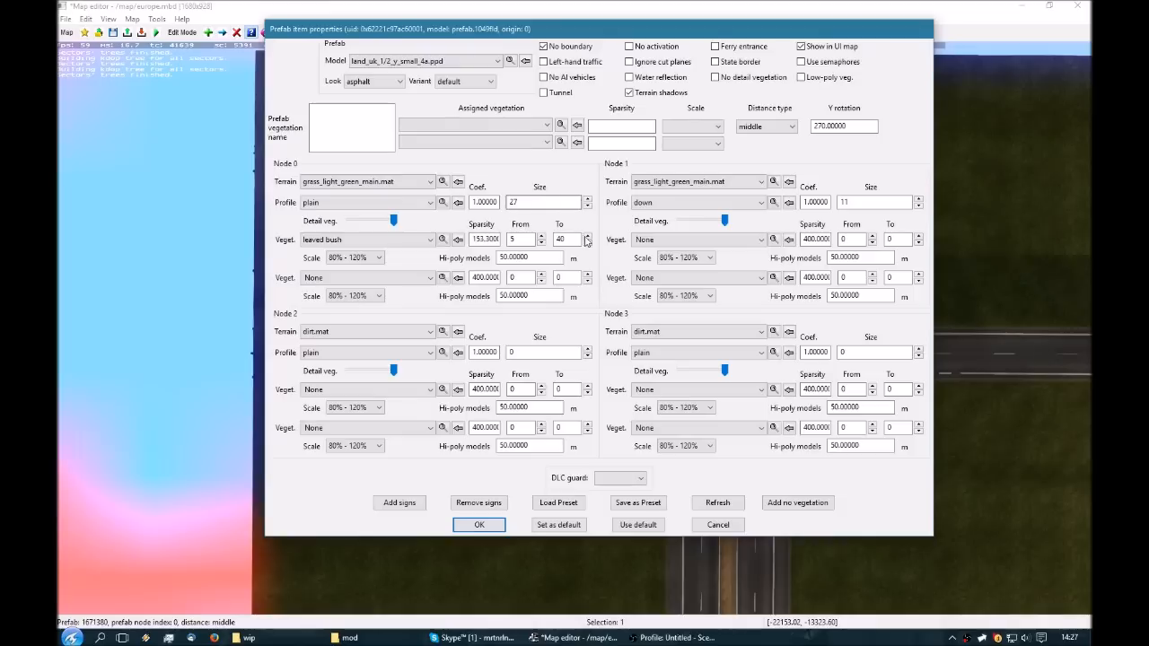
pyautogui.doubleClick(529, 352)
pyautogui.write('2')
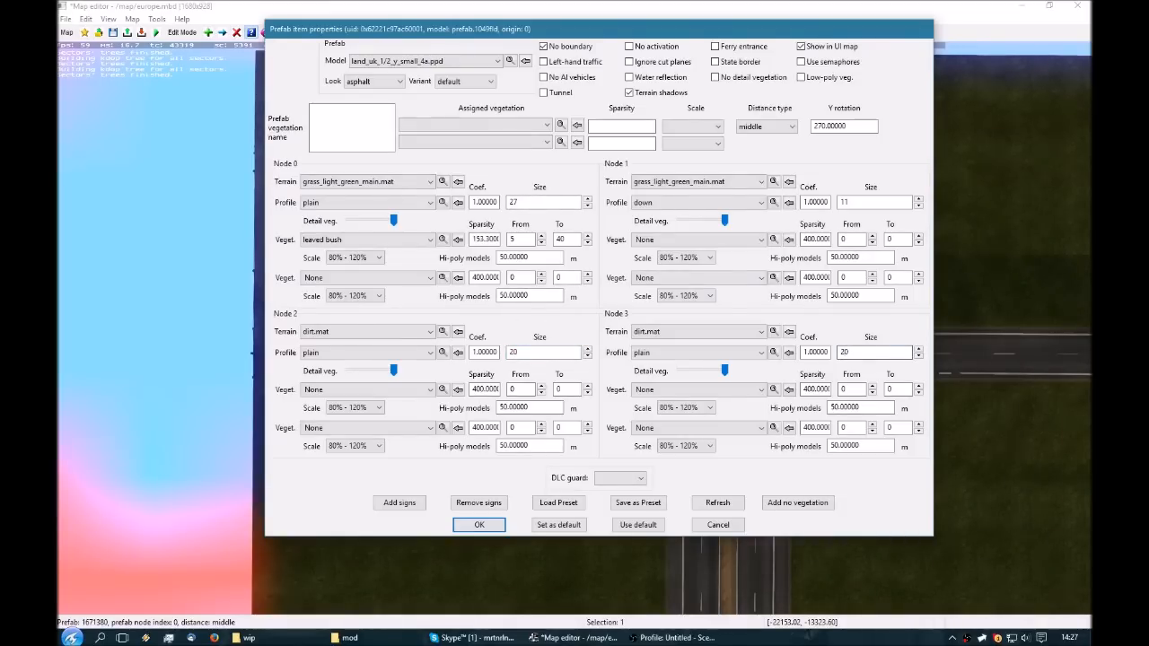
# Set the junction prefab's Node 2 terrain profile to d down 1.
pyautogui.click(383, 352)
pyautogui.scroll(5, 383, 352)
pyautogui.click(368, 363)
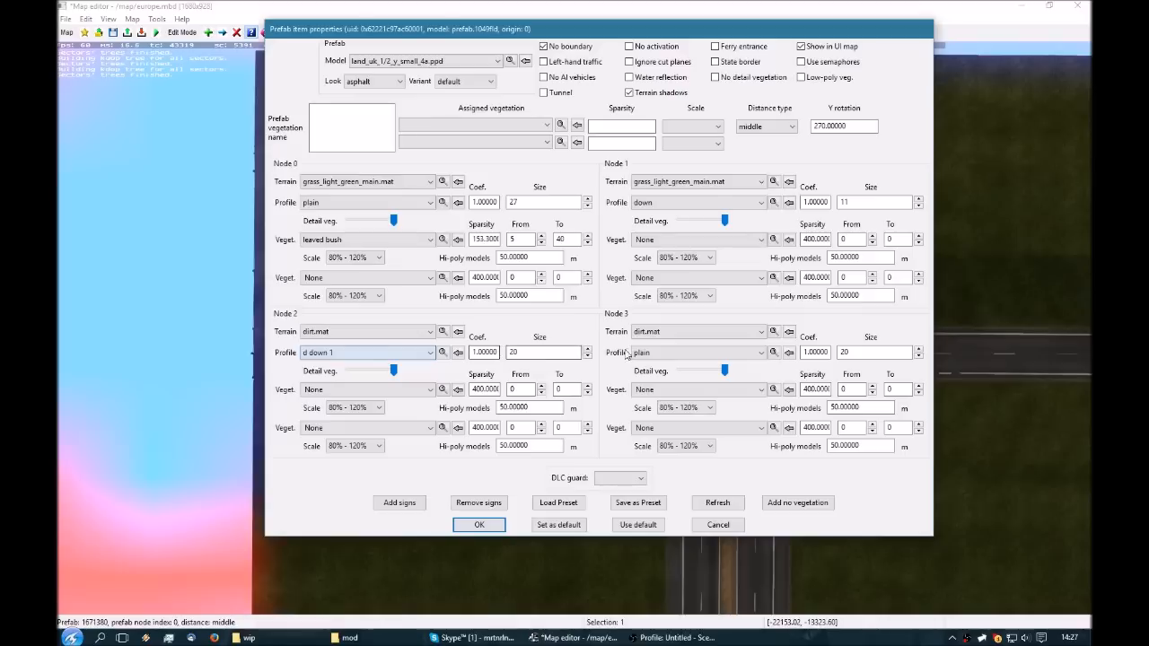
# Set the junction prefab's Node 3 terrain profile to d down 1 and the terrain size of Nodes 2 and 3 to 25.
pyautogui.click(666, 352)
pyautogui.scroll(5, 667, 353)
pyautogui.click(660, 366)
pyautogui.click(843, 352)
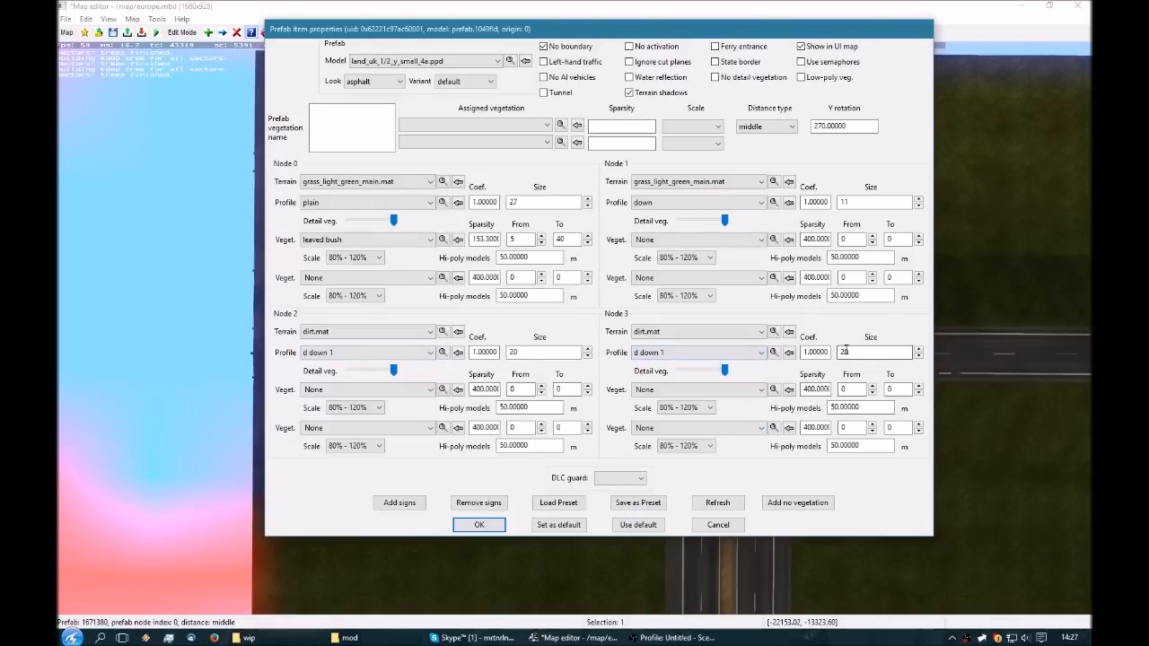
pyautogui.click(478, 524)
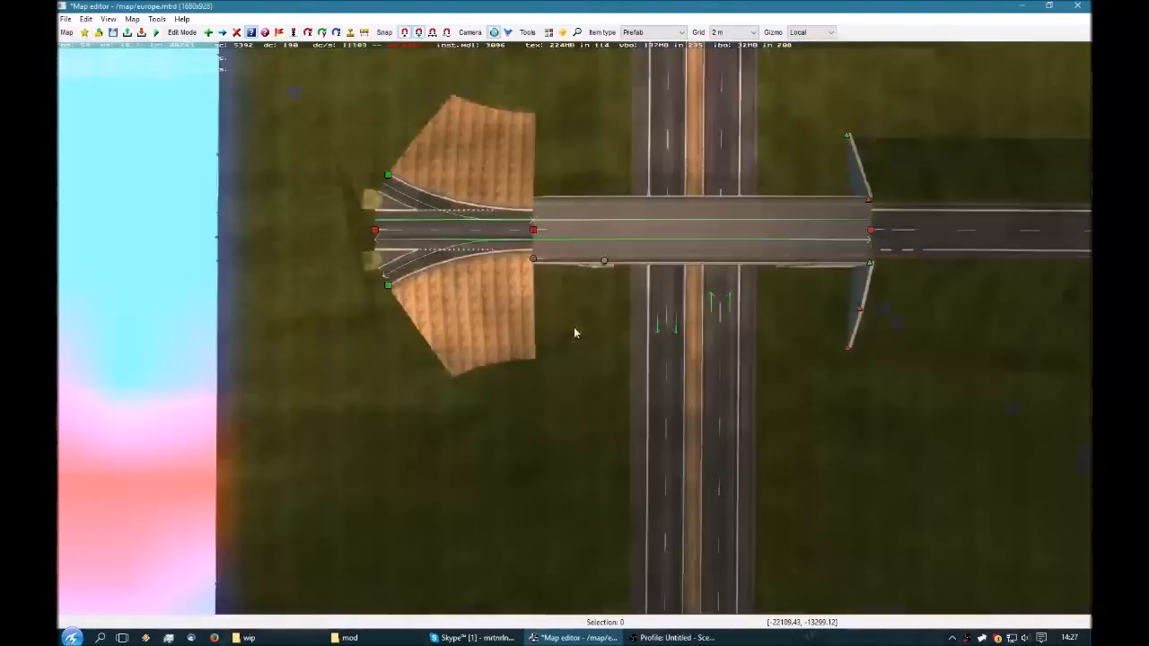
# Place another terrain piece north of the bridge's western part, with free rotation and a yaw of 90 on its start node.
pyautogui.press('n')
pyautogui.click(536, 260)
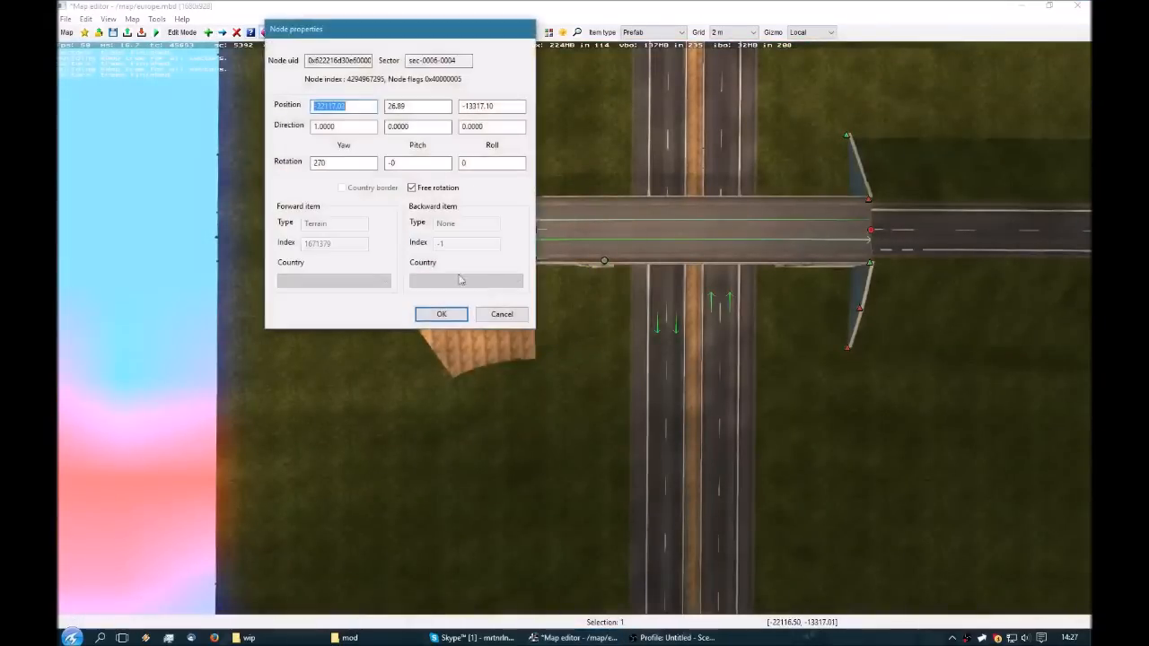
pyautogui.click(509, 317)
pyautogui.moveTo(559, 296); pyautogui.dragTo(536, 341, button='middle')
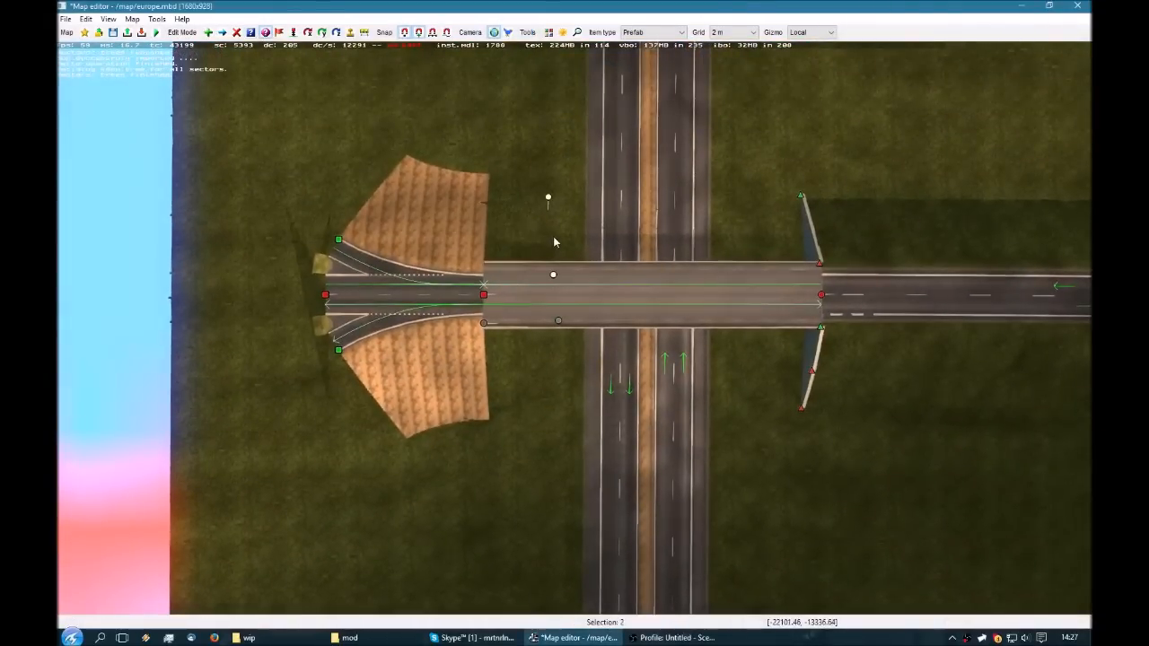
pyautogui.hotkey('ctrl', 'r')
pyautogui.click(586, 230)
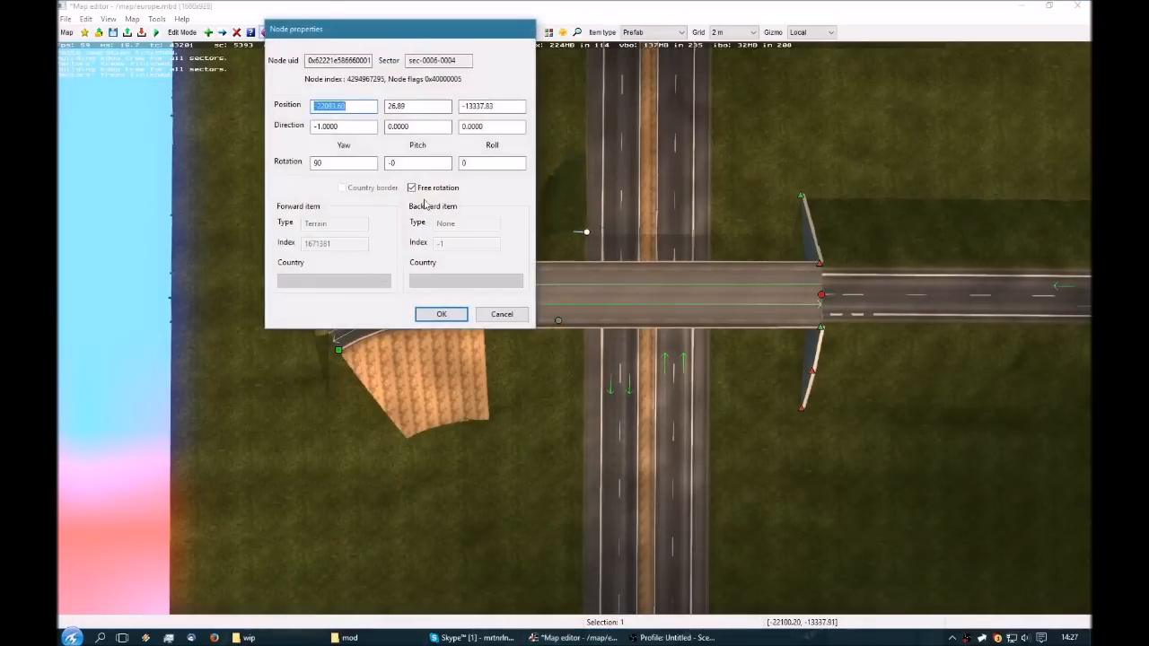
pyautogui.click(441, 313)
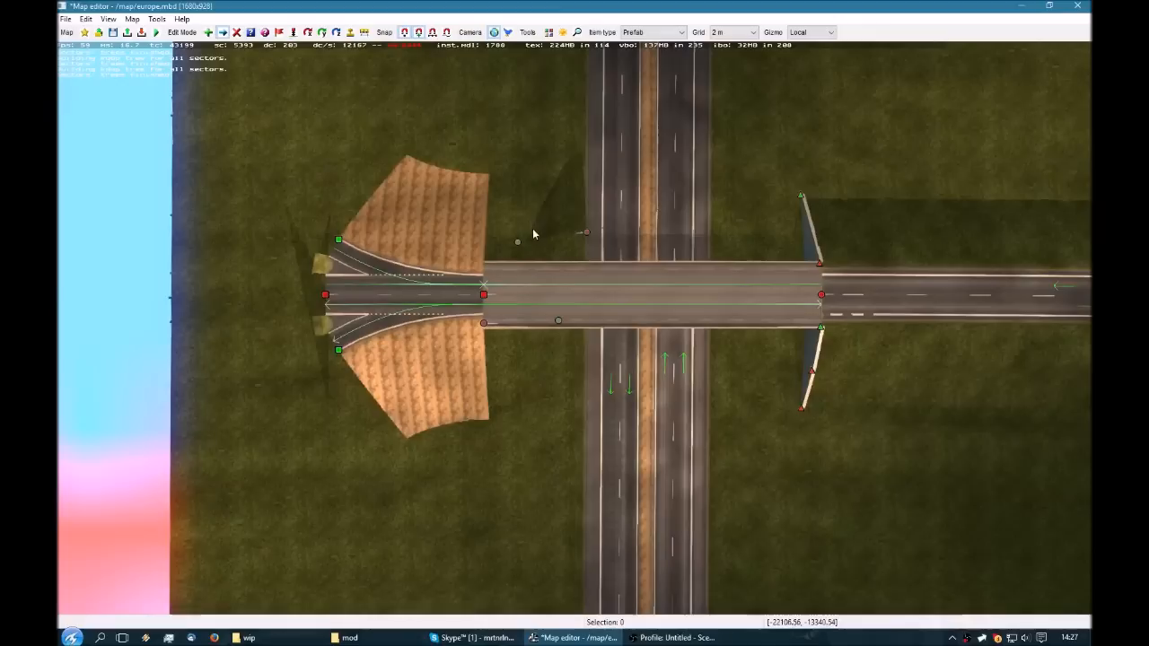
# Move the new terrain piece's western node to the northern corner where the junction meets the bridge.
pyautogui.moveTo(492, 330); pyautogui.dragTo(489, 280)
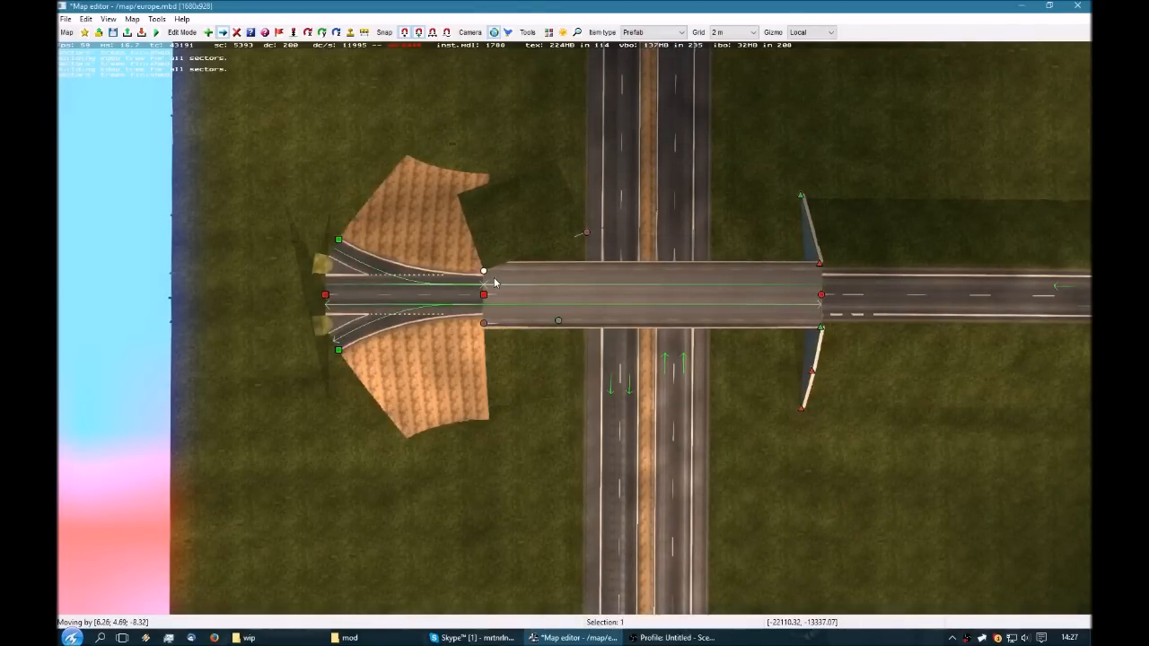
pyautogui.moveTo(494, 283); pyautogui.dragTo(496, 284)
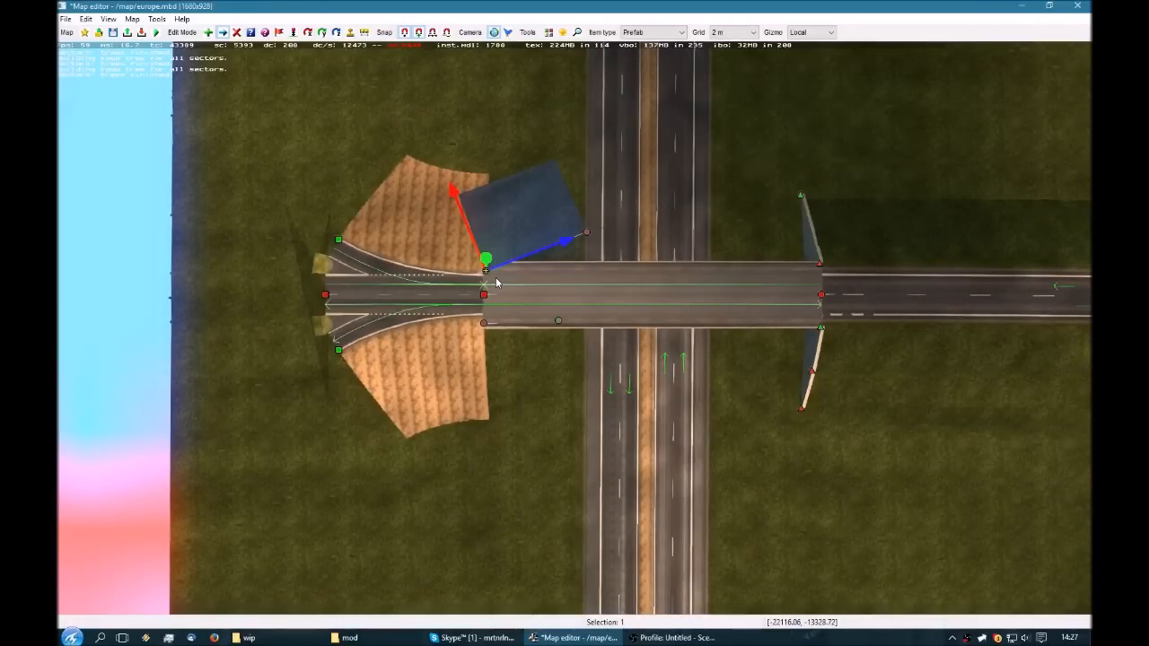
pyautogui.scroll(5, 496, 283)
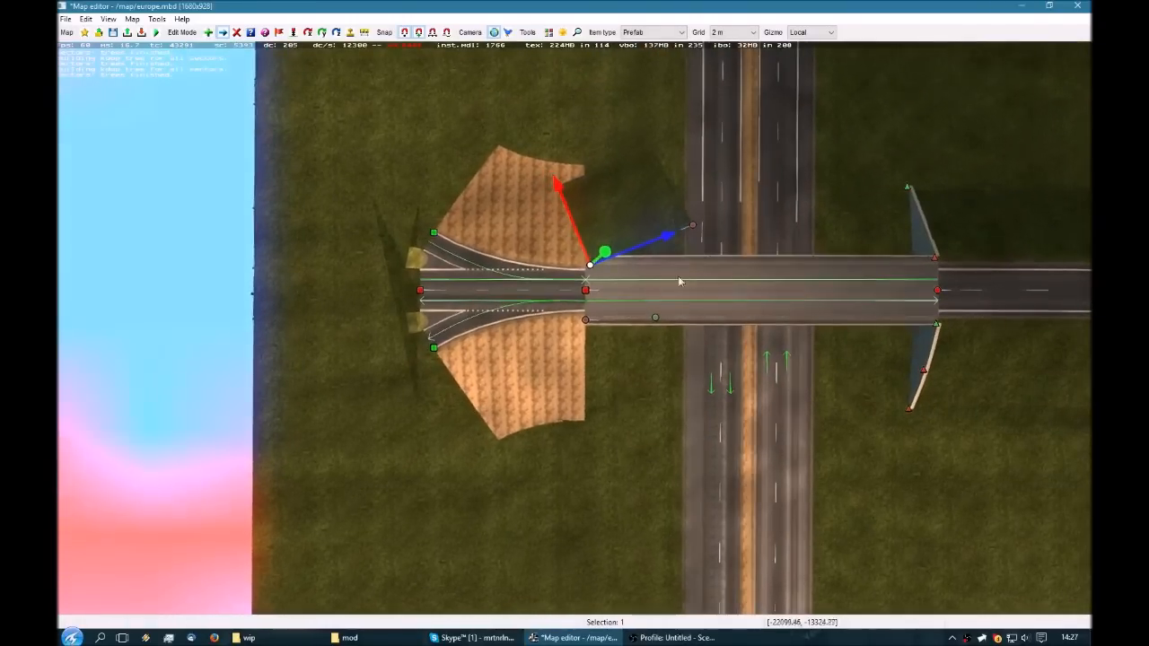
pyautogui.scroll(2, 653, 276)
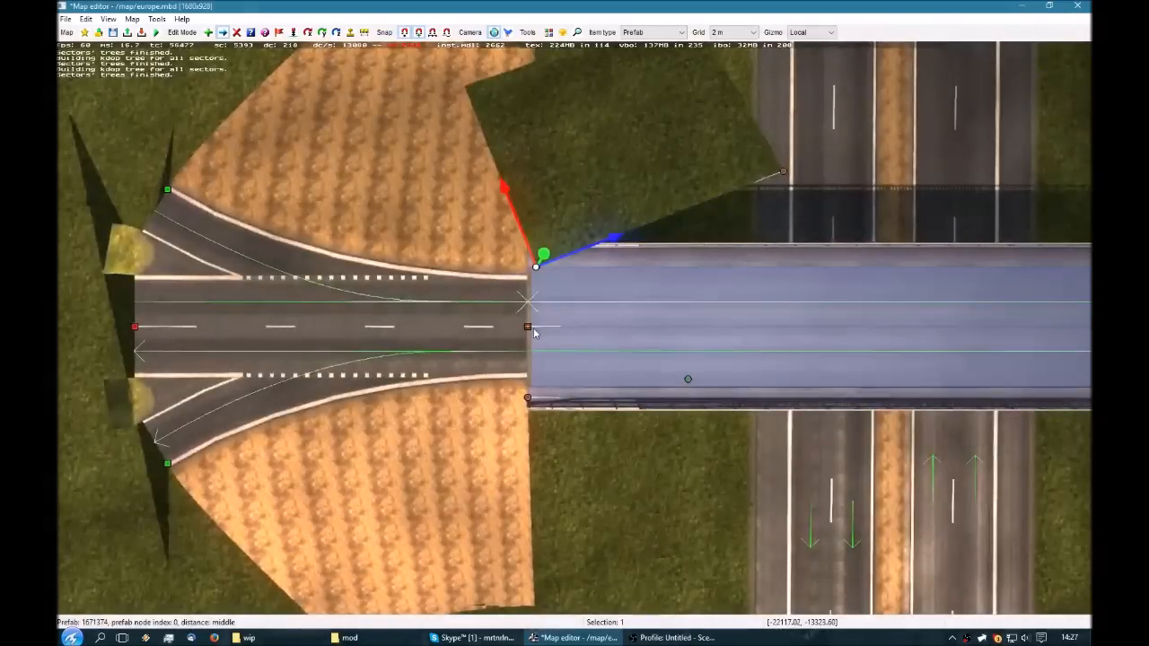
# Try the land_2/4_y_small_1a.ppd model on the junction prefab west of the bridge.
pyautogui.rightClick(530, 328)
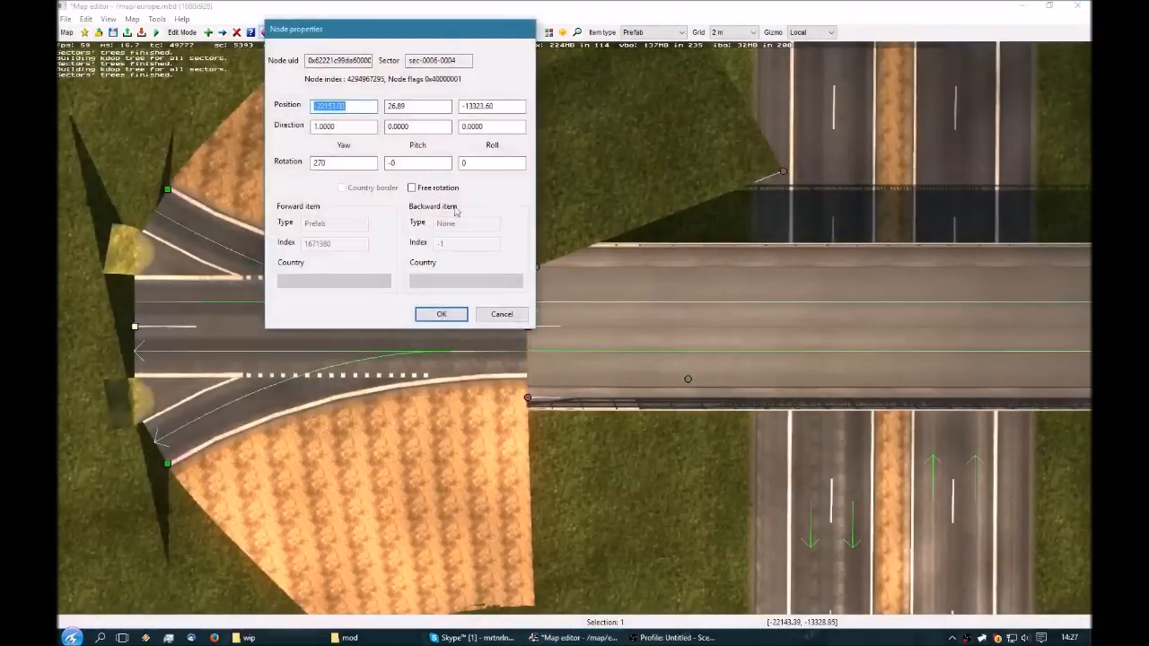
pyautogui.click(496, 315)
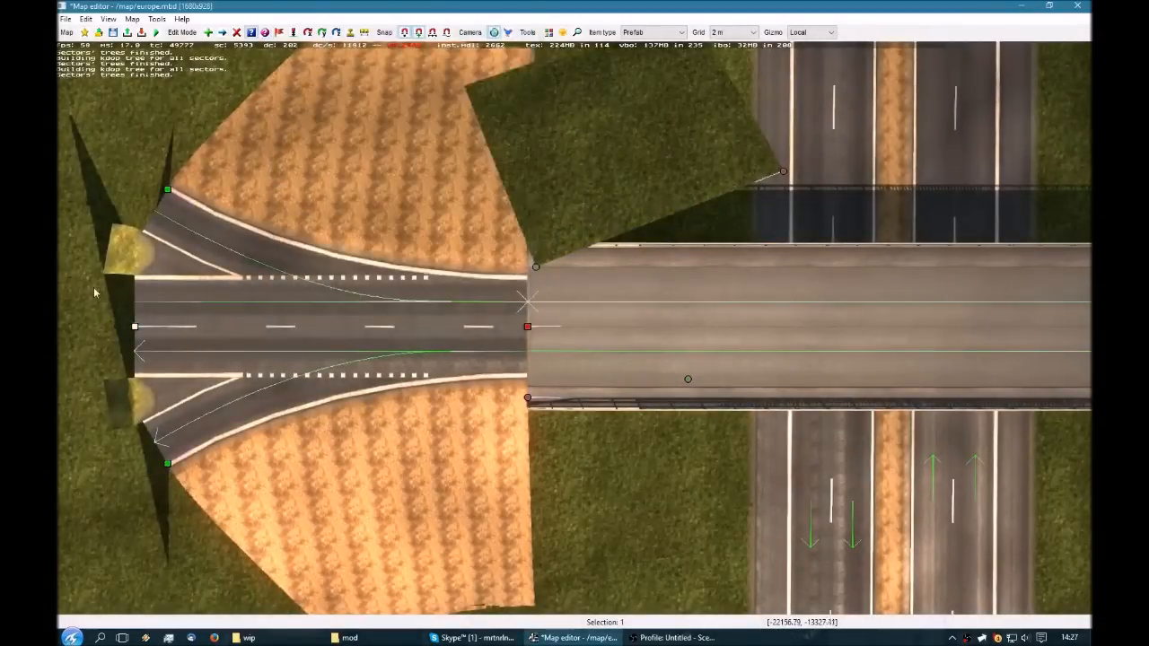
pyautogui.rightClick(136, 327)
pyautogui.click(461, 61)
pyautogui.scroll(7, 460, 64)
pyautogui.moveTo(496, 295); pyautogui.dragTo(495, 295)
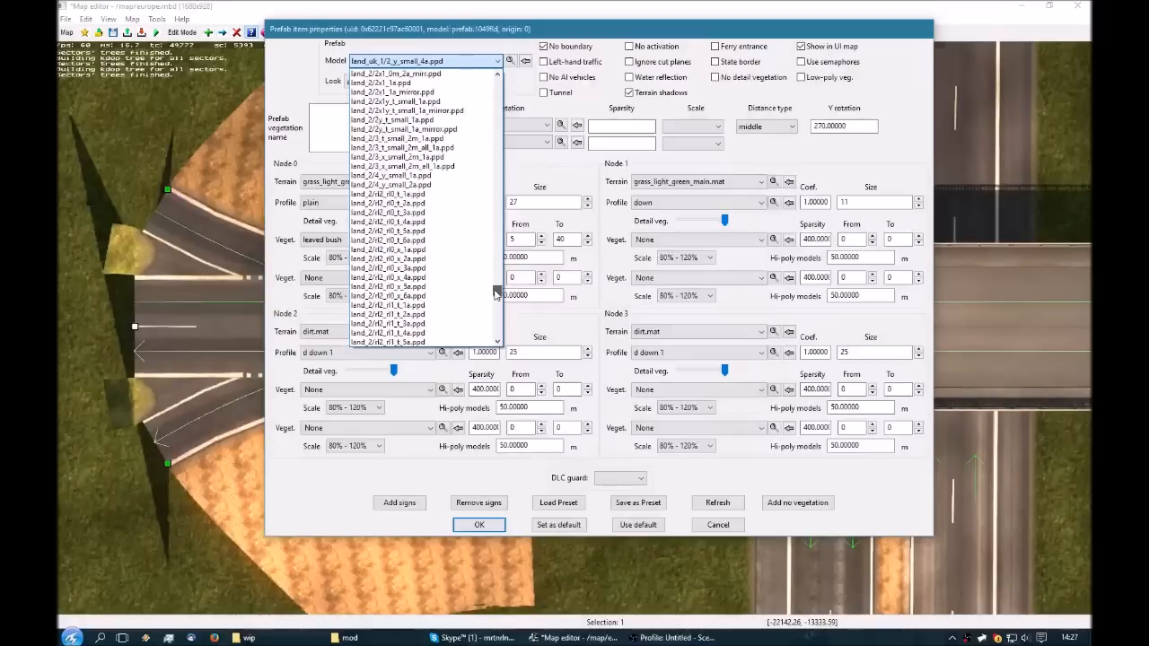
pyautogui.click(454, 239)
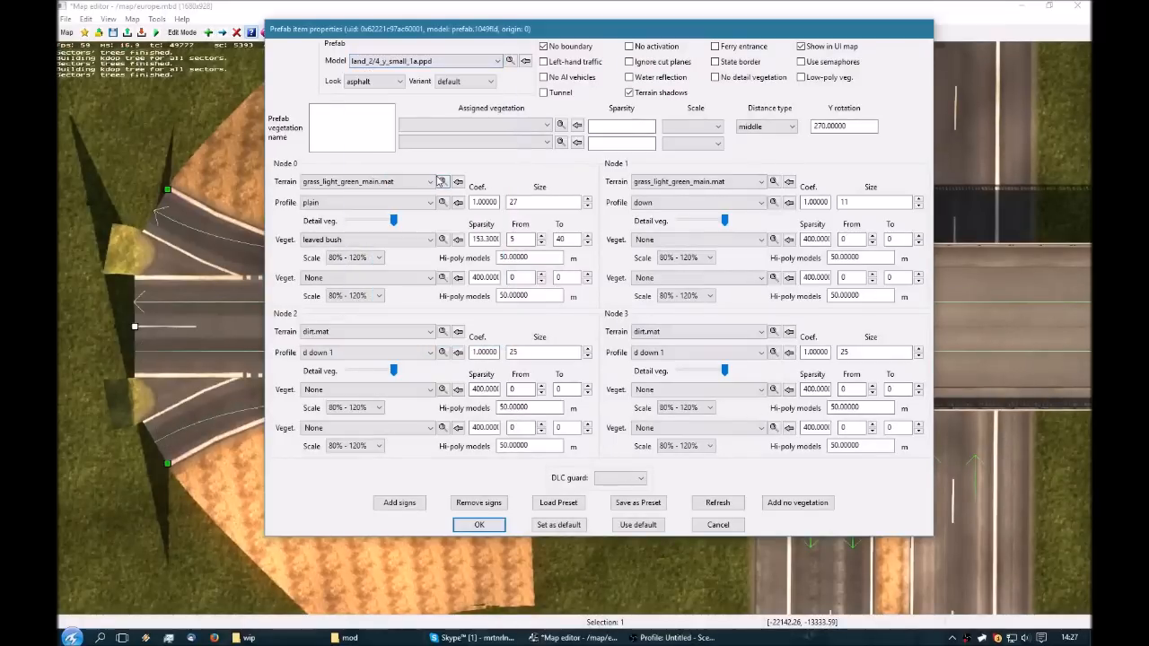
pyautogui.press('Return')
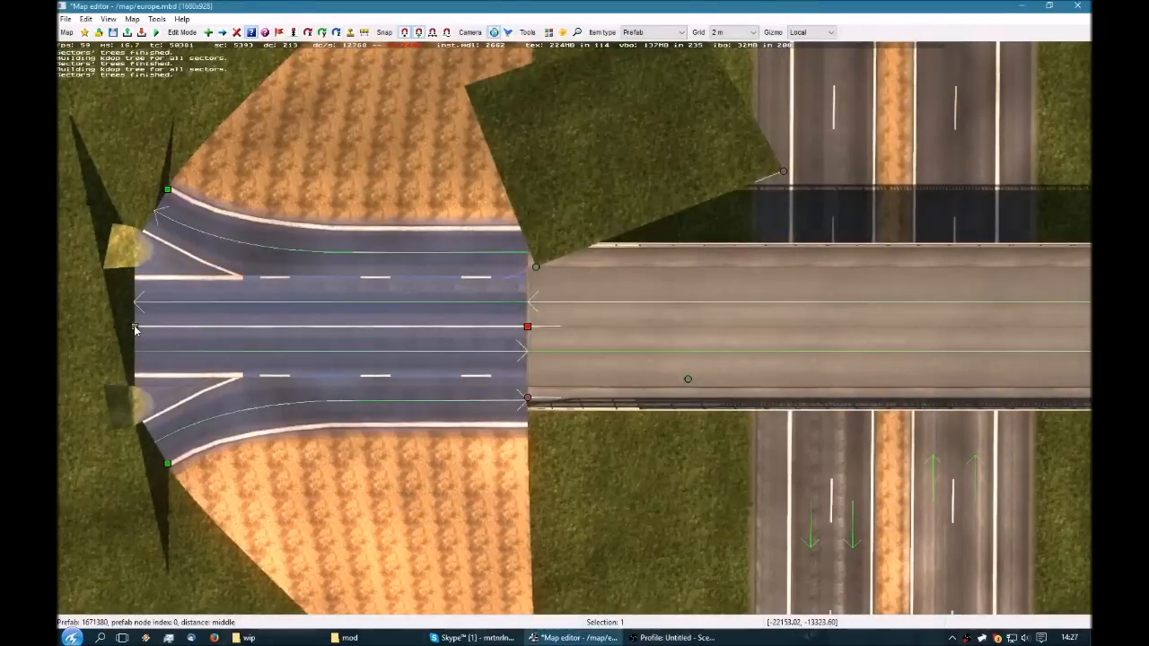
pyautogui.click(133, 327)
pyautogui.click(396, 62)
pyautogui.scroll(5, 398, 68)
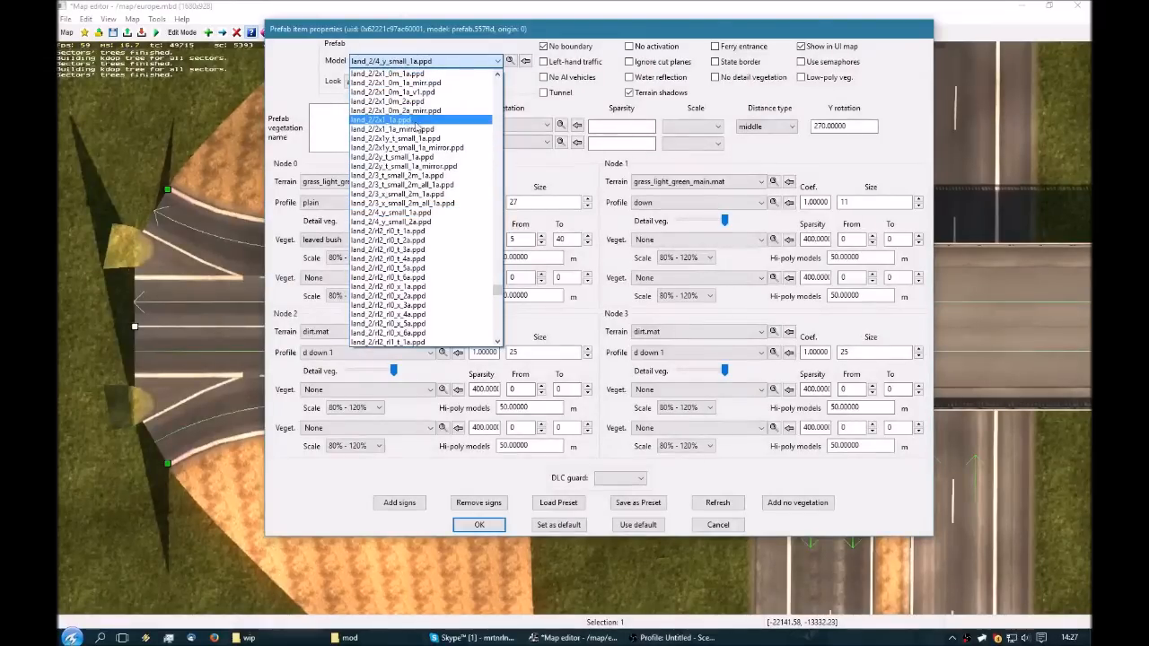
pyautogui.click(416, 120)
pyautogui.click(687, 310)
pyautogui.click(419, 61)
pyautogui.scroll(2, 418, 72)
pyautogui.scroll(1, 418, 72)
pyautogui.click(430, 102)
pyautogui.press('Return')
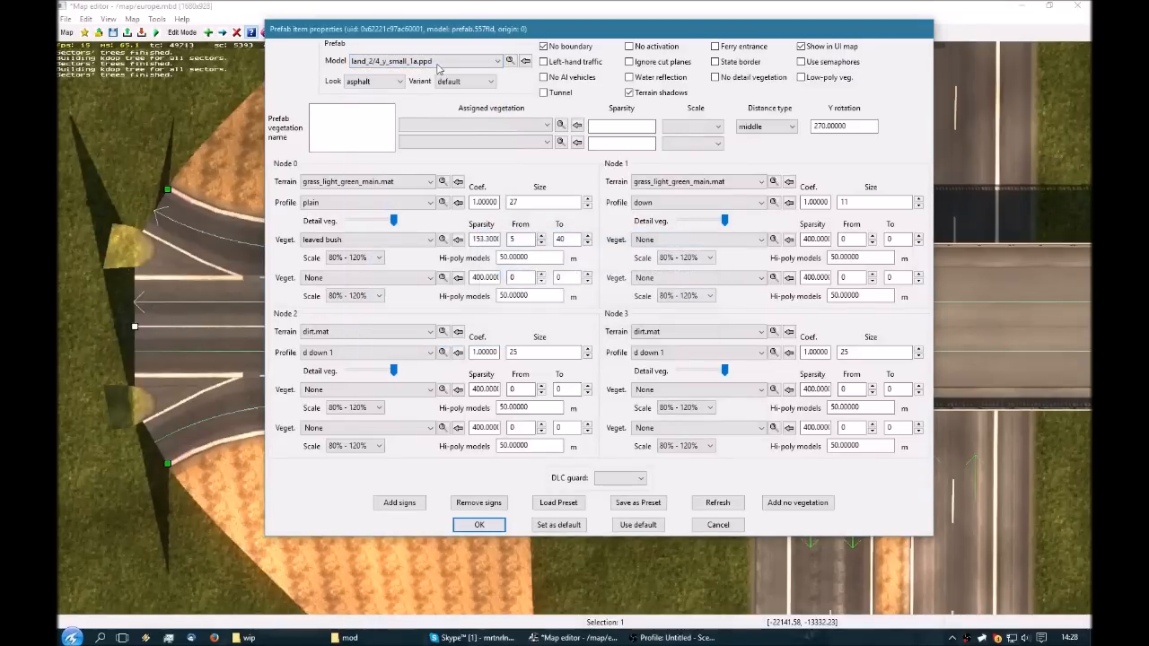
pyautogui.click(557, 526)
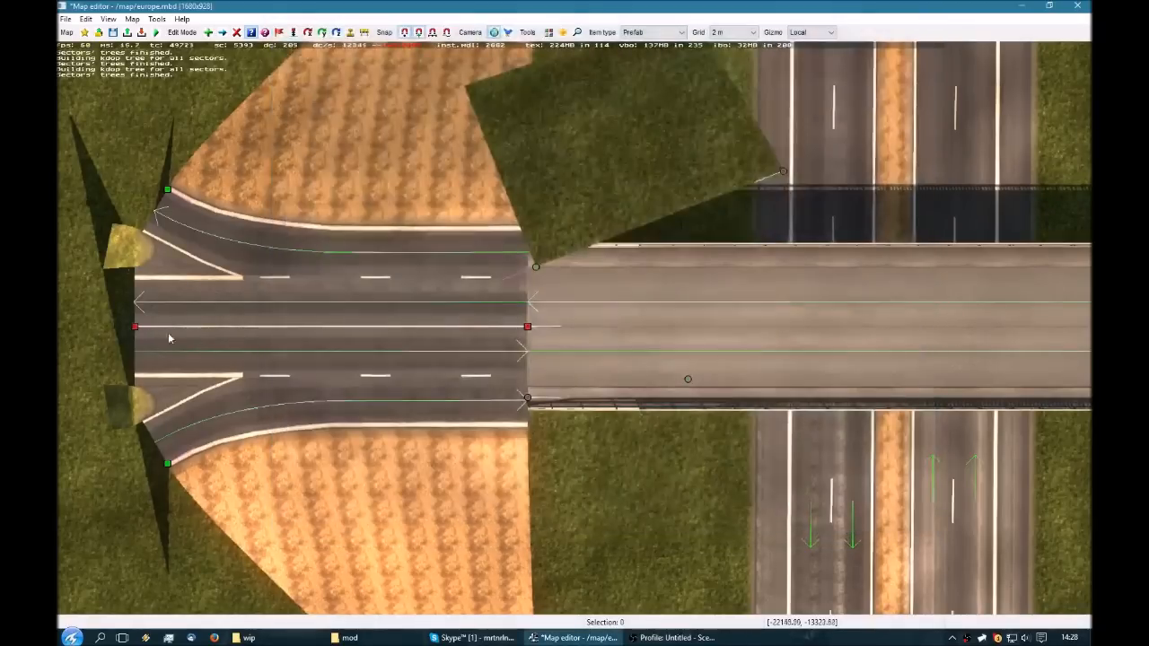
# Remove the western junction and start a new prefab from the land_2 TZ map category, stepping through its models towards land_2/2_y_small_4a.ppd.
pyautogui.click(387, 70)
pyautogui.scroll(3, 403, 171)
pyautogui.click(403, 175)
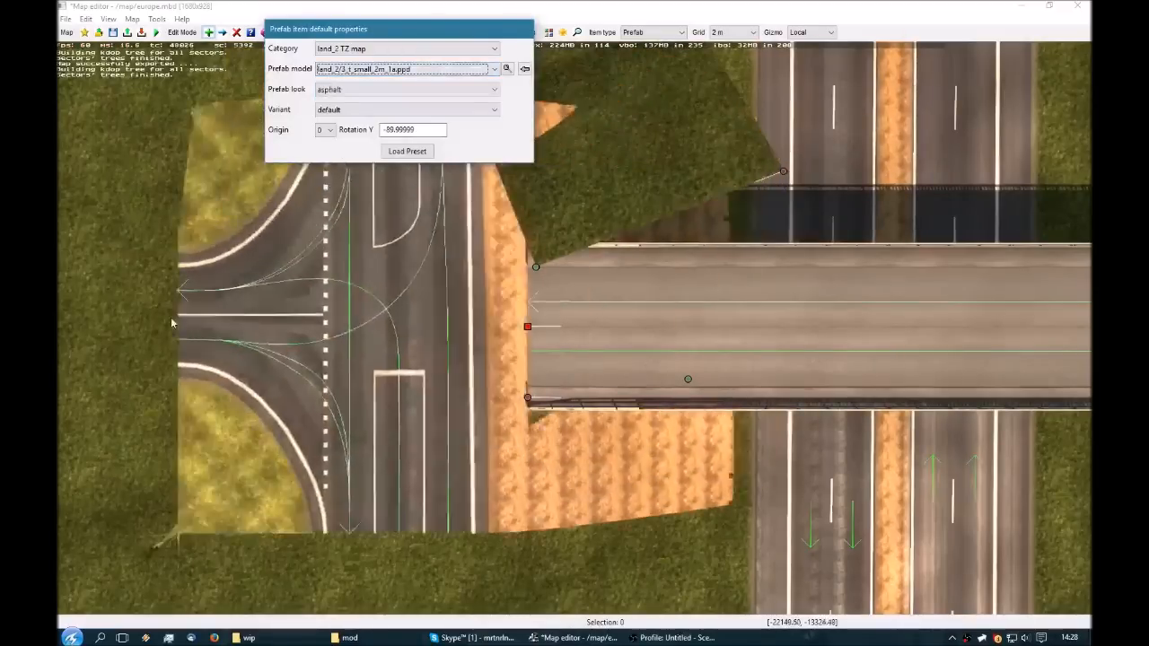
pyautogui.press('Up')
pyautogui.press('Up')
pyautogui.press('Up')
pyautogui.press('Up')
pyautogui.press('Up')
pyautogui.press('Up')
pyautogui.press('Up')
pyautogui.press('Up')
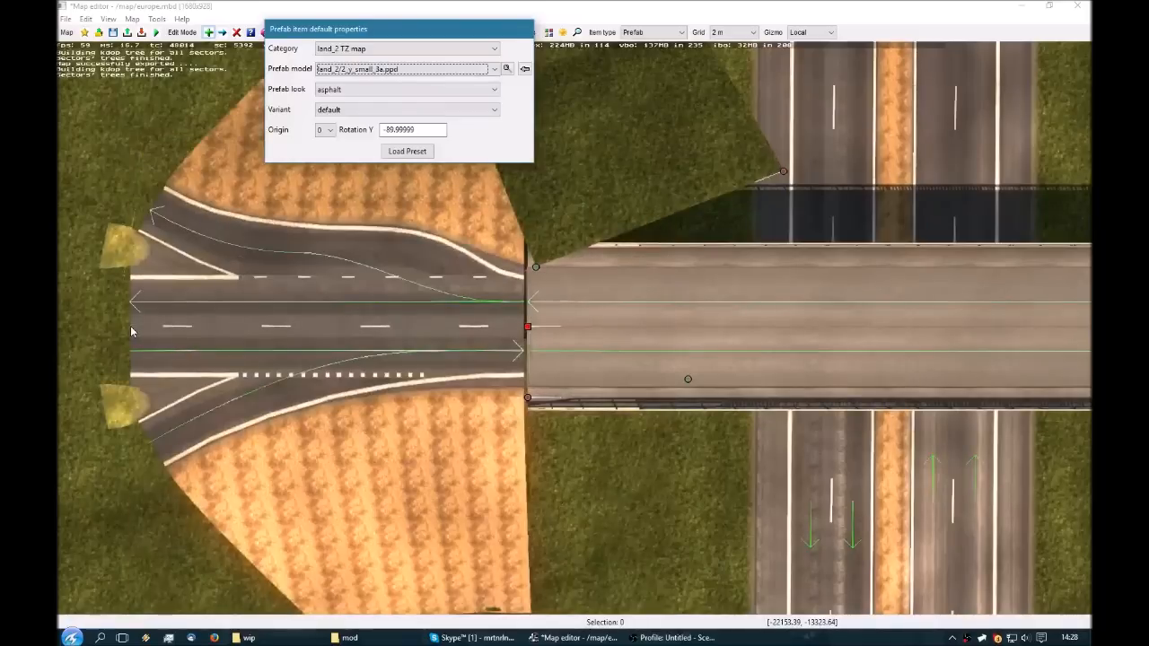
# Place the land_2/2_y_small_4a.ppd junction west of the bridge and snap its eastern node to the bridge's western end.
pyautogui.click(131, 332)
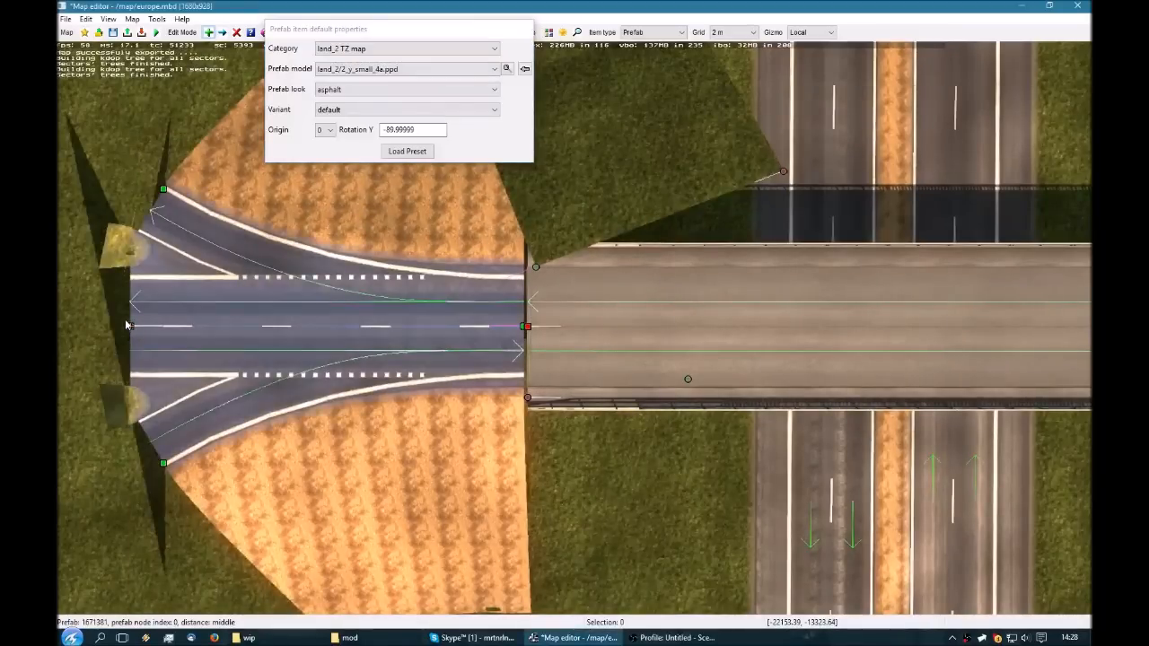
pyautogui.press('m')
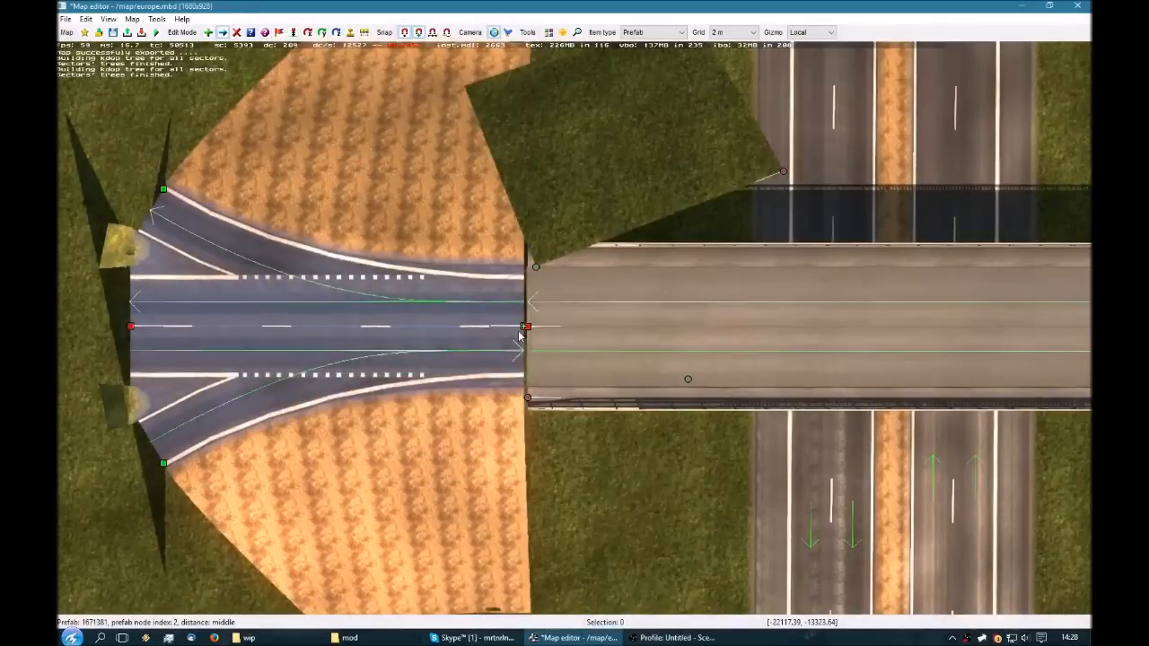
pyautogui.moveTo(519, 332); pyautogui.dragTo(527, 333)
# Examine the bridge surroundings in 3D and check the node properties of the northern terrain piece and the junction's western node.
pyautogui.press('p')
pyautogui.press('KP_8')
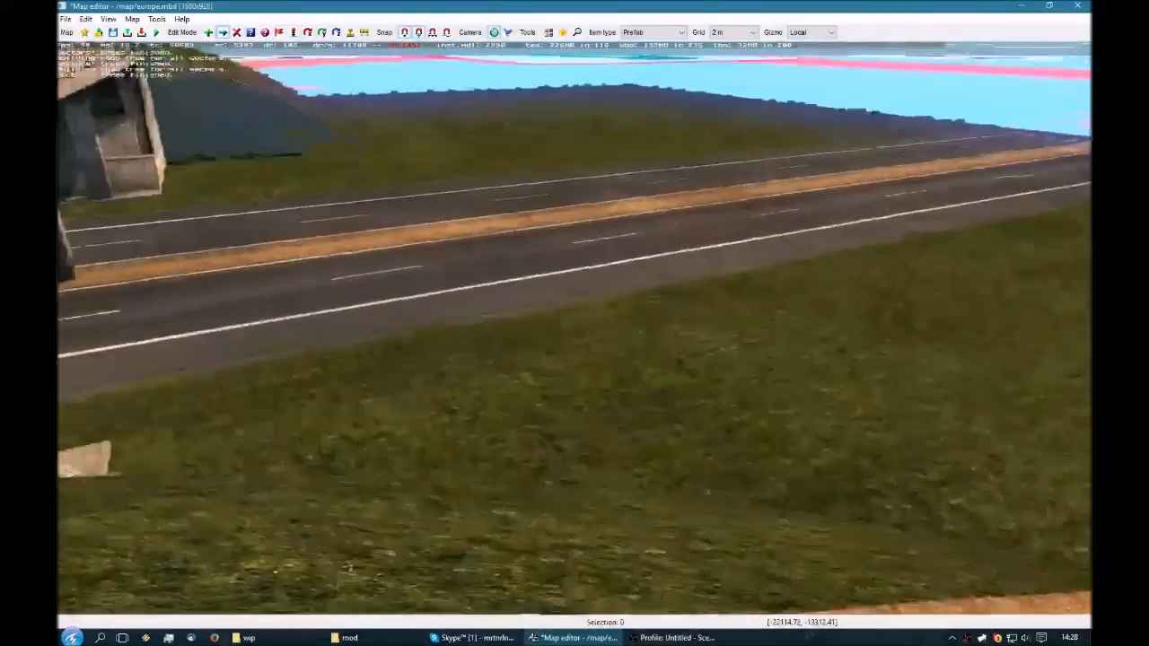
pyautogui.press('KP_8')
pyautogui.press('KP_8')
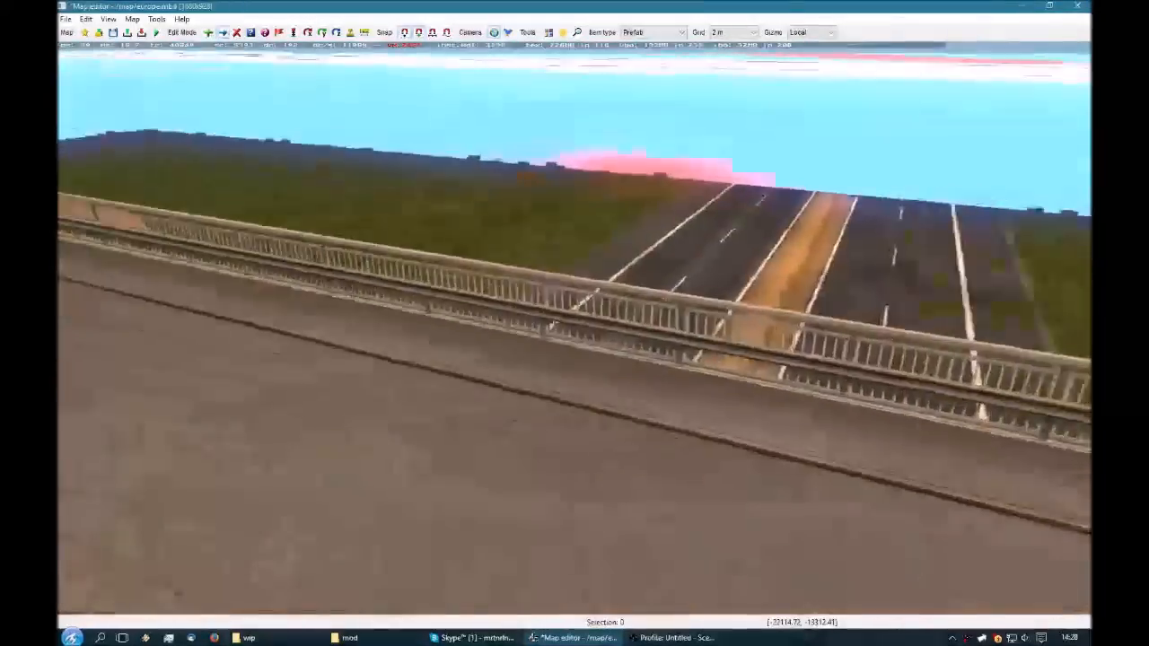
pyautogui.press('p')
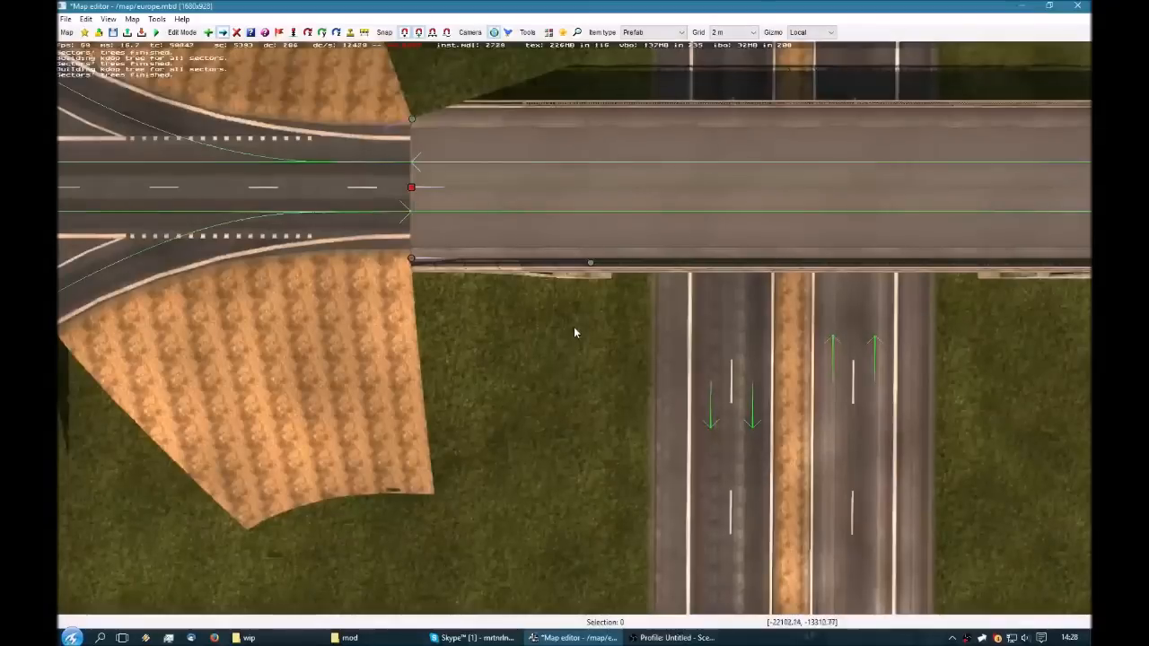
pyautogui.moveTo(574, 332); pyautogui.dragTo(575, 356, button='right')
pyautogui.press('d')
pyautogui.click(570, 369)
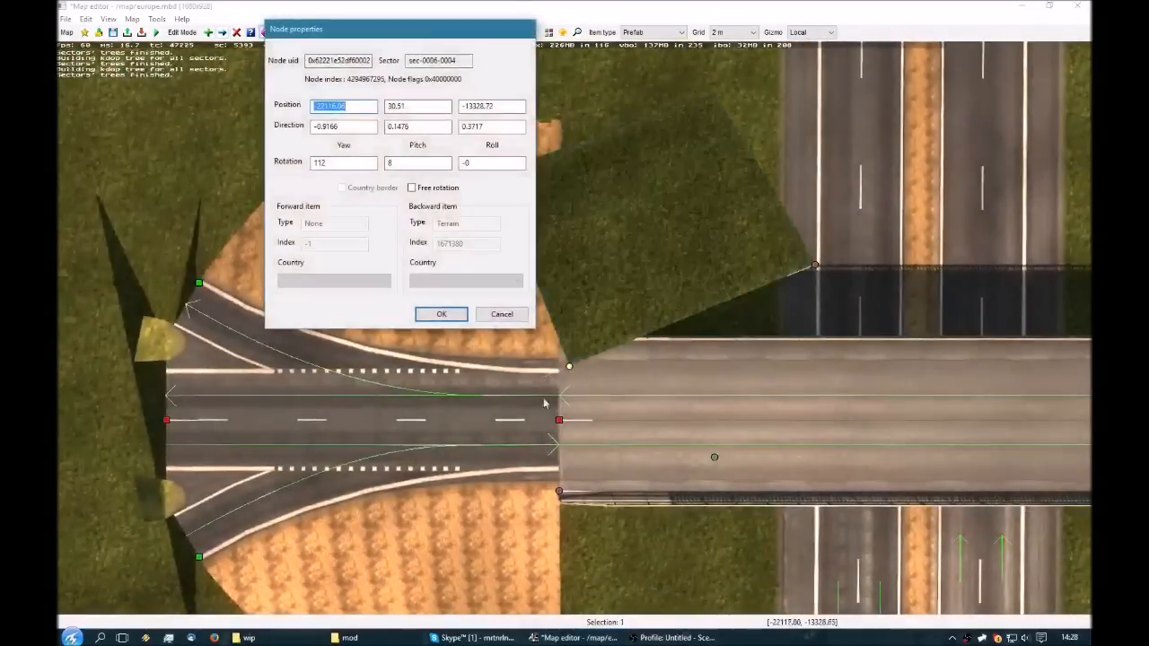
pyautogui.click(166, 419)
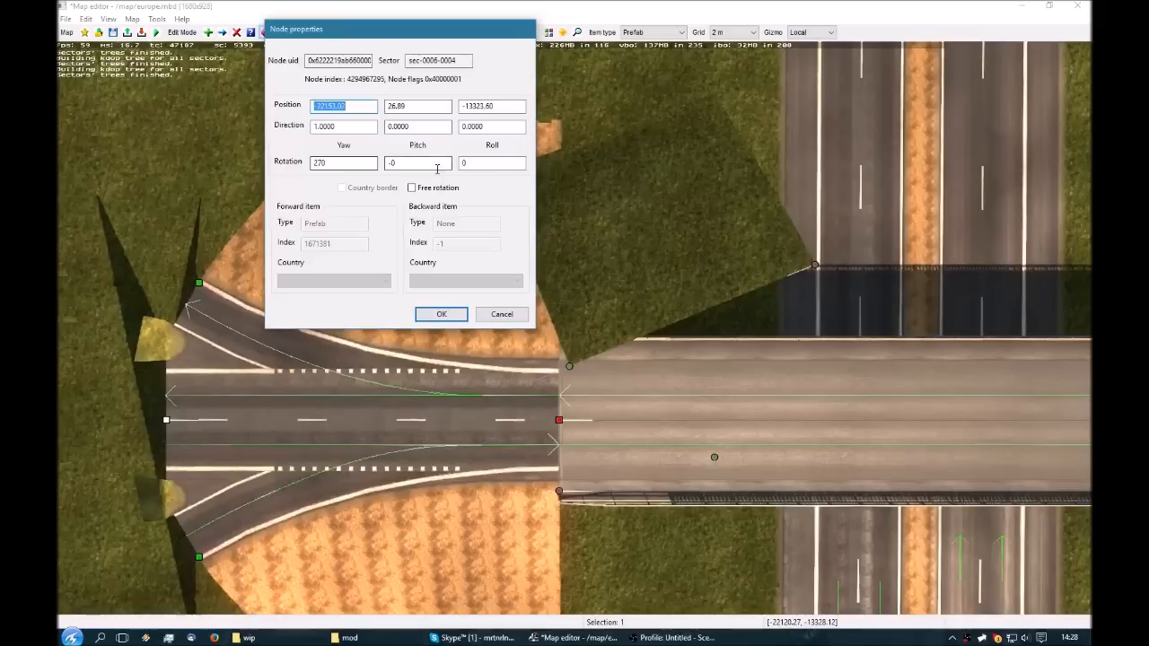
pyautogui.click(501, 314)
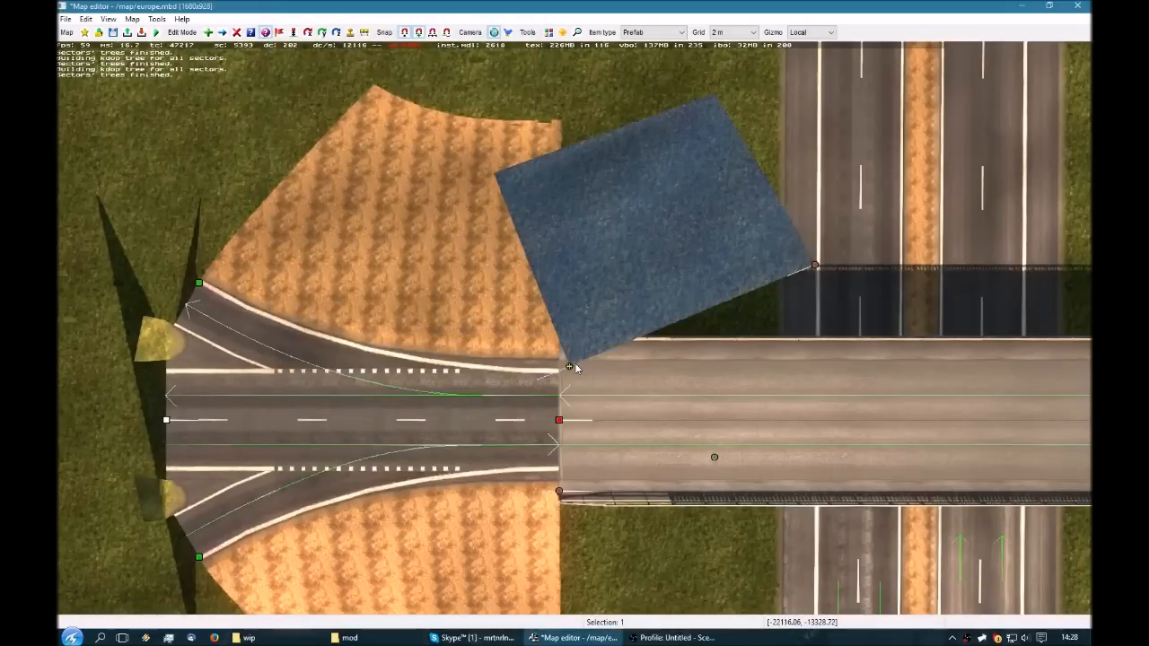
# Enable free rotation on the northern terrain piece's western node and set its yaw to 90 with pitch and roll at 0.
pyautogui.click(569, 365)
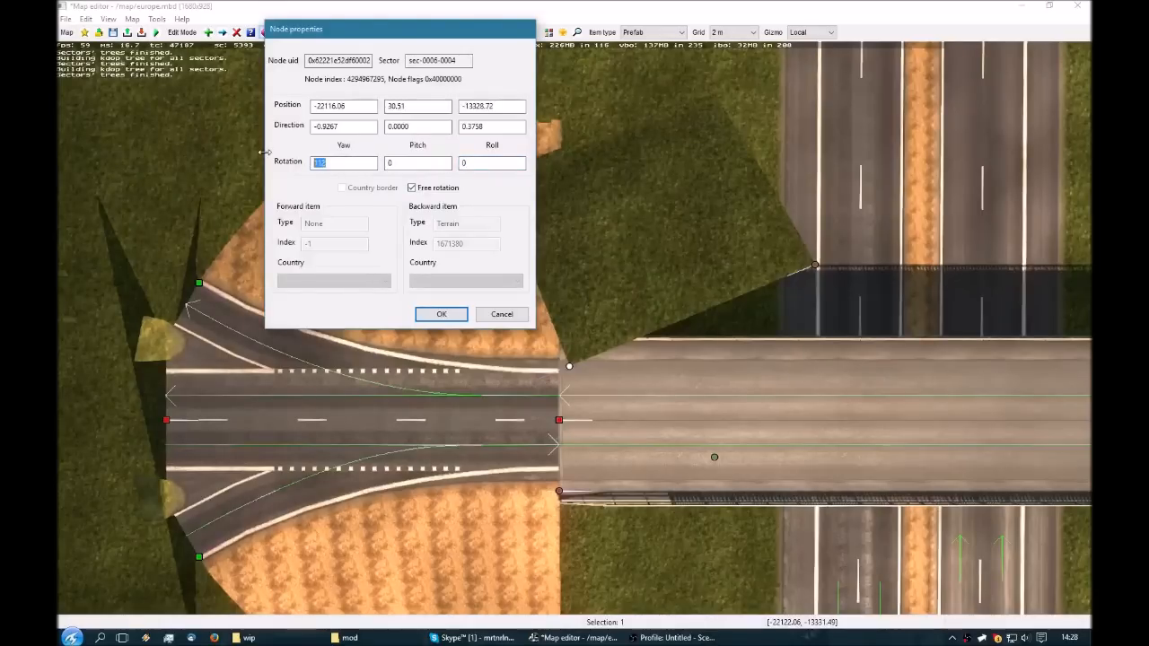
pyautogui.write('90')
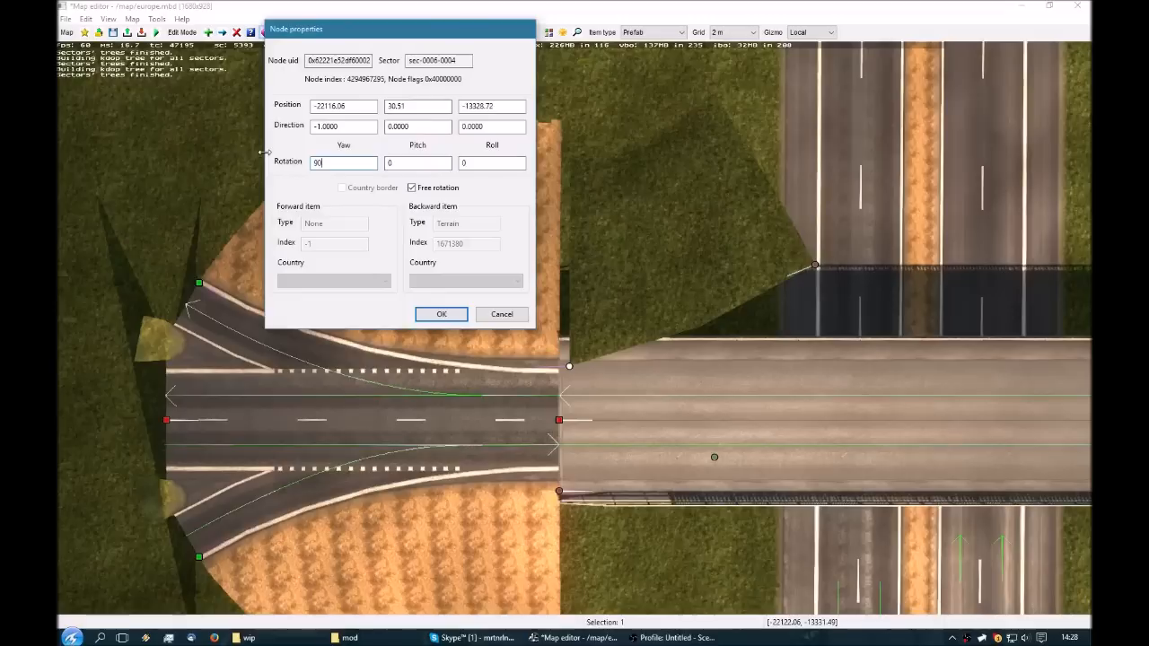
pyautogui.press('Return')
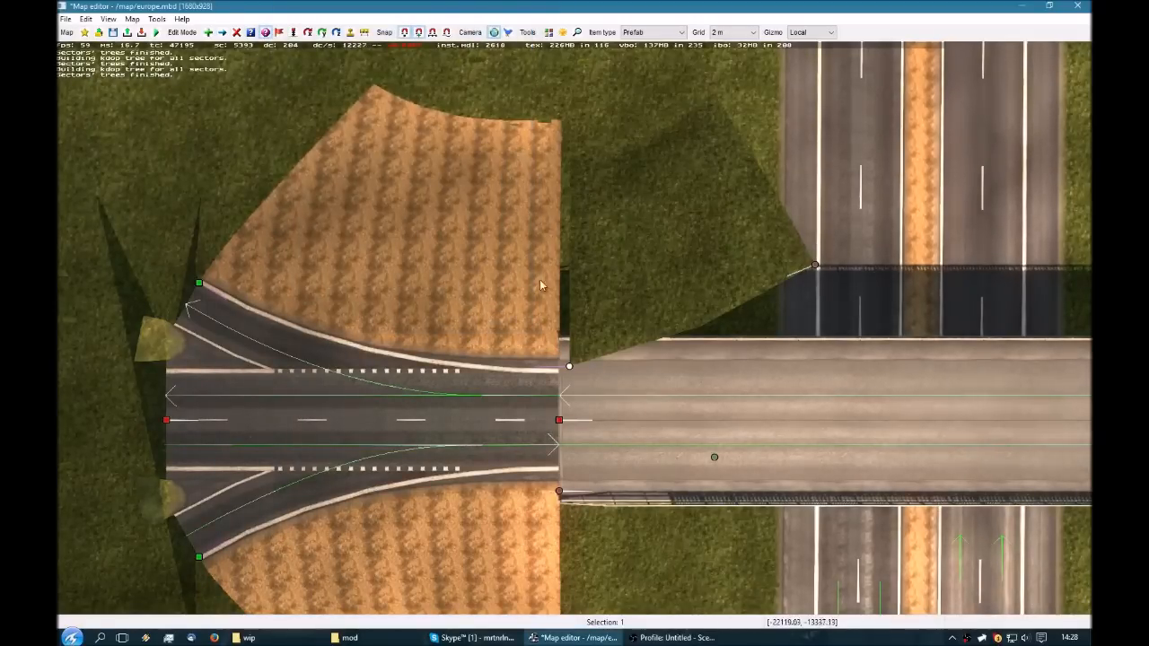
# Move the northern terrain piece's western node onto the junction-bridge corner and its eastern node onto the bridge's northern edge.
pyautogui.moveTo(569, 366); pyautogui.dragTo(559, 358)
pyautogui.moveTo(814, 267); pyautogui.dragTo(702, 396)
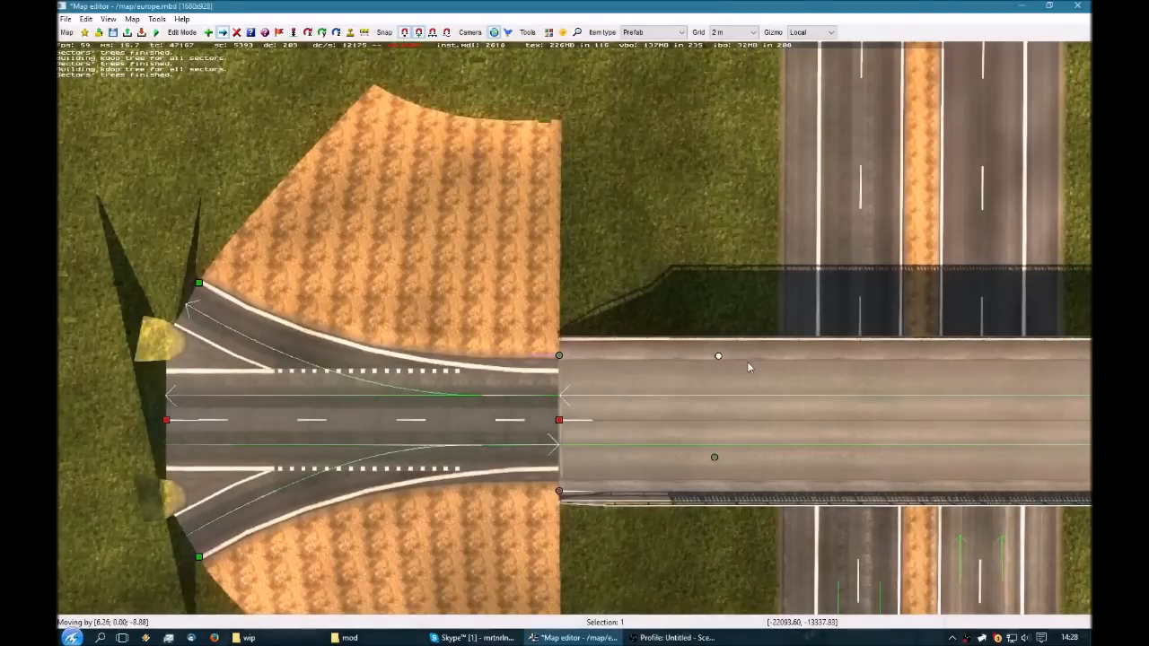
pyautogui.moveTo(739, 359)
pyautogui.mouseDown()
pyautogui.moveTo(713, 353)
pyautogui.moveTo(731, 353)
pyautogui.mouseUp()
# Nudge the northern terrain piece's corner node sideways where the junction meets the bridge.
pyautogui.press('p')
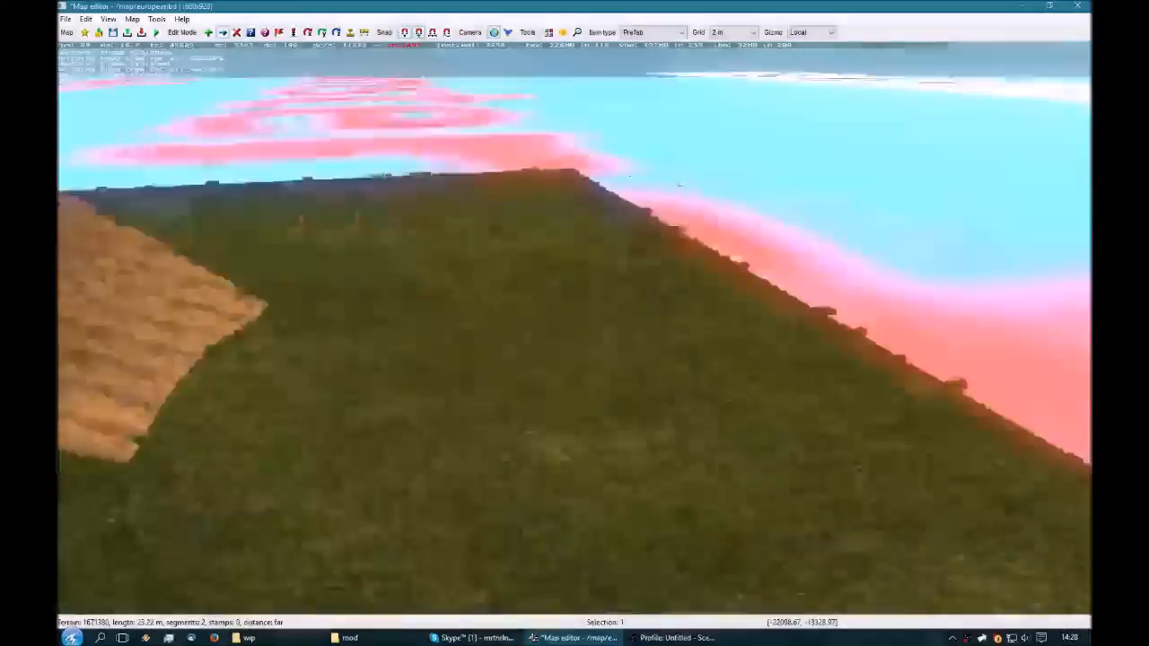
pyautogui.press('p')
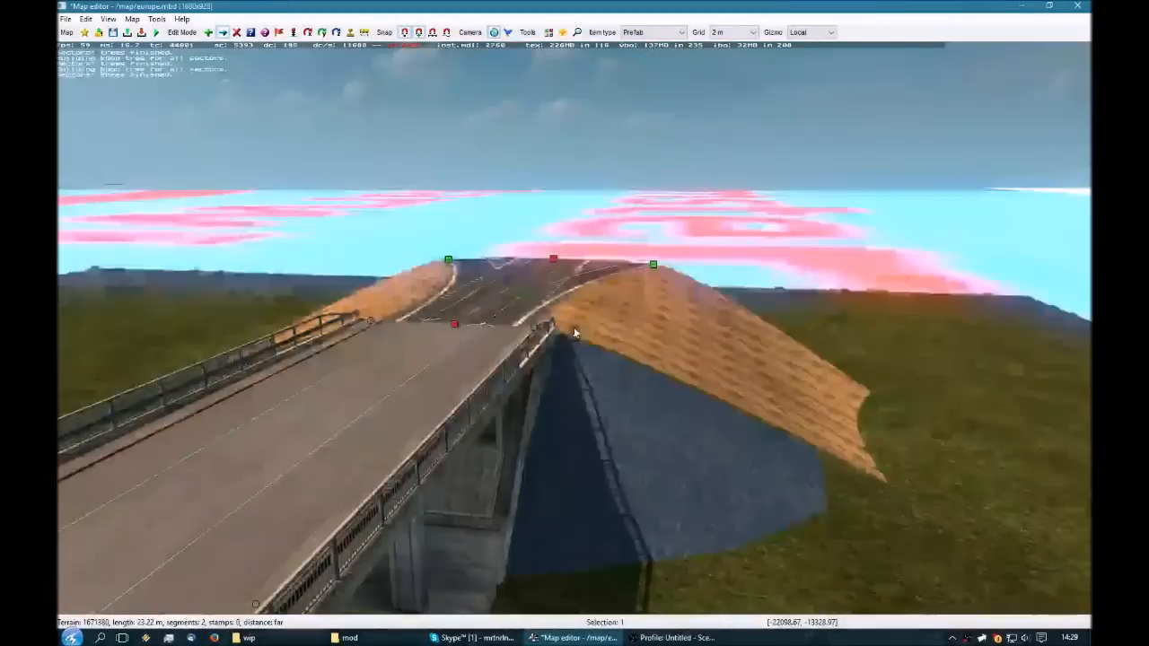
pyautogui.click(535, 330)
pyautogui.moveTo(610, 326); pyautogui.dragTo(613, 328)
pyautogui.press('p')
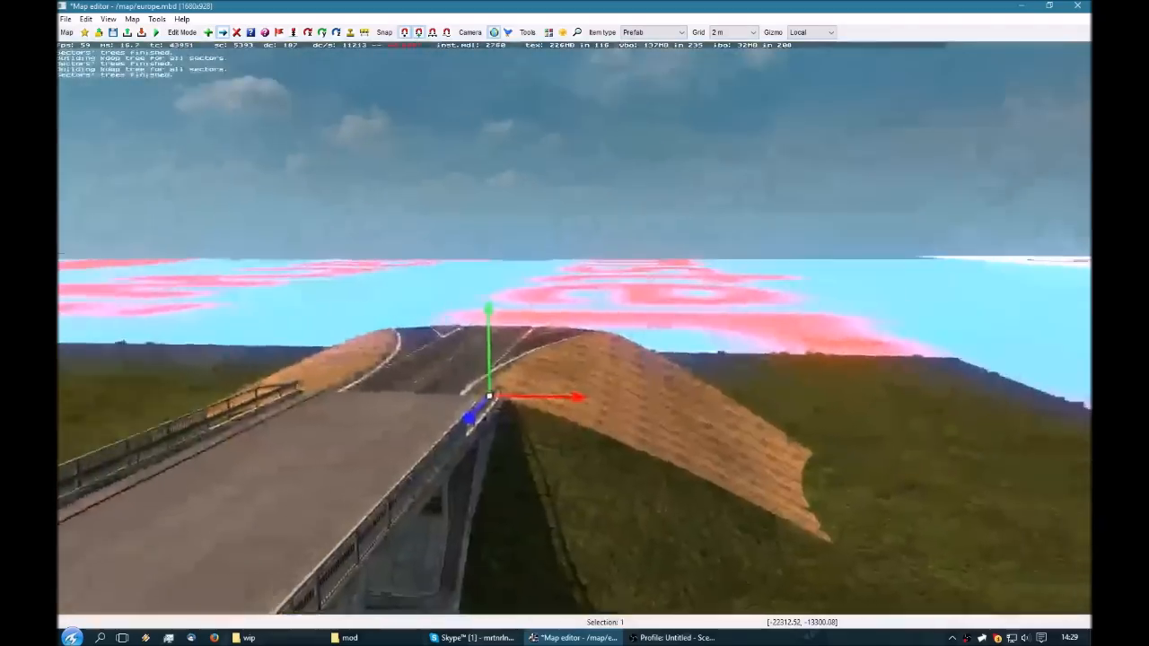
pyautogui.press('Up')
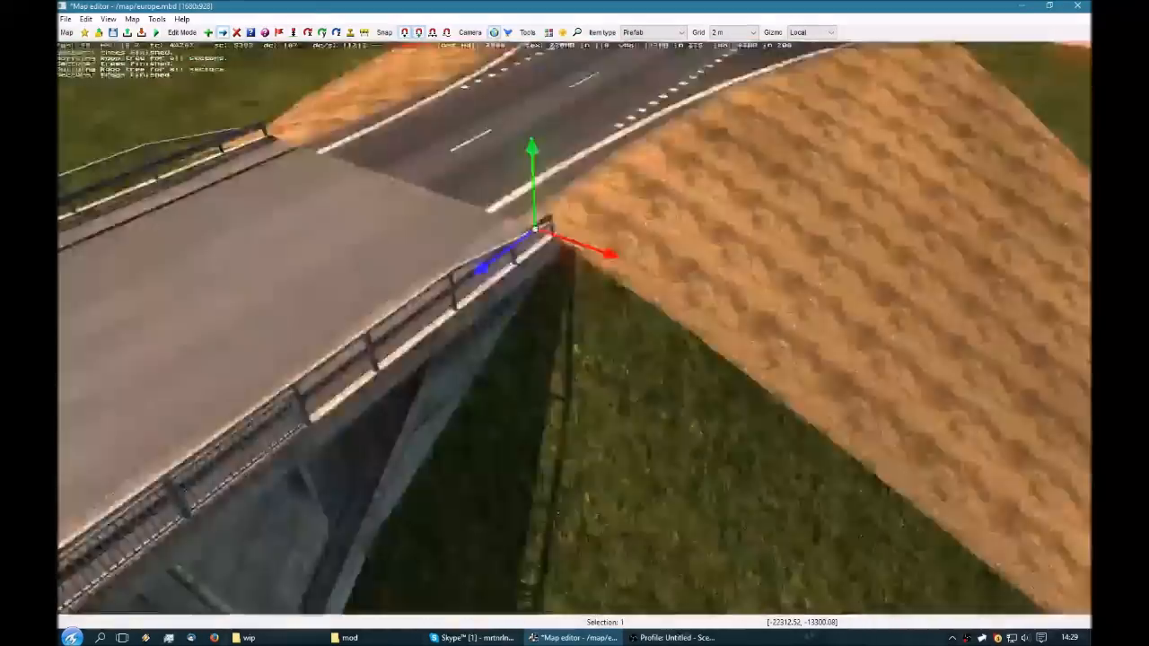
pyautogui.press('Down')
pyautogui.press('Up')
pyautogui.press('p')
pyautogui.press('p')
pyautogui.moveTo(586, 339); pyautogui.dragTo(574, 339)
pyautogui.press('p')
pyautogui.press('p')
pyautogui.press('Up')
pyautogui.press('Down')
pyautogui.press('Up')
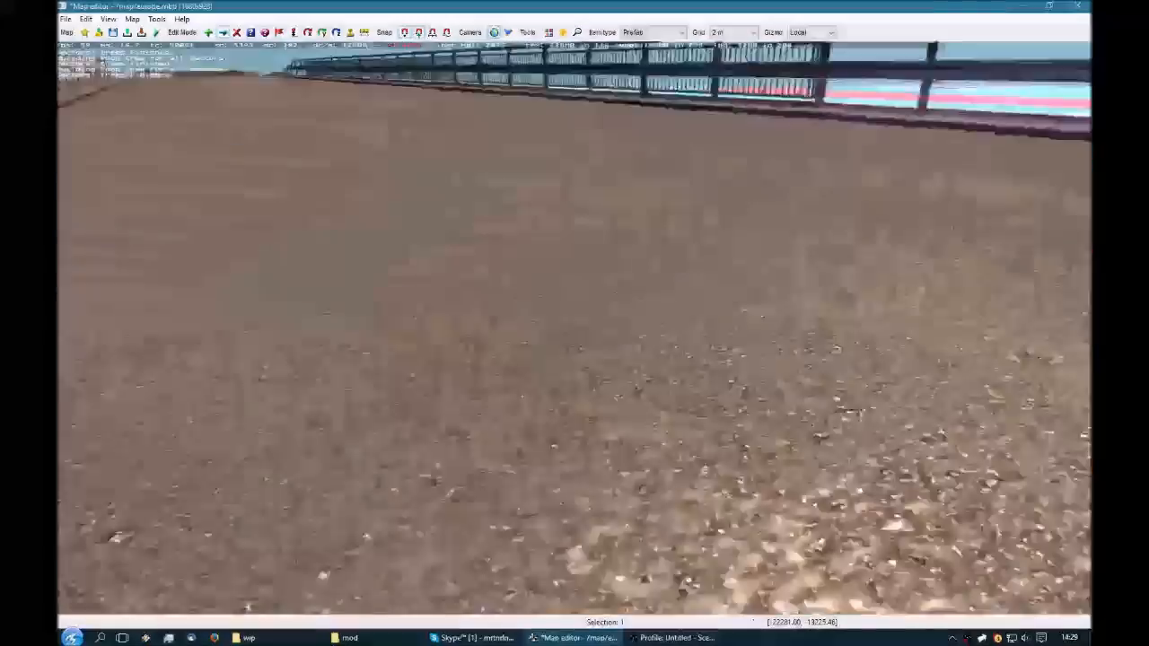
# Fine-tune the same corner node's sideways position and check the terrain edge from the junction and bridge sides.
pyautogui.scroll(-1, 574, 327)
pyautogui.scroll(1, 575, 327)
pyautogui.scroll(-1, 575, 328)
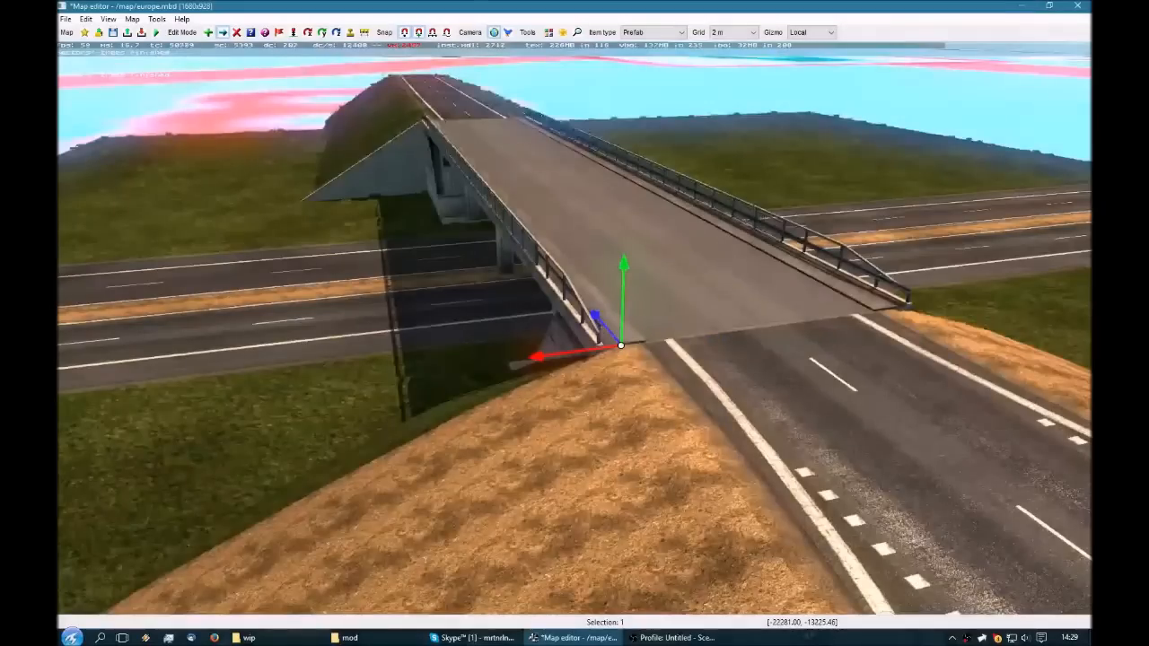
pyautogui.scroll(1, 574, 333)
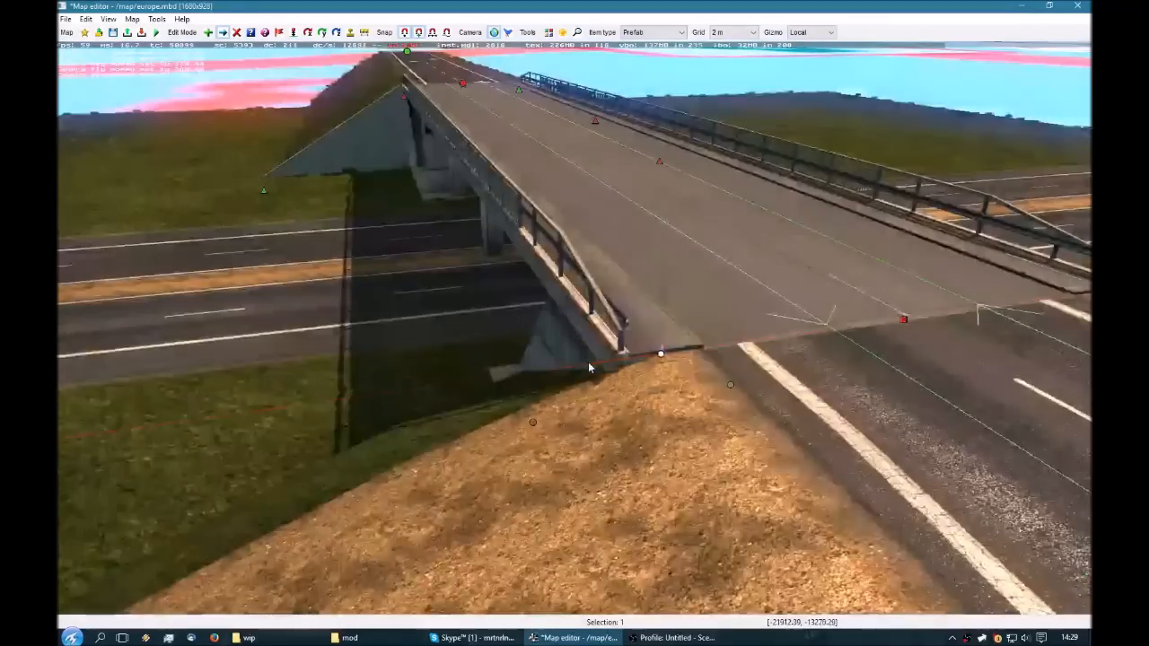
pyautogui.moveTo(589, 366); pyautogui.dragTo(590, 366)
pyautogui.moveTo(590, 366); pyautogui.dragTo(717, 377, button='right')
pyautogui.scroll(-1, 574, 327)
pyautogui.scroll(1, 574, 327)
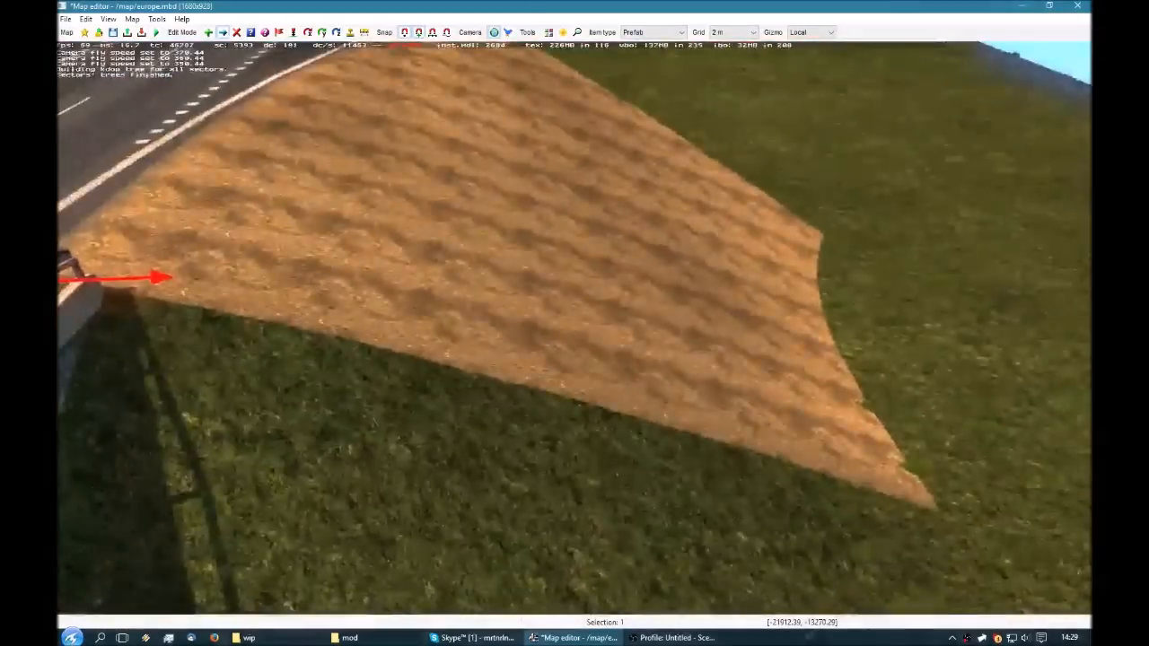
# Set the terrain material of nodes 0 and 1 of the highway bridge prefab to grass_green_main_sc.mat.
pyautogui.scroll(-1, 574, 328)
pyautogui.moveTo(590, 366); pyautogui.dragTo(596, 344, button='right')
pyautogui.doubleClick(602, 328)
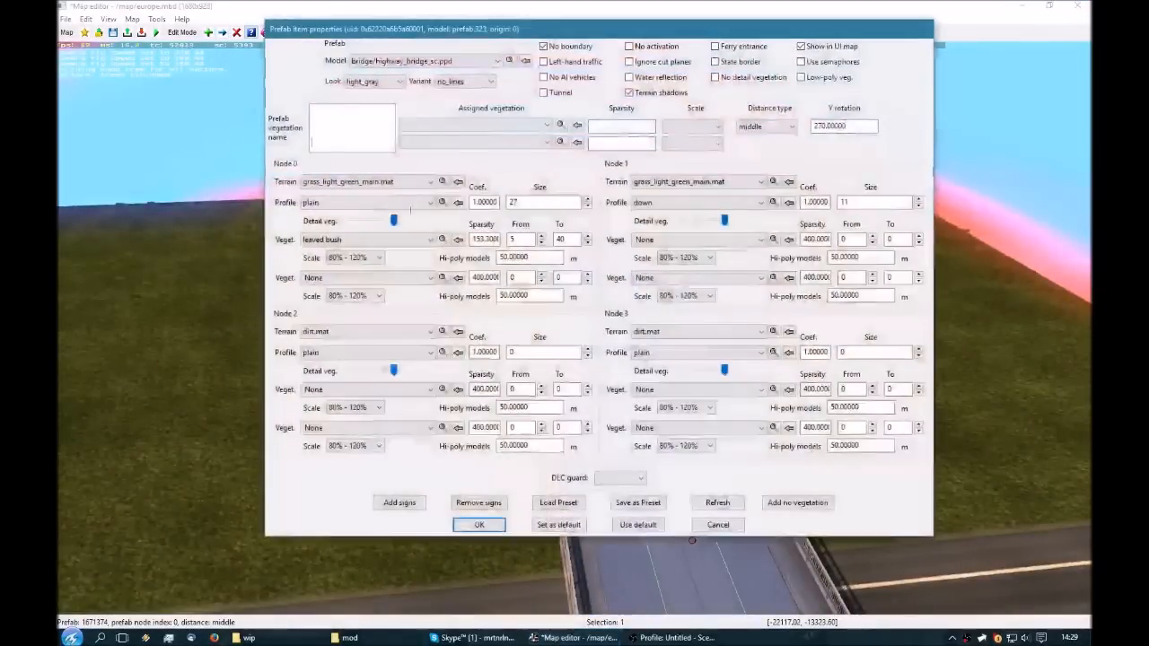
pyautogui.click(366, 181)
pyautogui.scroll(2, 359, 251)
pyautogui.click(409, 239)
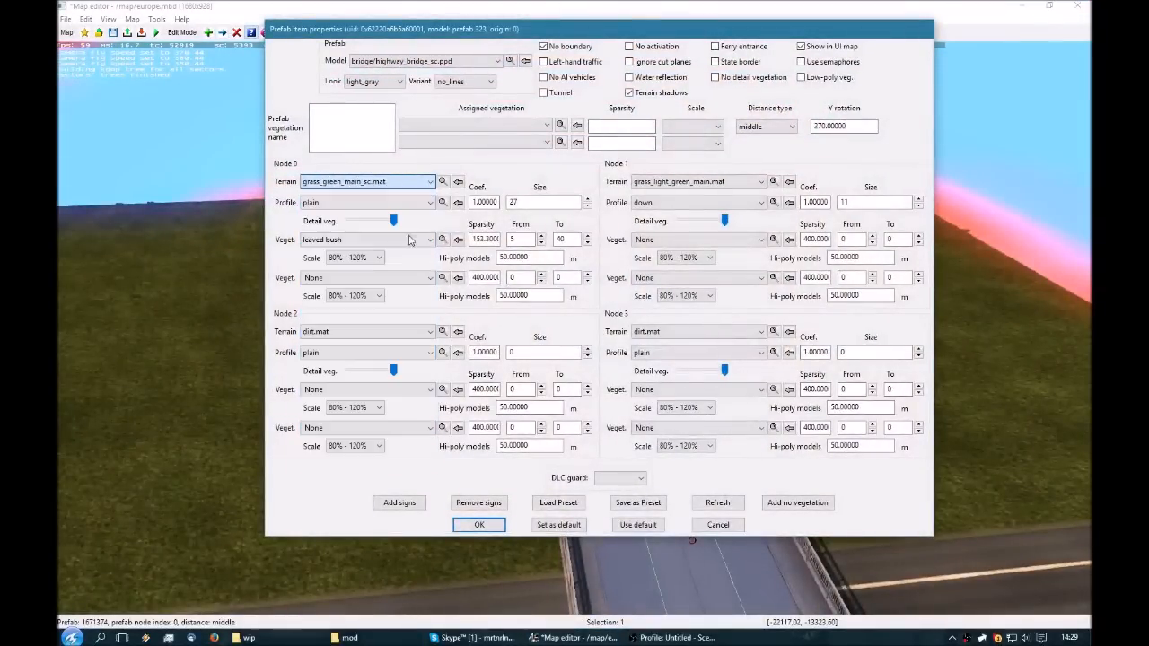
pyautogui.click(675, 182)
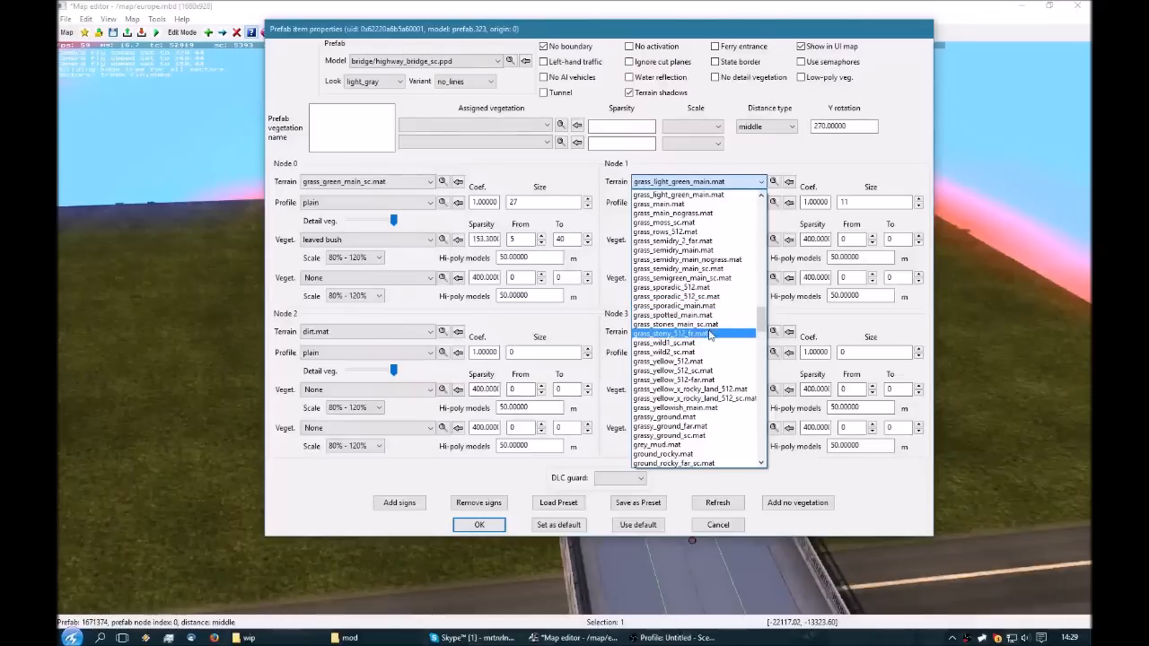
pyautogui.scroll(2, 700, 224)
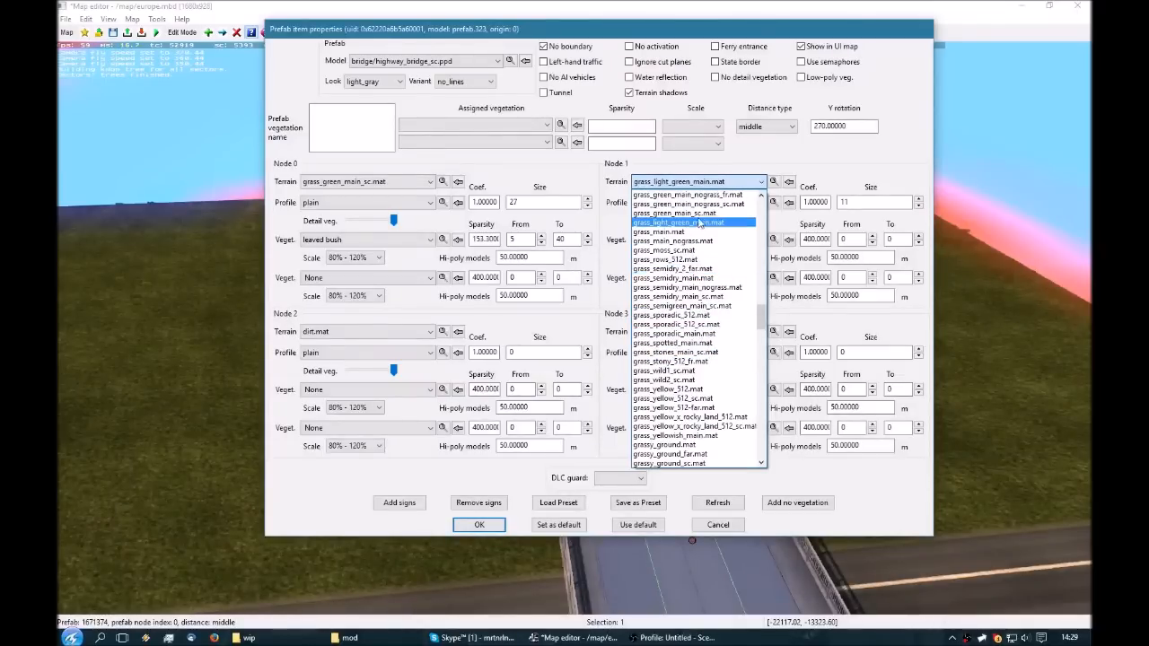
pyautogui.click(698, 213)
# Set the terrain material of the bridge prefab's node 2 to grass_green_main_sc.mat.
pyautogui.click(368, 331)
pyautogui.scroll(-4, 356, 425)
pyautogui.scroll(-4, 356, 426)
pyautogui.scroll(-15, 331, 415)
pyautogui.scroll(3, 333, 418)
pyautogui.scroll(-4, 335, 416)
pyautogui.scroll(-4, 333, 418)
pyautogui.scroll(-1, 400, 586)
pyautogui.click(400, 592)
# Set the terrain material of the bridge prefab's node 3 to grass_green_main_sc.mat and apply the properties.
pyautogui.click(700, 331)
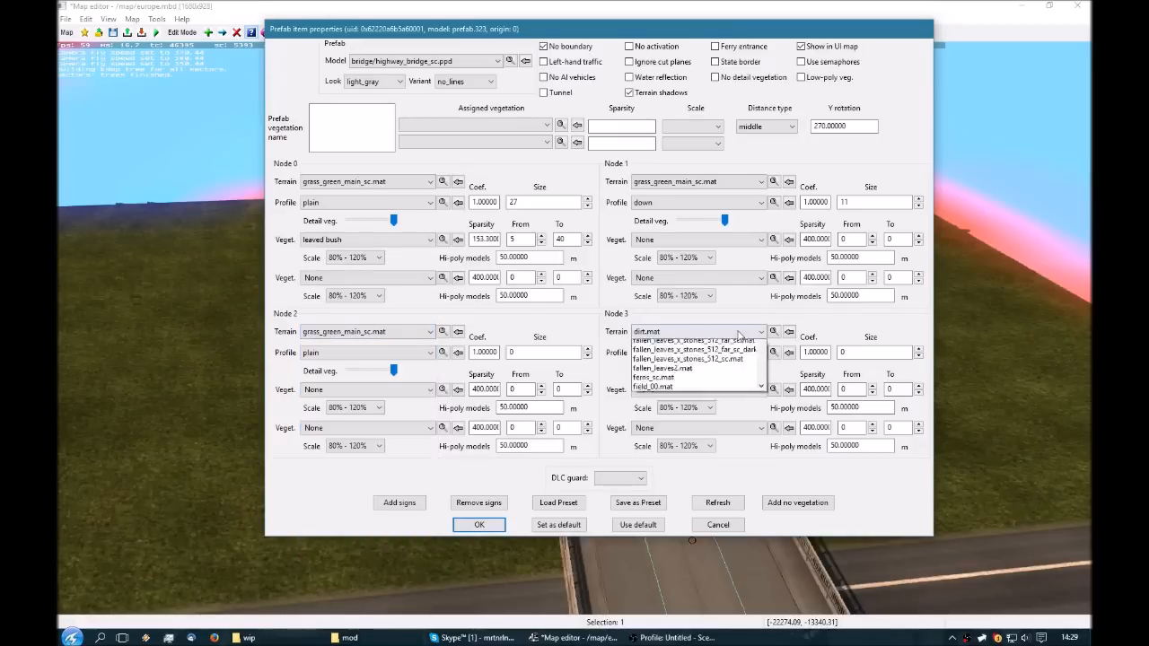
pyautogui.scroll(-10, 749, 526)
pyautogui.scroll(20, 749, 526)
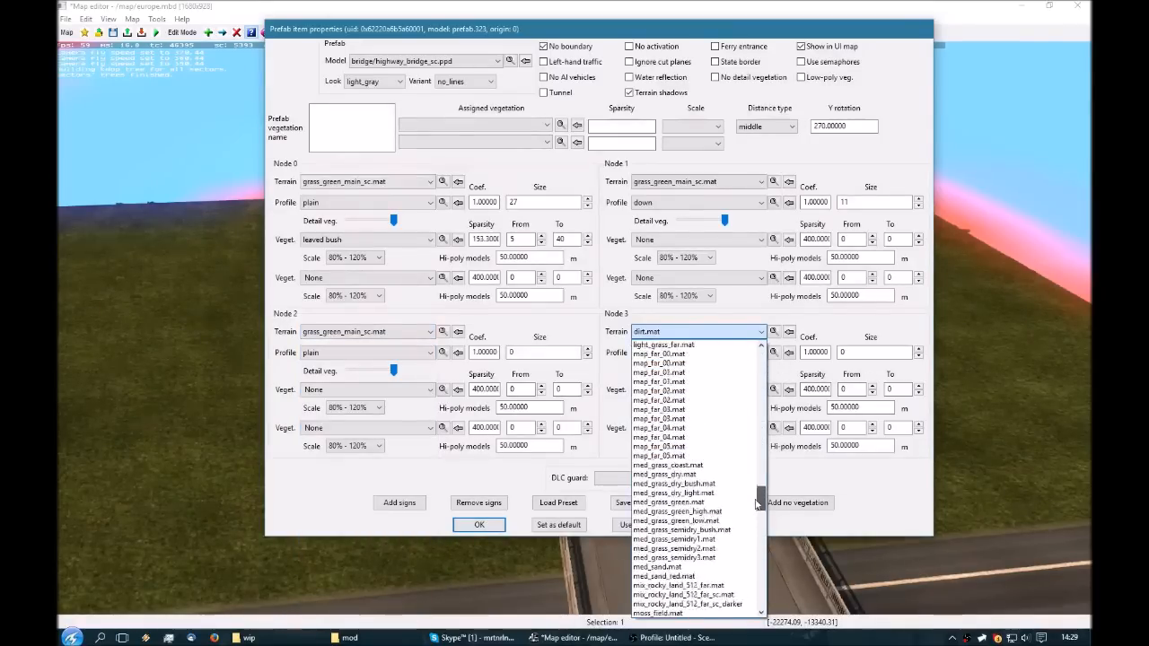
pyautogui.moveTo(750, 472); pyautogui.dragTo(748, 466)
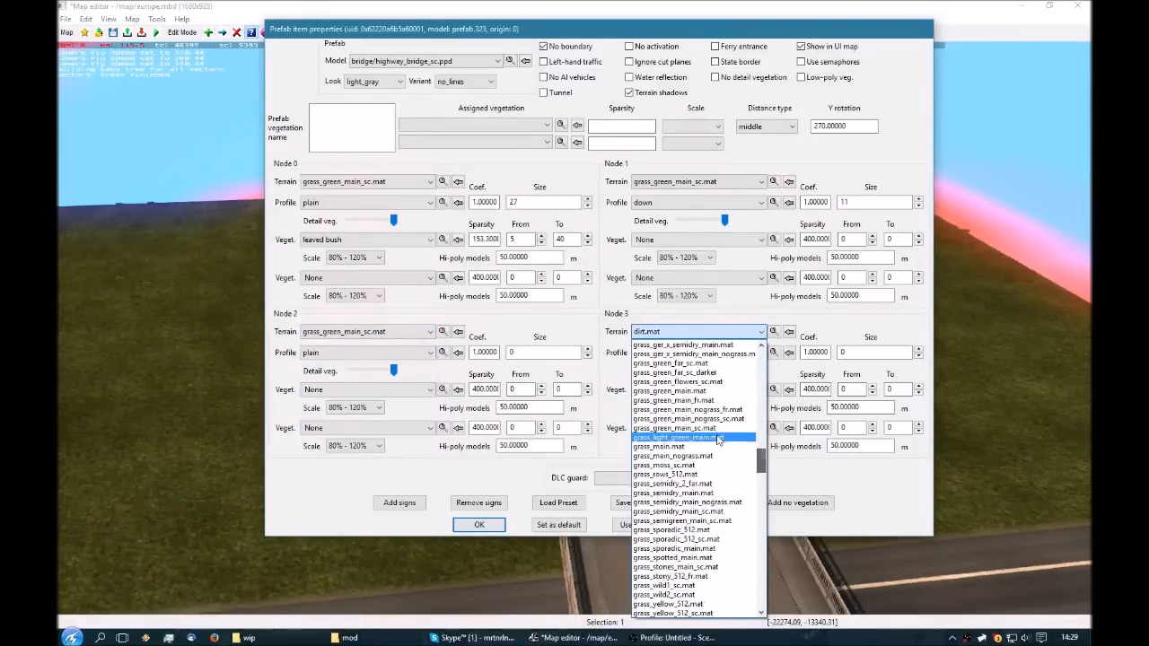
pyautogui.click(719, 430)
pyautogui.press('Return')
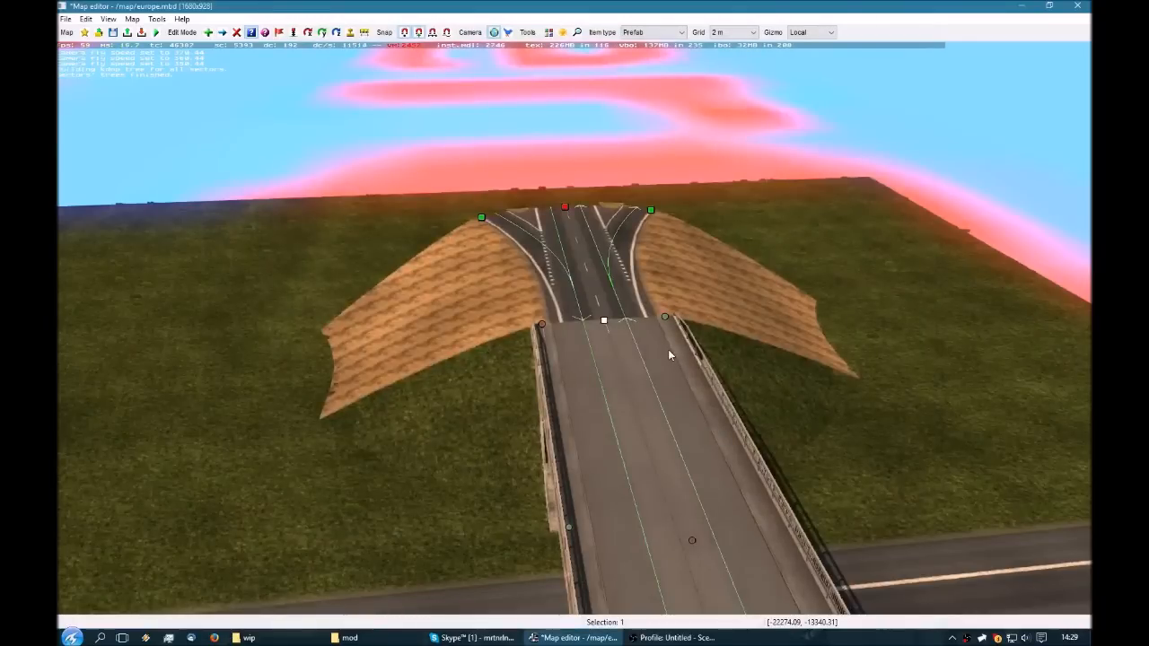
pyautogui.click(565, 207)
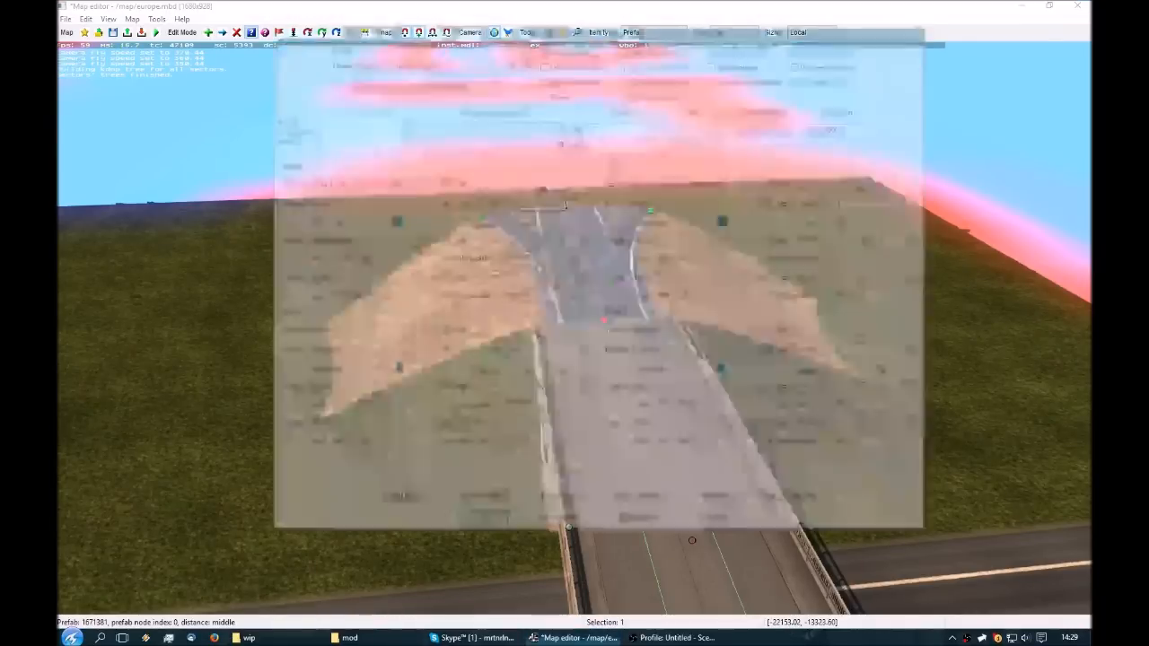
pyautogui.click(714, 524)
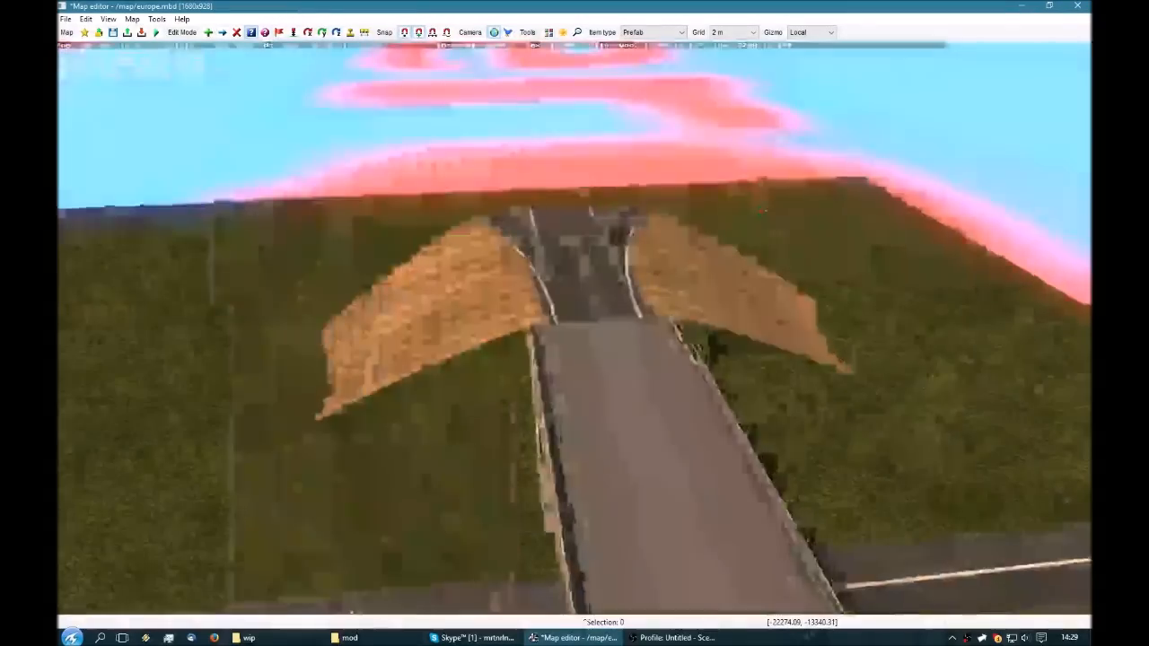
pyautogui.moveTo(574, 328); pyautogui.dragTo(798, 332, button='middle')
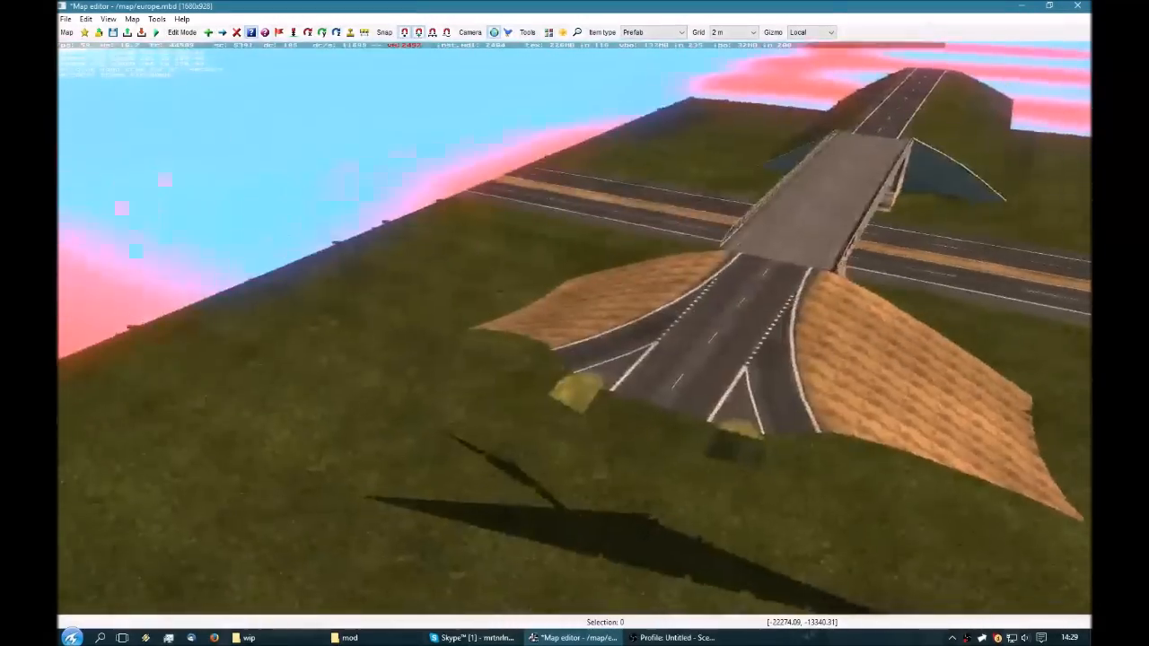
pyautogui.scroll(3, 575, 329)
pyautogui.click(794, 250)
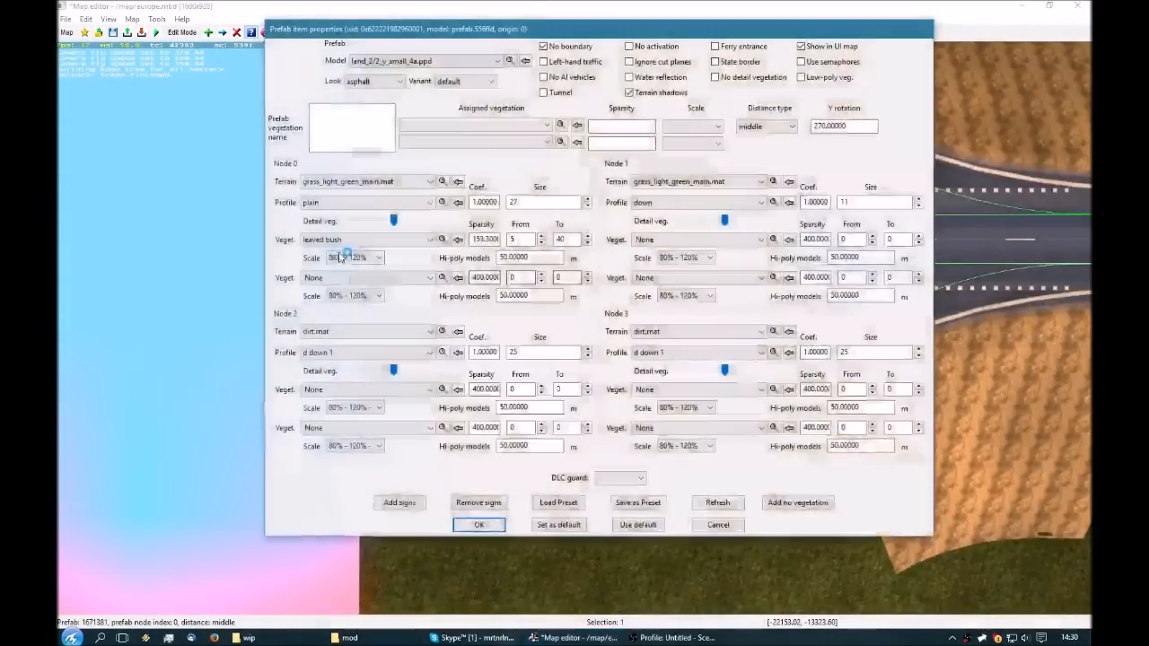
pyautogui.click(718, 524)
# Delete the overpass bridge with its eastern road, retaining walls, western junction and terrain pieces, keeping only the highway.
pyautogui.moveTo(889, 517); pyautogui.dragTo(239, 428, button='right')
pyautogui.scroll(-5, 494, 419)
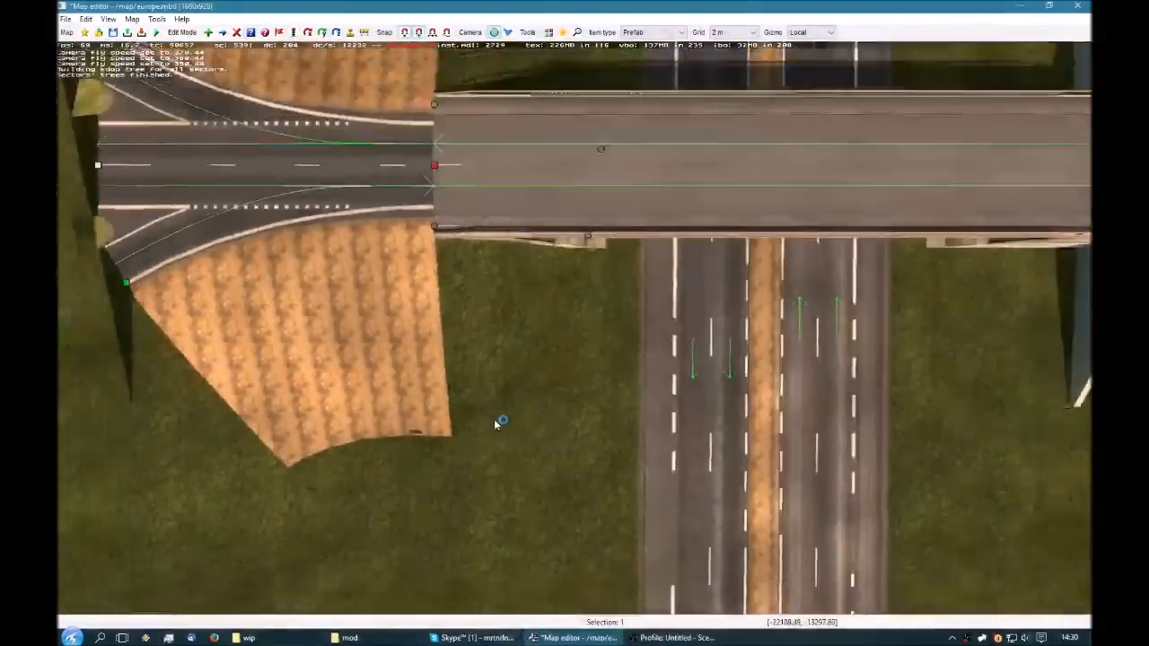
pyautogui.scroll(-5, 338, 341)
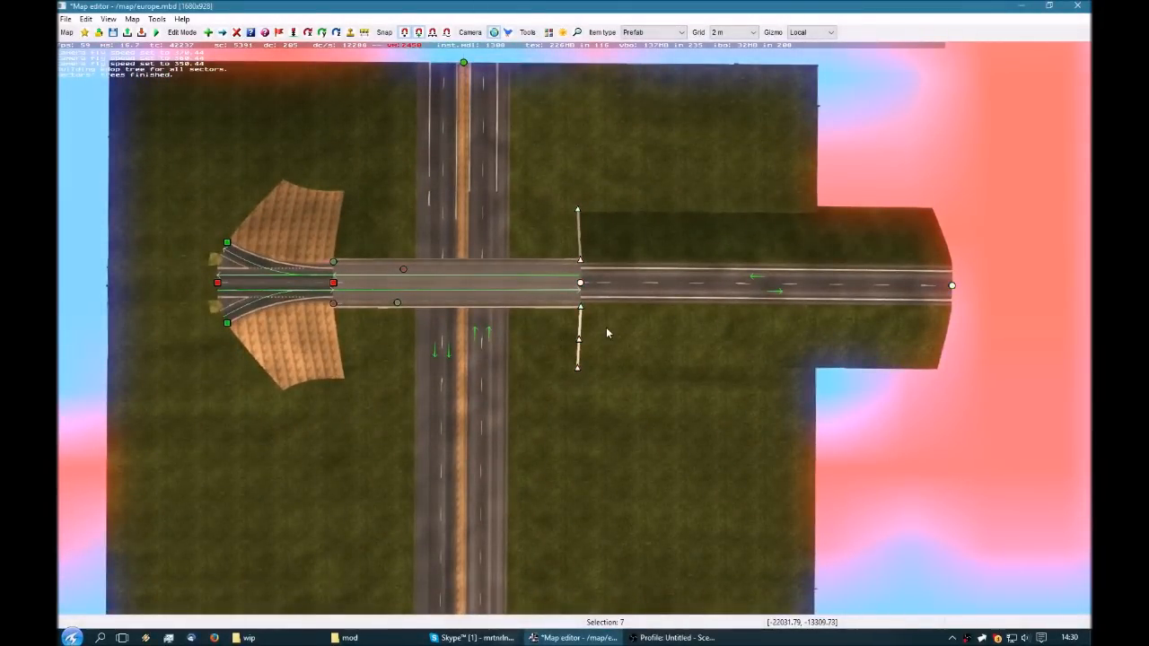
pyautogui.moveTo(469, 339); pyautogui.dragTo(579, 342, button='right')
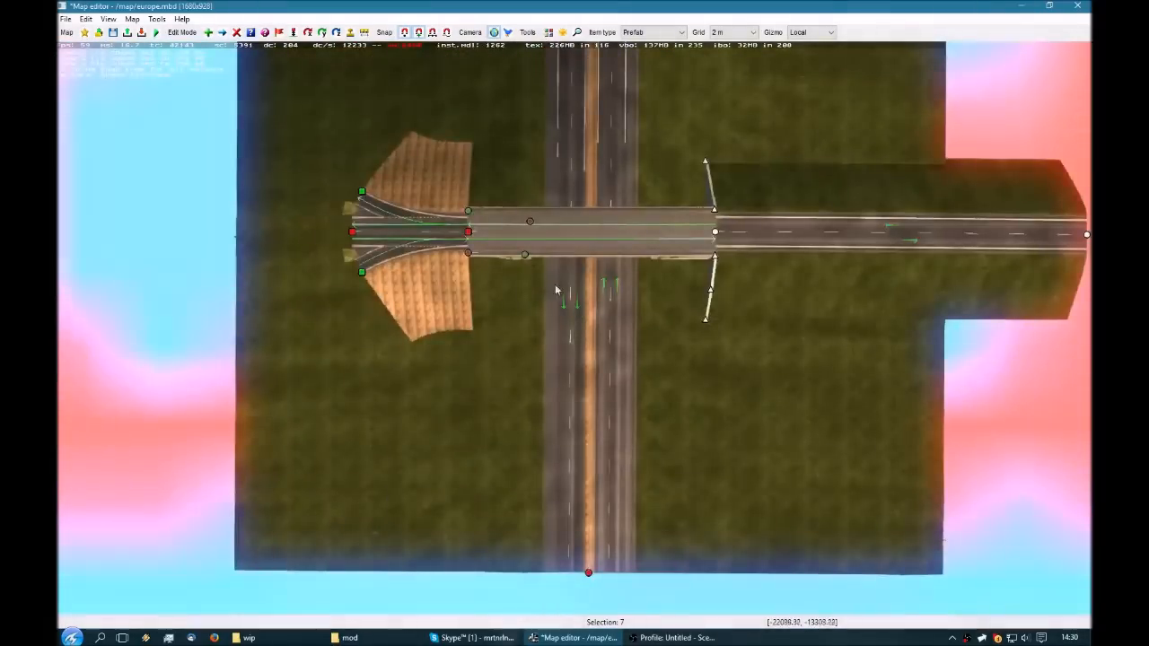
pyautogui.press('Delete')
pyautogui.press('Delete')
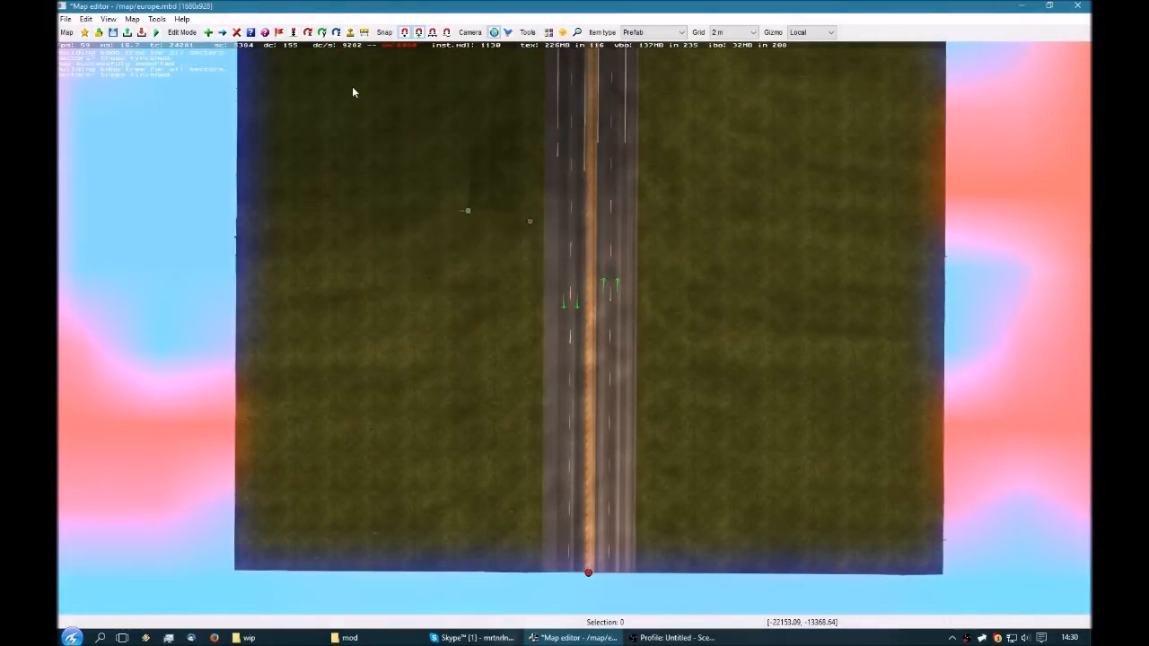
pyautogui.click(530, 225)
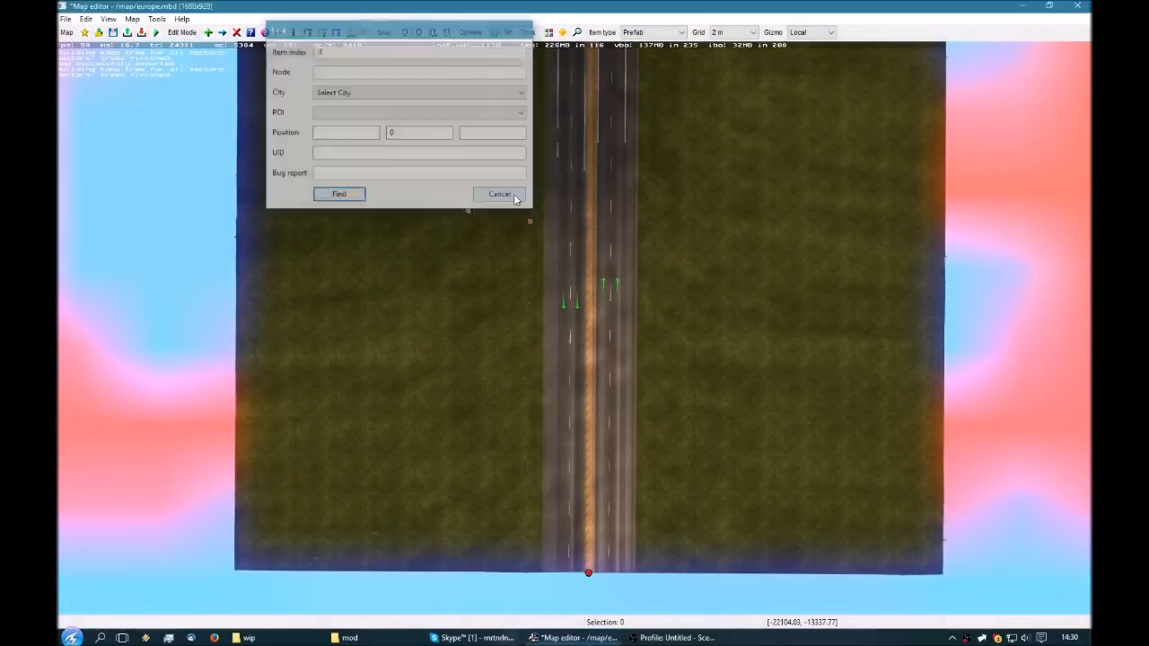
pyautogui.click(499, 194)
# Lay three connected DE rl2 0m road segments from west to east across the highway in a shallow arc.
pyautogui.press('e')
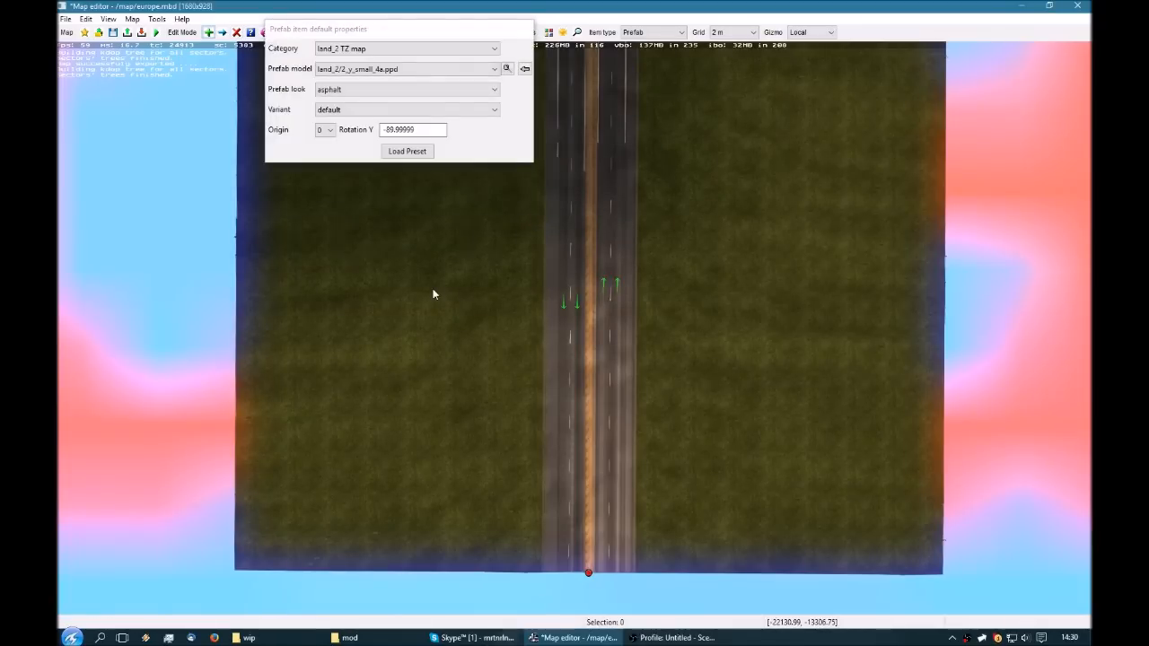
pyautogui.press('r')
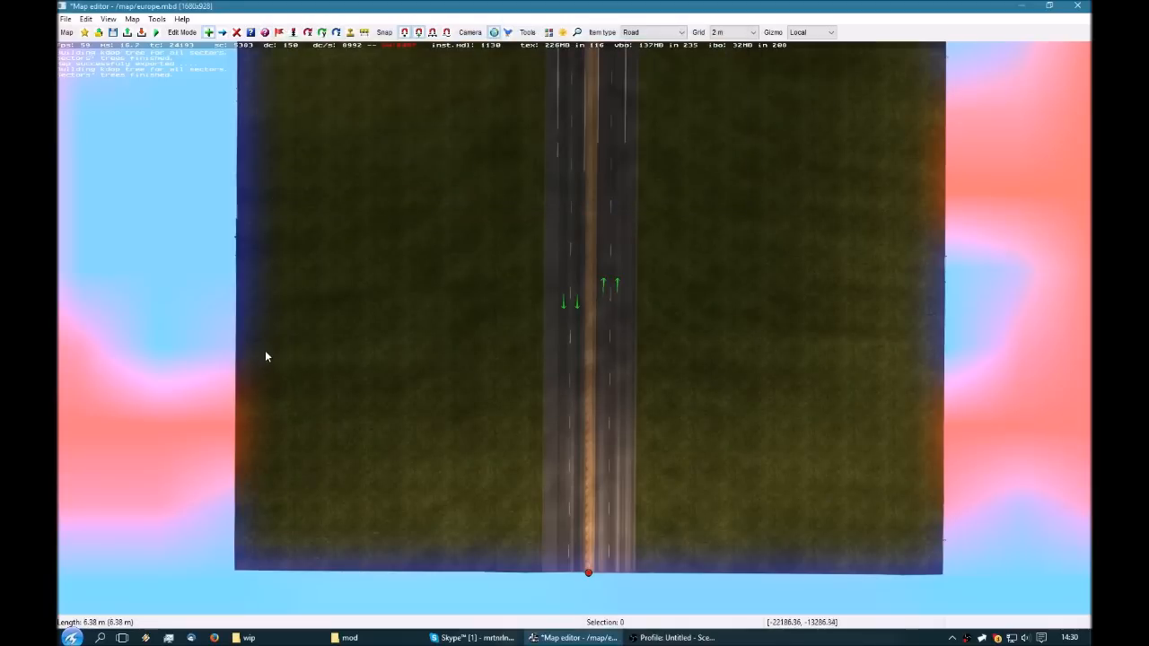
pyautogui.click(263, 369)
pyautogui.press('e')
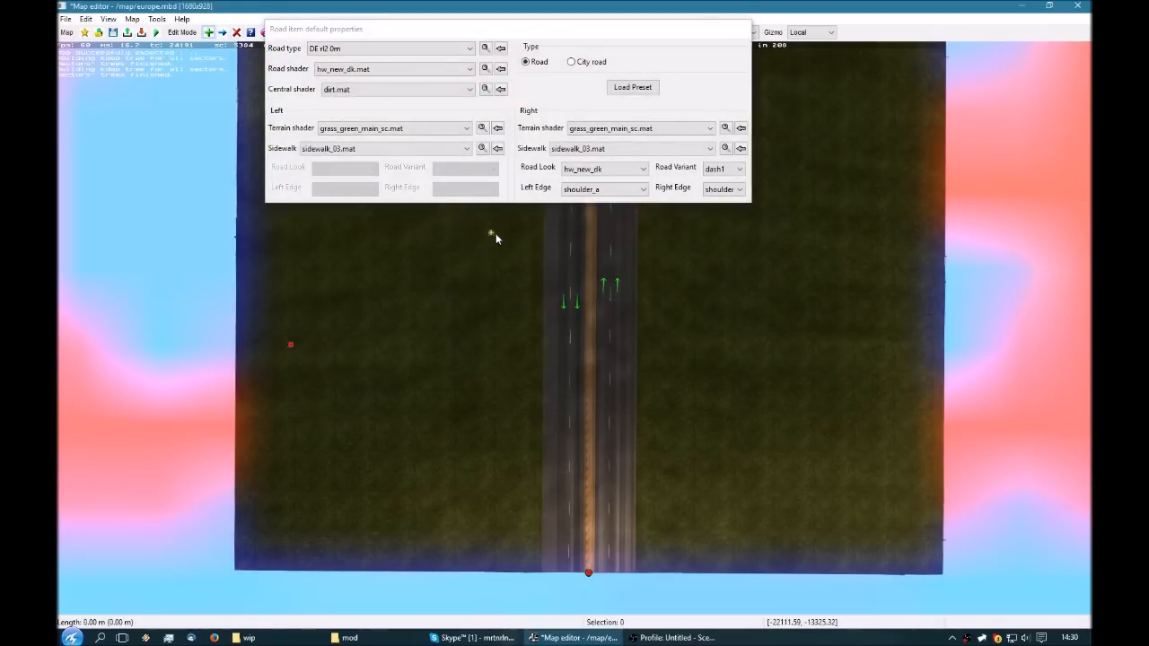
pyautogui.click(492, 236)
pyautogui.moveTo(444, 303); pyautogui.dragTo(514, 250, button='right')
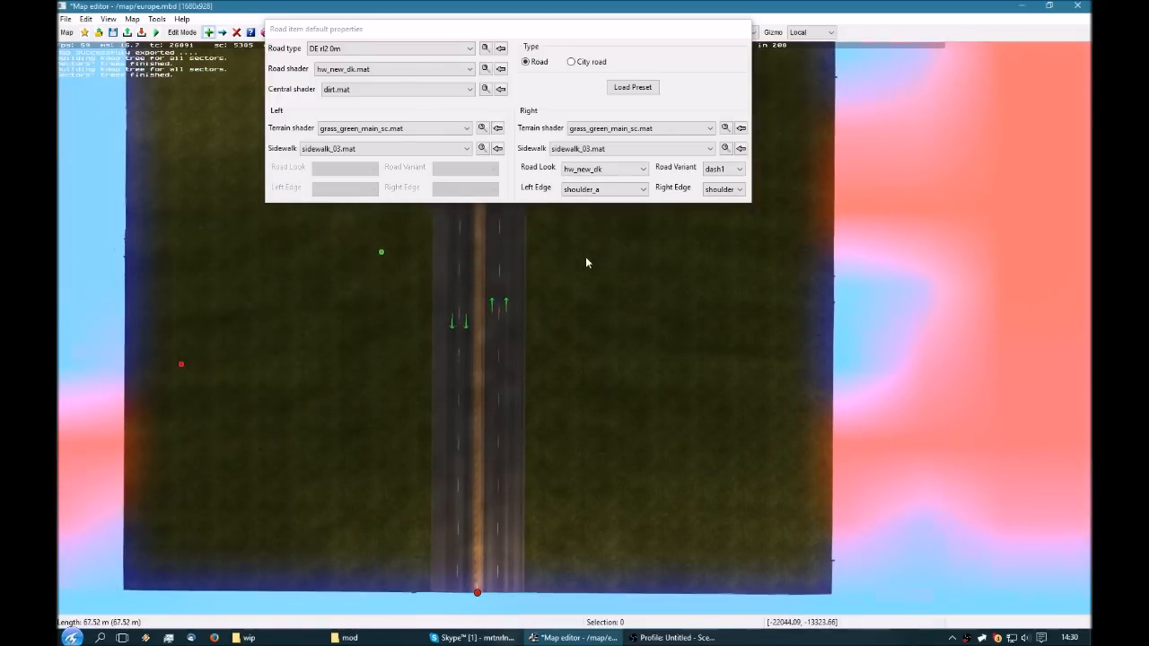
pyautogui.click(805, 334)
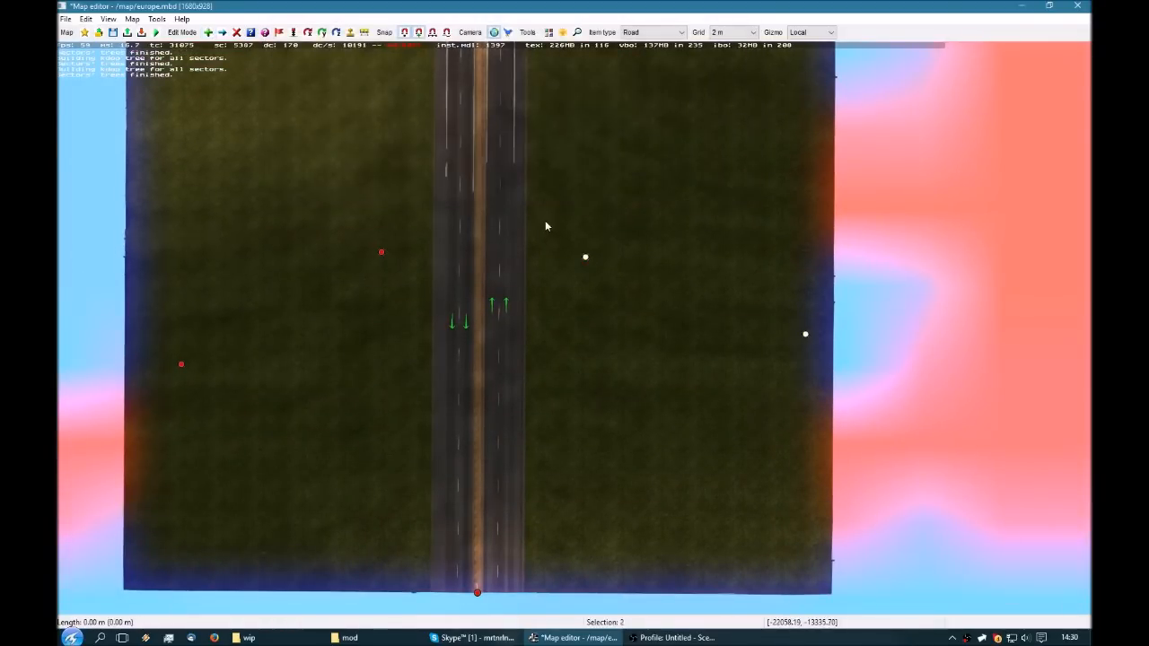
# Raise the four nodes of the new crossing road above the highway and set the grid to 1 m.
pyautogui.press('m')
pyautogui.moveTo(387, 257); pyautogui.dragTo(547, 215, button='middle')
pyautogui.moveTo(408, 445); pyautogui.dragTo(402, 432)
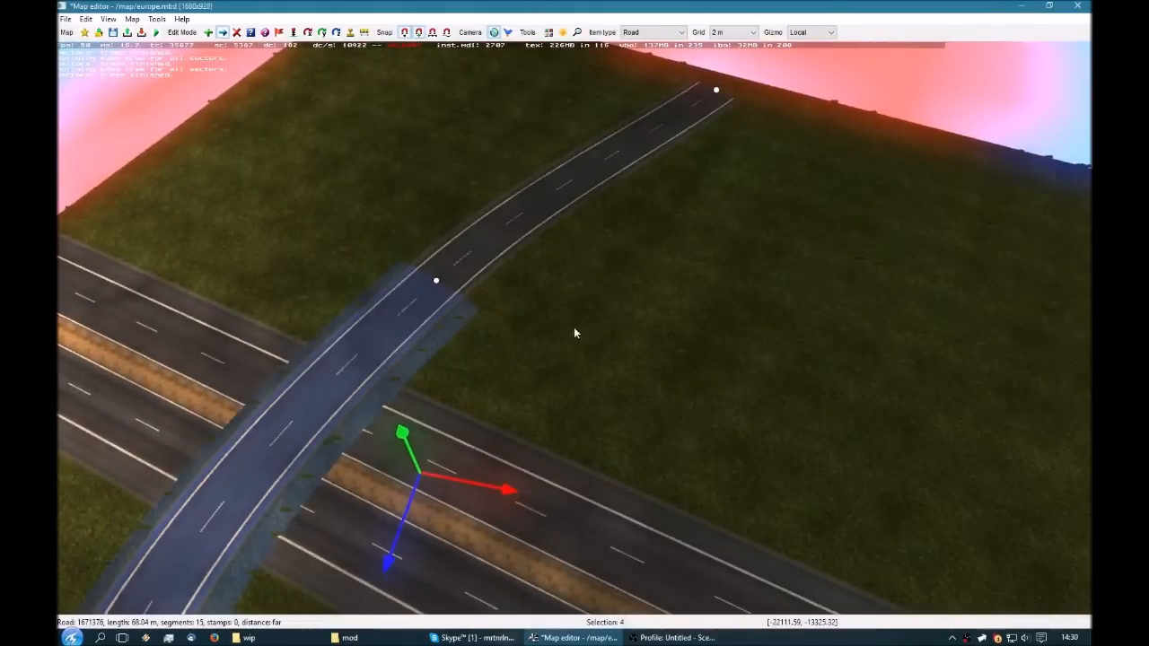
pyautogui.click(727, 32)
pyautogui.click(729, 64)
pyautogui.moveTo(562, 266); pyautogui.dragTo(512, 170, button='middle')
pyautogui.moveTo(695, 377); pyautogui.dragTo(697, 426, button='middle')
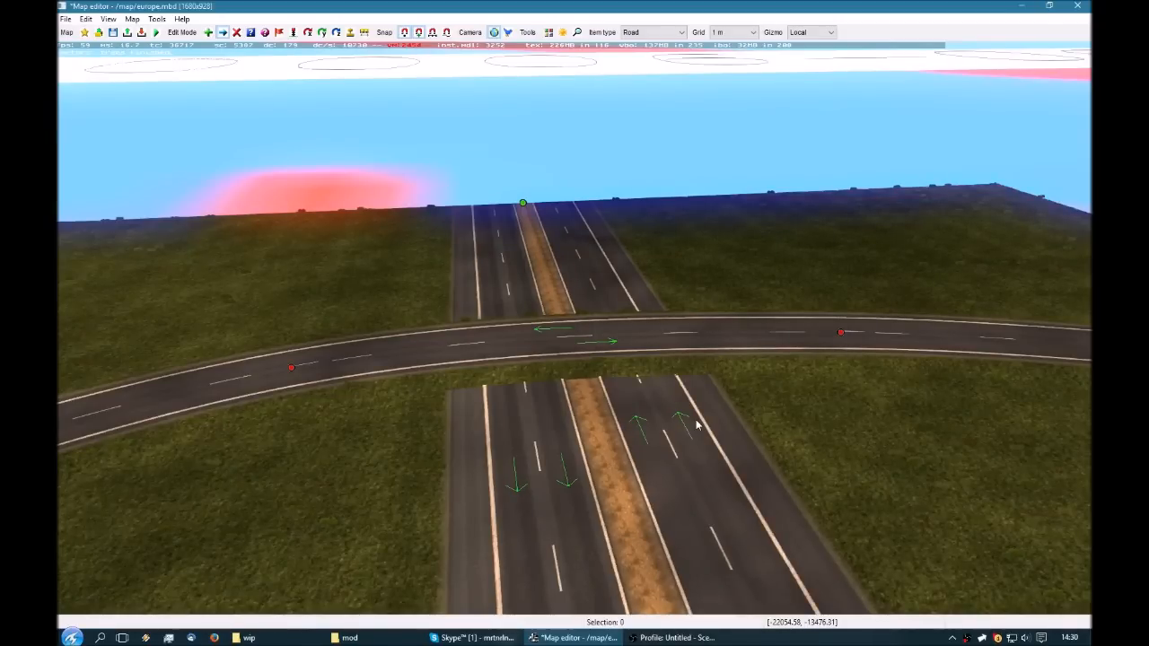
# Set the terrain size to 0 on both sides of the middle road segment crossing the highway.
pyautogui.press('Home')
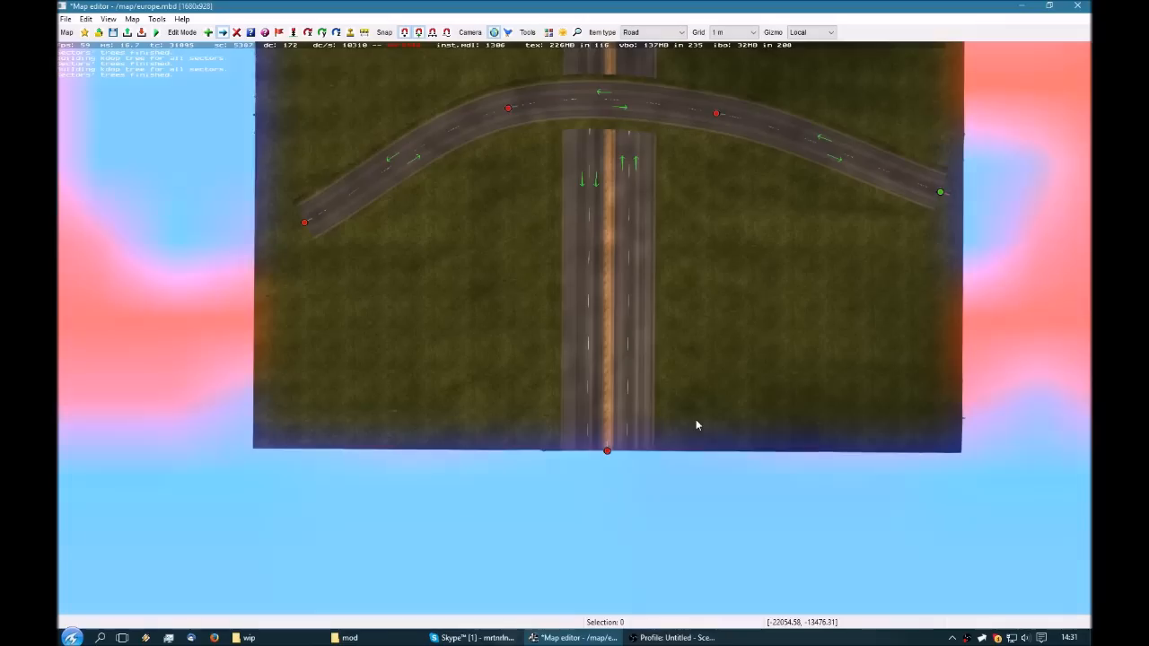
pyautogui.moveTo(522, 117); pyautogui.dragTo(455, 231, button='middle')
pyautogui.press('p')
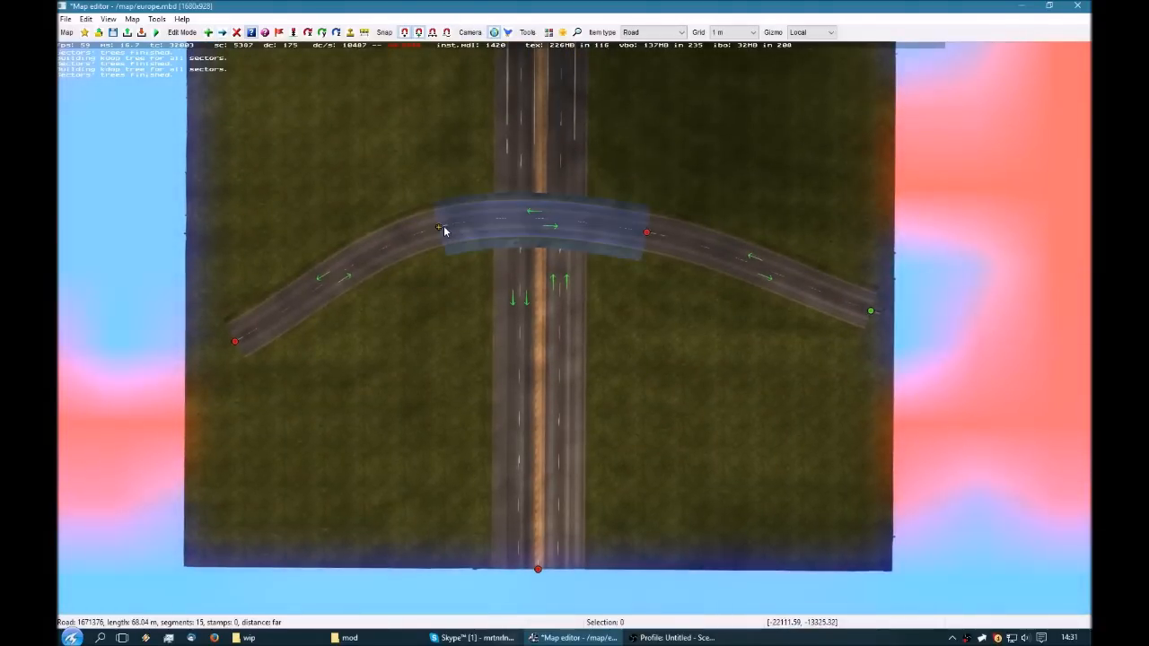
pyautogui.click(443, 225)
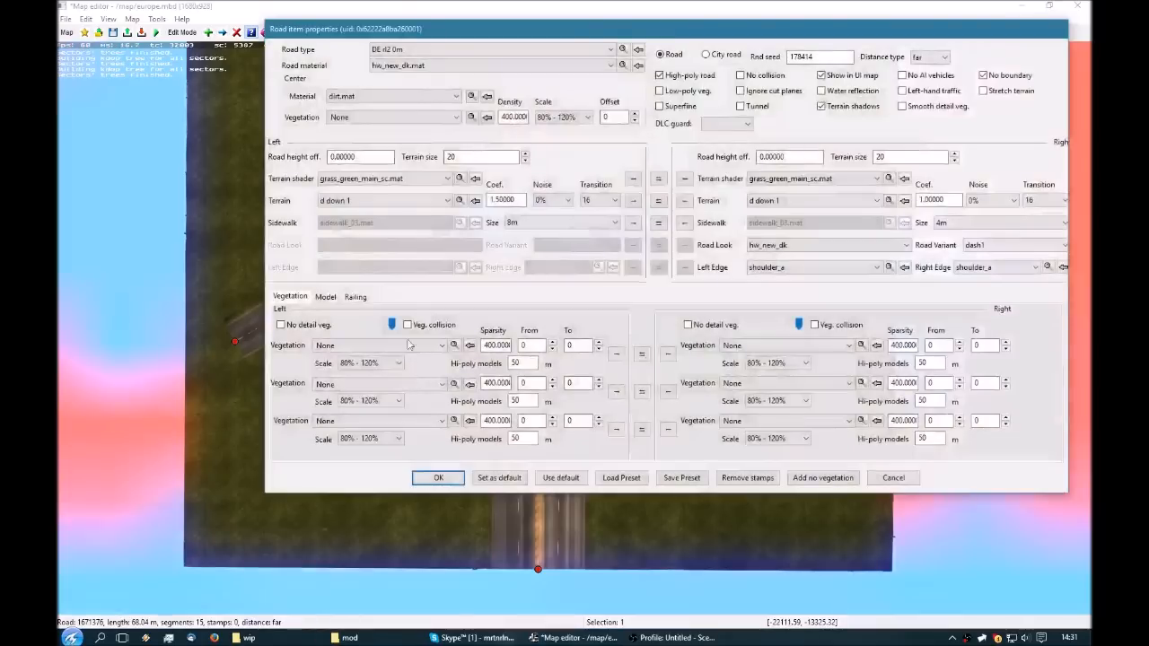
pyautogui.click(356, 298)
pyautogui.doubleClick(482, 157)
pyautogui.write('0')
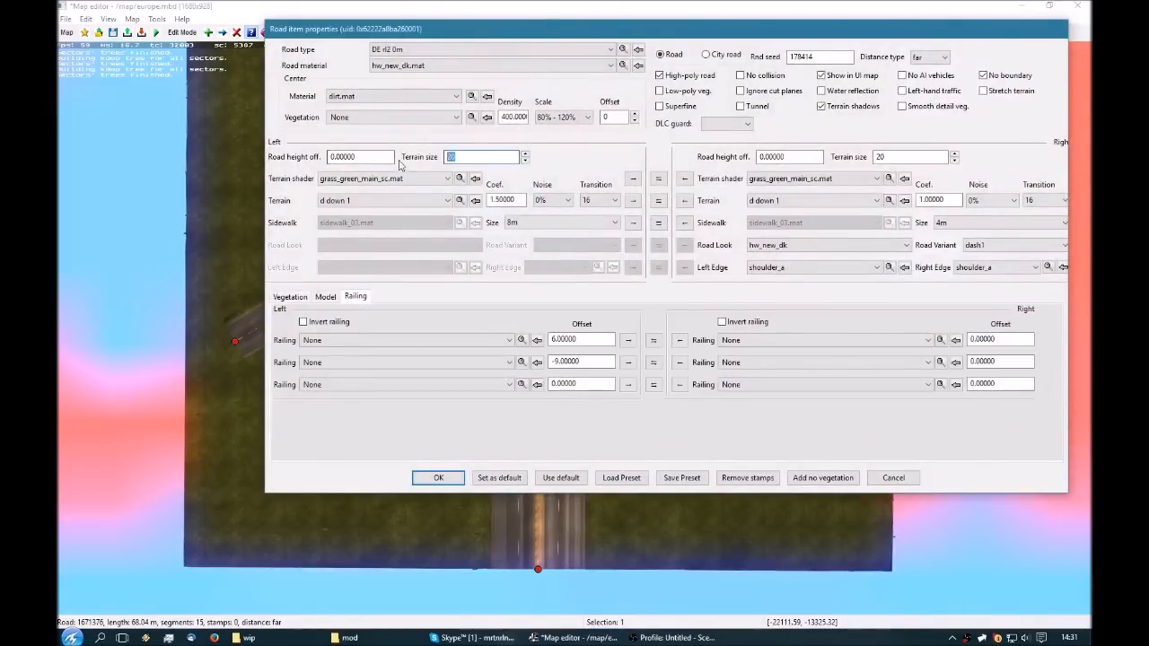
pyautogui.doubleClick(904, 157)
pyautogui.write('0')
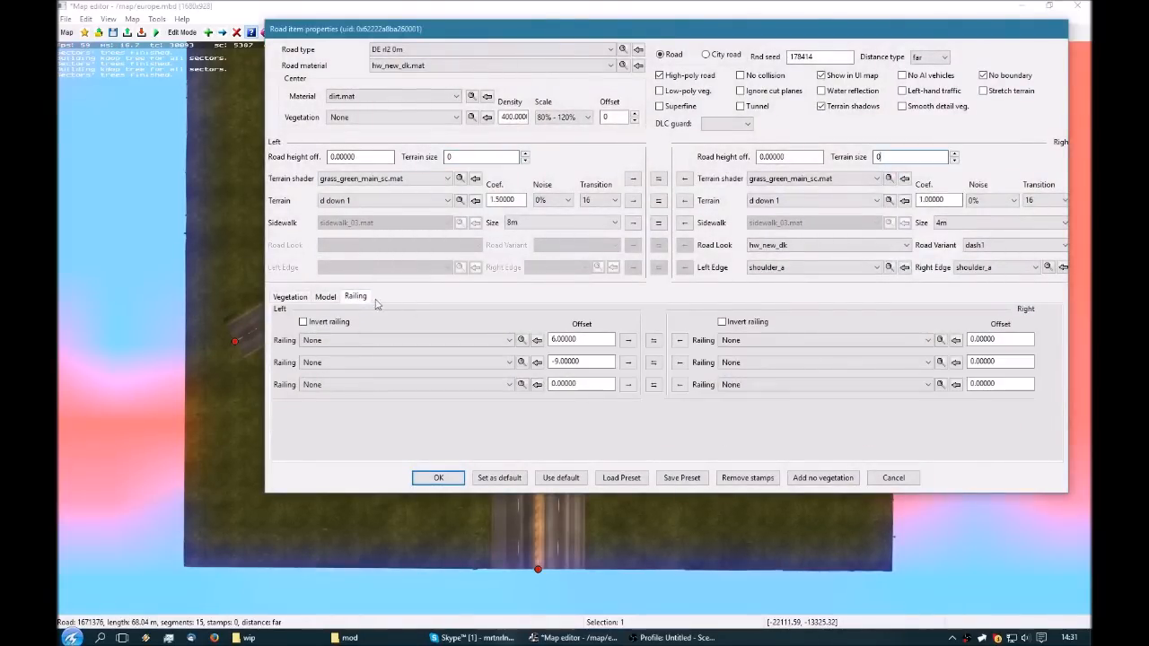
# Assign /model2/railing/bridge/shared_simple.pmd as the first left railing of the crossing segment and apply the properties.
pyautogui.click(342, 339)
pyautogui.scroll(-1, 422, 394)
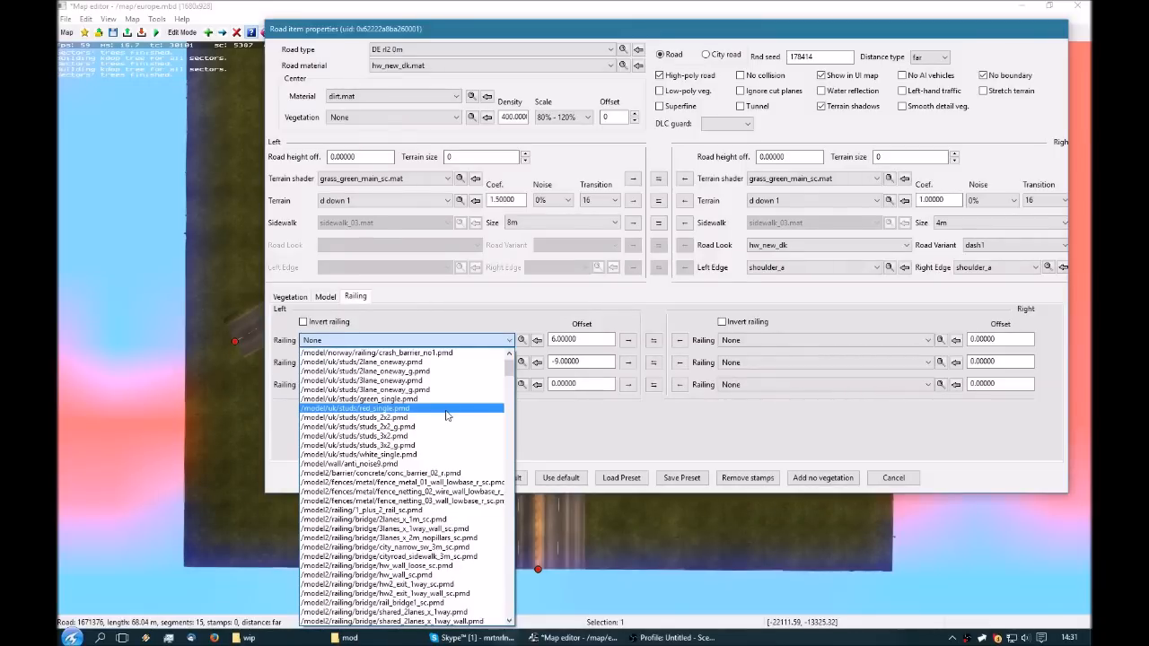
pyautogui.scroll(-10, 447, 415)
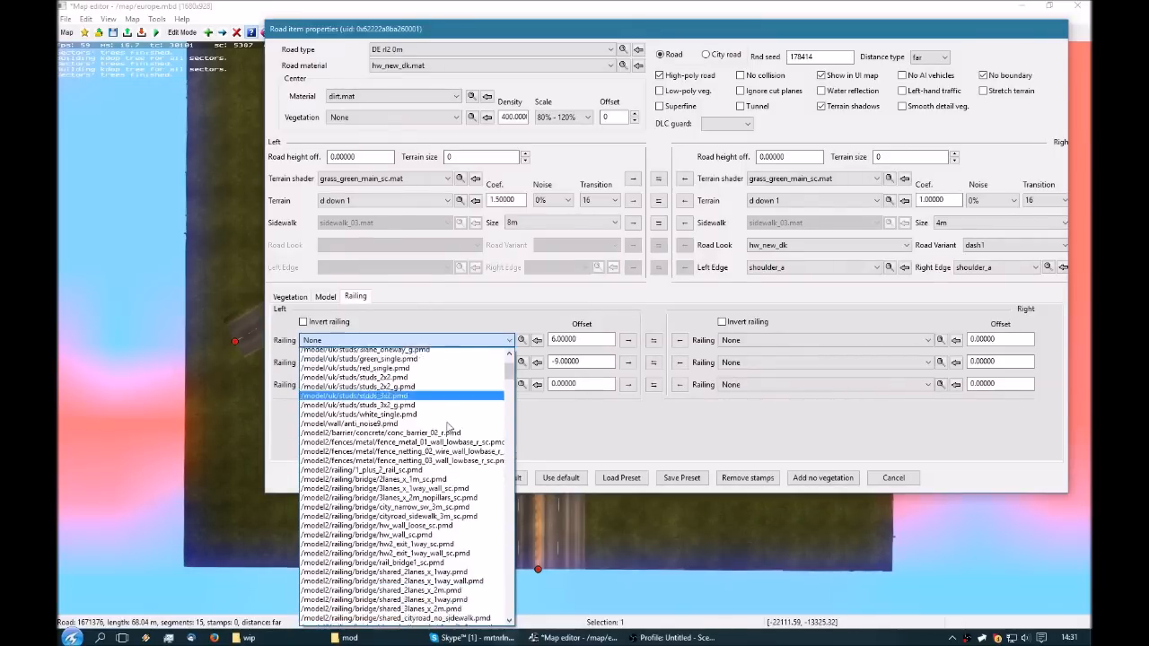
pyautogui.scroll(-5, 441, 432)
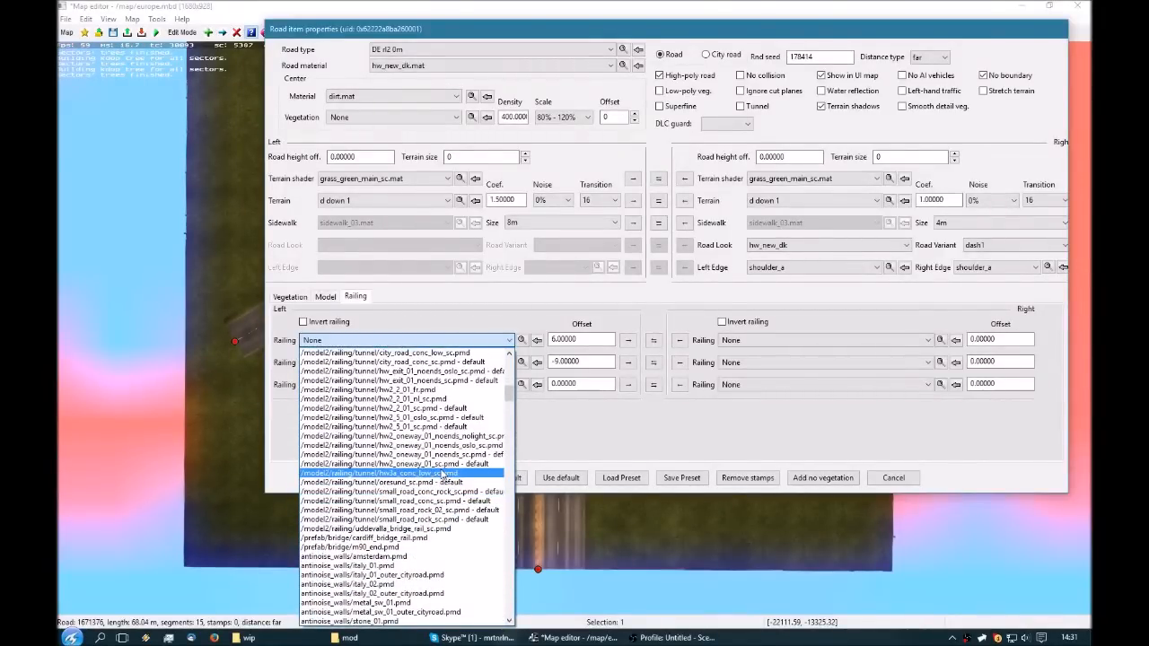
pyautogui.scroll(4, 439, 529)
pyautogui.scroll(2, 438, 530)
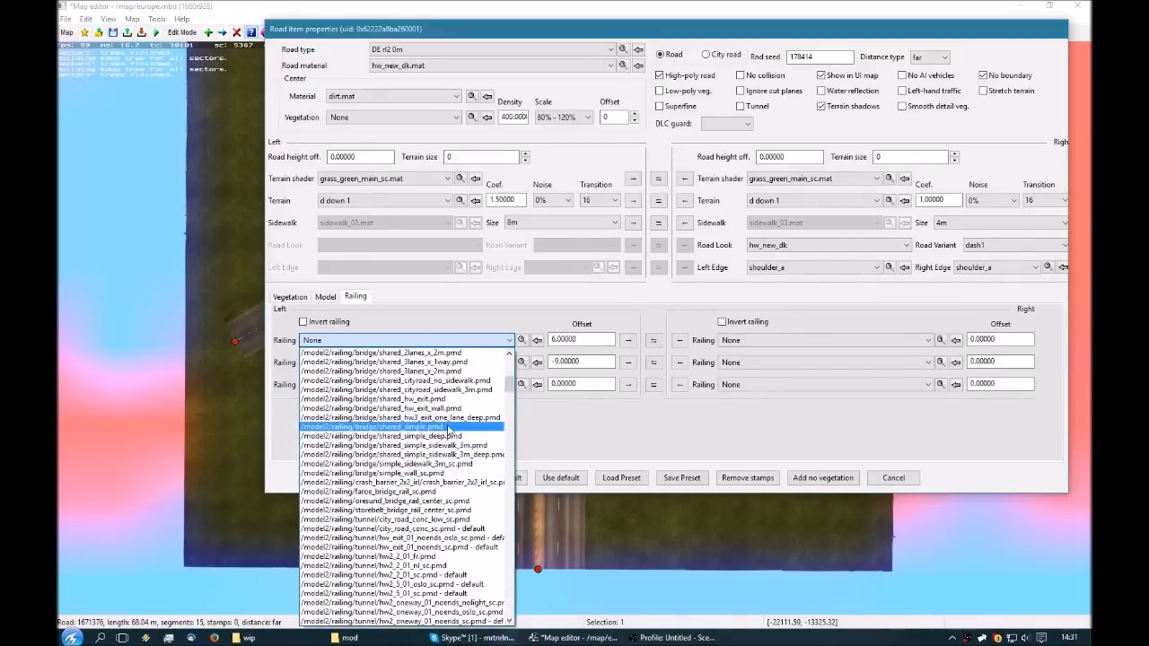
pyautogui.click(447, 428)
pyautogui.click(441, 477)
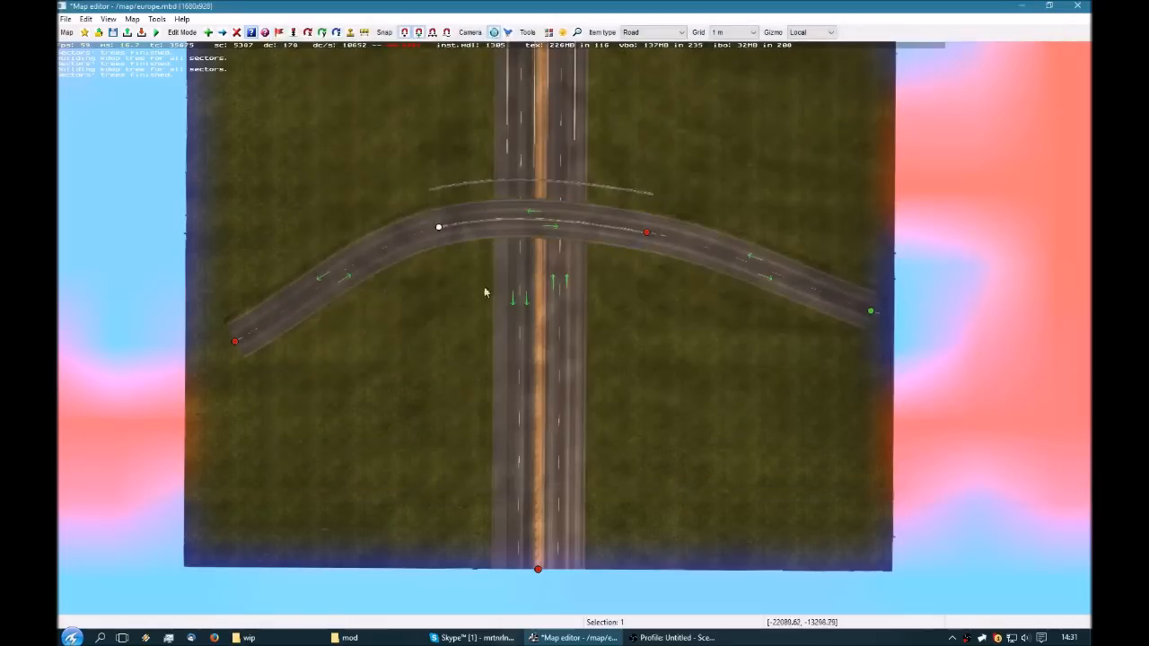
# Set the first left railing's offset to 8 on the crossing segment and apply it.
pyautogui.doubleClick(441, 225)
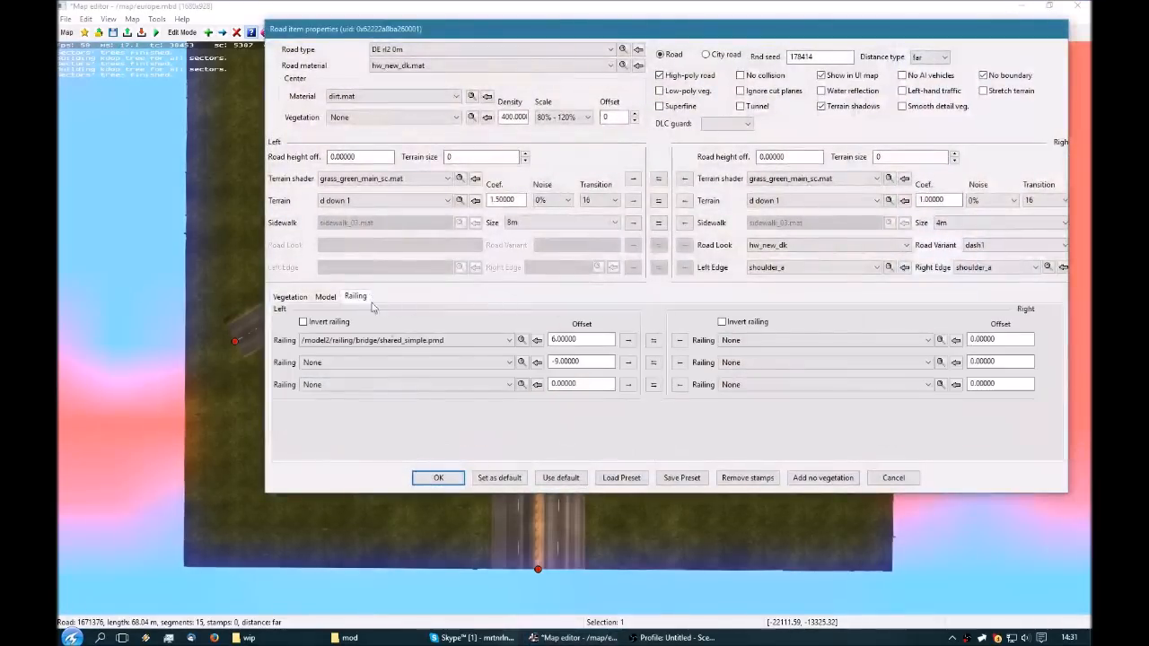
pyautogui.moveTo(577, 340); pyautogui.dragTo(416, 327)
pyautogui.write('8')
pyautogui.press('Return')
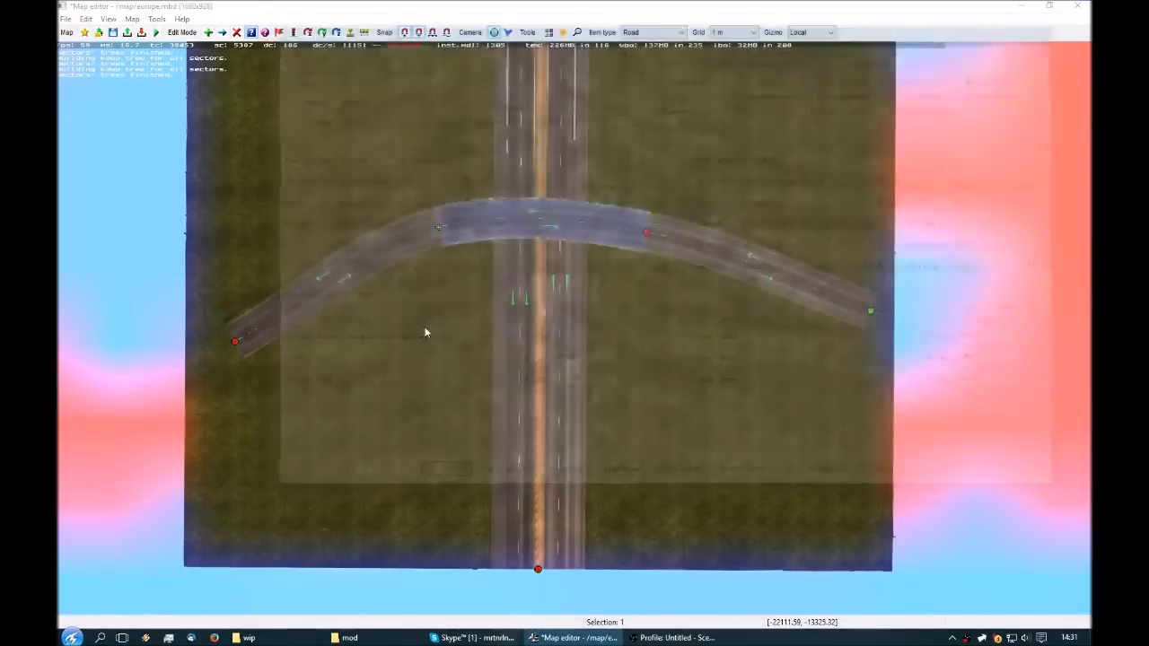
# Examine the bridge railings from above and from highway level, and check the height of the highway's southern node.
pyautogui.press('p')
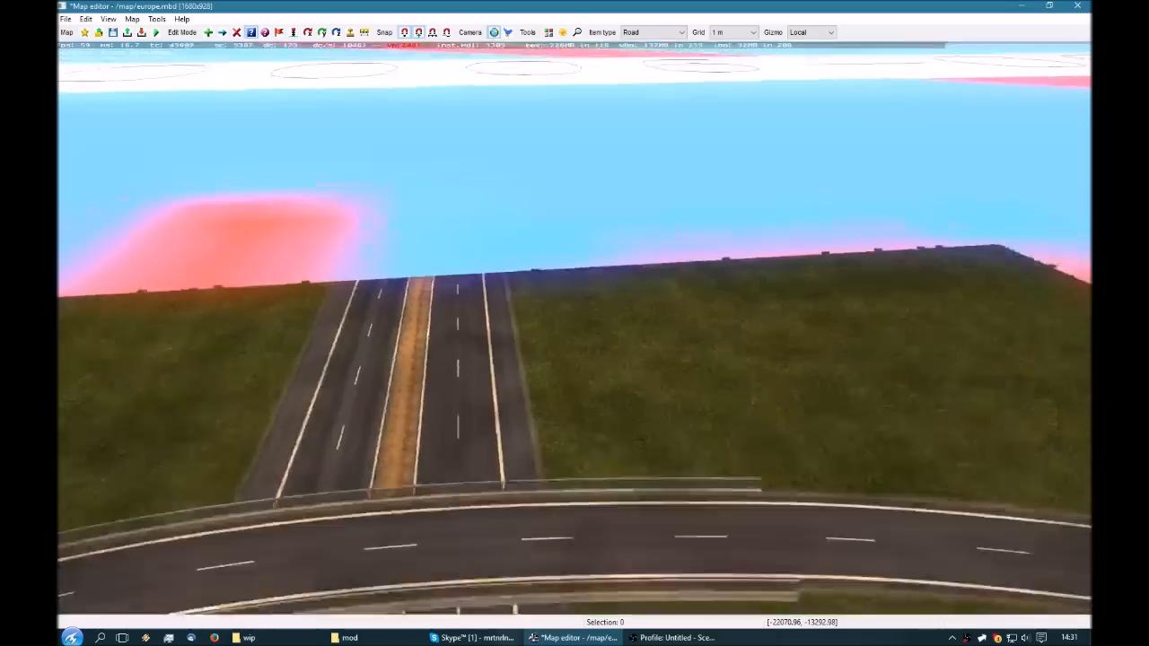
pyautogui.press('KP_8')
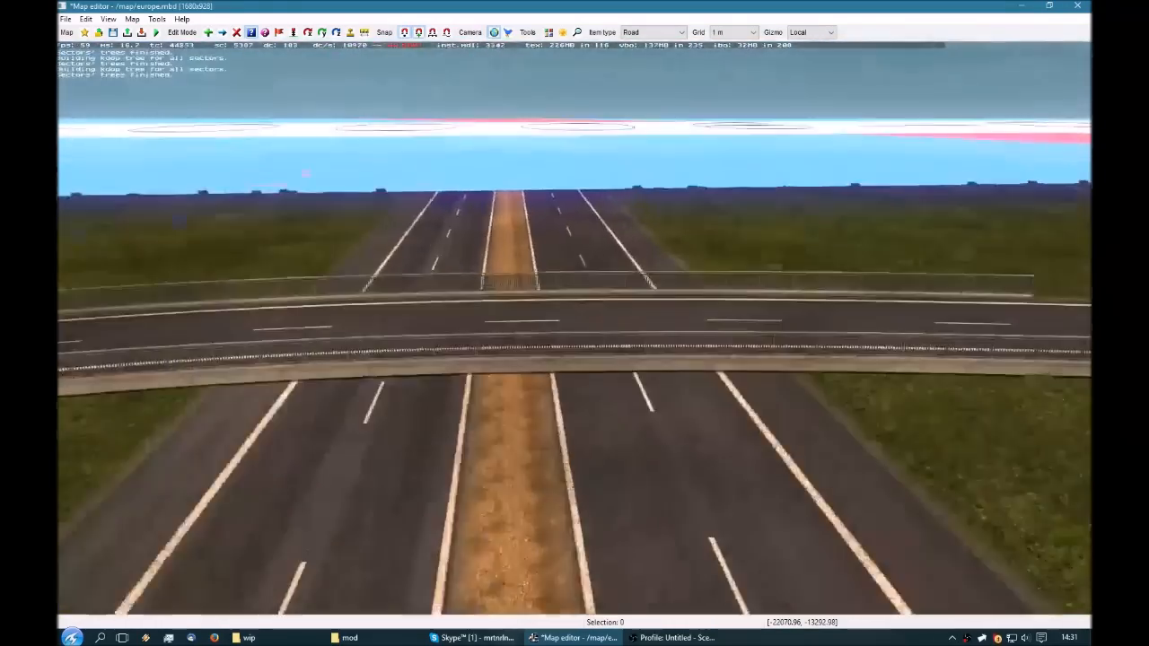
pyautogui.press('KP_5')
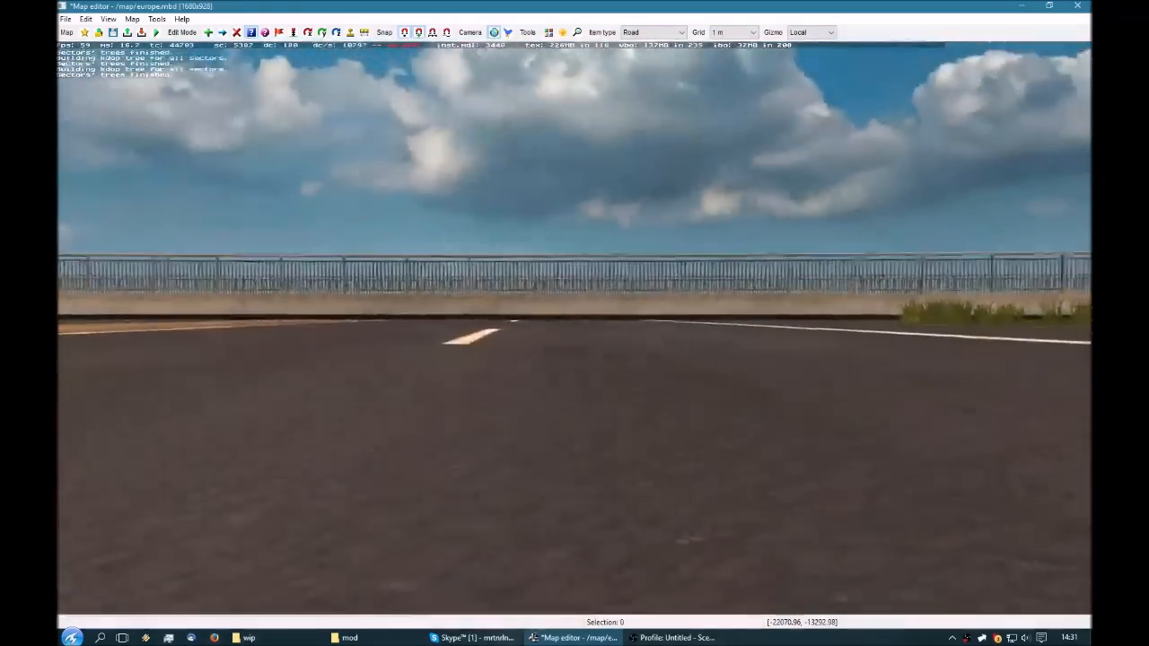
pyautogui.press('p')
pyautogui.moveTo(596, 217); pyautogui.dragTo(570, 295, button='right')
pyautogui.moveTo(501, 333); pyautogui.dragTo(498, 204, button='right')
pyautogui.press('n')
pyautogui.click(520, 532)
pyautogui.moveTo(438, 107); pyautogui.dragTo(392, 130)
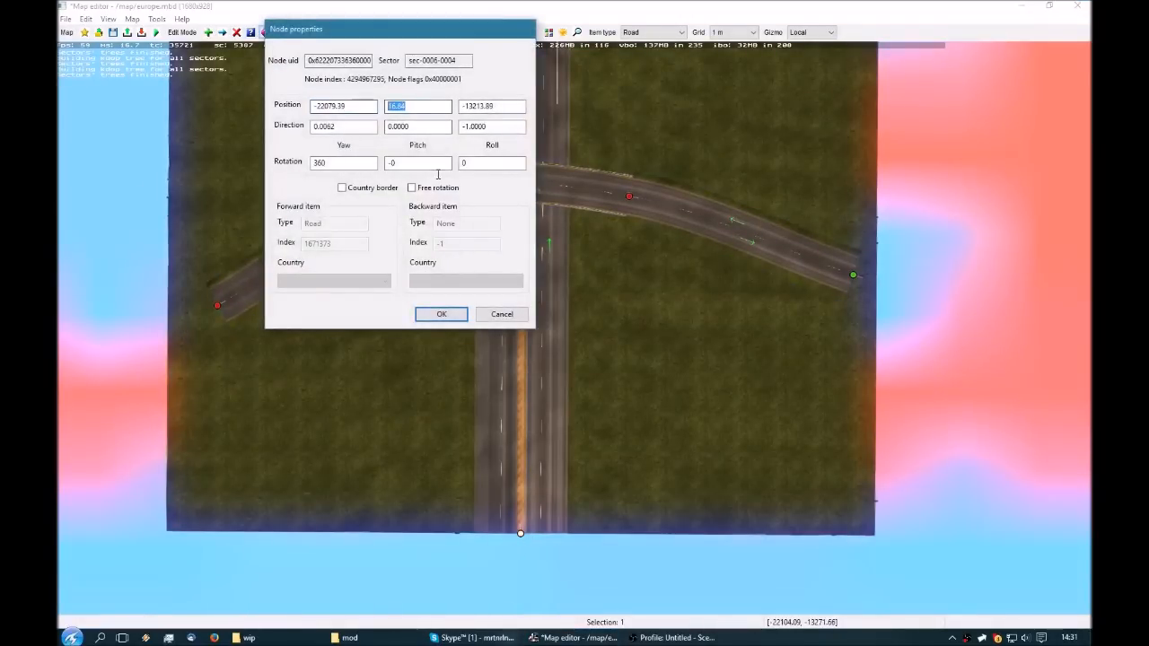
pyautogui.press('Escape')
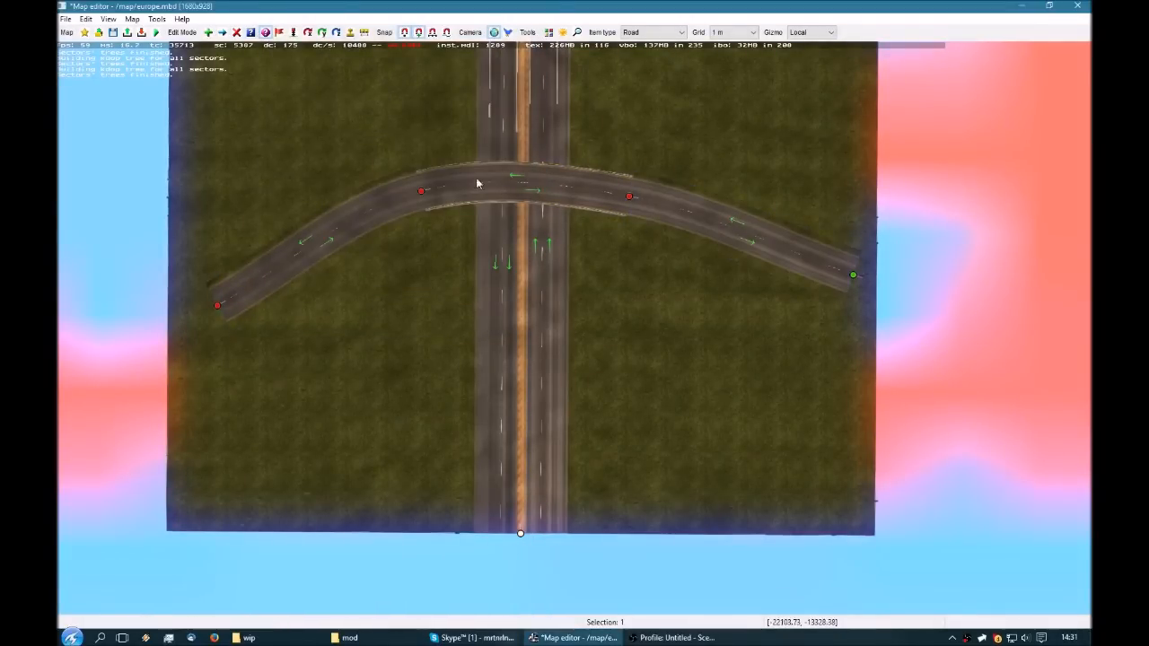
# Set the bridge segment's eastern node to a height of 24.84, level its western node with it, and inspect the bridge from the highway.
pyautogui.click(629, 196)
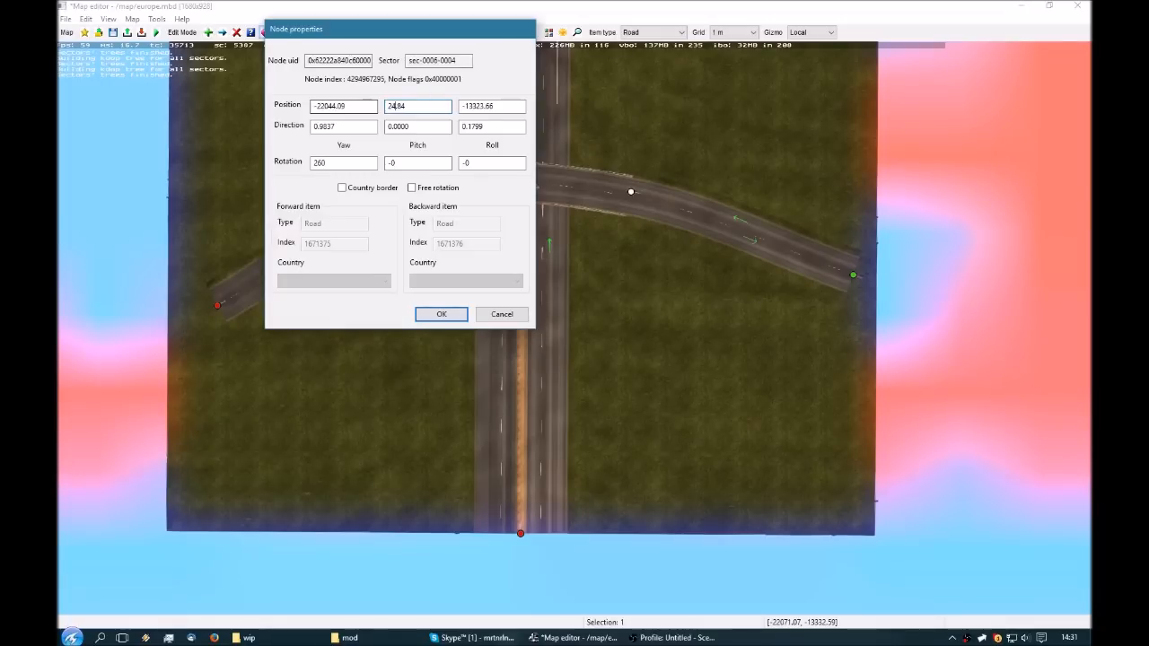
pyautogui.press('Return')
pyautogui.click(420, 188)
pyautogui.doubleClick(420, 104)
pyautogui.write('16.84')
pyautogui.press('BackSpace')
pyautogui.press('BackSpace')
pyautogui.write('2')
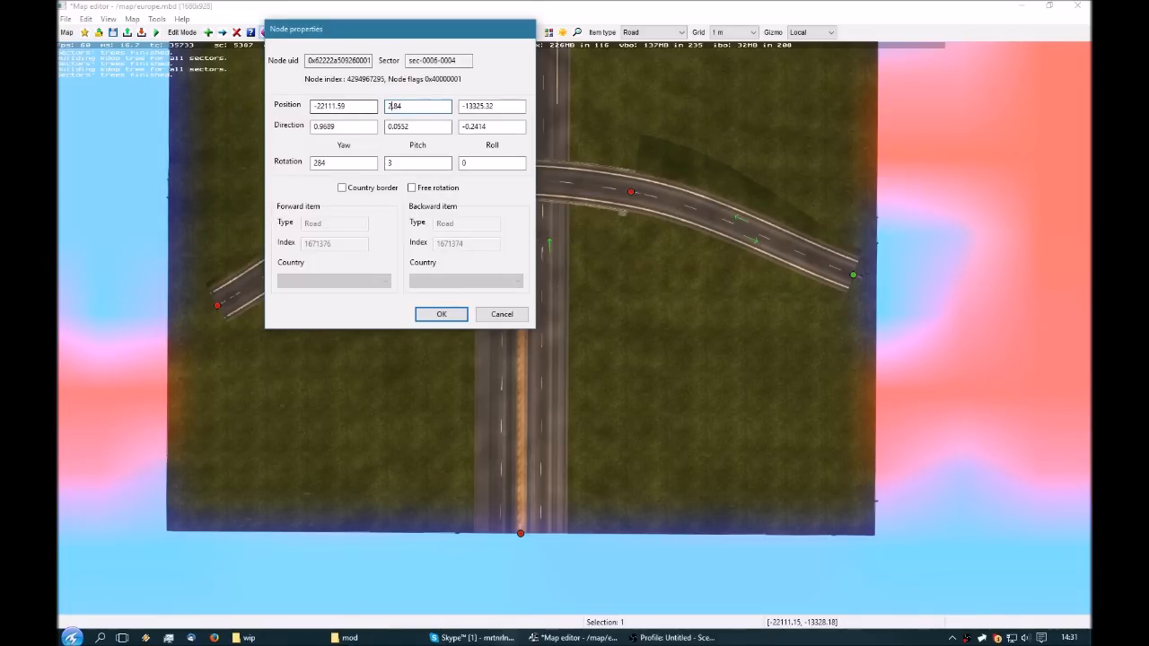
pyautogui.press('Return')
pyautogui.press('p')
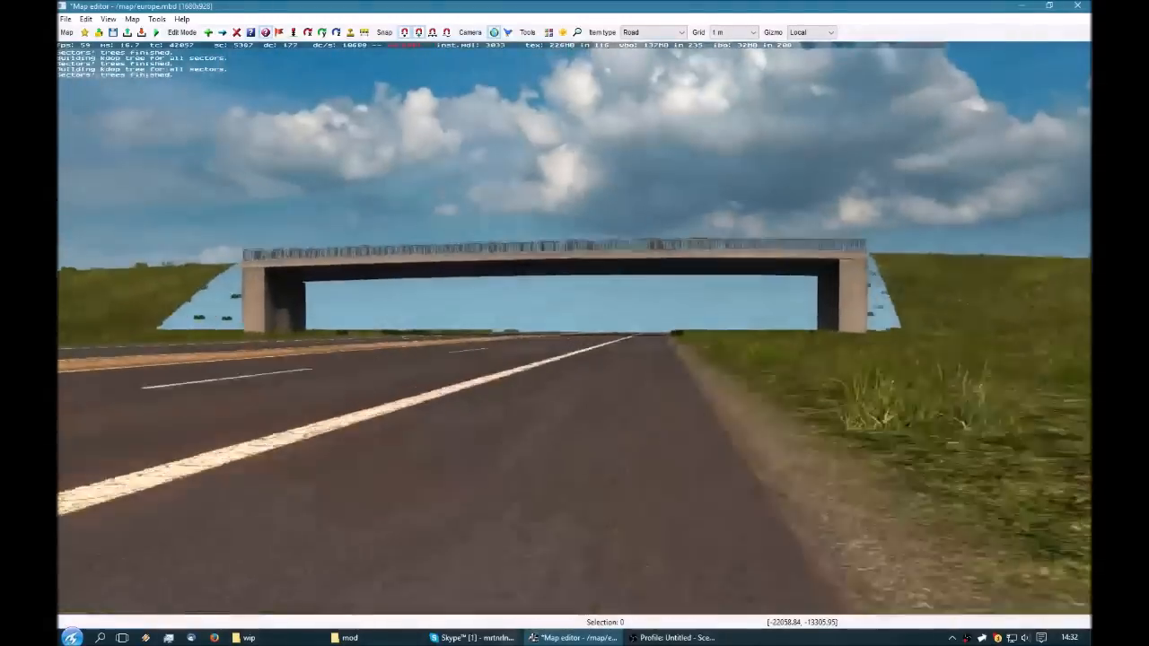
pyautogui.press('Up')
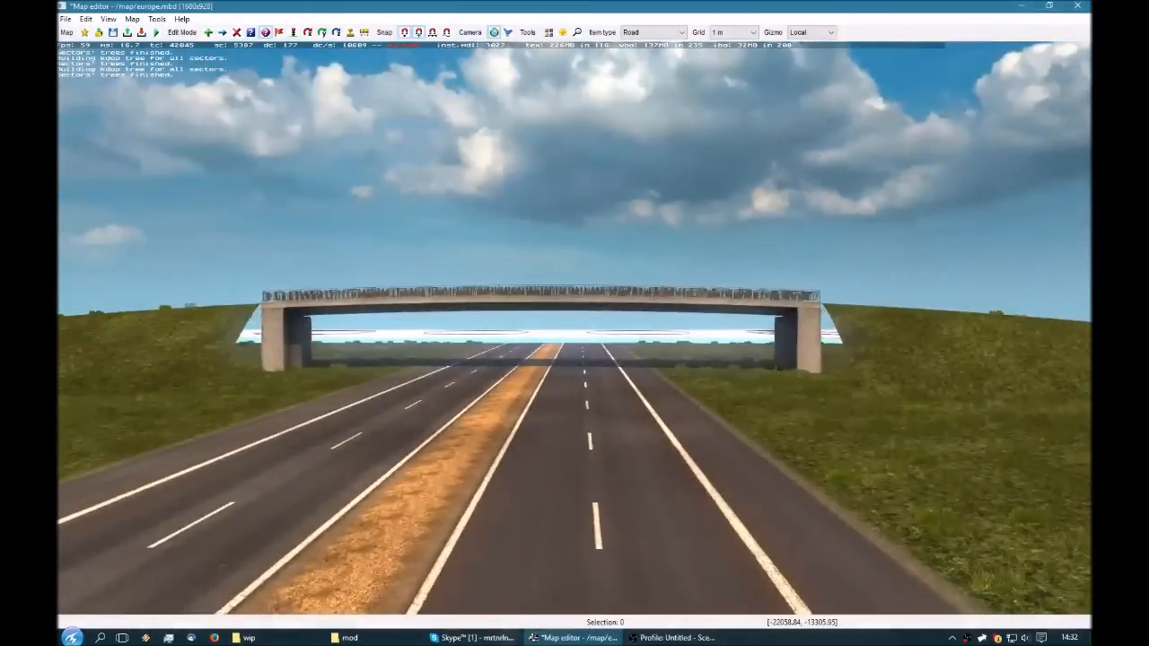
pyautogui.press('Up')
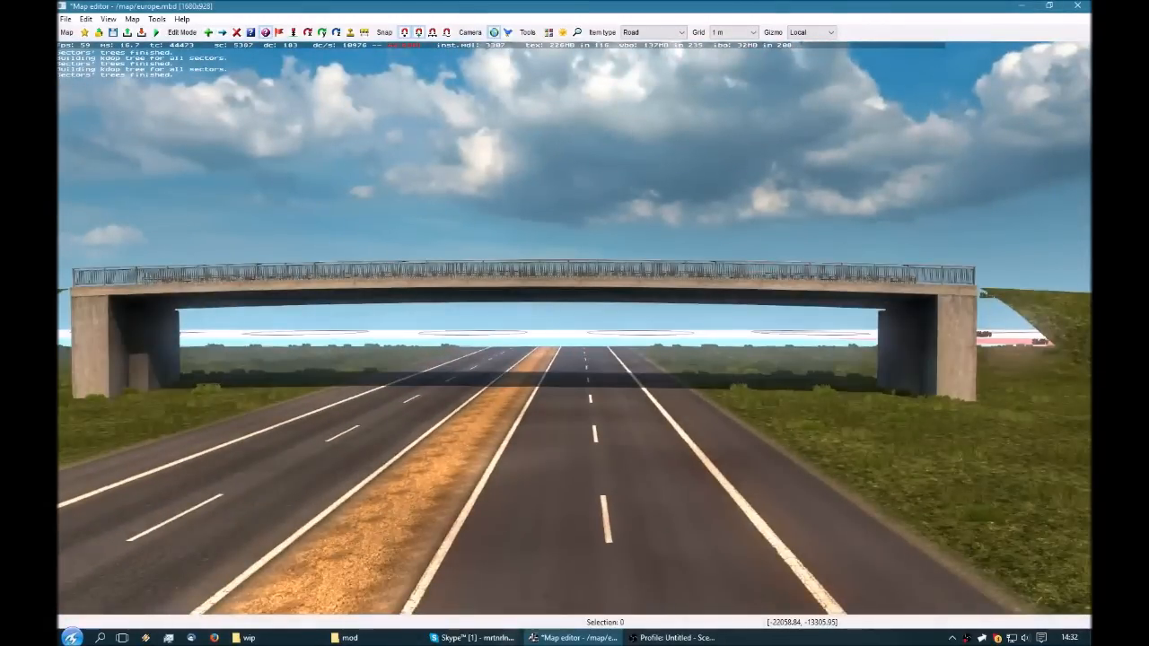
pyautogui.press('p')
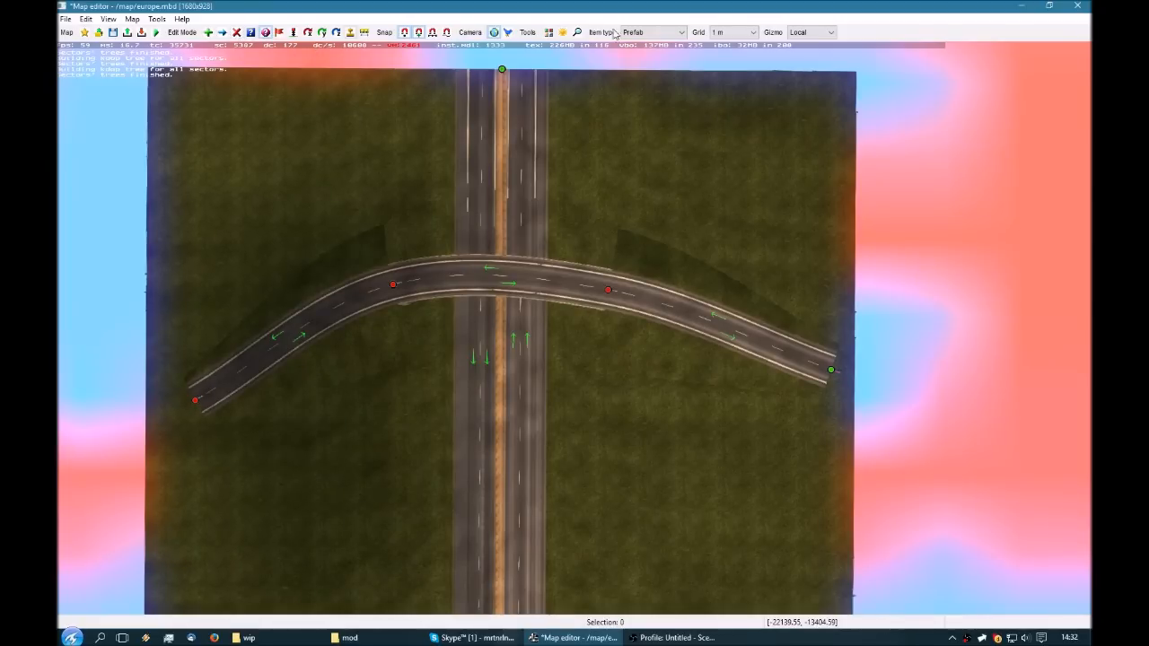
# Switch the item type to Model and open the default properties for new models.
pyautogui.click(650, 33)
pyautogui.click(631, 78)
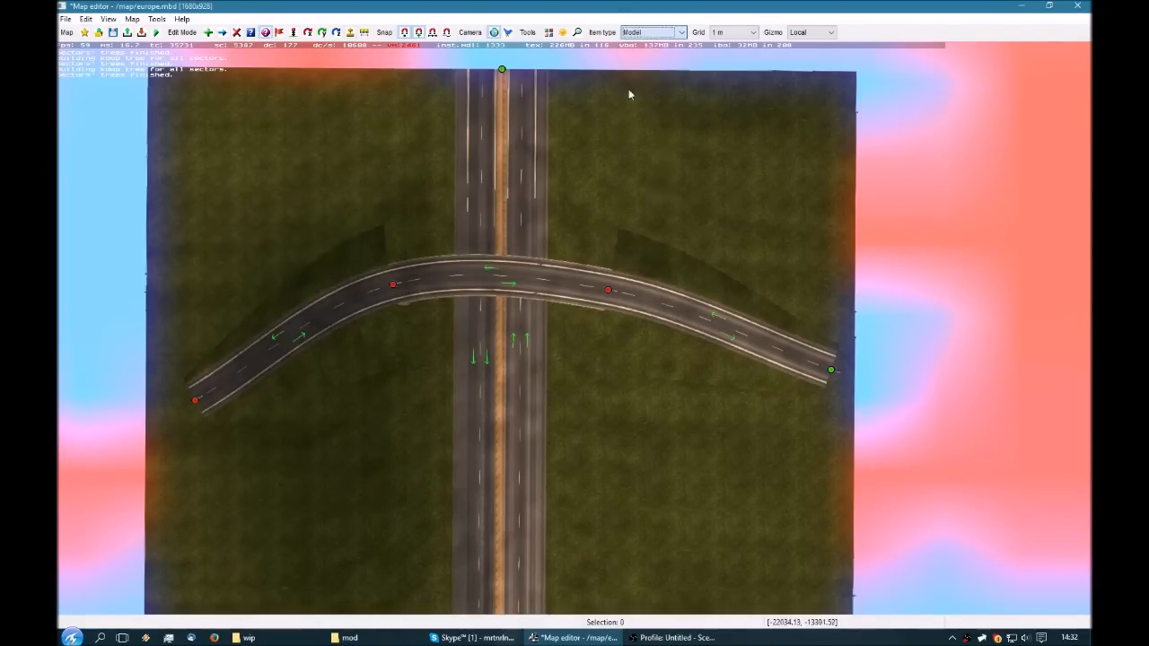
pyautogui.rightClick(349, 165)
# Choose vehicle/trailer/food/trailer_food.pmd from all categories as the default model for placement.
pyautogui.click(481, 100)
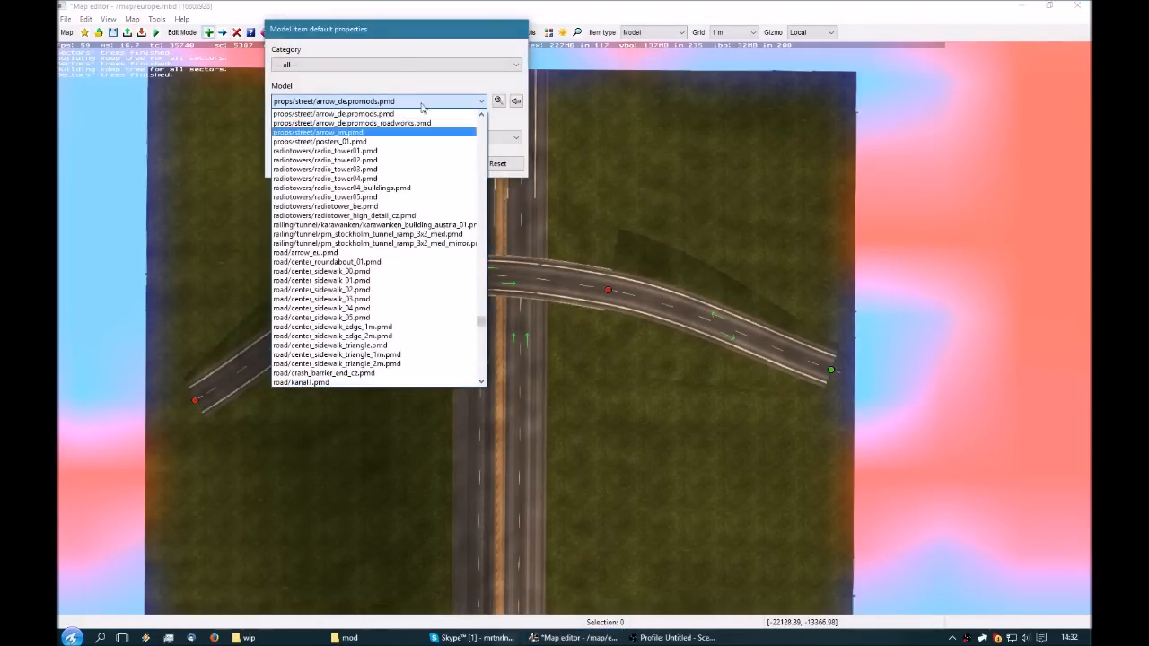
pyautogui.click(398, 65)
pyautogui.click(398, 67)
pyautogui.click(414, 99)
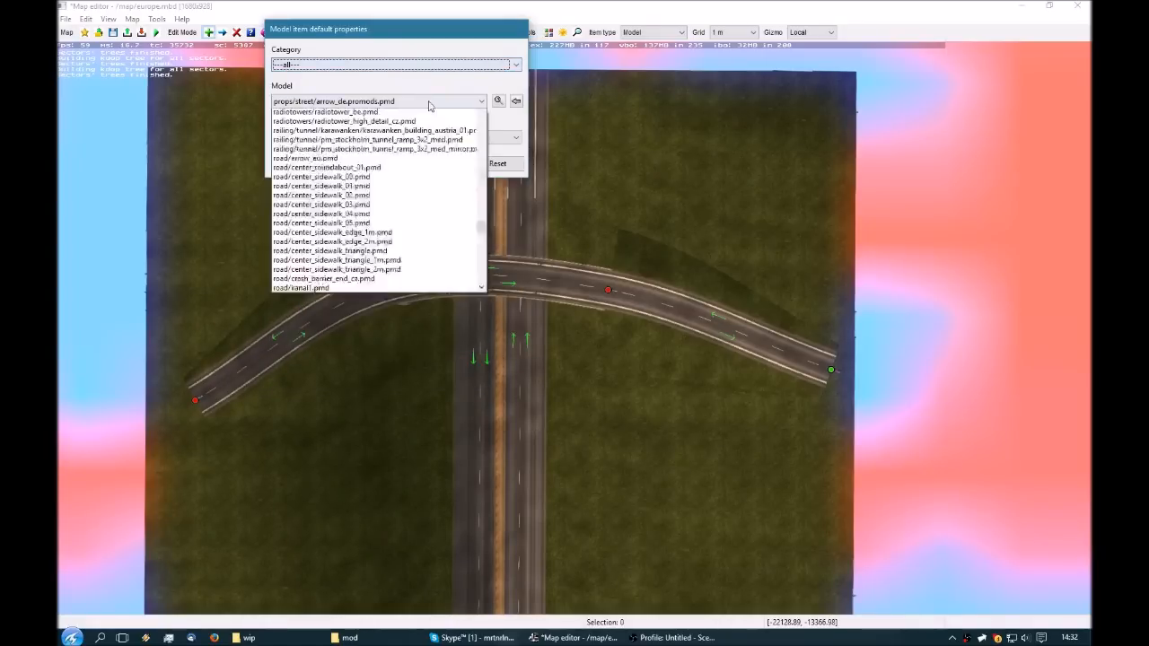
pyautogui.scroll(-10, 484, 332)
pyautogui.scroll(-15, 482, 345)
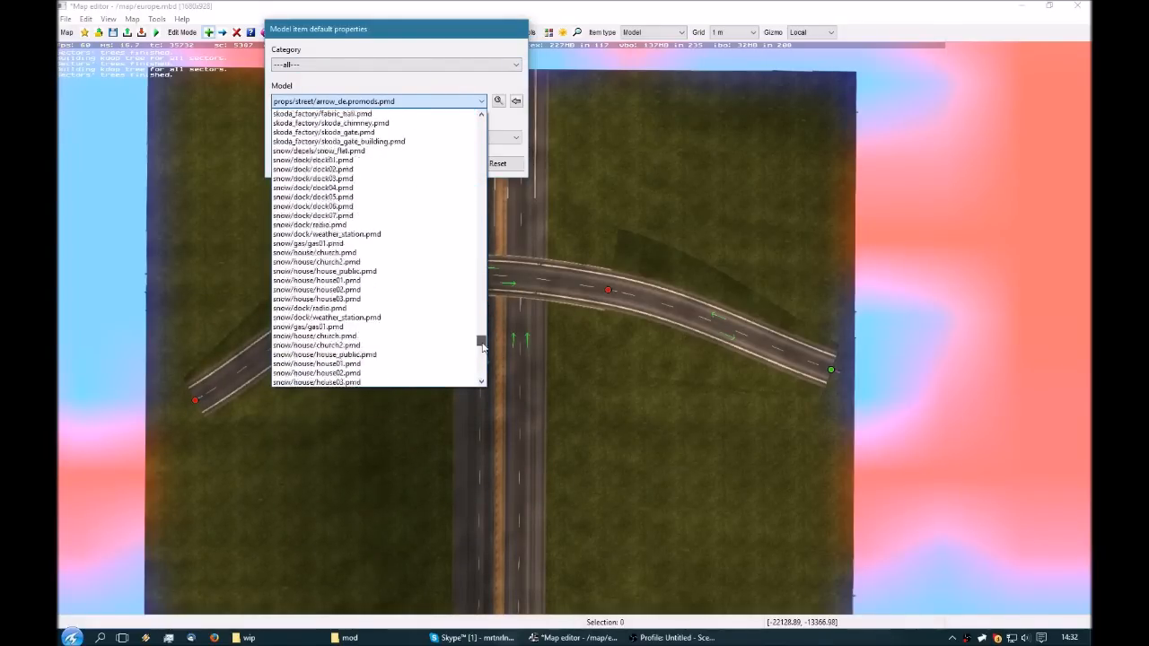
pyautogui.scroll(-2, 483, 357)
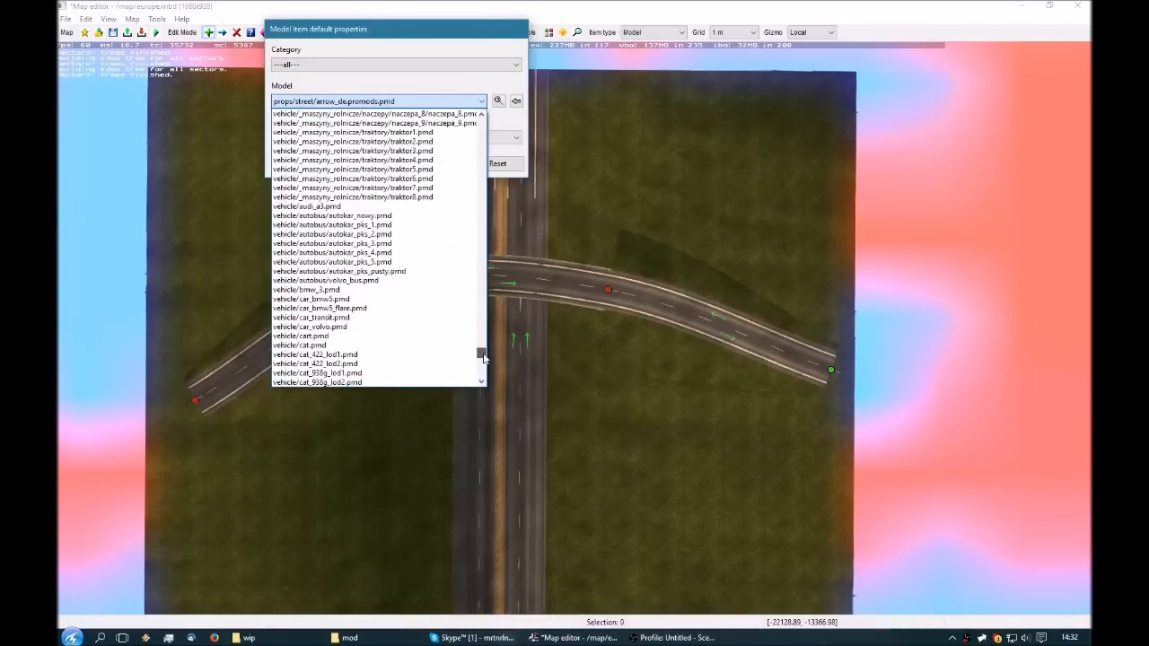
pyautogui.scroll(-6, 371, 274)
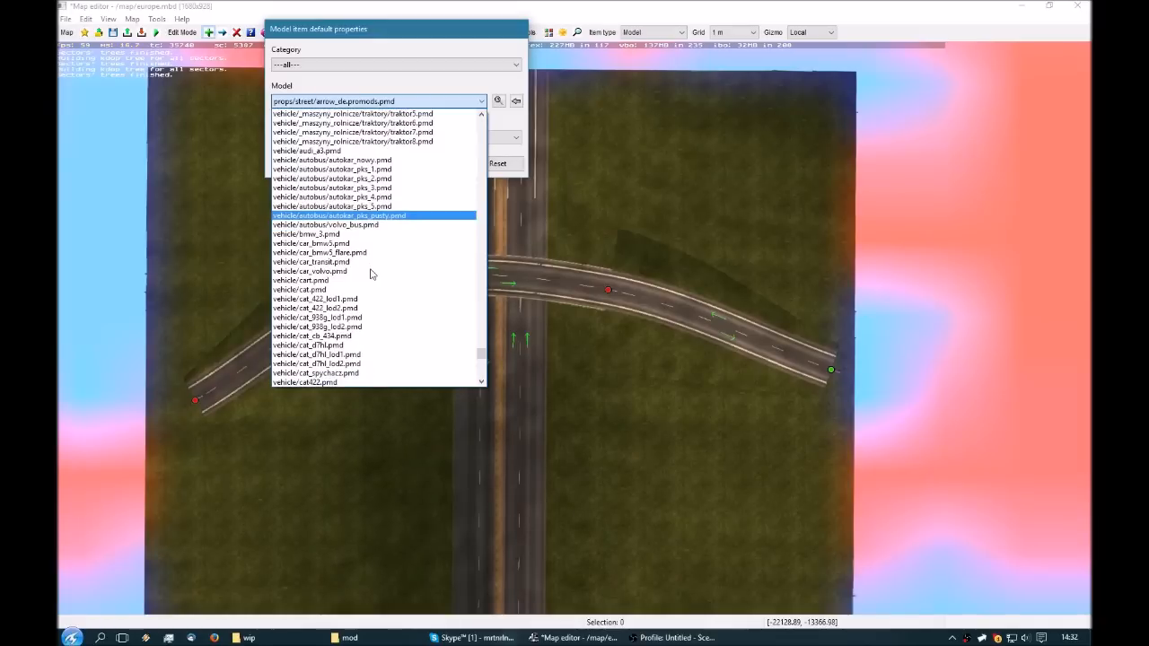
pyautogui.scroll(-4, 371, 274)
pyautogui.scroll(-4, 370, 273)
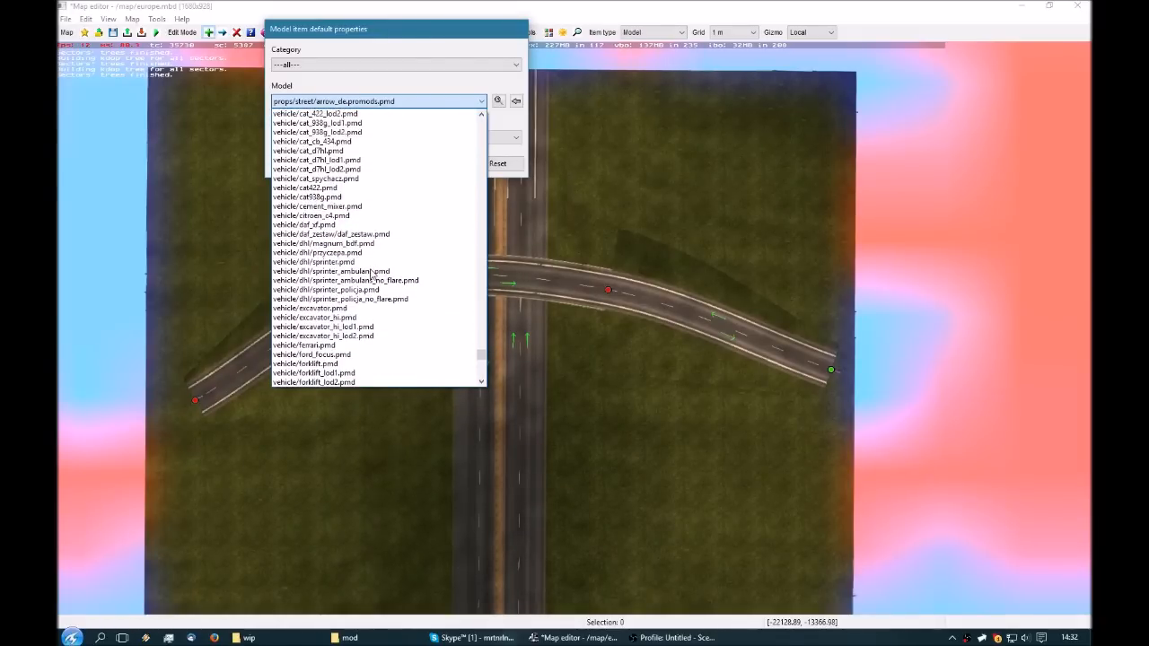
pyautogui.scroll(-4, 361, 286)
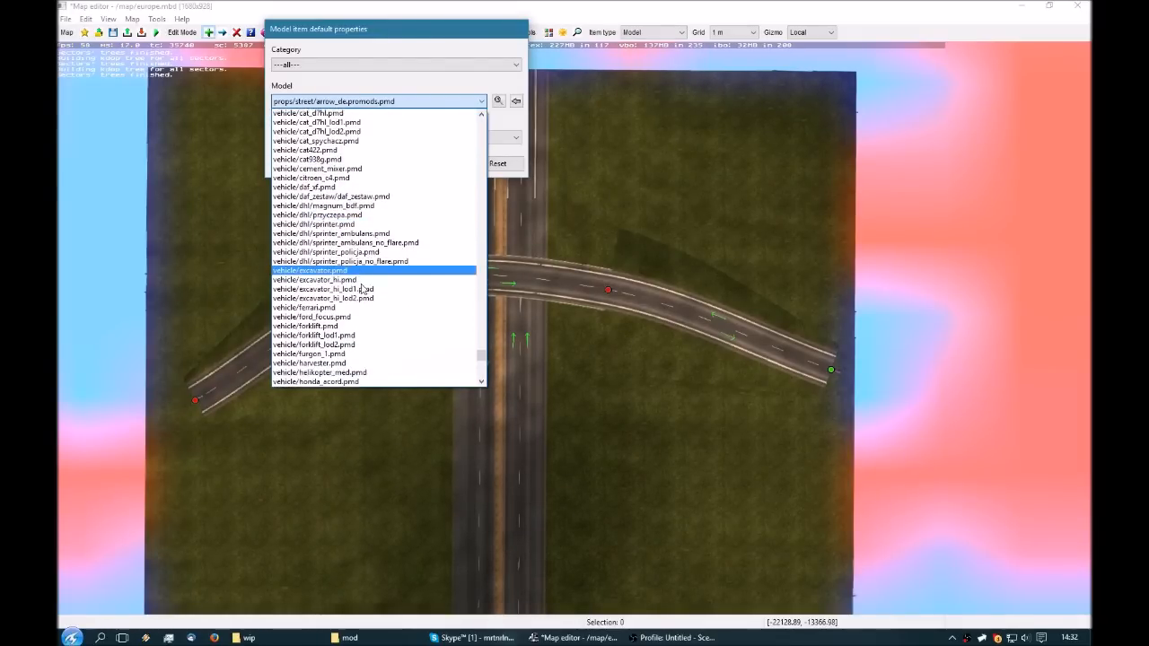
pyautogui.scroll(-3, 361, 288)
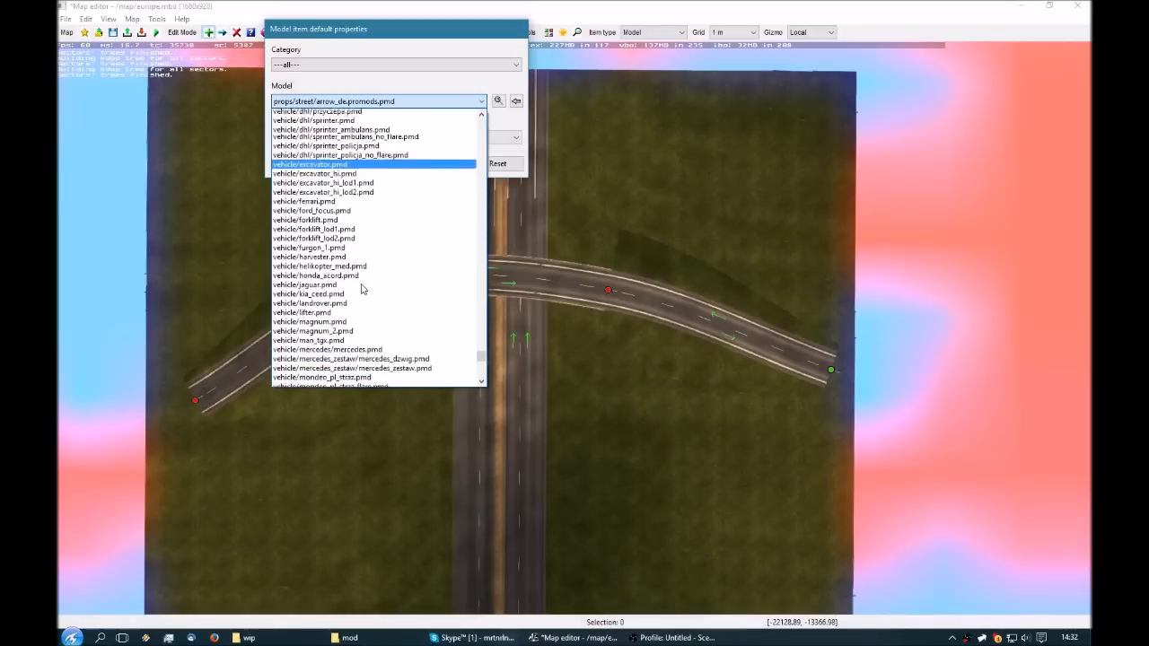
pyautogui.scroll(-3, 362, 291)
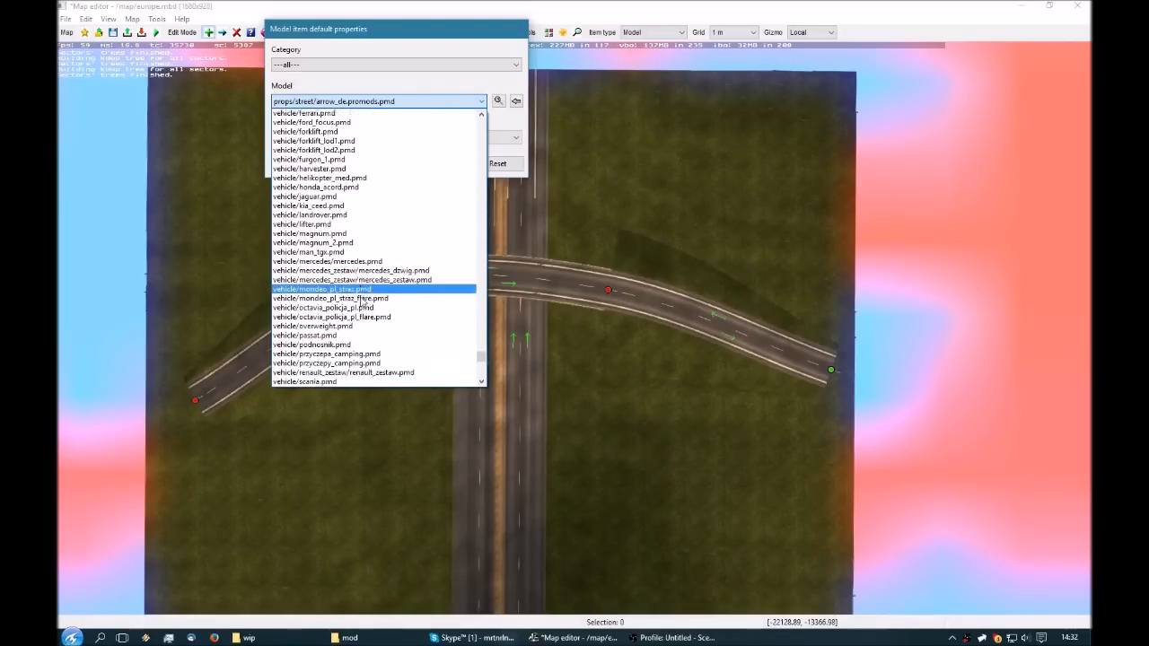
pyautogui.scroll(-3, 361, 301)
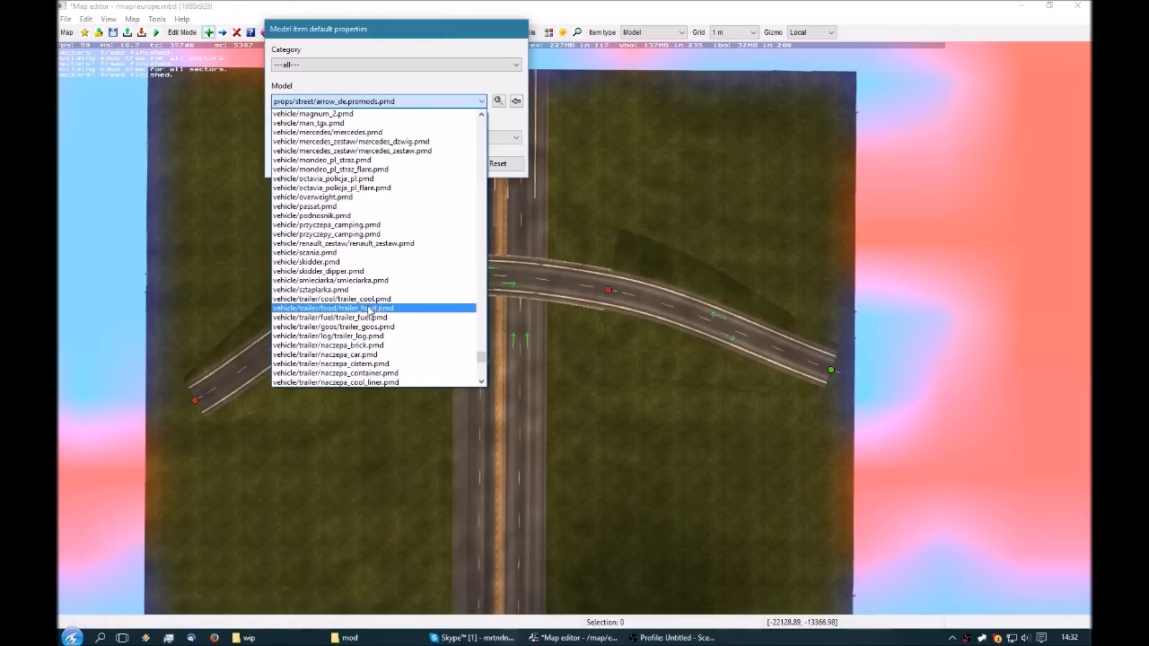
pyautogui.click(364, 308)
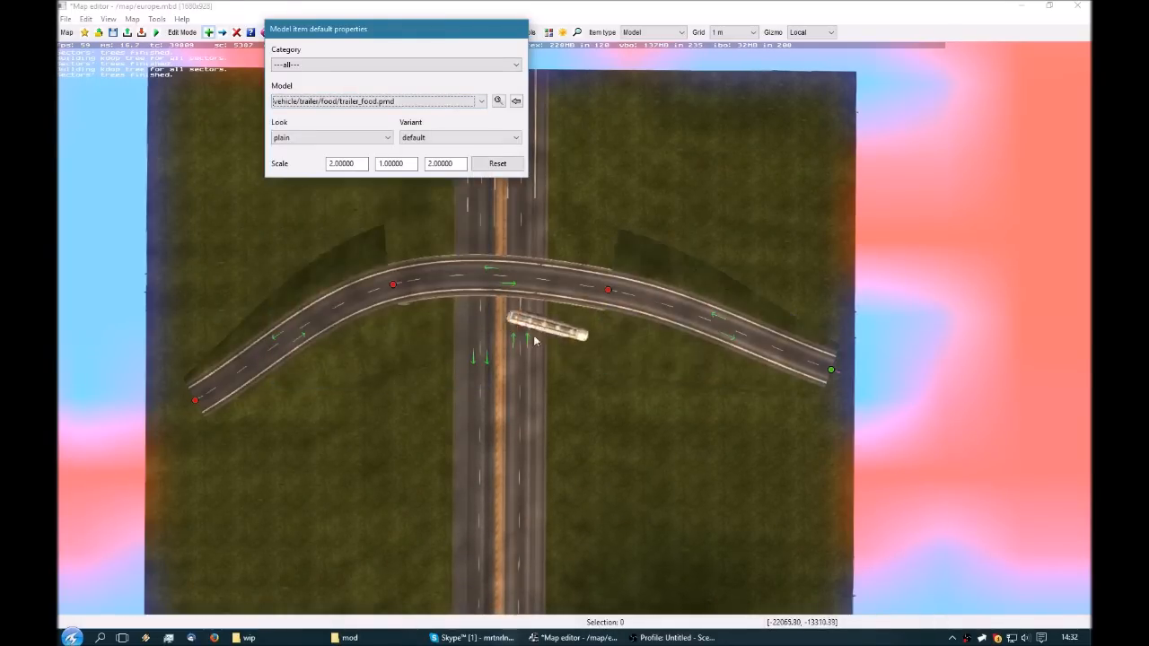
# Set the model scale to 1 on all axes and place the trailer on the northbound carriageway just south of the bridge, aligned with the lanes.
pyautogui.moveTo(488, 393); pyautogui.dragTo(526, 403, button='right')
pyautogui.moveTo(366, 165); pyautogui.dragTo(325, 165)
pyautogui.write('1')
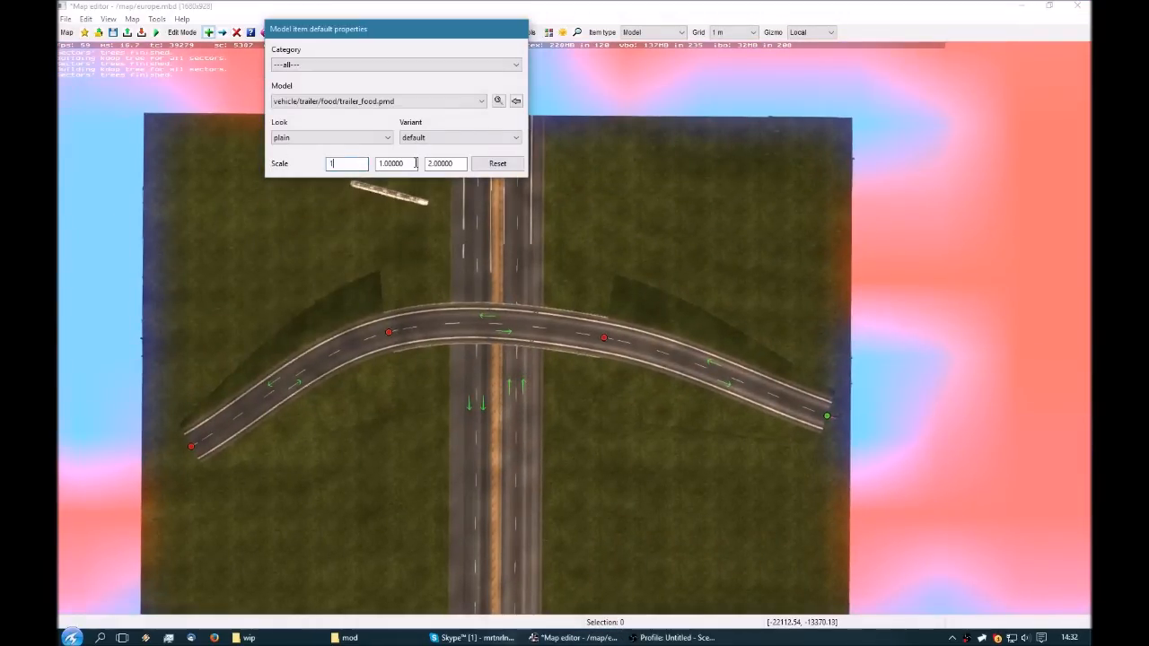
pyautogui.click(523, 368)
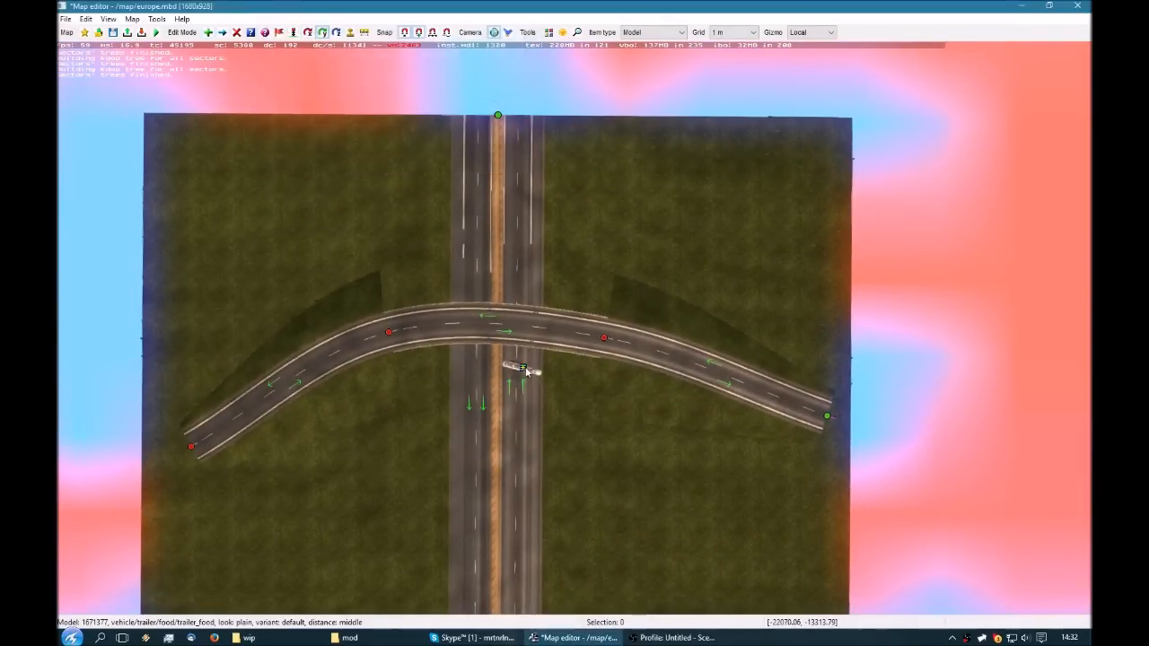
pyautogui.press('m')
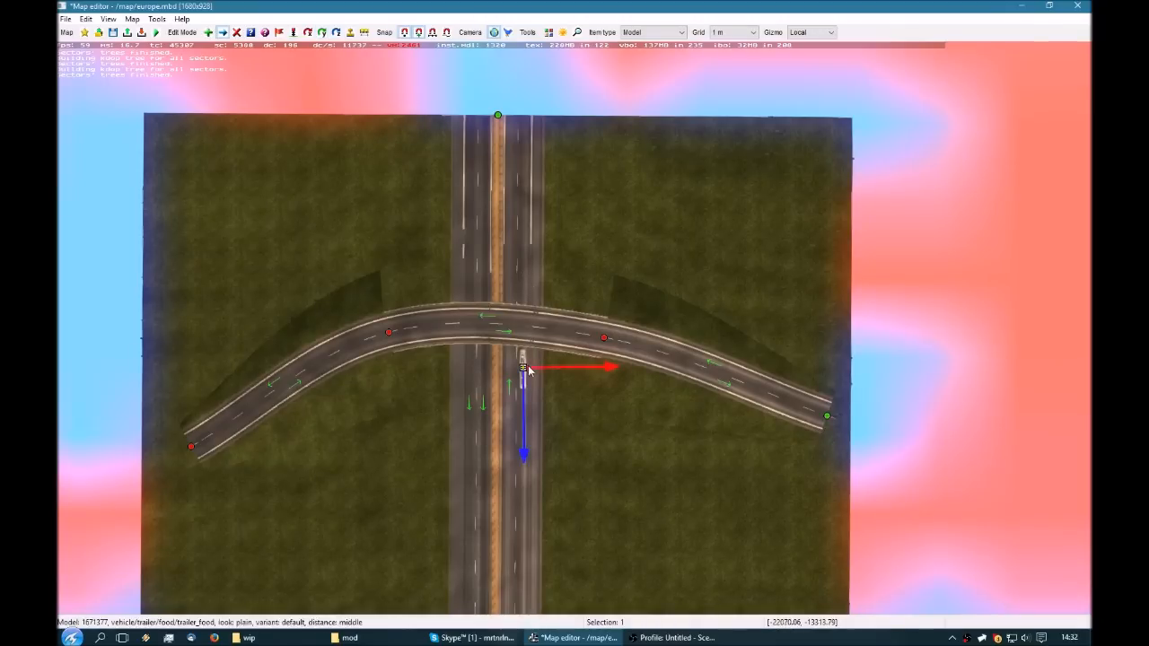
pyautogui.moveTo(525, 332); pyautogui.dragTo(526, 332)
# Examine the clearance between the trailer and the underside of the bridge from highway level.
pyautogui.moveTo(526, 332); pyautogui.dragTo(584, 243, button='middle')
pyautogui.scroll(3, 574, 328)
pyautogui.moveTo(574, 328); pyautogui.dragTo(242, 355, button='middle')
pyautogui.scroll(3, 574, 328)
pyautogui.scroll(-3, 574, 329)
pyautogui.moveTo(574, 328); pyautogui.dragTo(808, 341, button='middle')
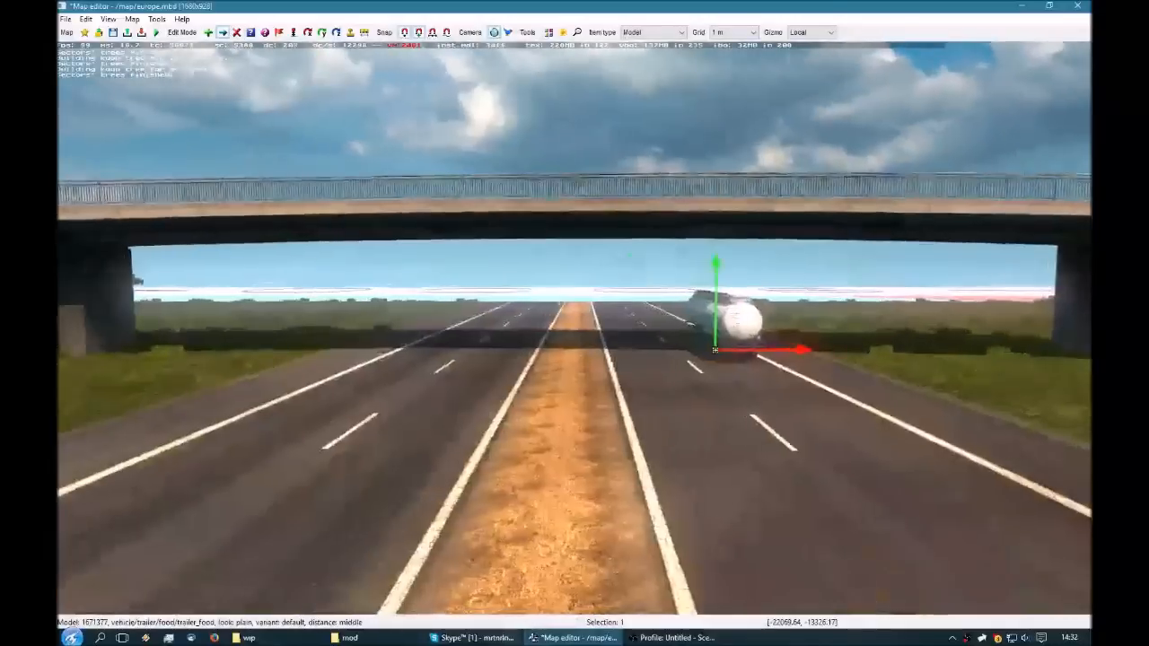
pyautogui.scroll(-3, 574, 328)
pyautogui.moveTo(574, 329); pyautogui.dragTo(664, 357, button='middle')
# Lower both end nodes of the bridge segment to a height of 22.84 and check the clearance above the trailer.
pyautogui.press('p')
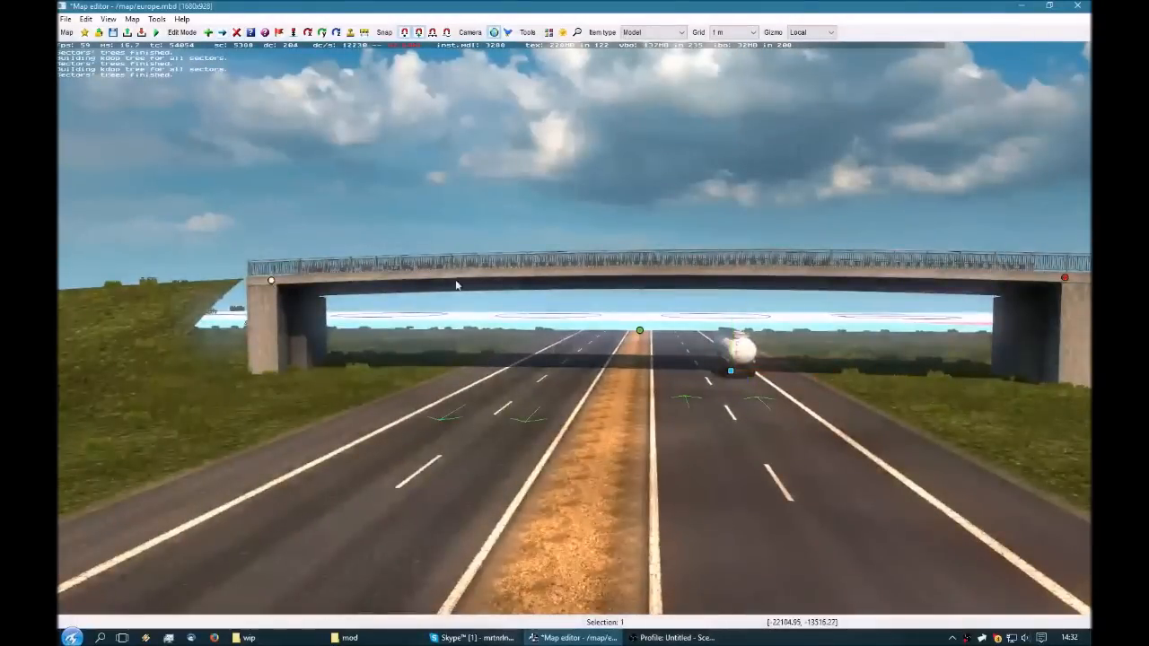
pyautogui.scroll(-4, 1066, 280)
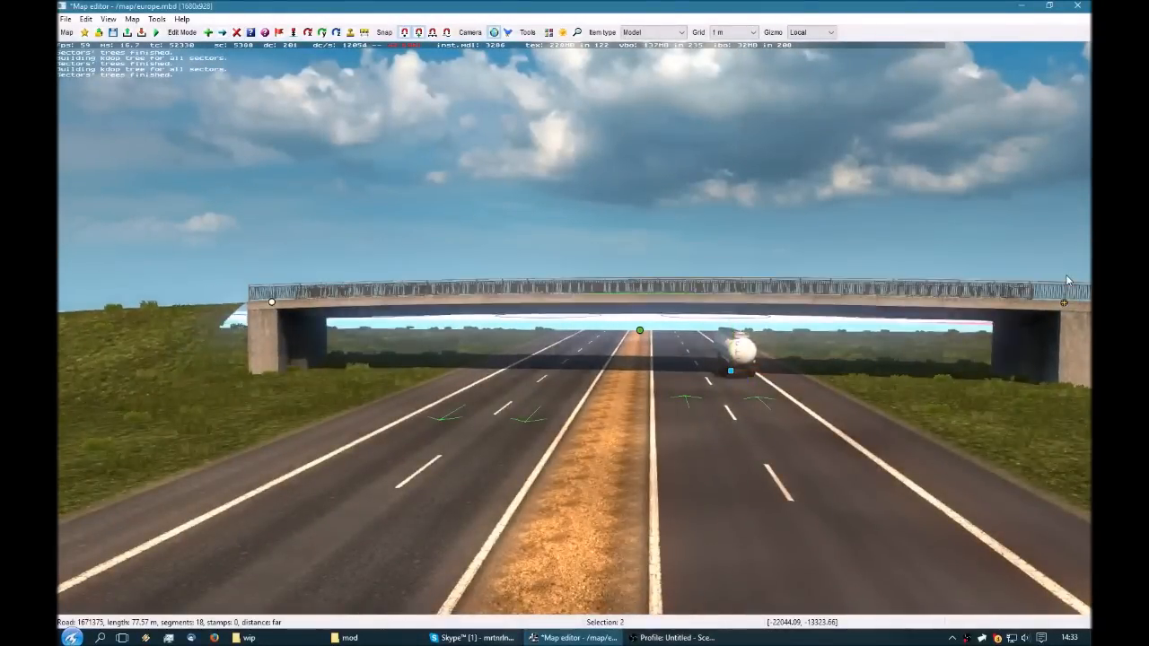
pyautogui.moveTo(1068, 280); pyautogui.dragTo(1080, 280, button='middle')
pyautogui.moveTo(1045, 314); pyautogui.dragTo(934, 296, button='middle')
pyautogui.scroll(4, 626, 329)
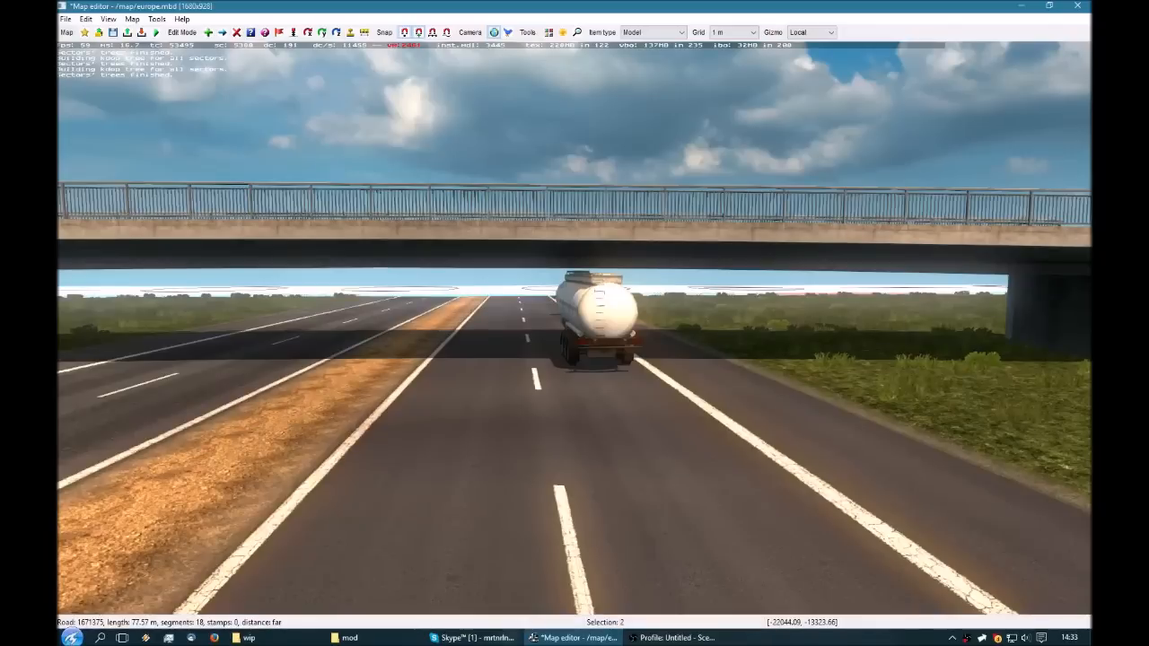
# Delete the trailer from the highway and enable free rotation on the nodes at both ends of the bridge segment.
pyautogui.press('pageup')
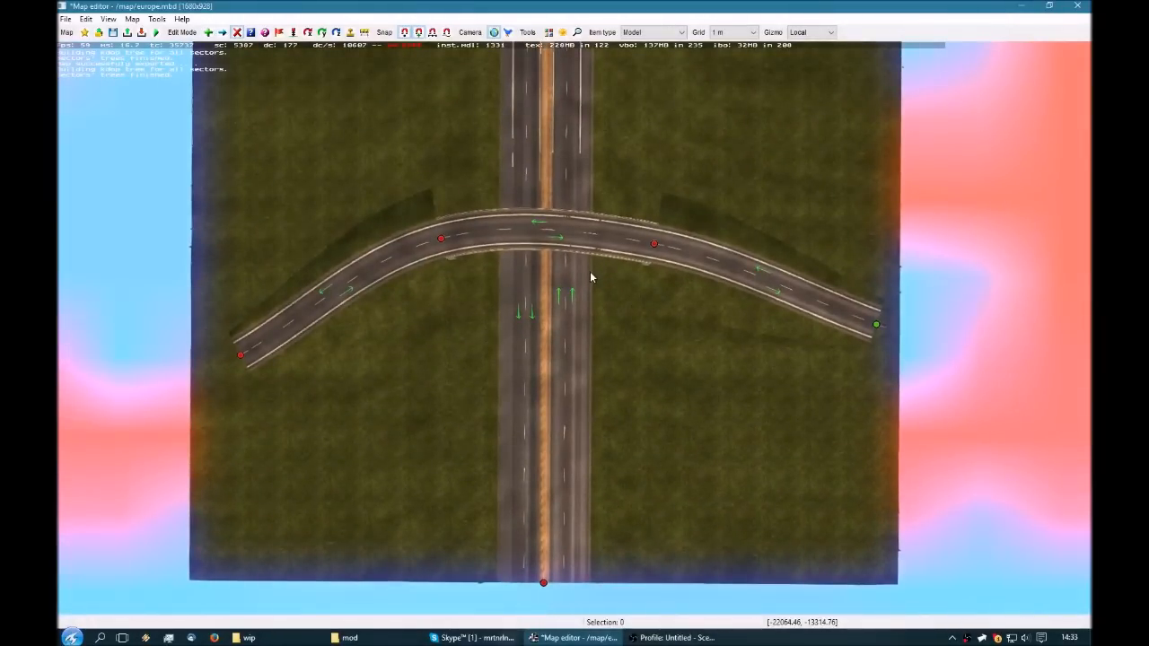
pyautogui.moveTo(591, 273); pyautogui.dragTo(619, 290, button='right')
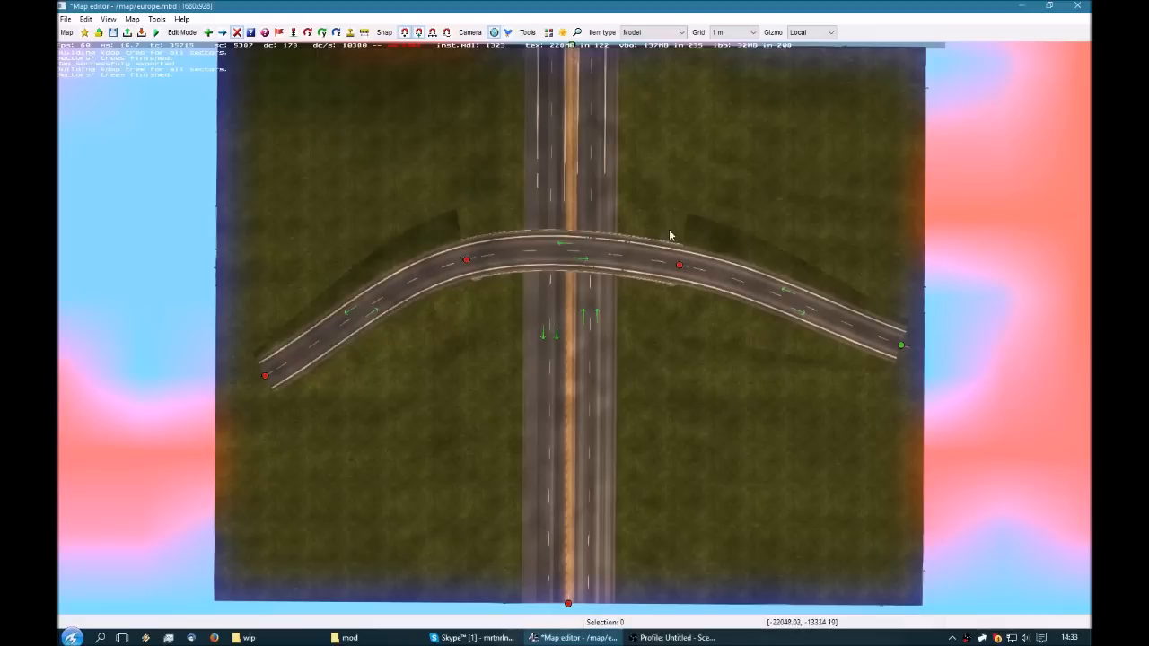
pyautogui.scroll(5, 669, 235)
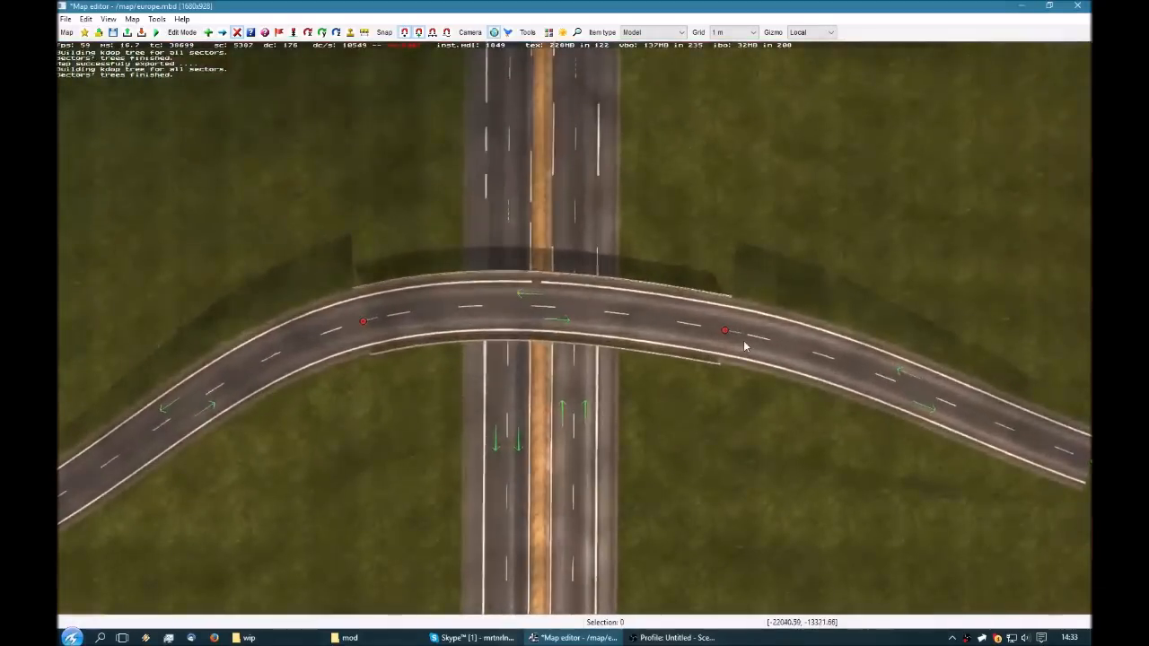
pyautogui.doubleClick(725, 331)
pyautogui.click(449, 313)
pyautogui.doubleClick(724, 330)
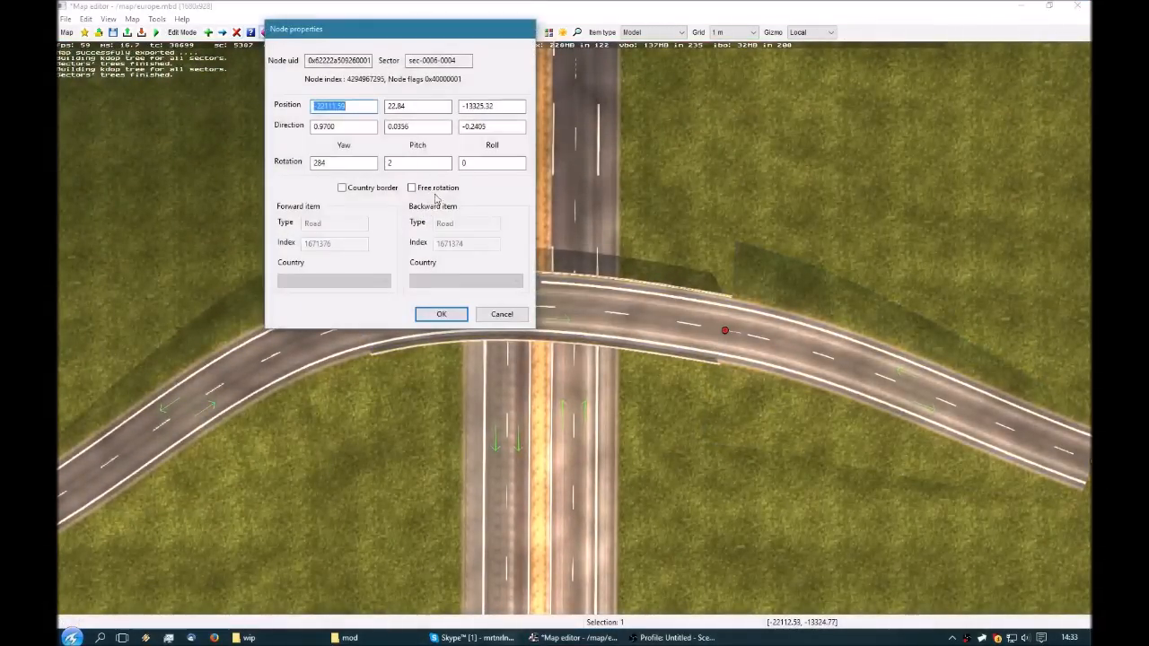
pyautogui.click(436, 190)
pyautogui.click(450, 311)
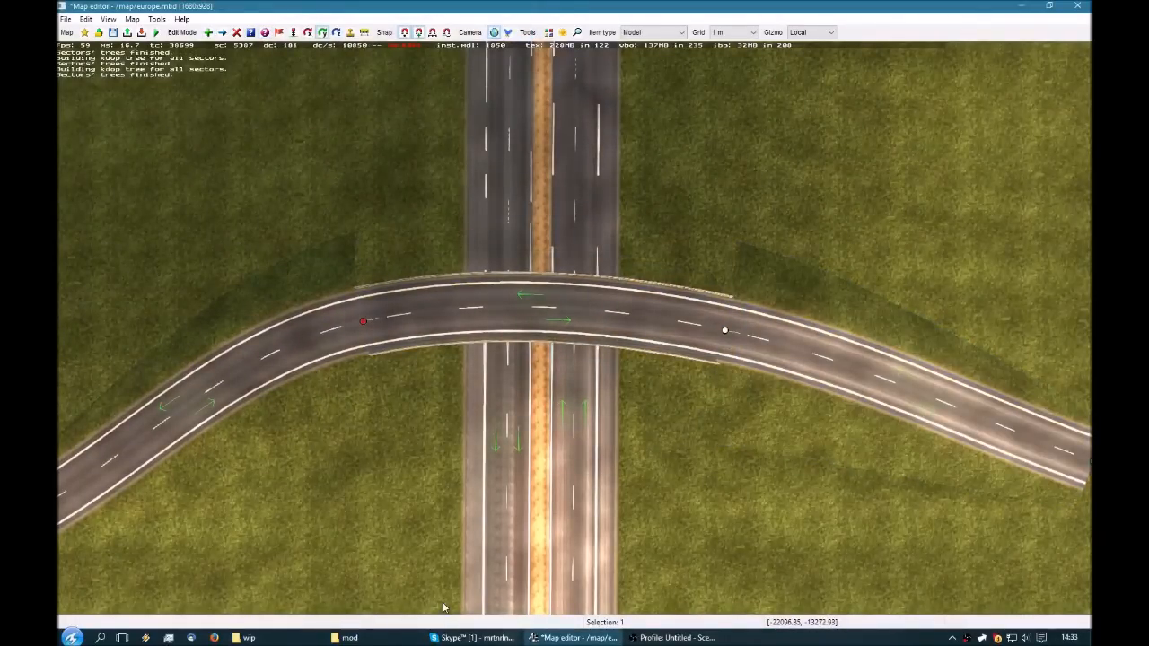
# Split the bridge segment at its middle, and split each of the two halves once more.
pyautogui.moveTo(650, 495); pyautogui.dragTo(681, 404, button='right')
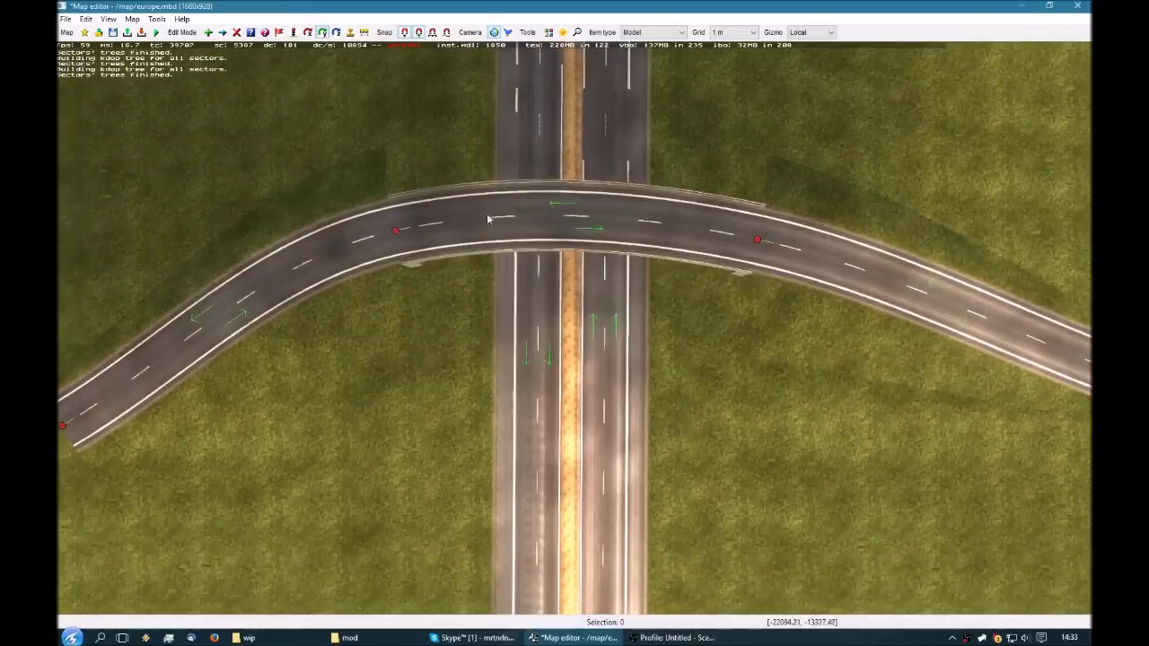
pyautogui.click(405, 230)
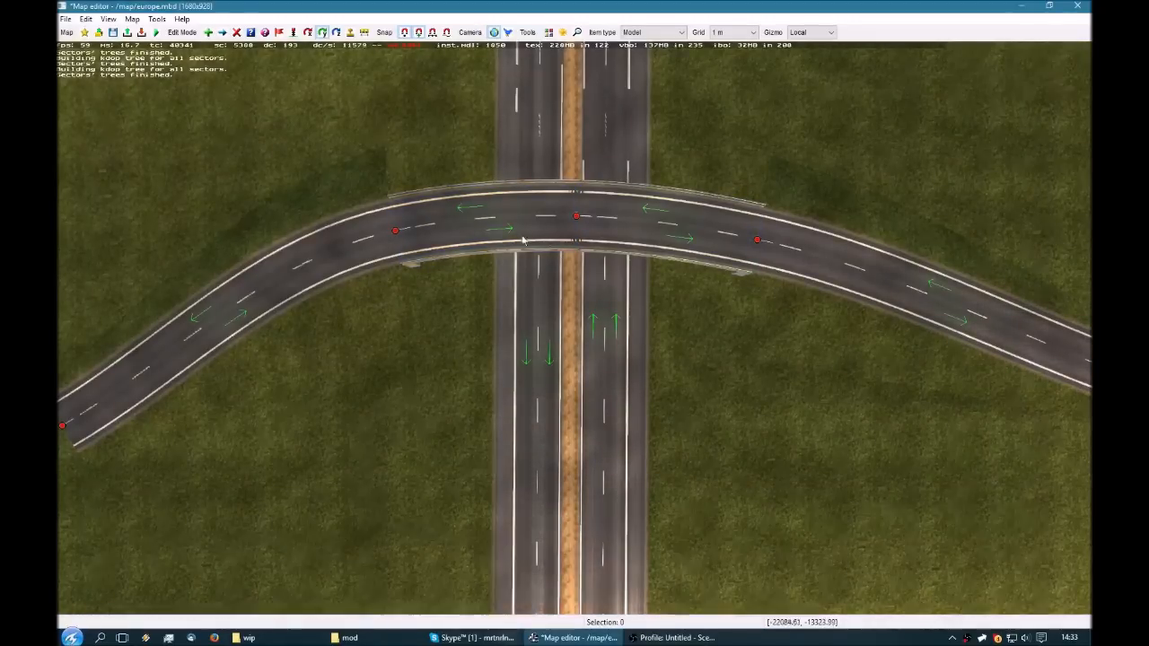
pyautogui.click(401, 236)
pyautogui.click(581, 224)
# Delete the bridge piece just east of the middle node and join that node to the next one east, forming one central span.
pyautogui.press('d')
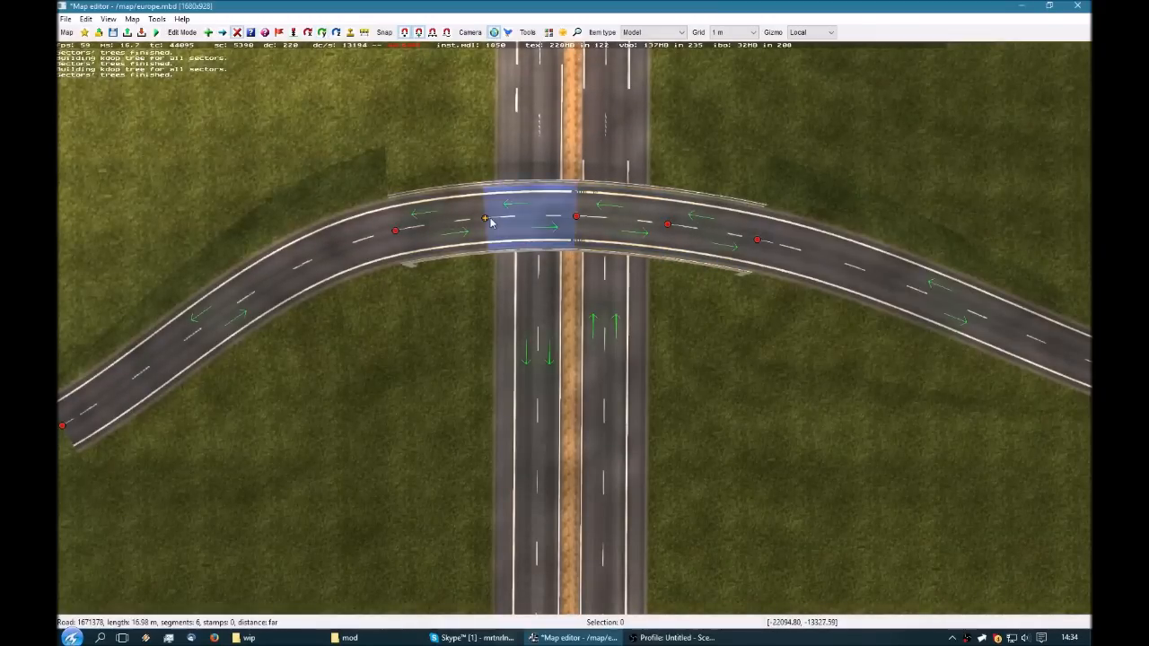
pyautogui.click(576, 219)
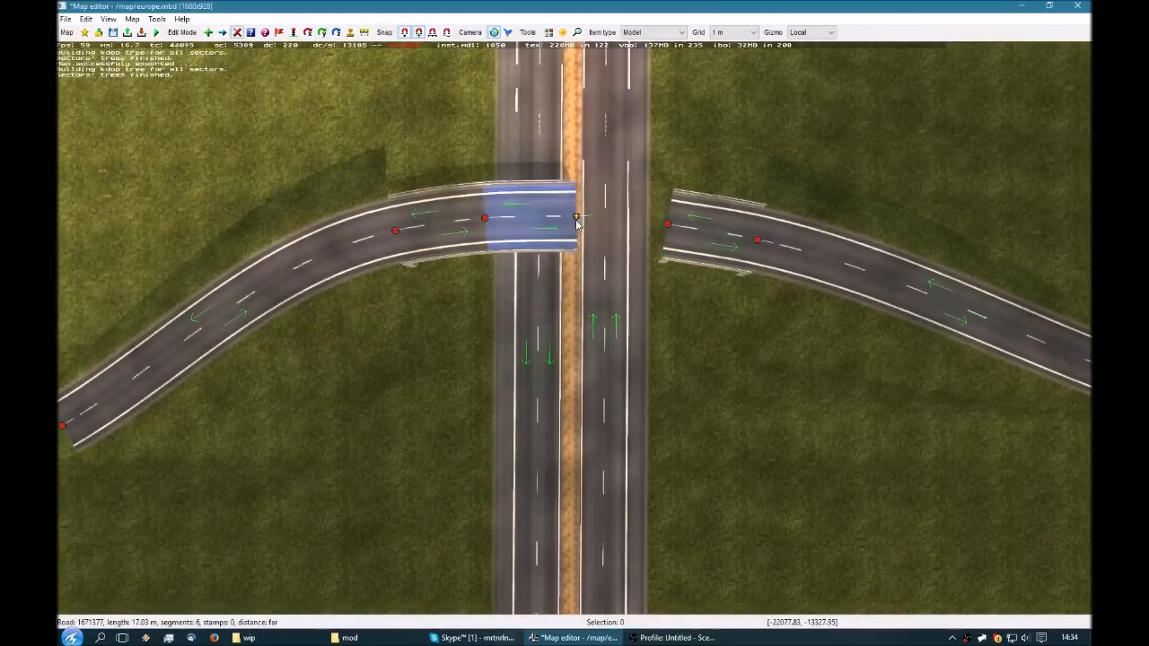
pyautogui.moveTo(576, 221); pyautogui.dragTo(666, 224)
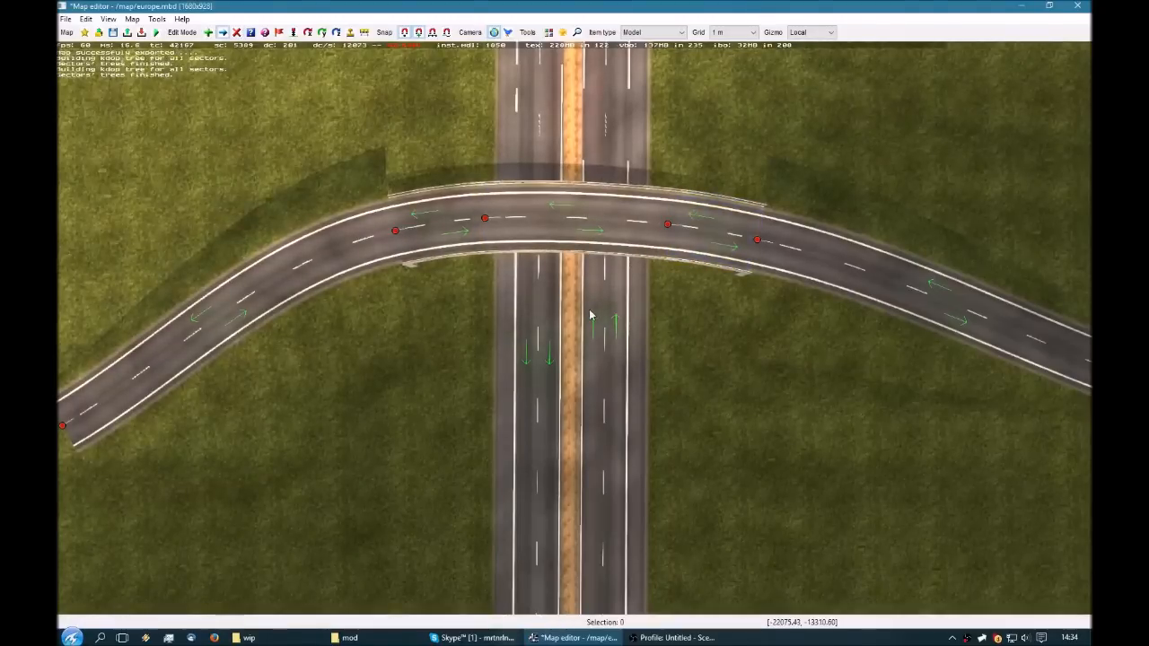
# Set the first left railing of the bridge's two short outer segments to /model2/railing/bridge/simple_wall_sc.pmd.
pyautogui.click(485, 218)
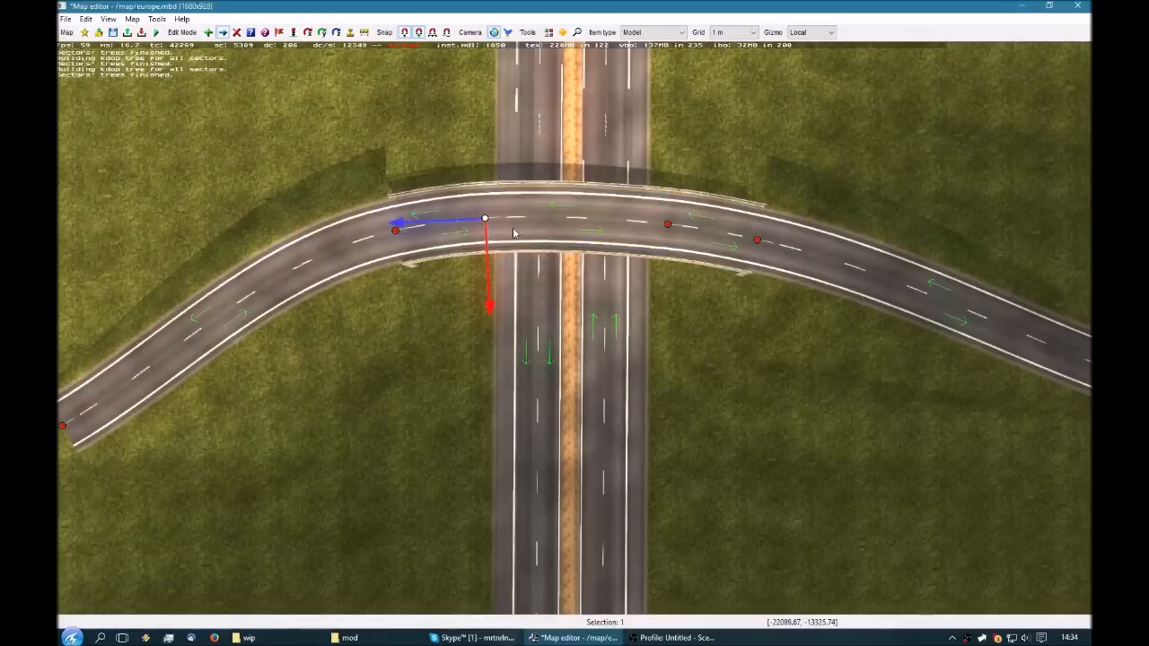
pyautogui.click(395, 231)
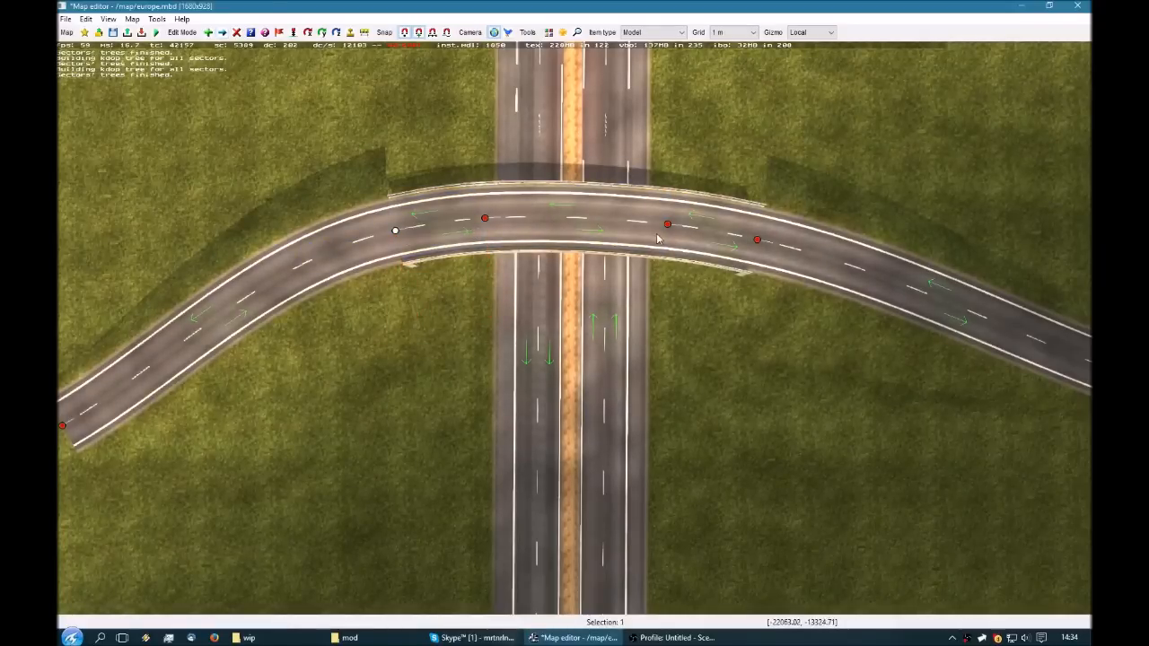
pyautogui.press('Return')
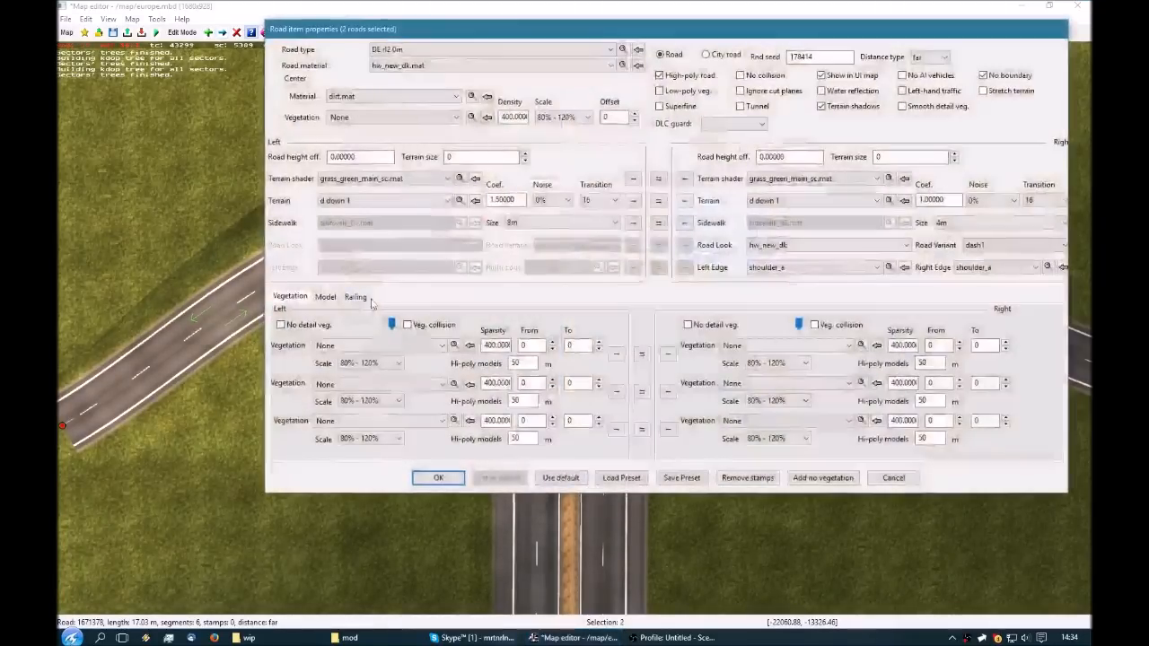
pyautogui.click(356, 296)
pyautogui.click(392, 340)
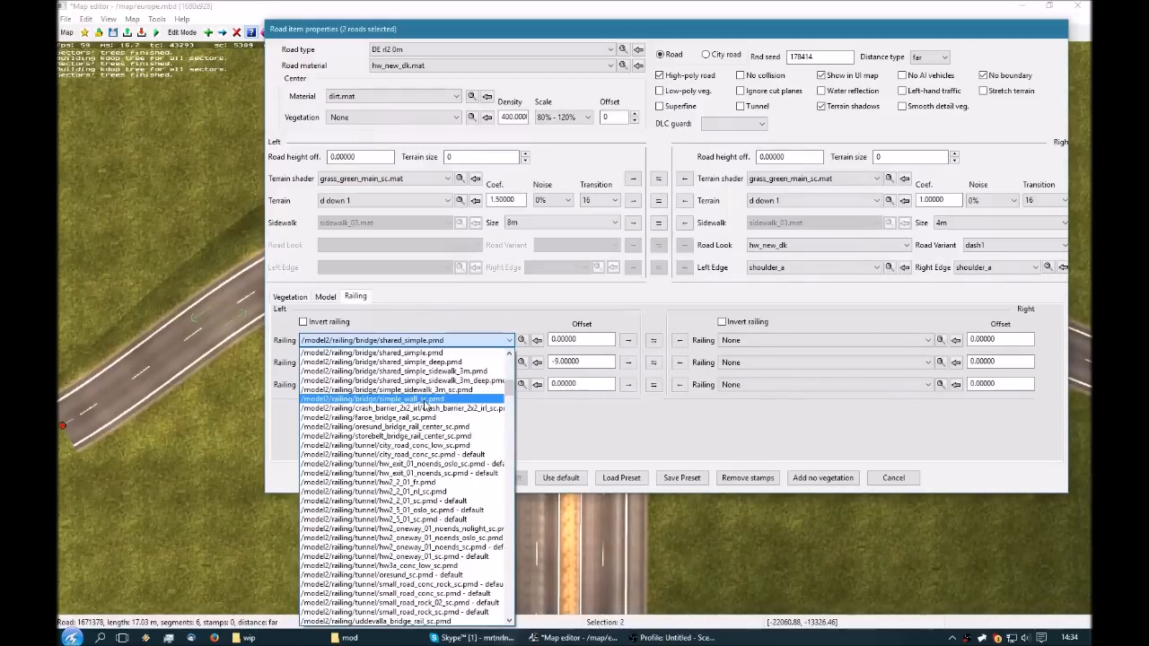
pyautogui.click(426, 406)
pyautogui.press('Return')
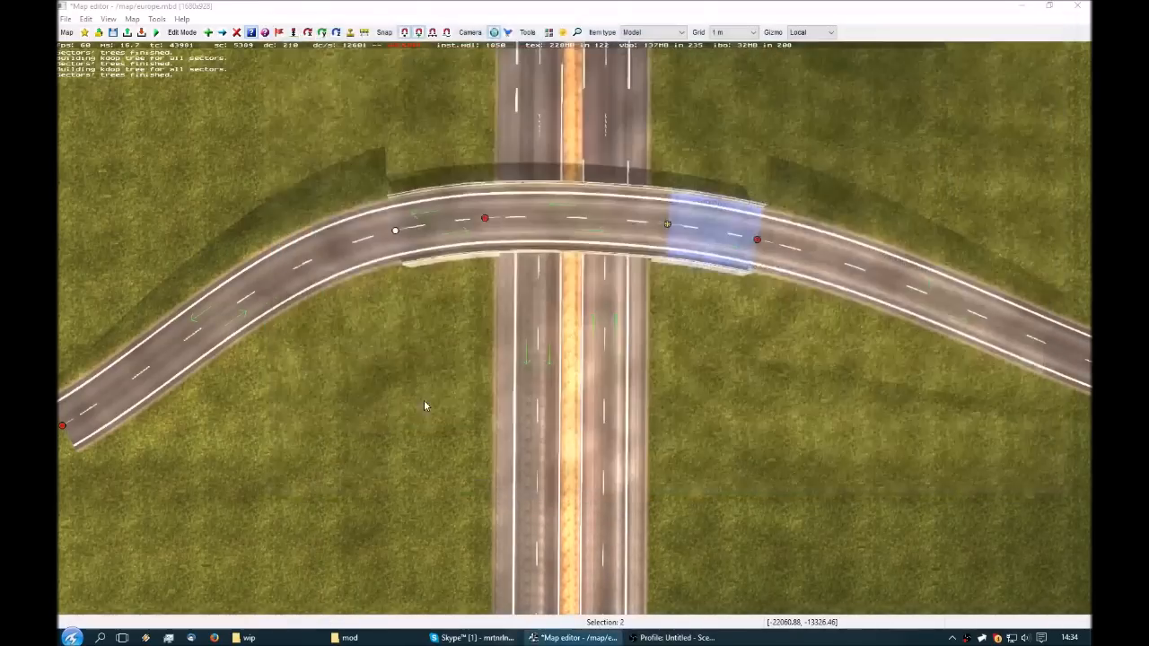
pyautogui.press('Escape')
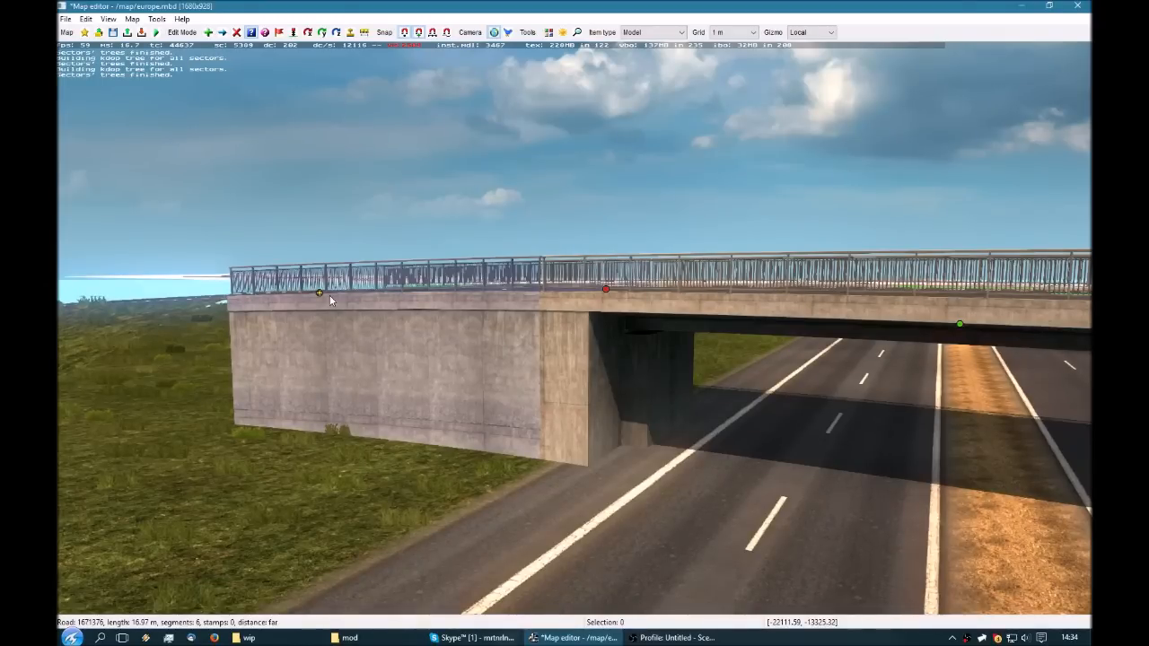
# Slide the central span's western node outward along the road to shorten the western wall segment beside the highway.
pyautogui.press('o')
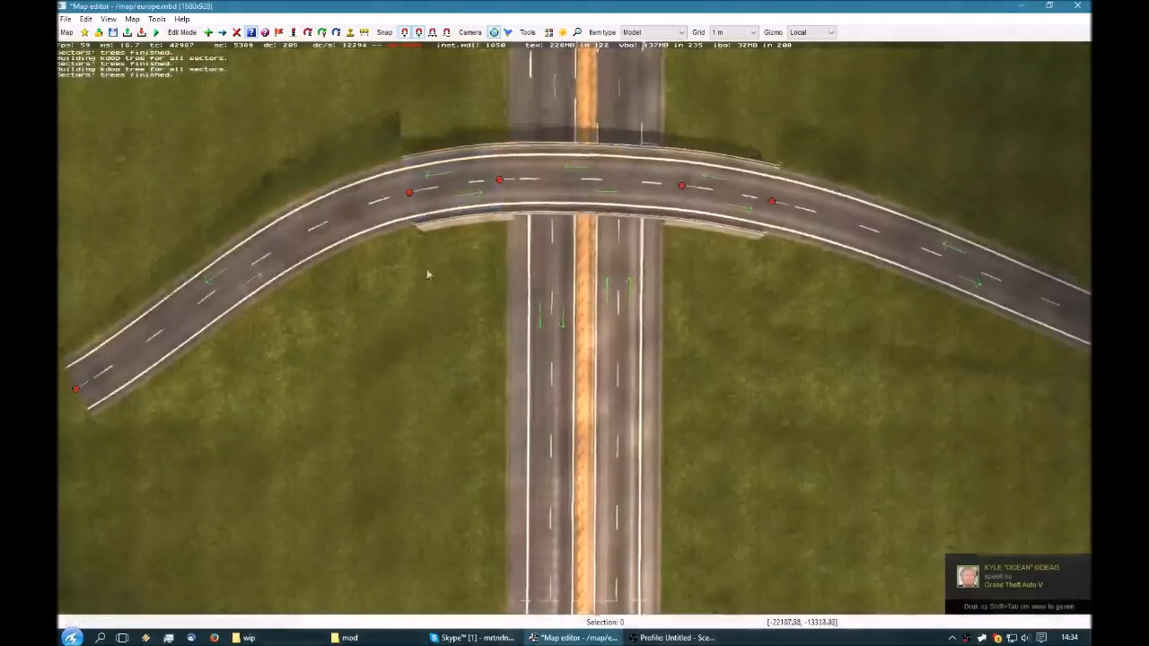
pyautogui.moveTo(458, 169); pyautogui.dragTo(437, 263, button='right')
pyautogui.click(477, 276)
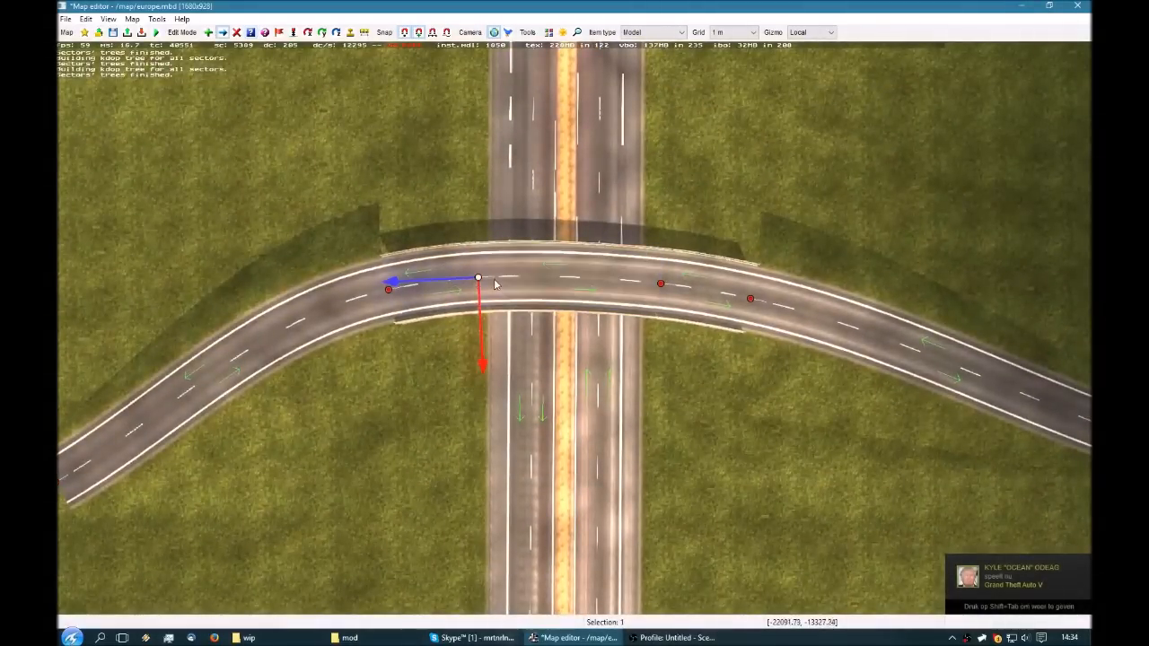
pyautogui.press('o')
pyautogui.moveTo(528, 309)
pyautogui.mouseDown(button='right')
pyautogui.moveTo(484, 350)
pyautogui.moveTo(529, 309)
pyautogui.mouseUp(button='right')
pyautogui.press('o')
pyautogui.press('o')
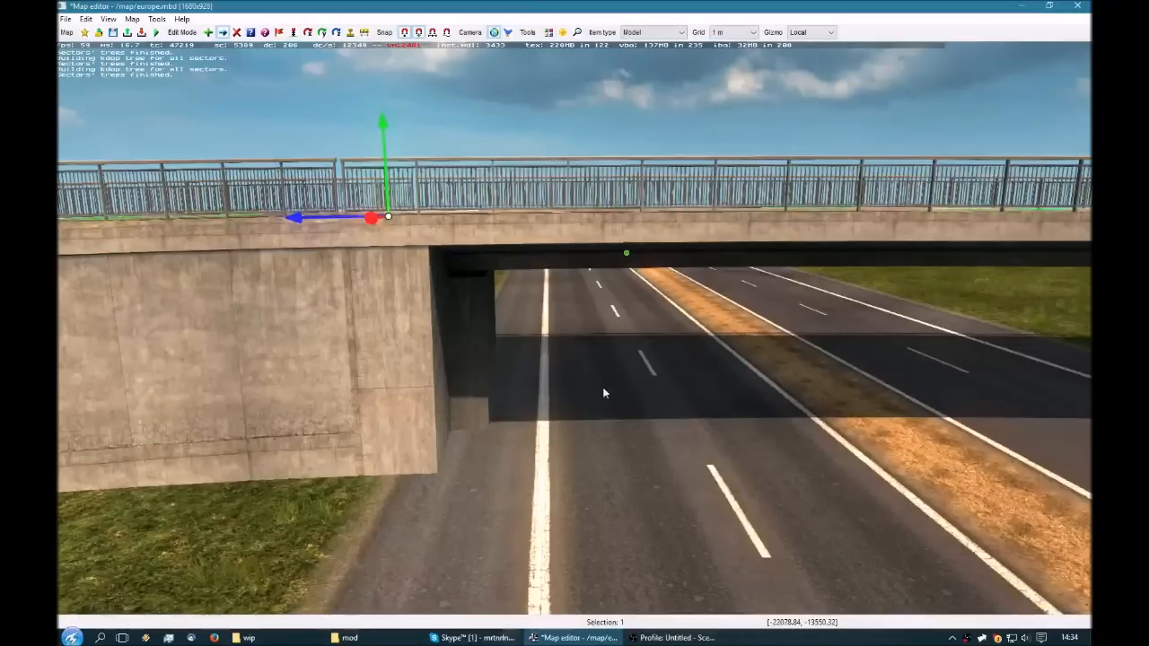
pyautogui.moveTo(307, 226); pyautogui.dragTo(226, 225, button='right')
pyautogui.press('o')
pyautogui.moveTo(520, 252); pyautogui.dragTo(517, 343, button='right')
pyautogui.scroll(5, 489, 312)
pyautogui.moveTo(502, 289); pyautogui.dragTo(501, 291)
# Slide the central span's eastern node outward along the road, shortening the eastern wall segment to about 14.67 m.
pyautogui.moveTo(602, 384); pyautogui.dragTo(459, 159, button='right')
pyautogui.click(681, 70)
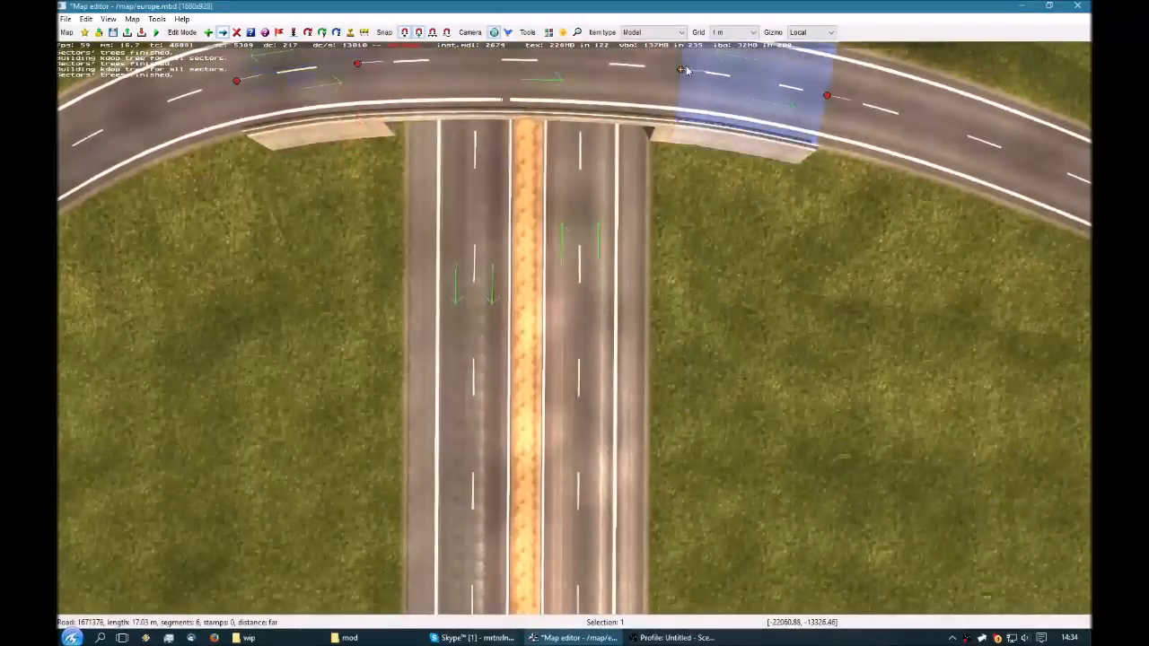
pyautogui.moveTo(639, 67); pyautogui.dragTo(659, 71)
pyautogui.moveTo(698, 117); pyautogui.dragTo(699, 117)
pyautogui.press('f')
pyautogui.press('f')
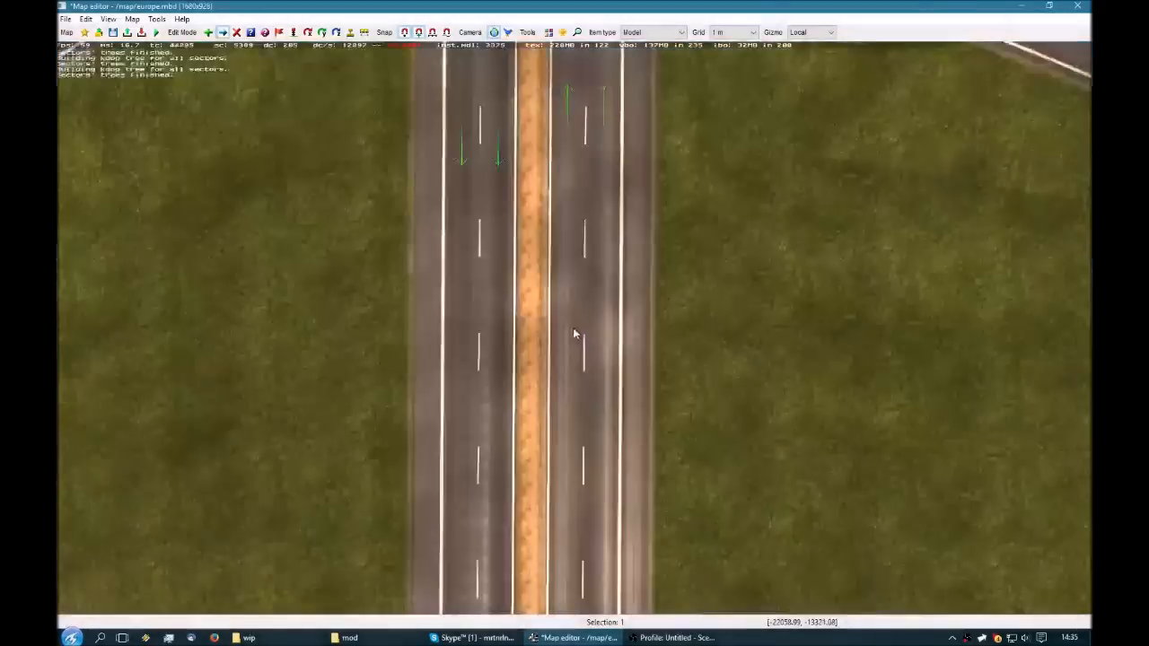
# Enable free rotation on the eastern and western nodes of the bridge's central span.
pyautogui.scroll(-5, 574, 334)
pyautogui.doubleClick(583, 205)
pyautogui.click(442, 317)
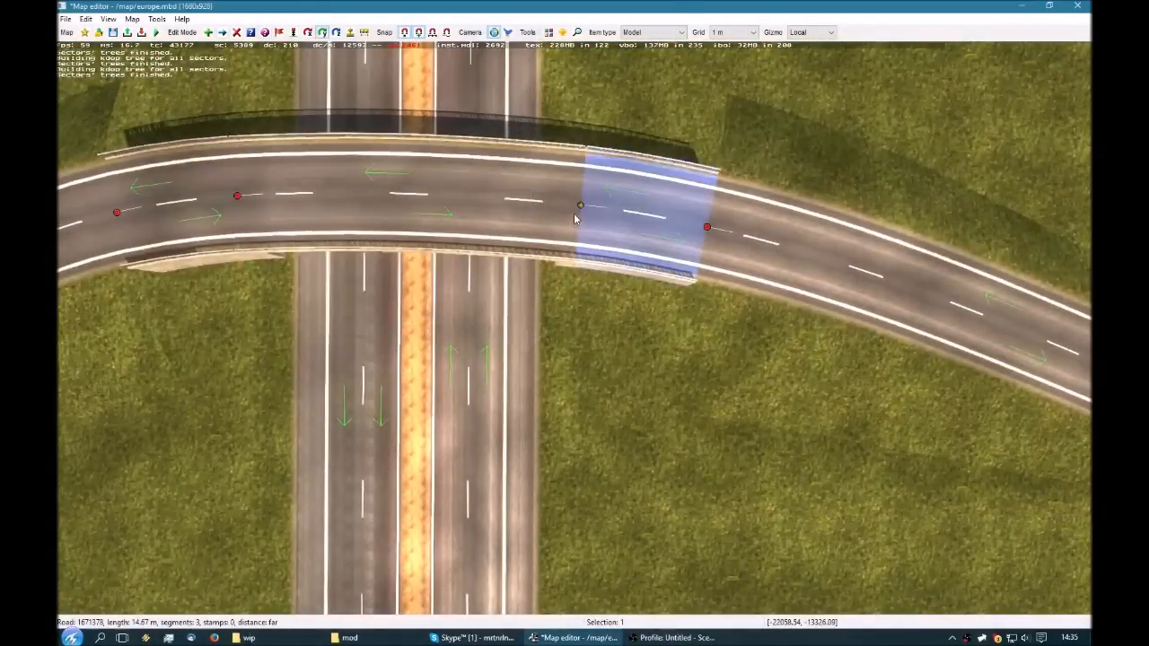
pyautogui.moveTo(201, 228); pyautogui.dragTo(377, 263, button='right')
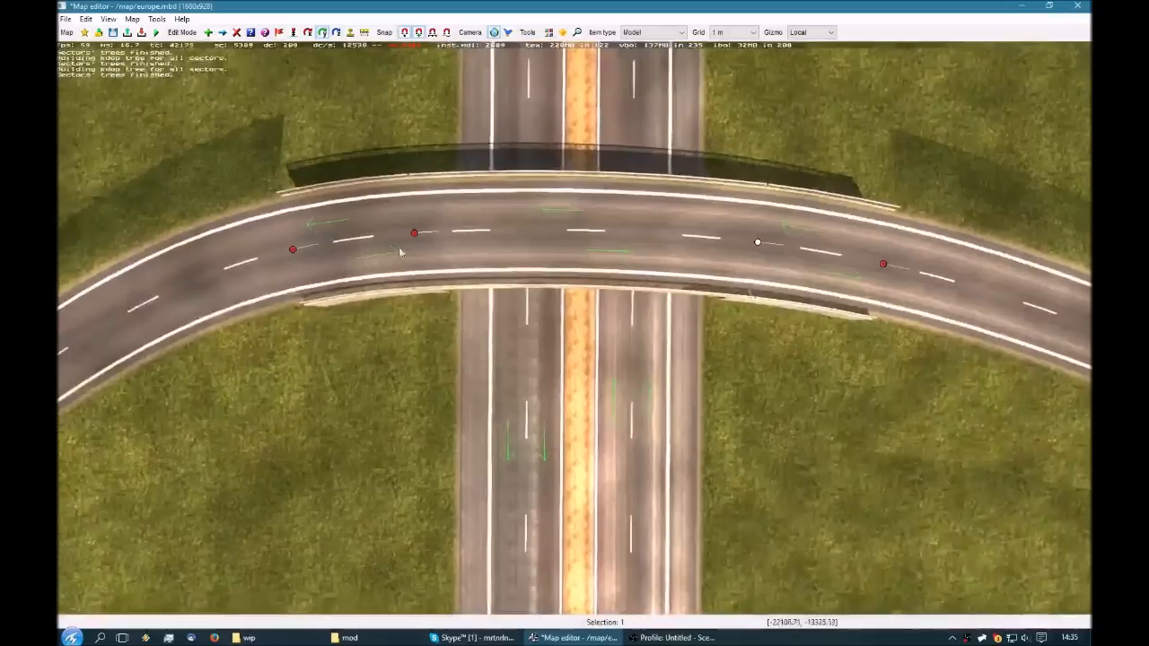
pyautogui.doubleClick(412, 234)
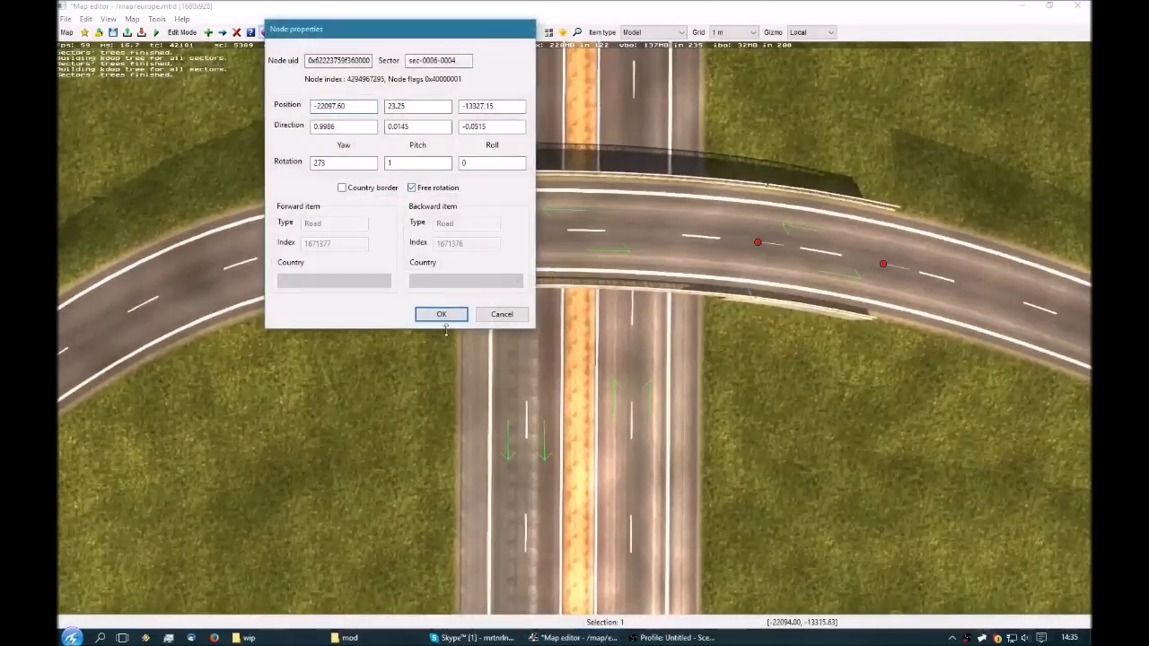
pyautogui.click(442, 315)
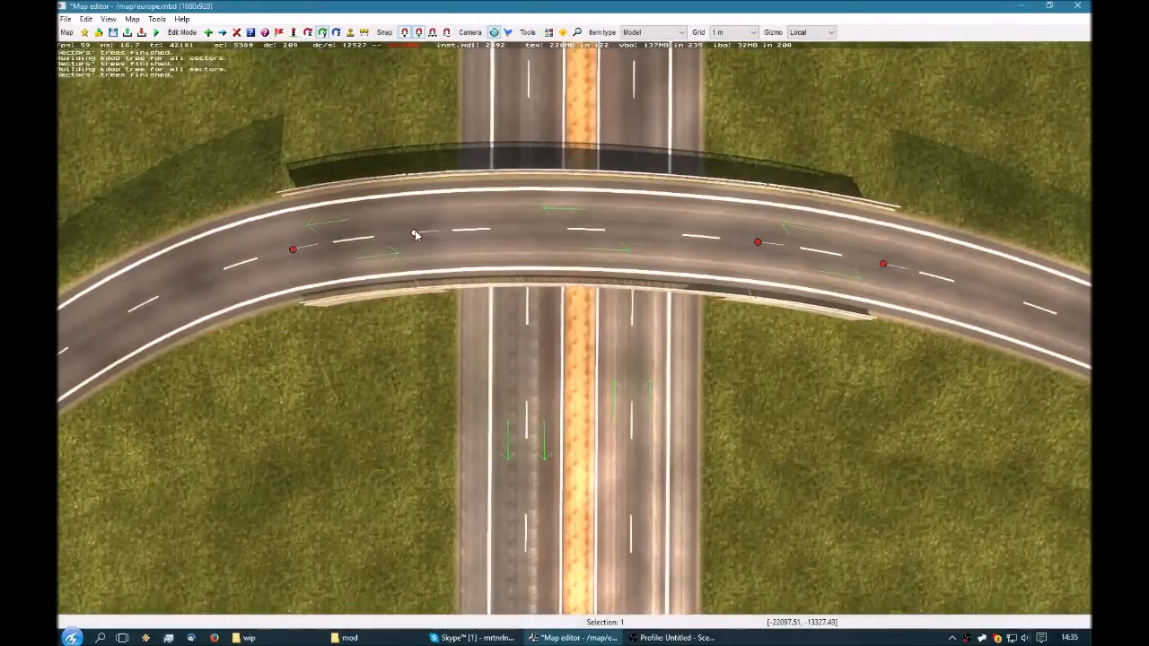
# Start adding a new item beside the bridge and set the item type to Terrain.
pyautogui.moveTo(709, 429); pyautogui.dragTo(559, 392, button='right')
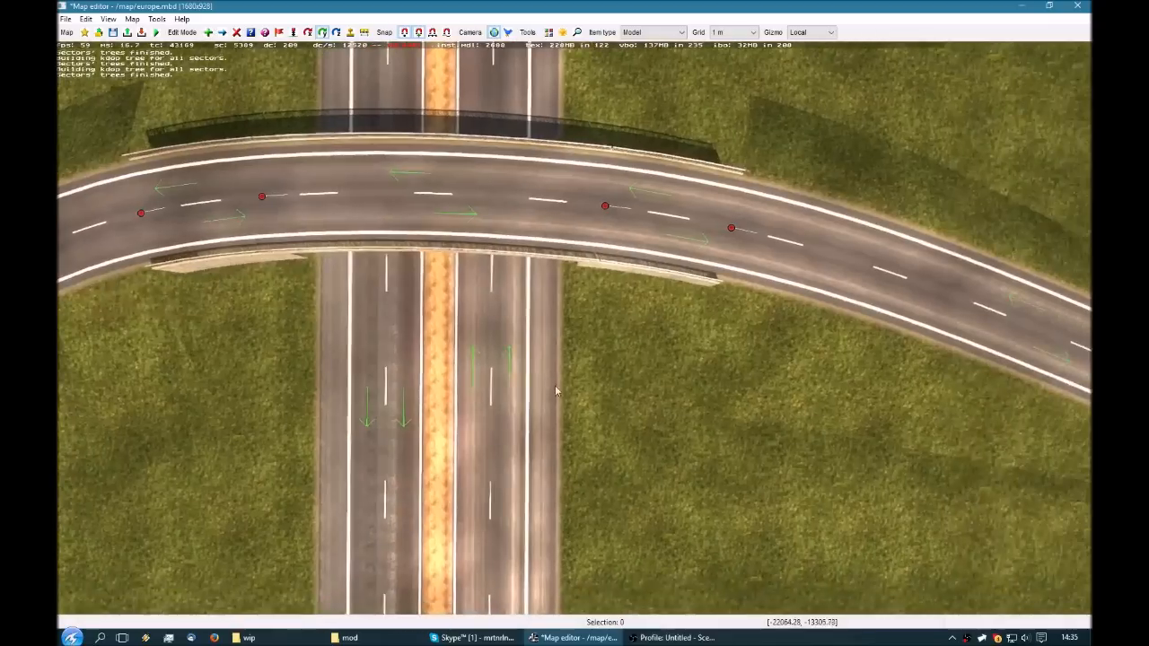
pyautogui.scroll(-1, 565, 408)
pyautogui.moveTo(510, 113); pyautogui.dragTo(585, 167, button='right')
pyautogui.press('e')
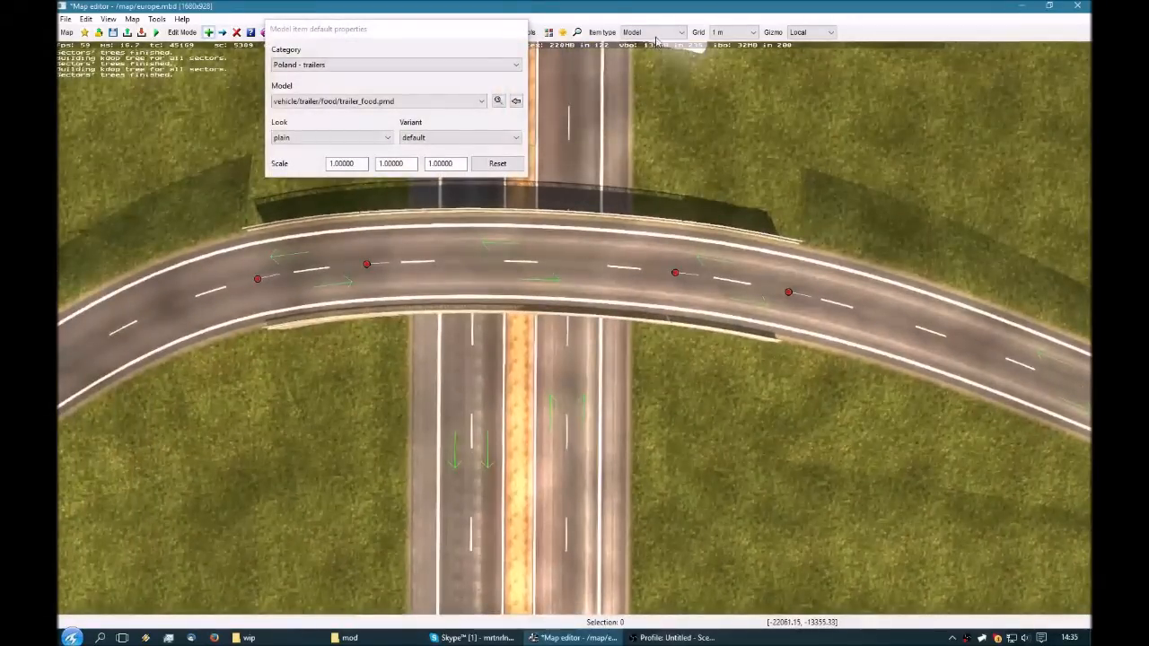
pyautogui.click(659, 33)
pyautogui.click(658, 41)
pyautogui.moveTo(367, 326); pyautogui.dragTo(425, 273, button='right')
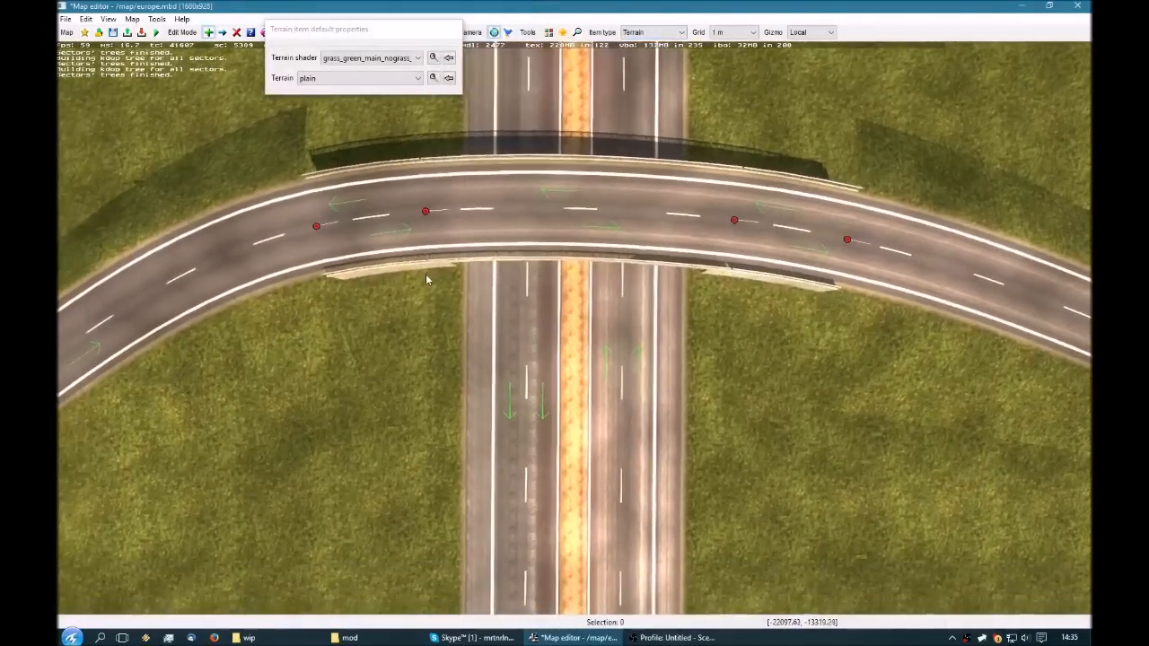
# Draw a terrain segment beside the southwest wall and fit its two nodes to the wall's outer and highway ends.
pyautogui.click(554, 341)
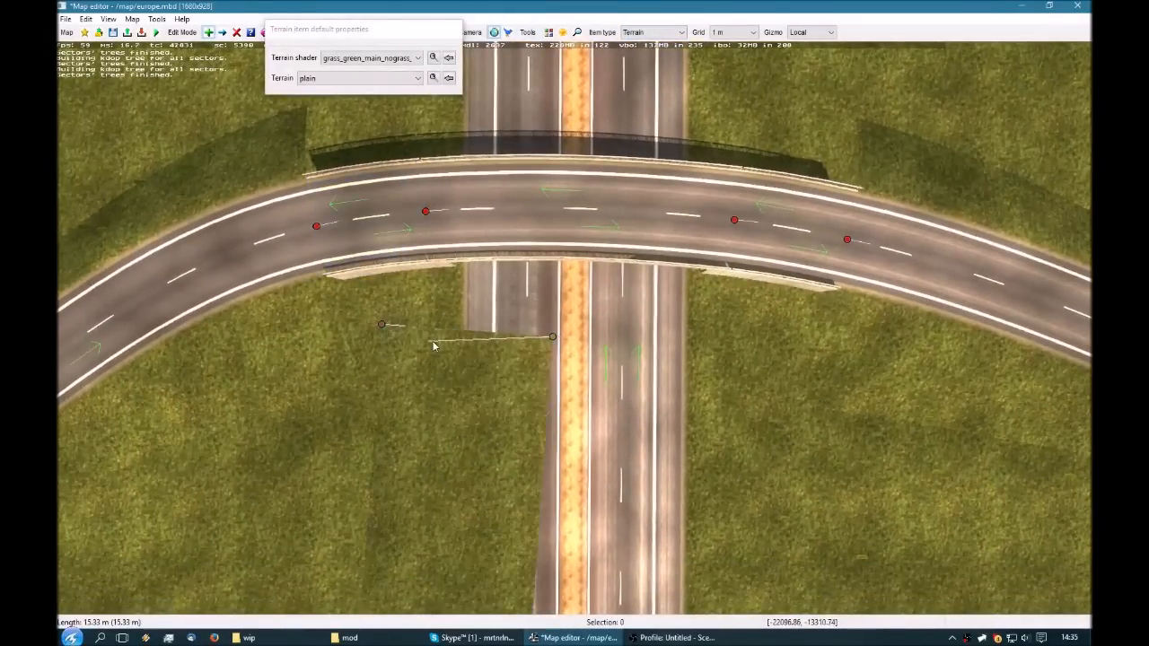
pyautogui.click(314, 281)
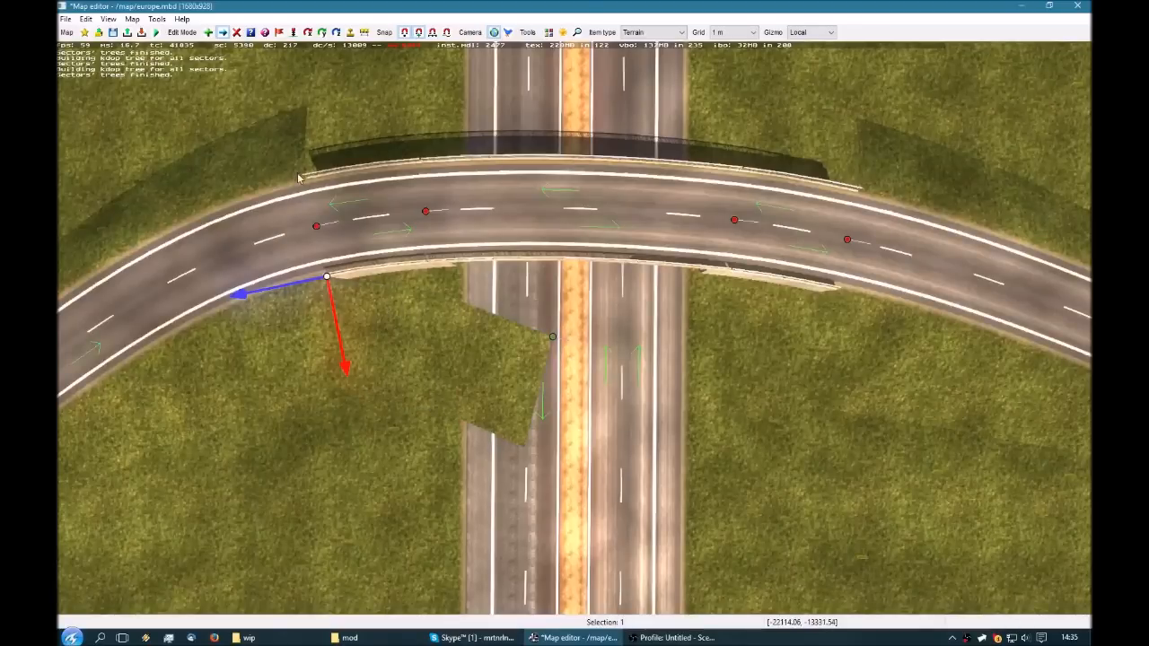
pyautogui.moveTo(550, 337); pyautogui.dragTo(446, 261)
# Lower the new terrain's highway-side node to the foot of the southwest wall so the grass slopes down along it.
pyautogui.press('p')
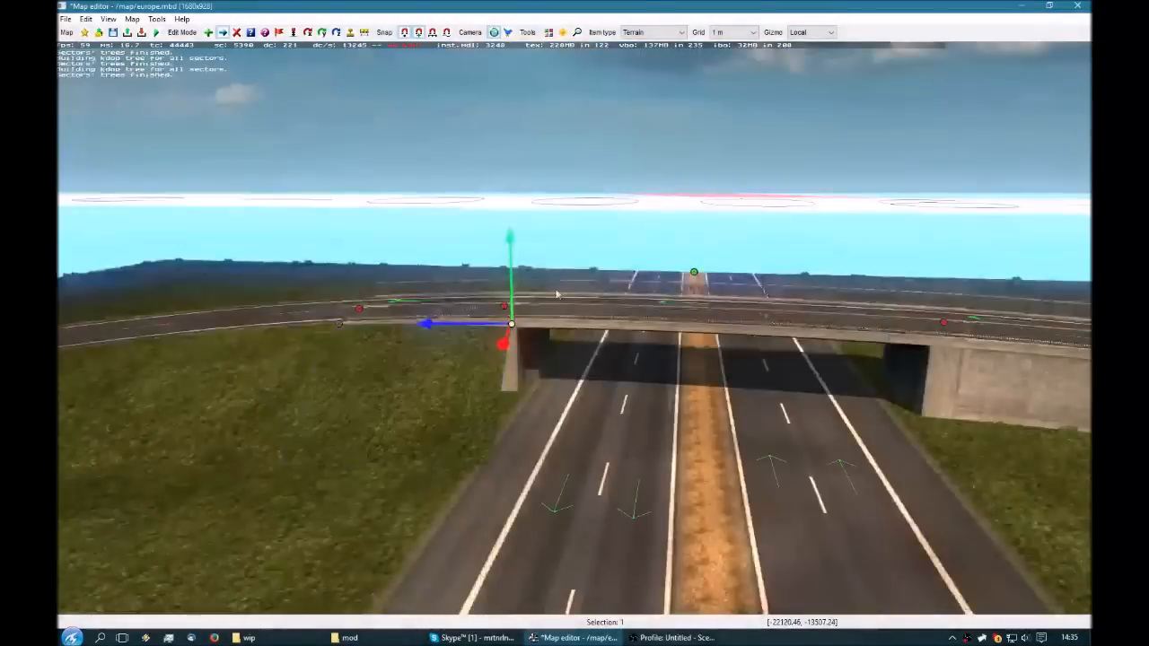
pyautogui.moveTo(510, 323); pyautogui.dragTo(474, 376)
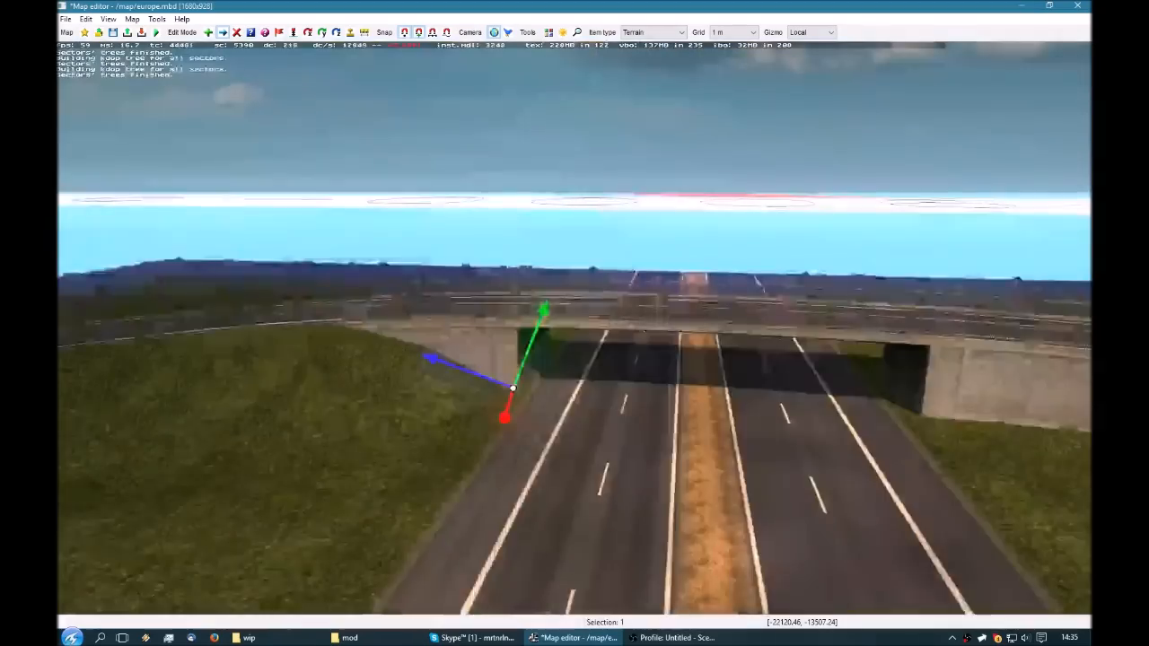
pyautogui.press('Up')
pyautogui.press('Down')
pyautogui.press('Left')
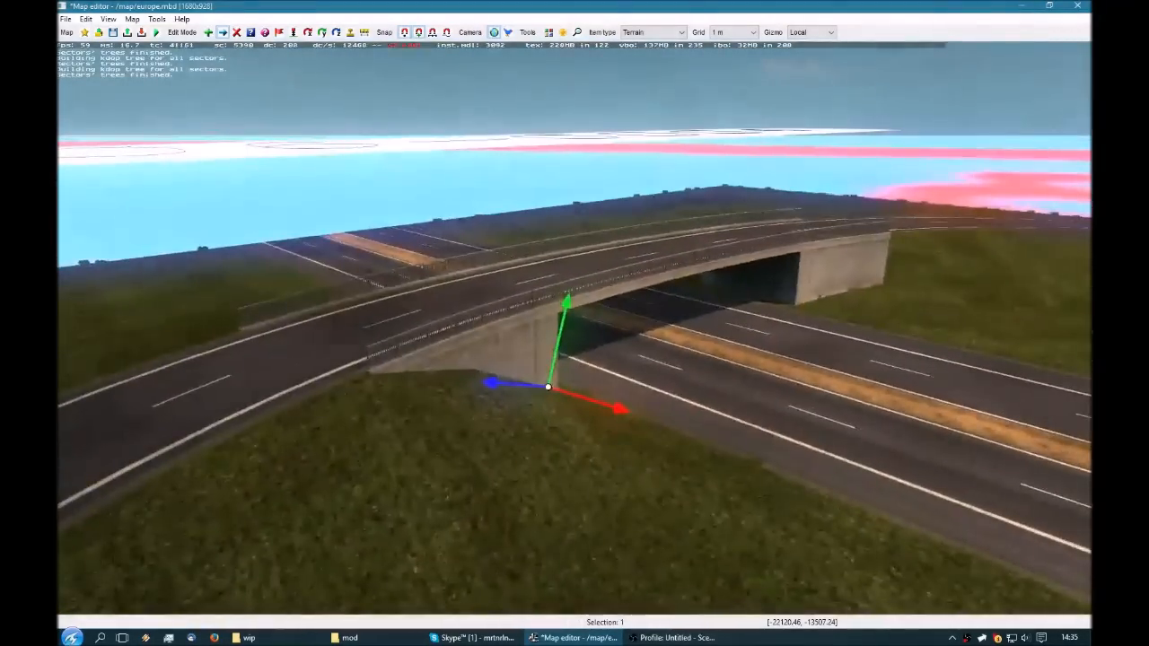
pyautogui.press('Up')
pyautogui.press('Right')
pyautogui.press('p')
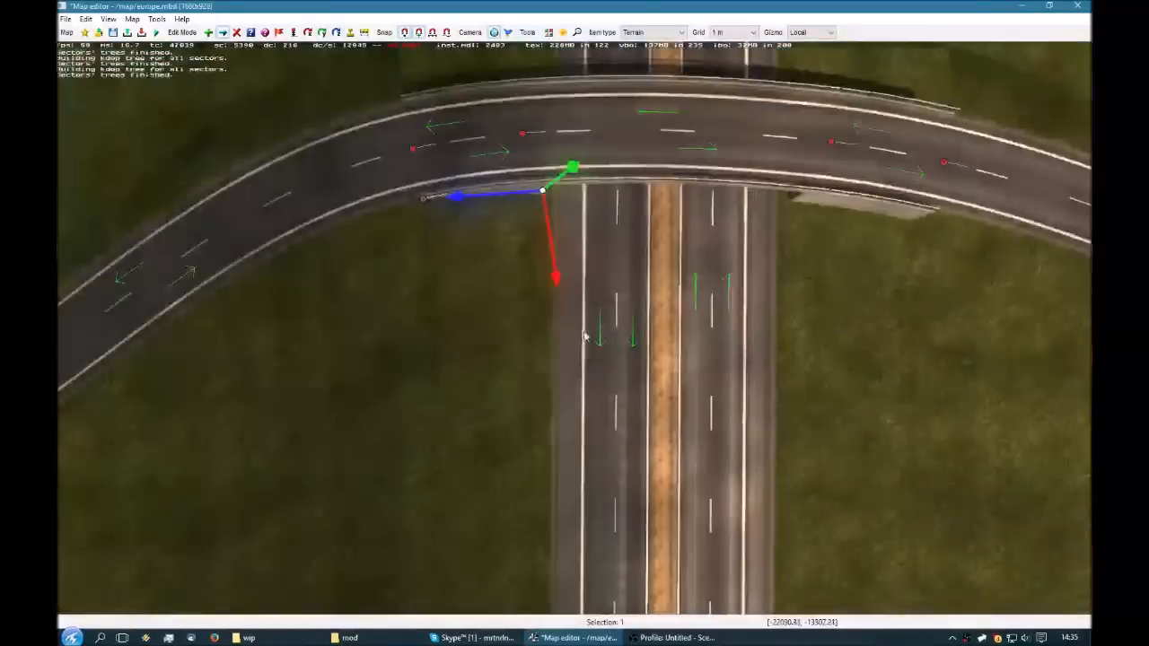
# Copy the southwest terrain segment and paste it beside the bridge's northeast wall.
pyautogui.click(424, 199)
pyautogui.hotkey('ctrl', 'c')
pyautogui.moveTo(522, 262); pyautogui.dragTo(404, 405, button='right')
pyautogui.hotkey('ctrl', 'v')
pyautogui.click(673, 188)
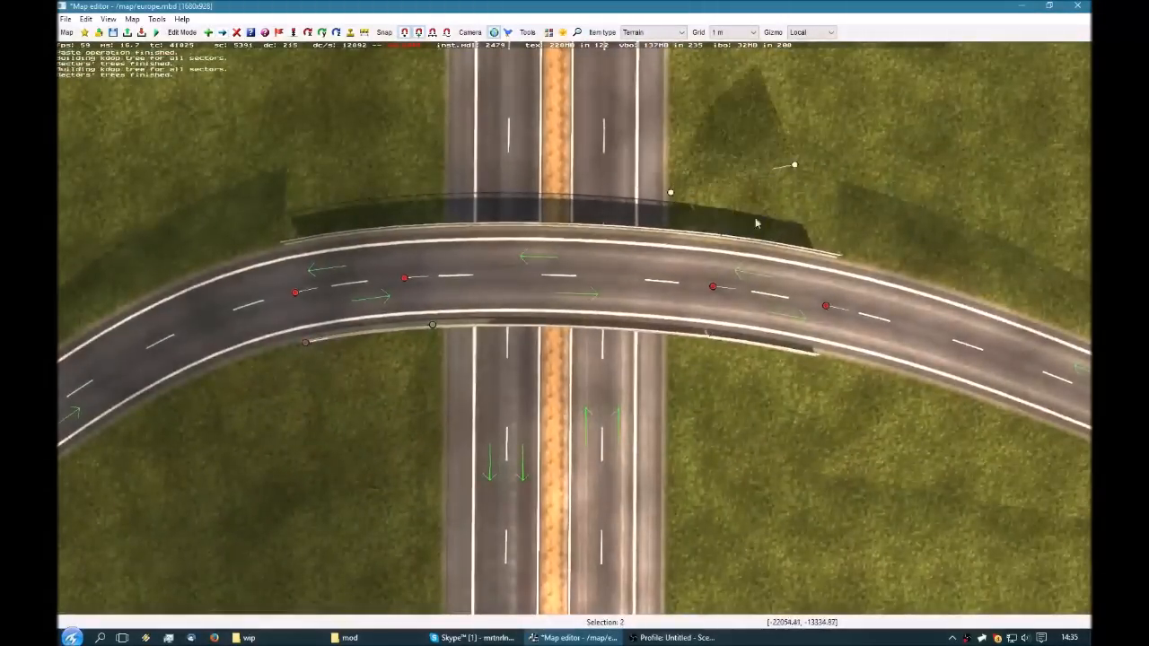
# Move the pasted terrain's outer and highway-side nodes onto the matching ends of the northeast wall.
pyautogui.click(756, 224)
pyautogui.click(871, 147)
pyautogui.moveTo(872, 146); pyautogui.dragTo(836, 257)
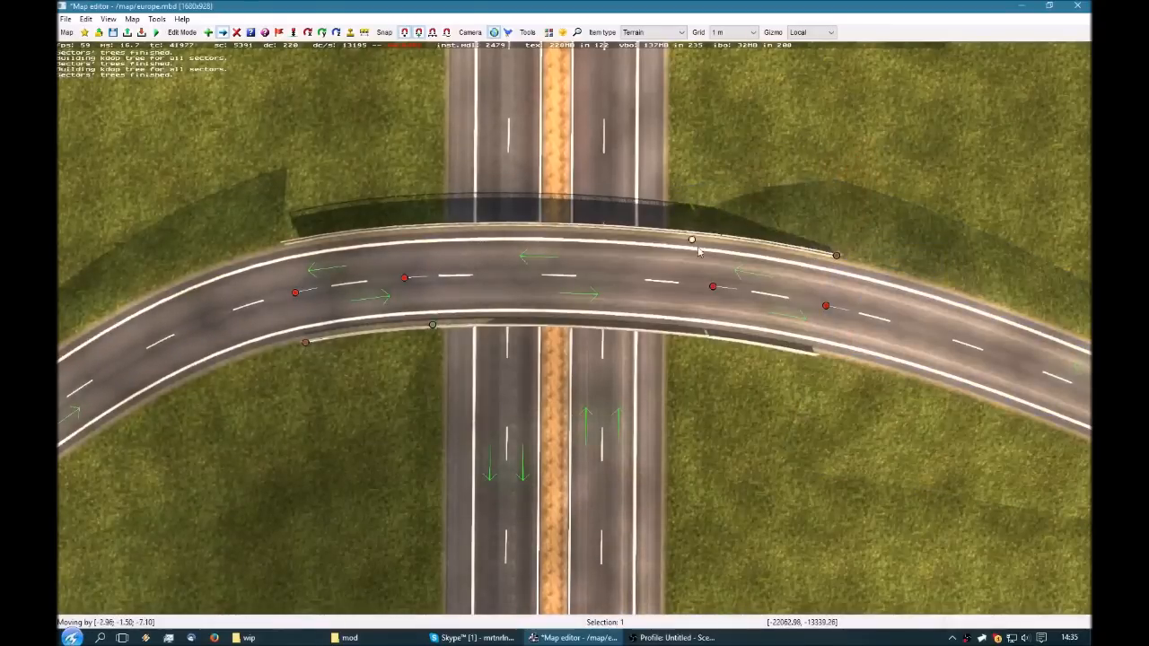
pyautogui.moveTo(707, 252); pyautogui.dragTo(704, 245)
pyautogui.click(836, 257)
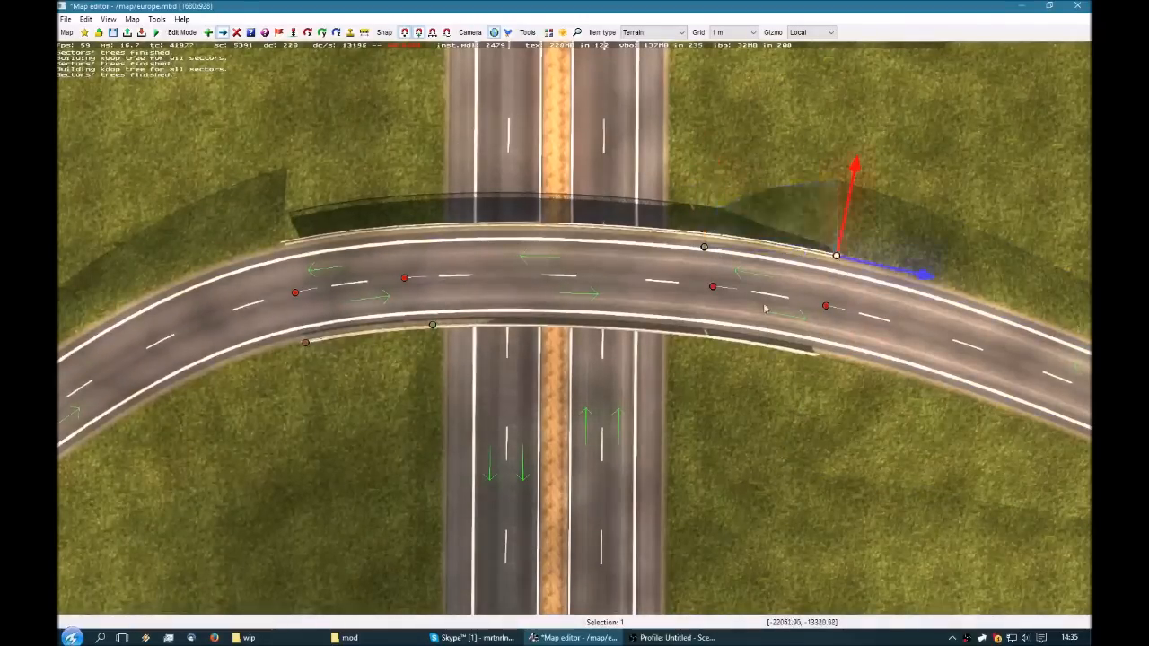
# Copy the northeast terrain segment and paste it beside the bridge's southeast wall.
pyautogui.hotkey('ctrl', 'c')
pyautogui.moveTo(733, 424); pyautogui.dragTo(781, 279, button='right')
pyautogui.hotkey('ctrl', 'v')
pyautogui.doubleClick(782, 285)
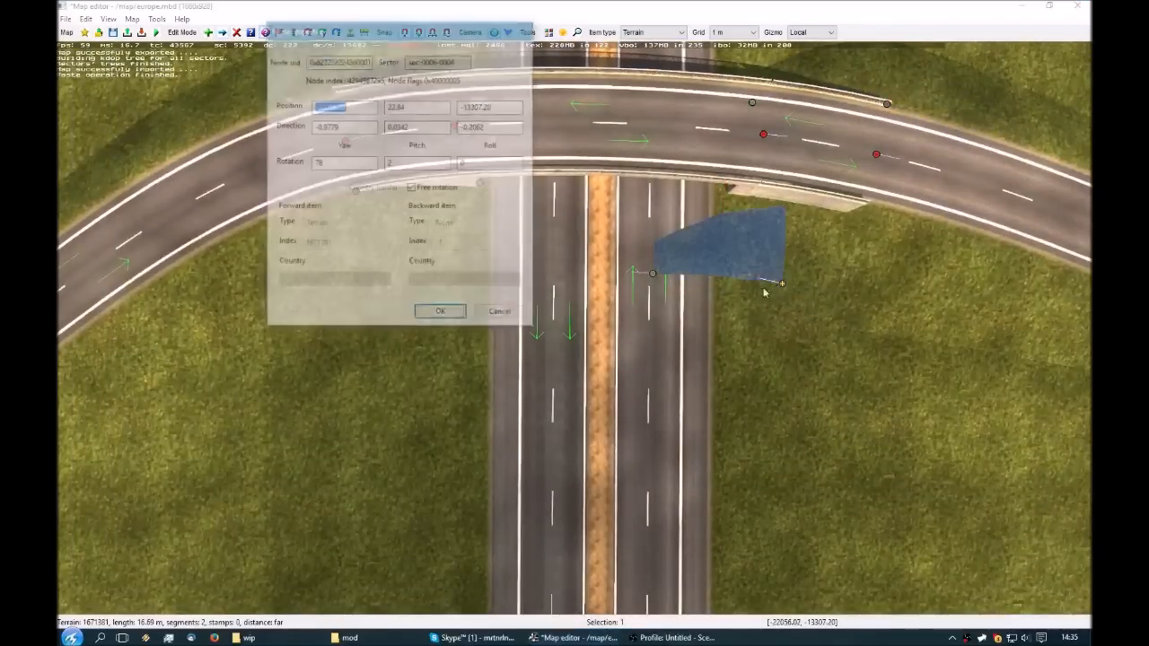
pyautogui.click(442, 314)
# Move the pasted terrain's nodes to the southeast wall's ends, seating the highway-side node at the wall's foot.
pyautogui.press('m')
pyautogui.moveTo(654, 273); pyautogui.dragTo(866, 205)
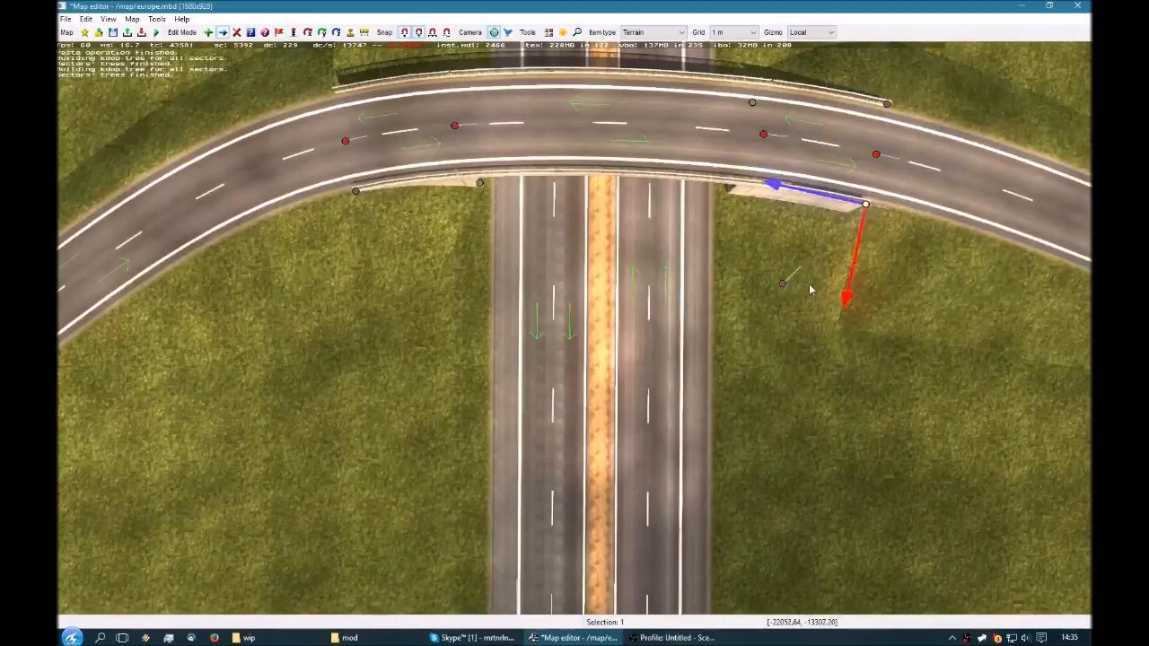
pyautogui.moveTo(783, 284); pyautogui.dragTo(744, 191)
pyautogui.moveTo(744, 191); pyautogui.dragTo(709, 314, button='middle')
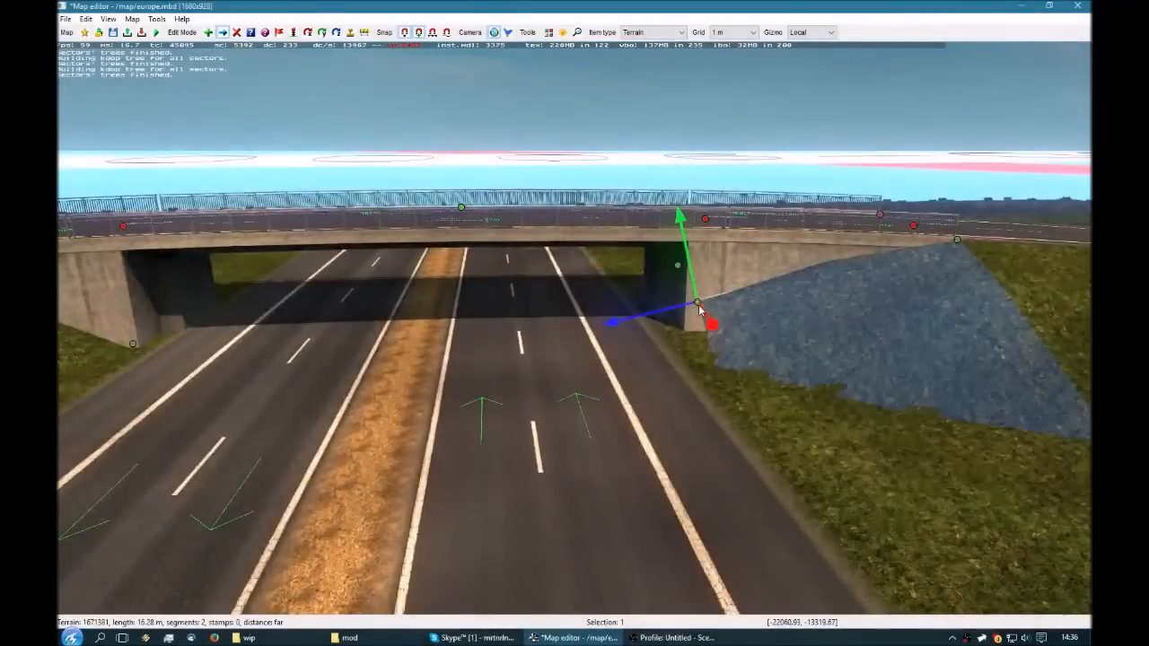
pyautogui.moveTo(695, 288); pyautogui.dragTo(673, 304)
# Fine-tune the northeast terrain's highway-side node so the slope meets the foot of the wall.
pyautogui.moveTo(874, 285); pyautogui.dragTo(520, 354, button='middle')
pyautogui.moveTo(522, 355); pyautogui.dragTo(537, 361)
pyautogui.moveTo(583, 329); pyautogui.dragTo(588, 347)
pyautogui.moveTo(588, 348); pyautogui.dragTo(406, 194, button='middle')
pyautogui.moveTo(569, 535); pyautogui.dragTo(584, 336, button='middle')
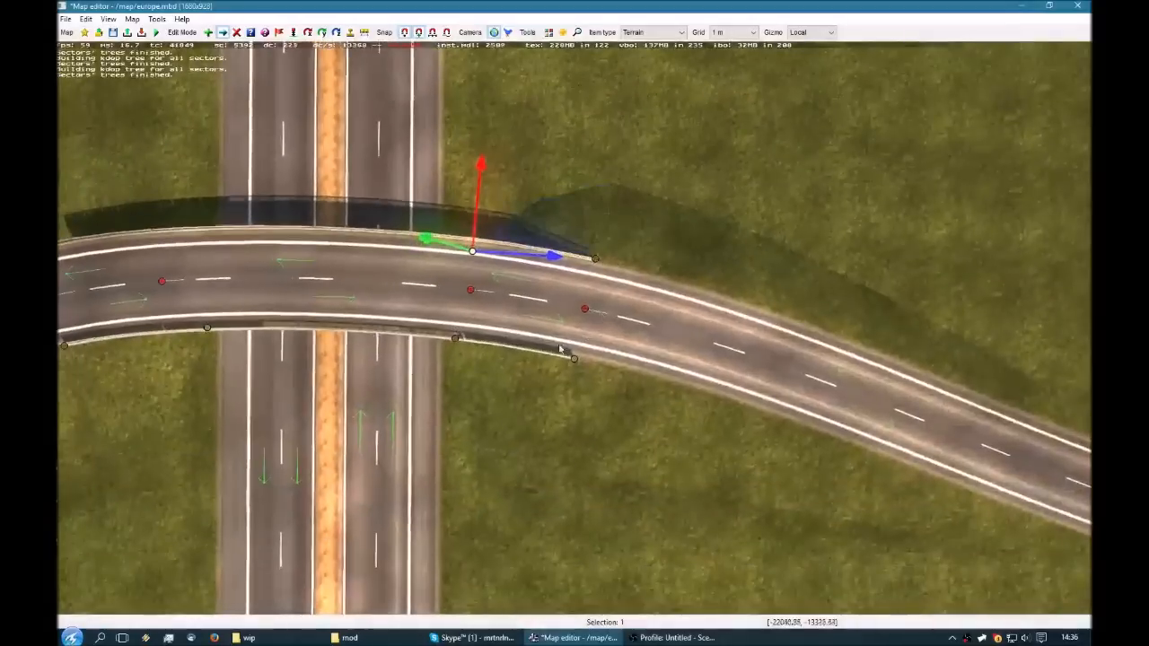
# Paste another terrain copy beside the northwest wall and move its nodes to the wall's outer and highway ends.
pyautogui.moveTo(459, 348); pyautogui.dragTo(563, 370, button='middle')
pyautogui.moveTo(368, 240); pyautogui.dragTo(431, 294, button='middle')
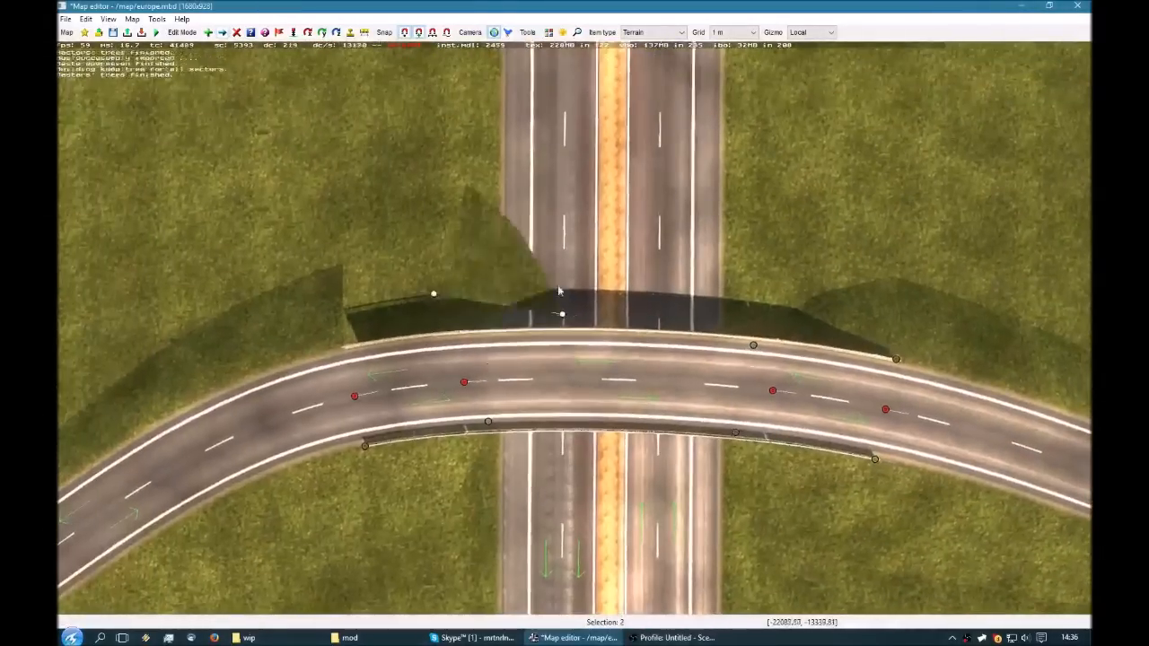
pyautogui.moveTo(433, 294); pyautogui.dragTo(347, 344)
pyautogui.moveTo(563, 315); pyautogui.dragTo(486, 336)
pyautogui.keyDown('alt'); pyautogui.moveTo(485, 335); pyautogui.dragTo(910, 215, button='middle'); pyautogui.keyUp('alt')
pyautogui.scroll(5, 588, 300)
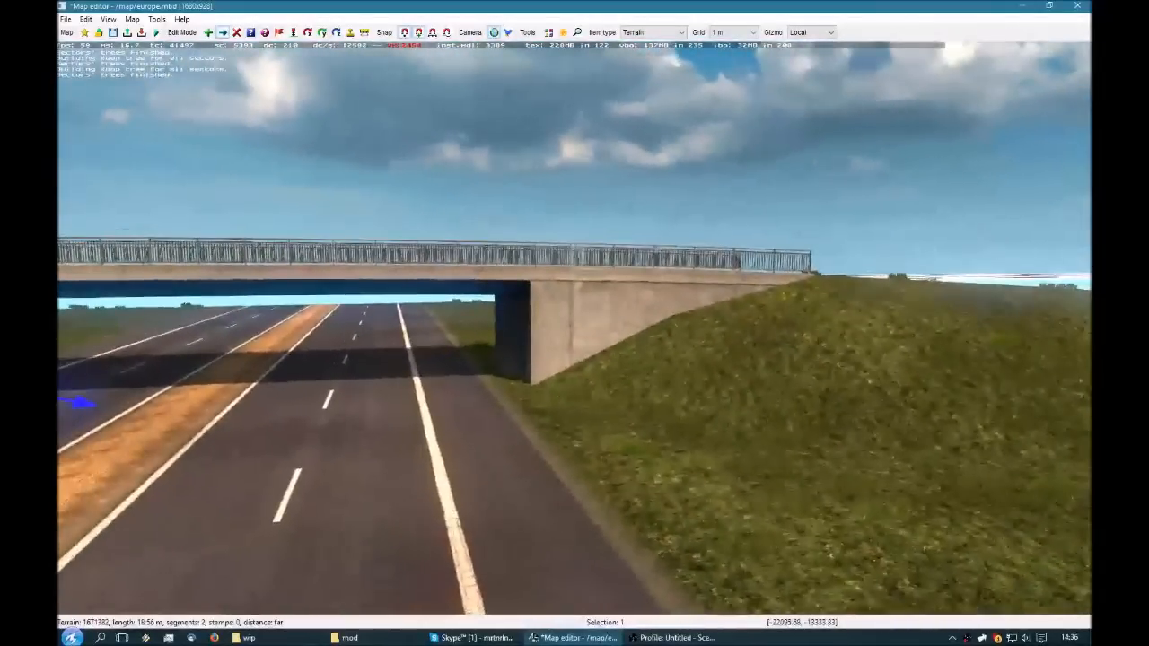
pyautogui.press('p')
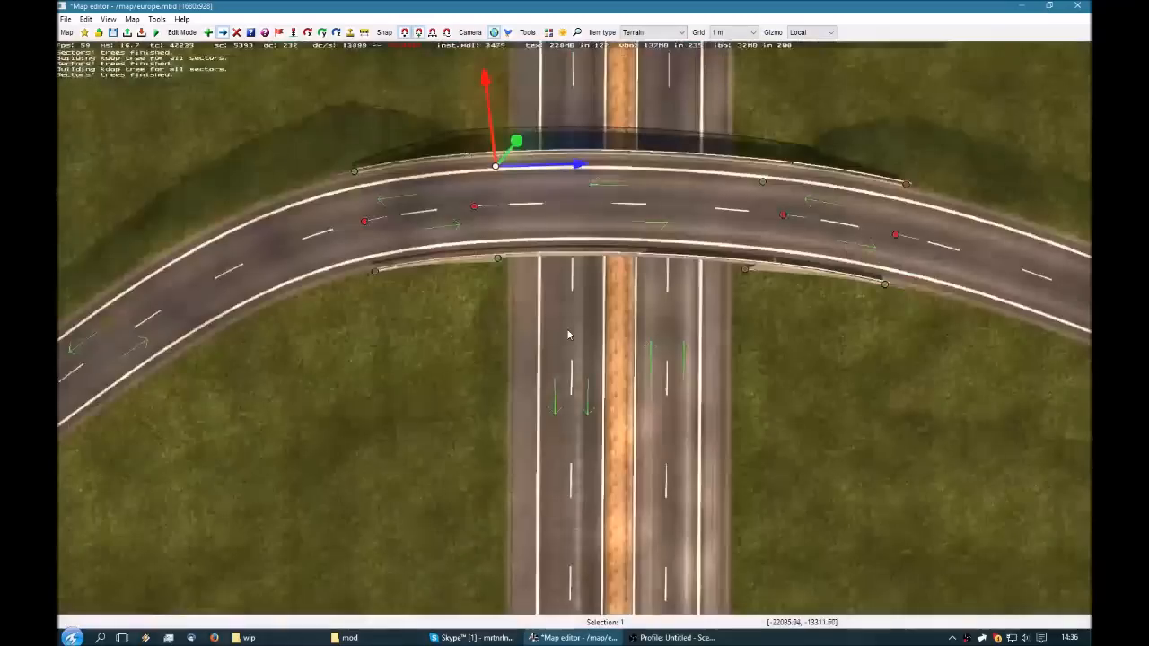
pyautogui.click(619, 327)
pyautogui.moveTo(619, 327); pyautogui.dragTo(587, 395, button='middle')
pyautogui.press('b')
pyautogui.press('e')
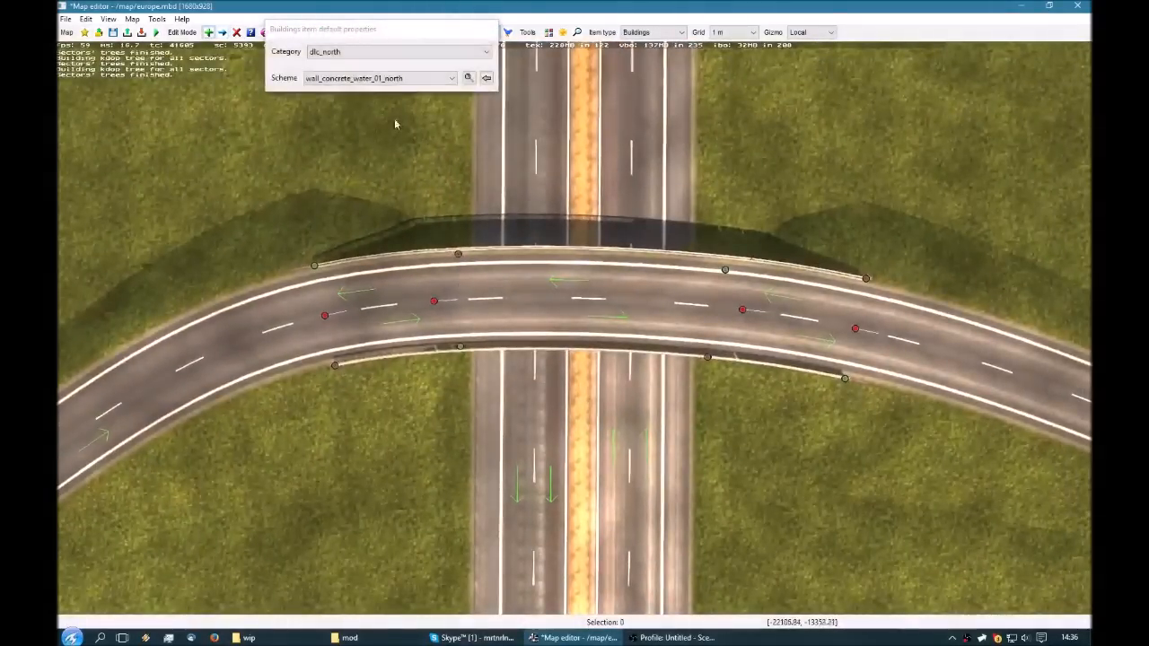
pyautogui.press('p')
pyautogui.press('KP_5')
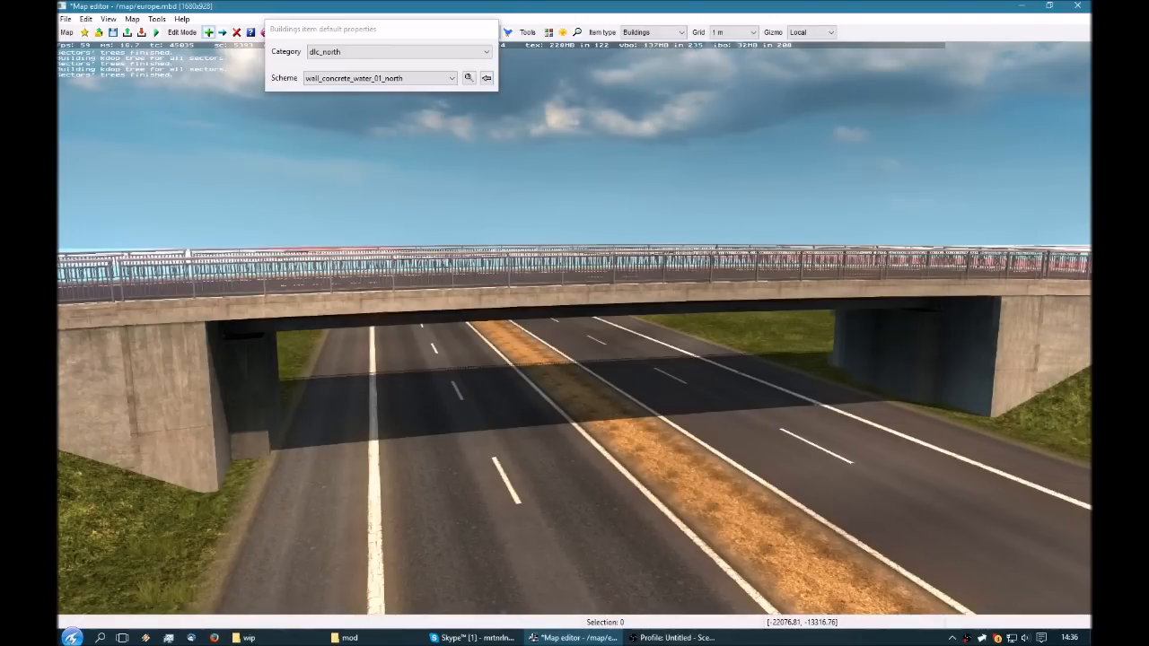
pyautogui.press('p')
pyautogui.moveTo(515, 174); pyautogui.dragTo(503, 219, button='middle')
# Start adding a Sign item with the category Pillar and the model Pillar rounded box 01 sc.
pyautogui.press('s')
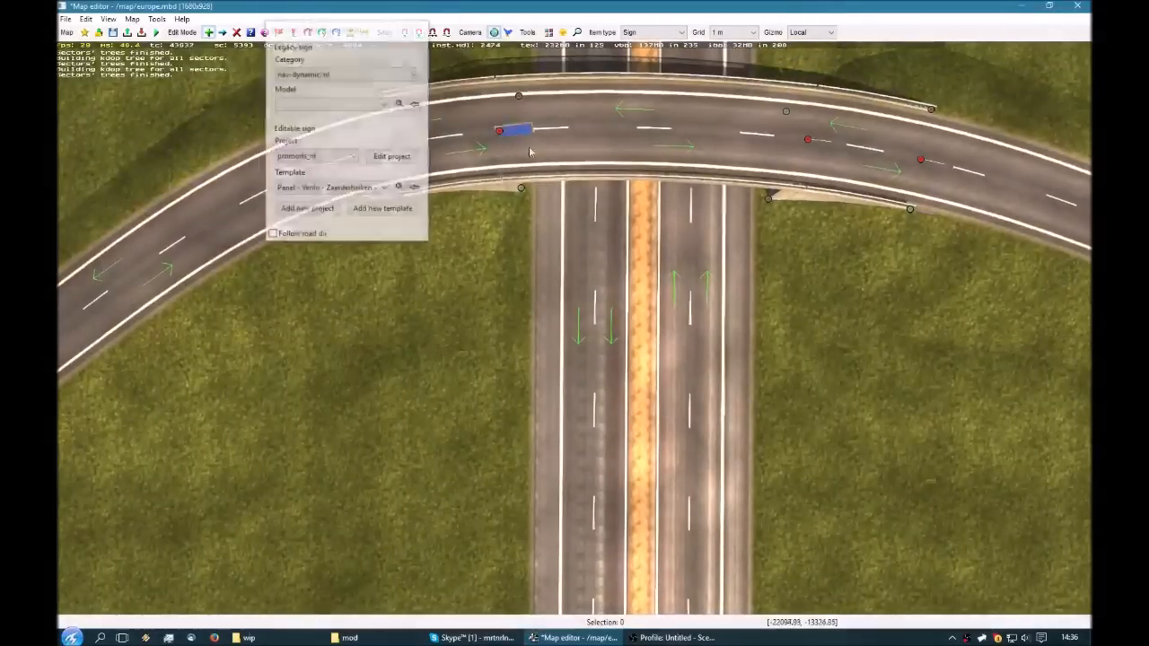
pyautogui.moveTo(521, 153); pyautogui.dragTo(490, 214, button='middle')
pyautogui.click(367, 73)
pyautogui.scroll(-2, 364, 143)
pyautogui.click(341, 123)
pyautogui.click(343, 105)
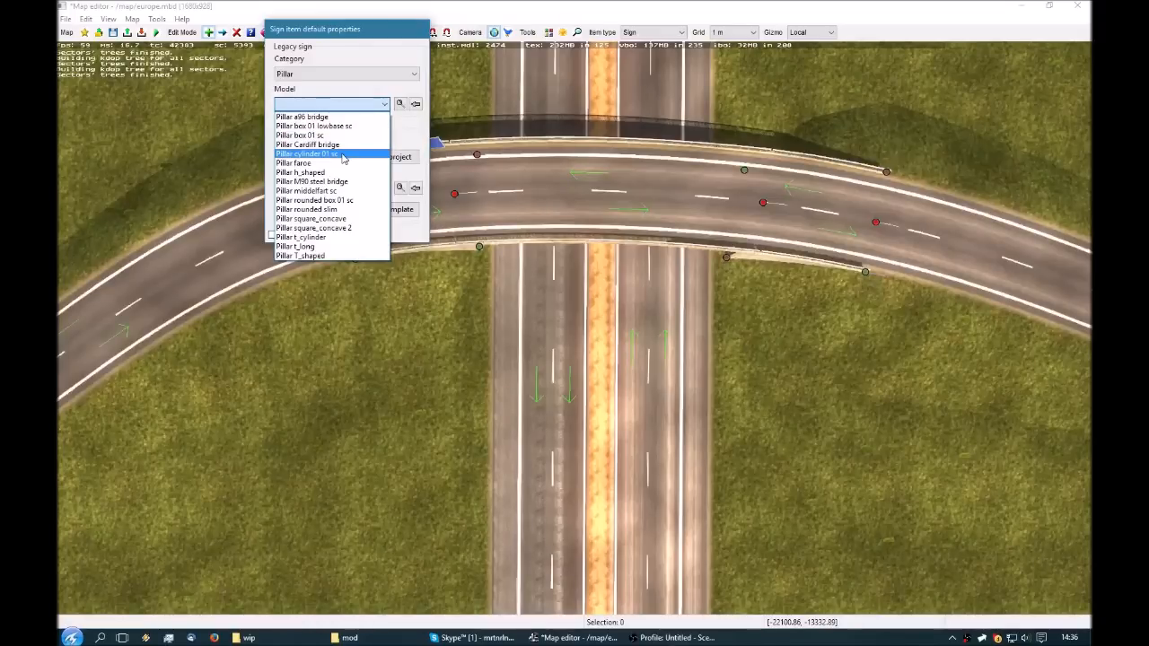
pyautogui.click(362, 206)
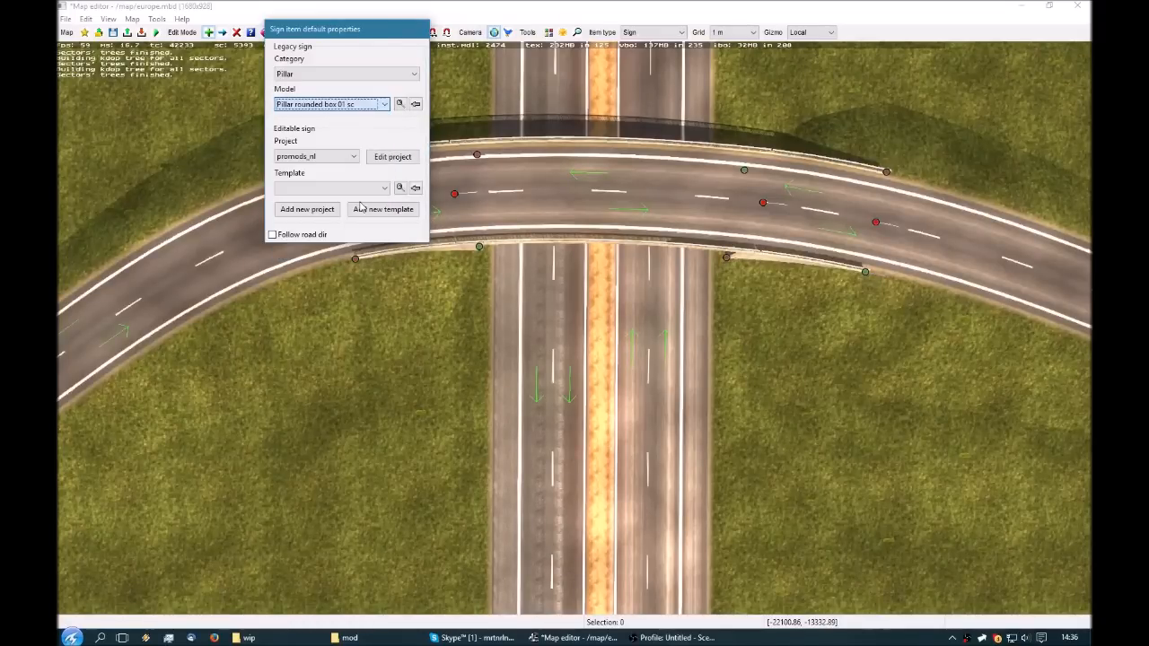
# Place the pillar at the middle of the bridge, above the highway's central median.
pyautogui.moveTo(488, 261); pyautogui.dragTo(502, 302, button='right')
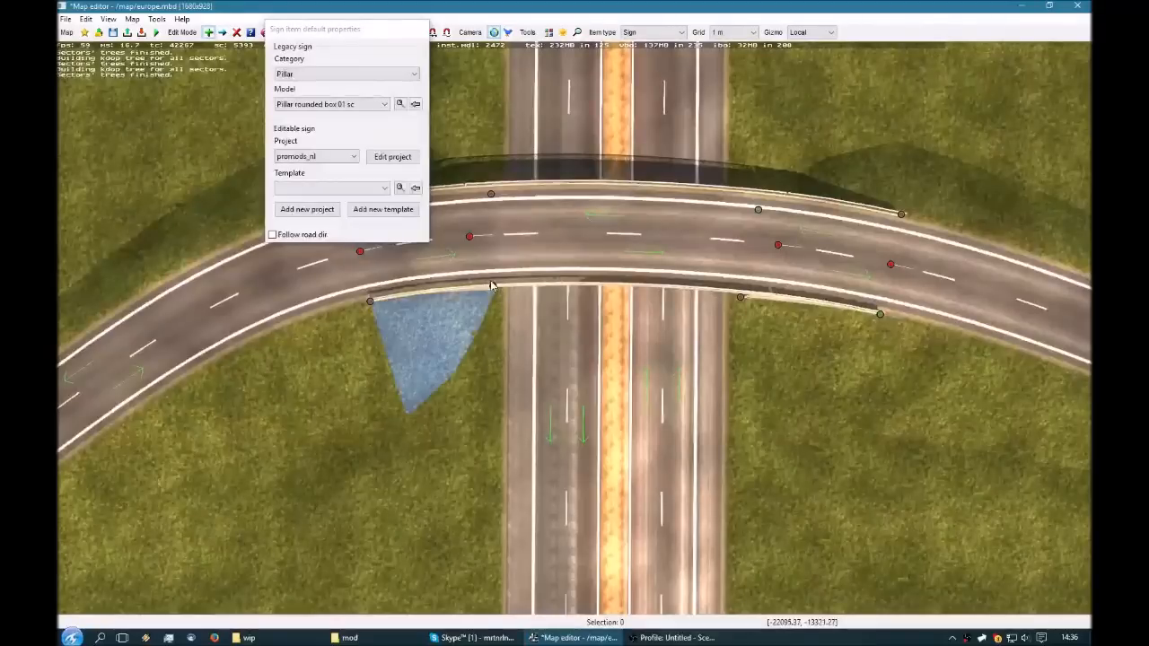
pyautogui.click(356, 34)
pyautogui.press('Escape')
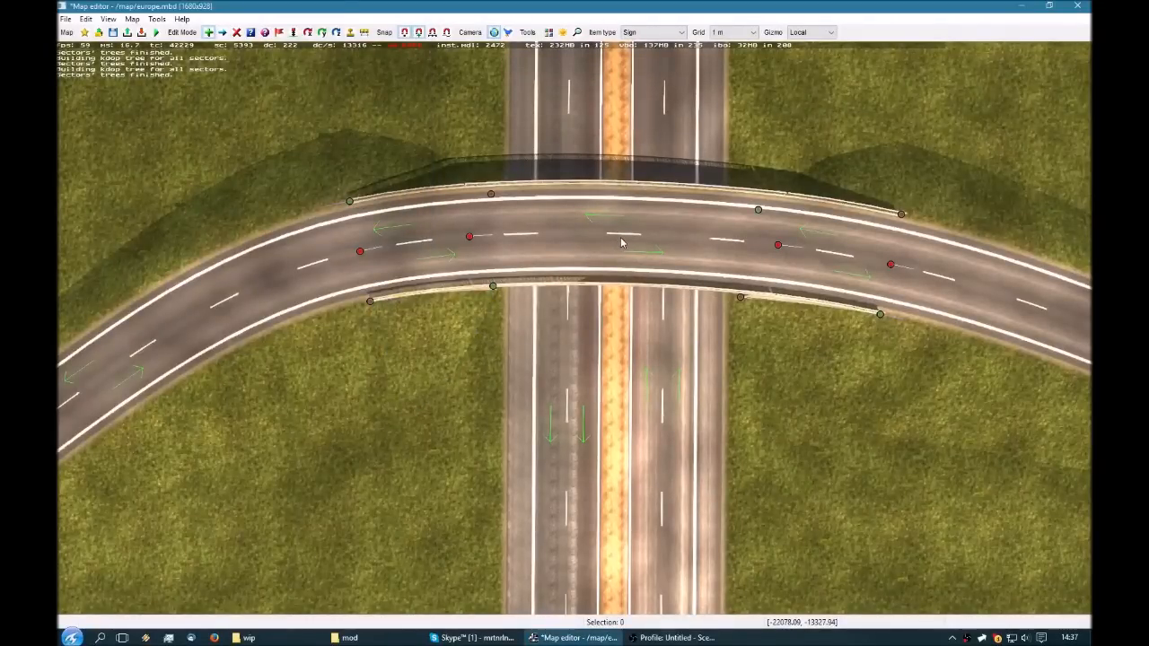
pyautogui.moveTo(652, 289); pyautogui.dragTo(550, 261, button='right')
pyautogui.moveTo(537, 220); pyautogui.dragTo(523, 309, button='middle')
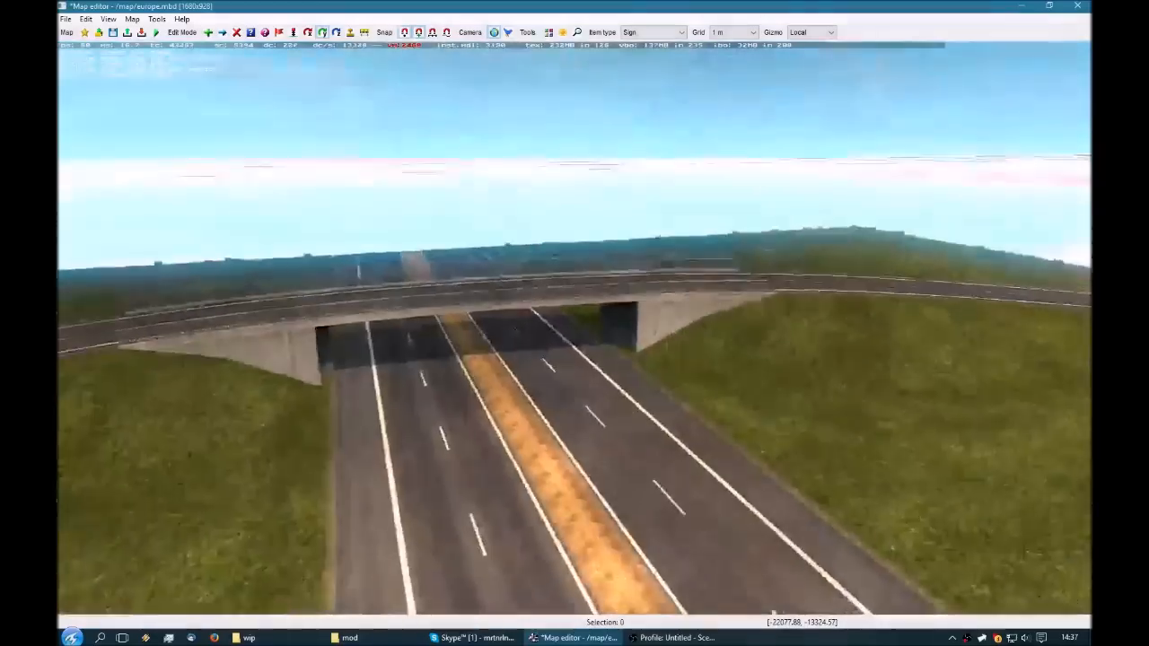
pyautogui.scroll(4, 518, 336)
# Raise the pillar from the median so its top reaches the underside of the bridge deck.
pyautogui.click(412, 281)
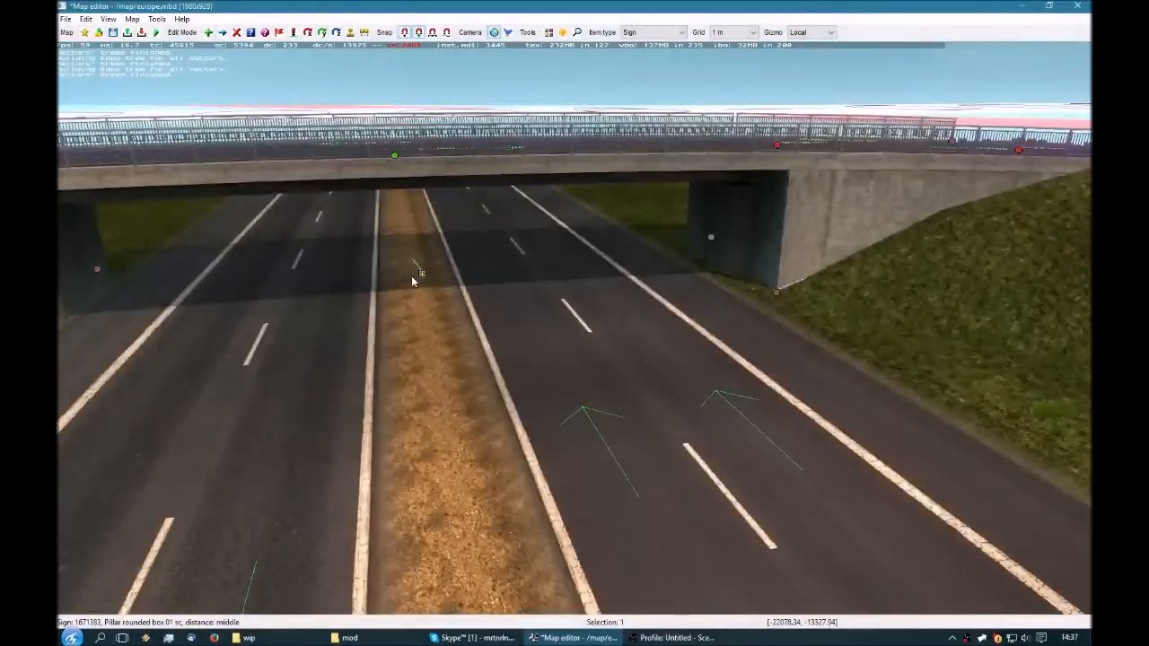
pyautogui.press('pageup')
pyautogui.moveTo(412, 281); pyautogui.dragTo(377, 359, button='middle')
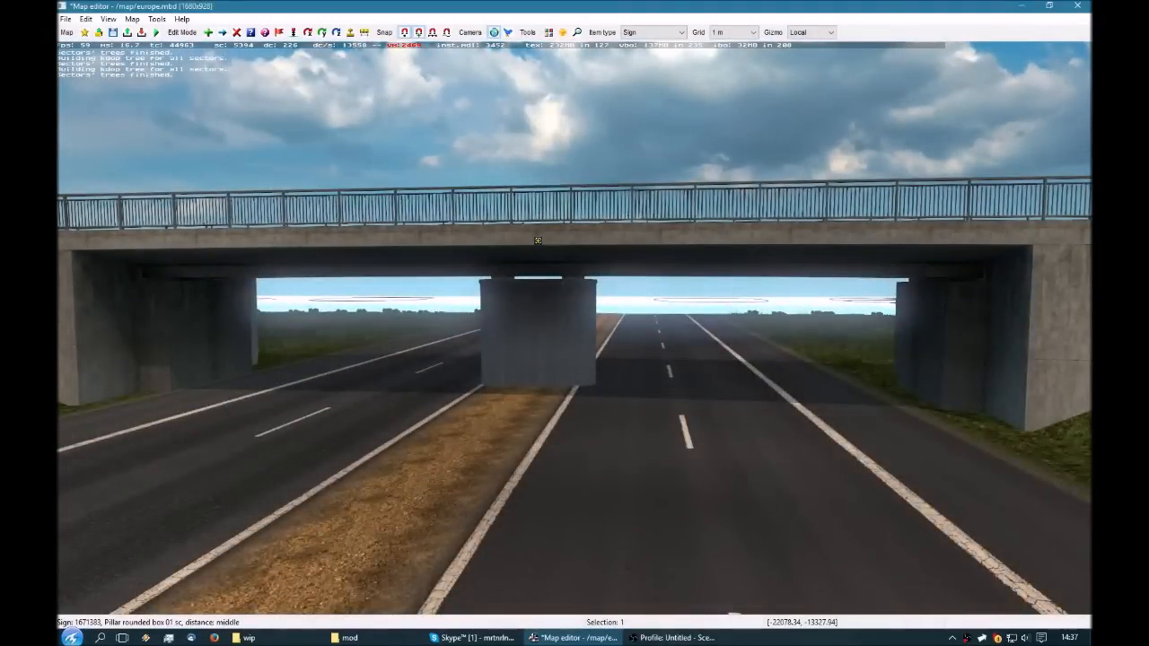
# Rotate the pillar so its narrow side faces traffic and nudge it along the median beneath the deck.
pyautogui.moveTo(575, 329); pyautogui.dragTo(576, 330, button='middle')
pyautogui.press('r')
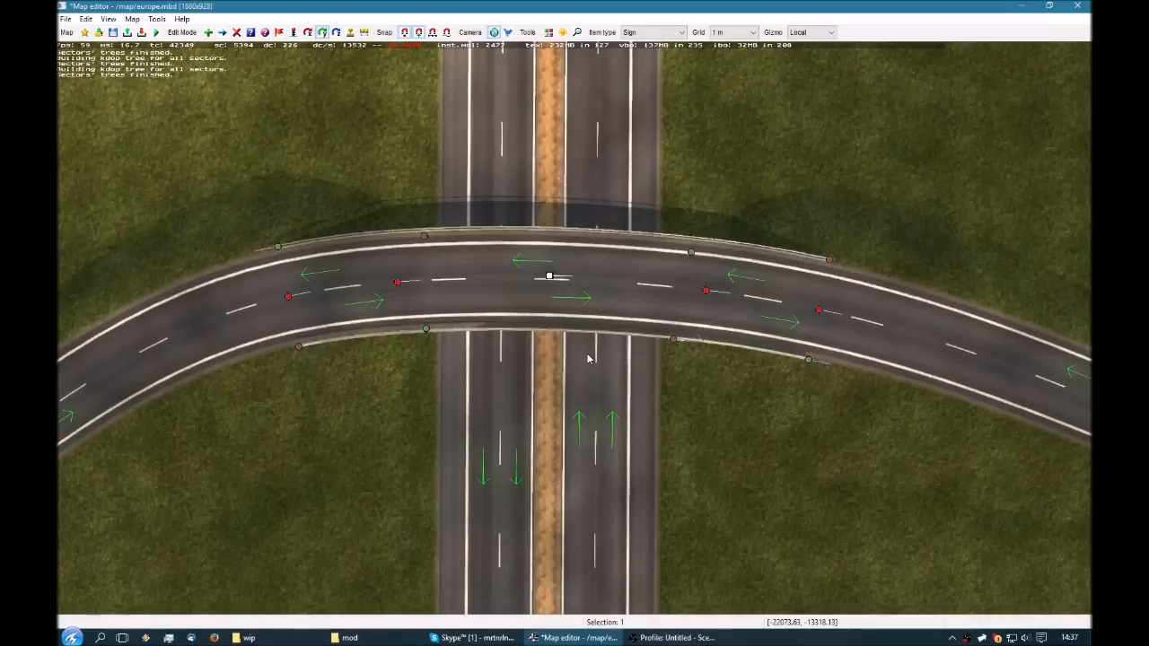
pyautogui.press('m')
pyautogui.moveTo(553, 329); pyautogui.dragTo(551, 338)
pyautogui.moveTo(551, 337); pyautogui.dragTo(574, 329, button='middle')
pyautogui.press('Up')
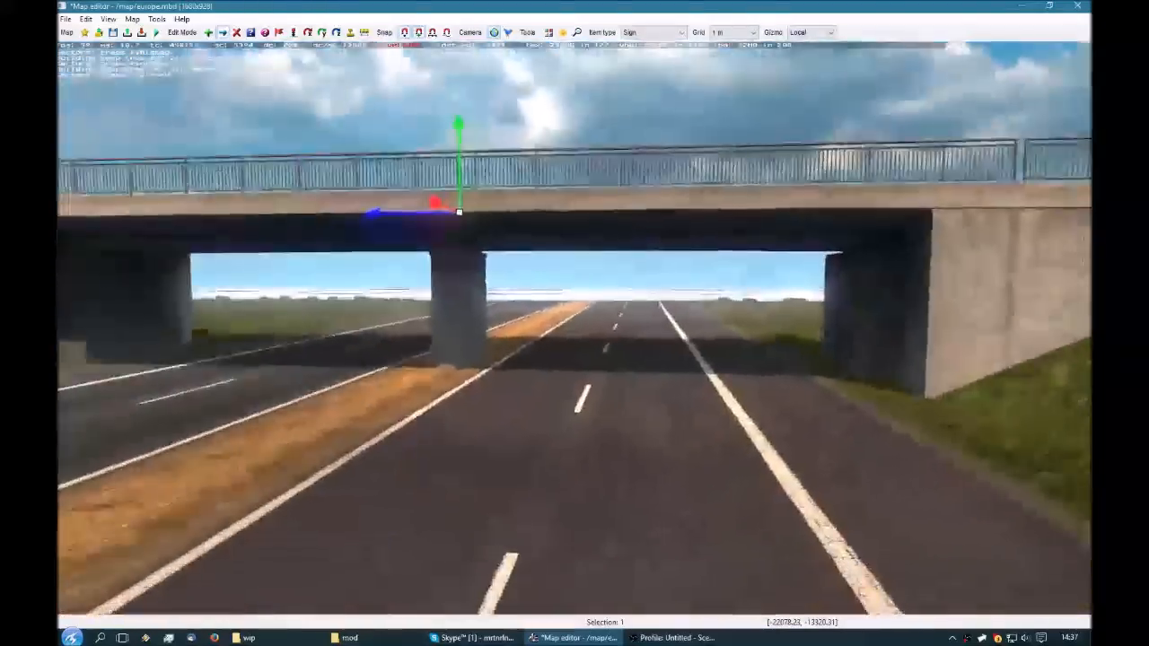
pyautogui.press('Down')
pyautogui.press('Left')
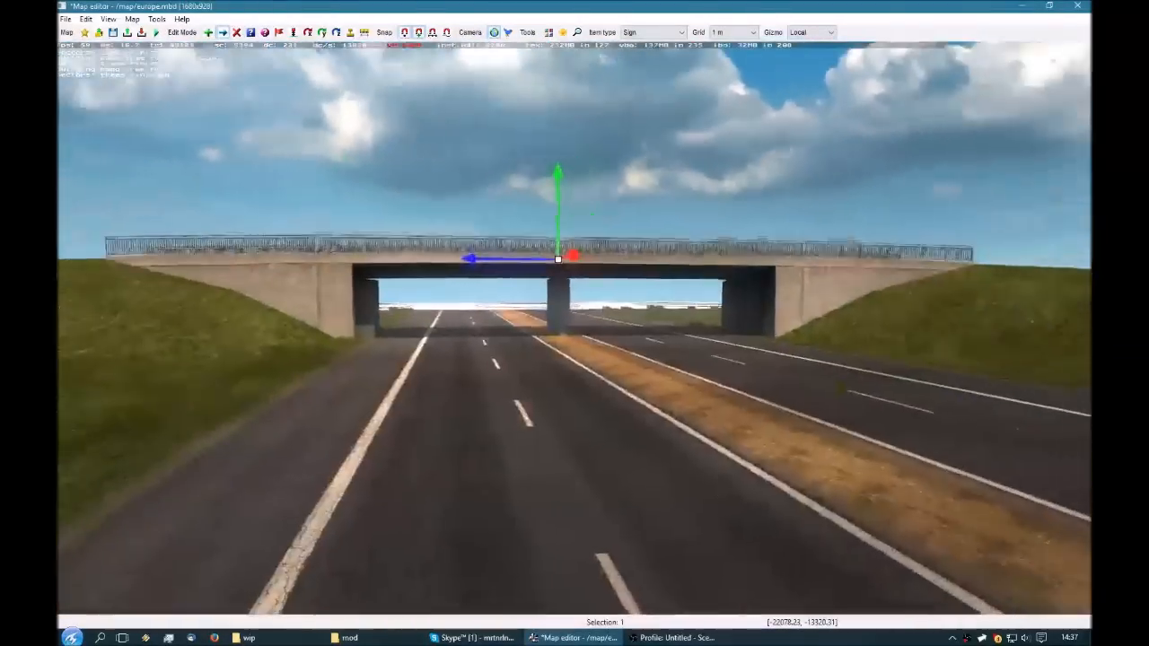
pyautogui.press('Up')
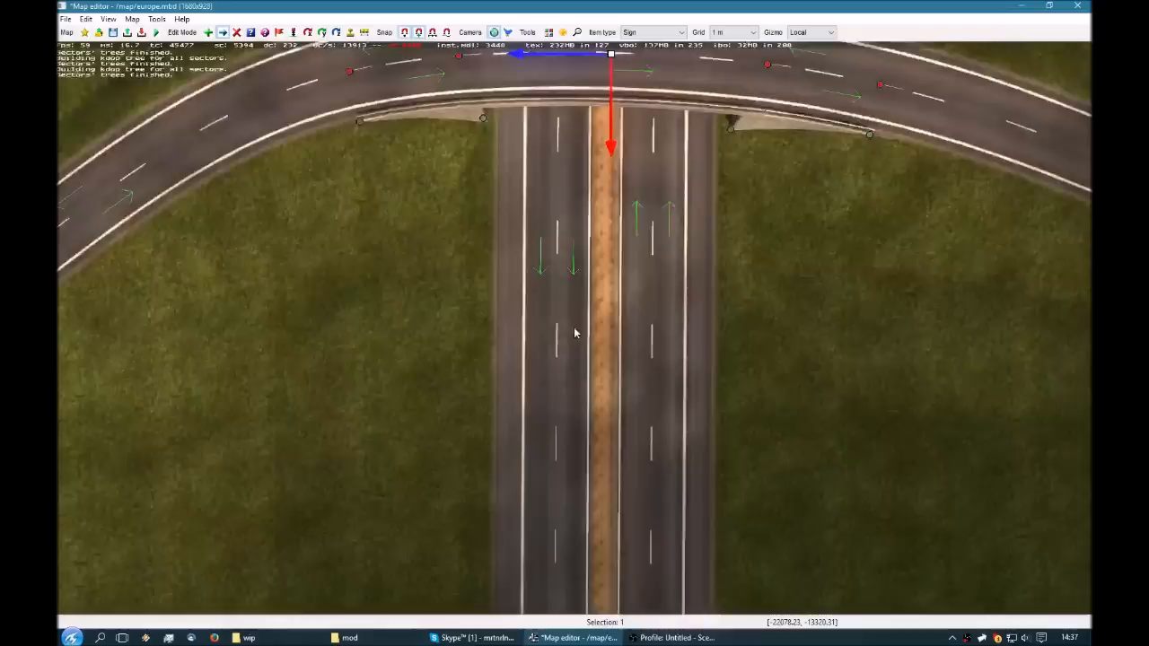
# Try the Pillar cylinder 01 sc model for the bridge's central pillar.
pyautogui.press('e')
pyautogui.click(543, 259)
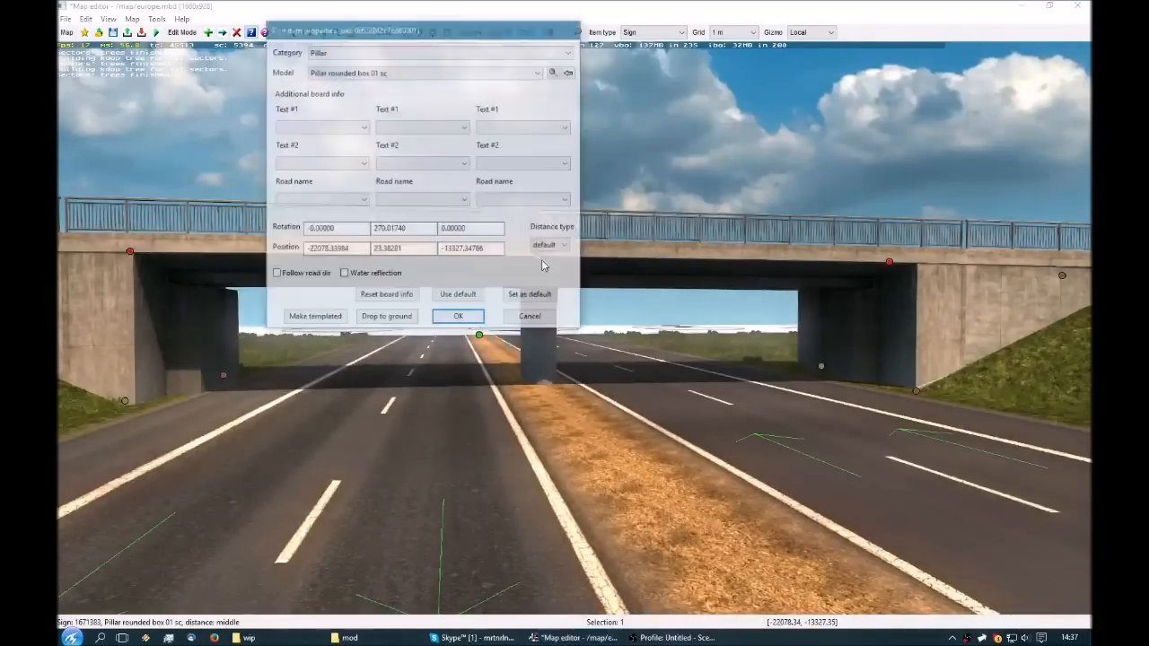
pyautogui.click(456, 76)
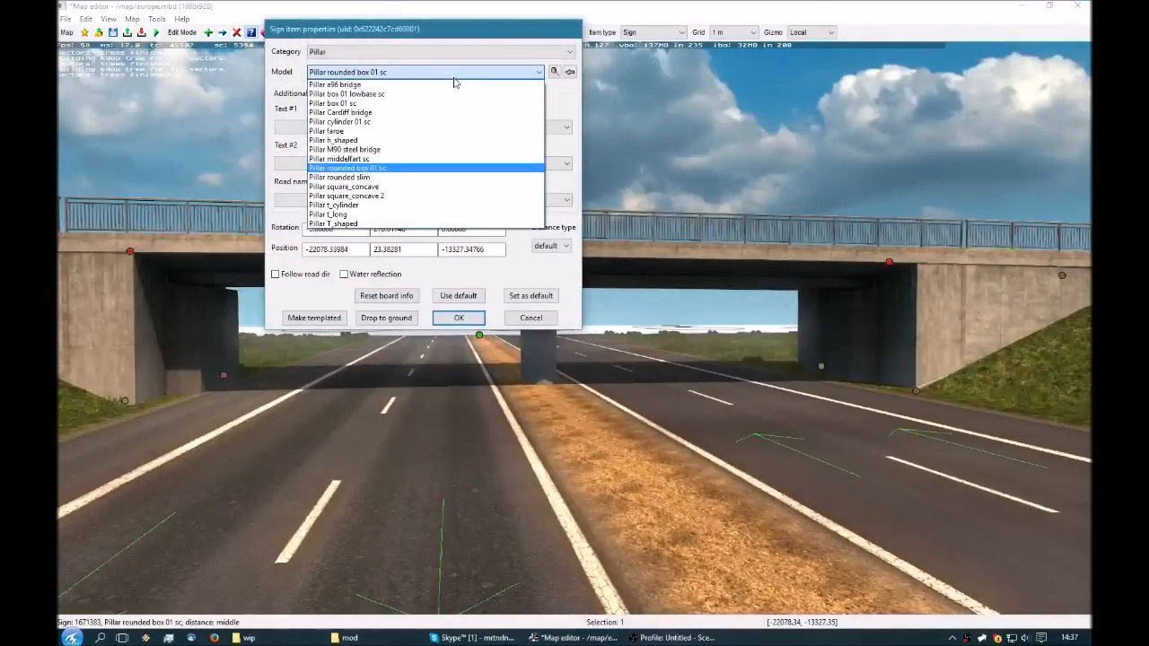
pyautogui.click(424, 122)
pyautogui.press('Return')
pyautogui.moveTo(596, 268); pyautogui.dragTo(772, 251, button='right')
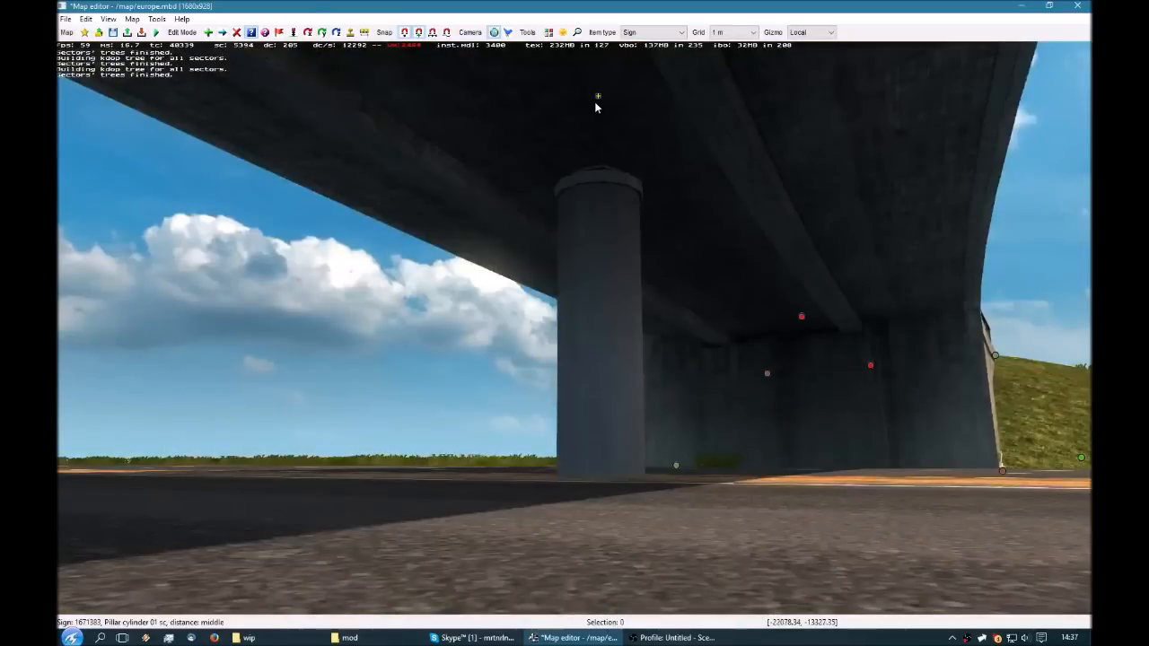
# Replace the central pillar's cylindrical model with a box-shaped pillar model.
pyautogui.doubleClick(594, 102)
pyautogui.click(452, 72)
pyautogui.press('Down')
pyautogui.press('Down')
pyautogui.press('Down')
pyautogui.press('Down')
pyautogui.press('Down')
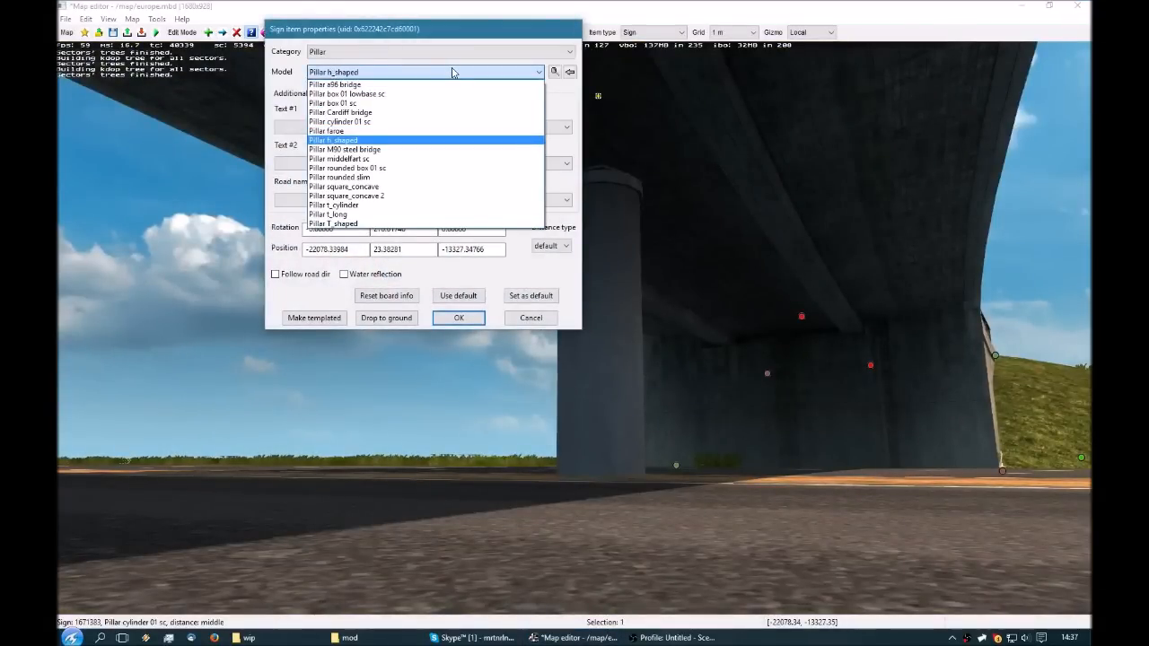
pyautogui.press('Down')
pyautogui.press('Down')
pyautogui.press('Up')
pyautogui.press('Up')
pyautogui.press('Return')
# Examine the finished overpass, its pillar and the terrain slopes from highway level and from above.
pyautogui.moveTo(871, 331); pyautogui.dragTo(762, 331, button='right')
pyautogui.scroll(3, 574, 331)
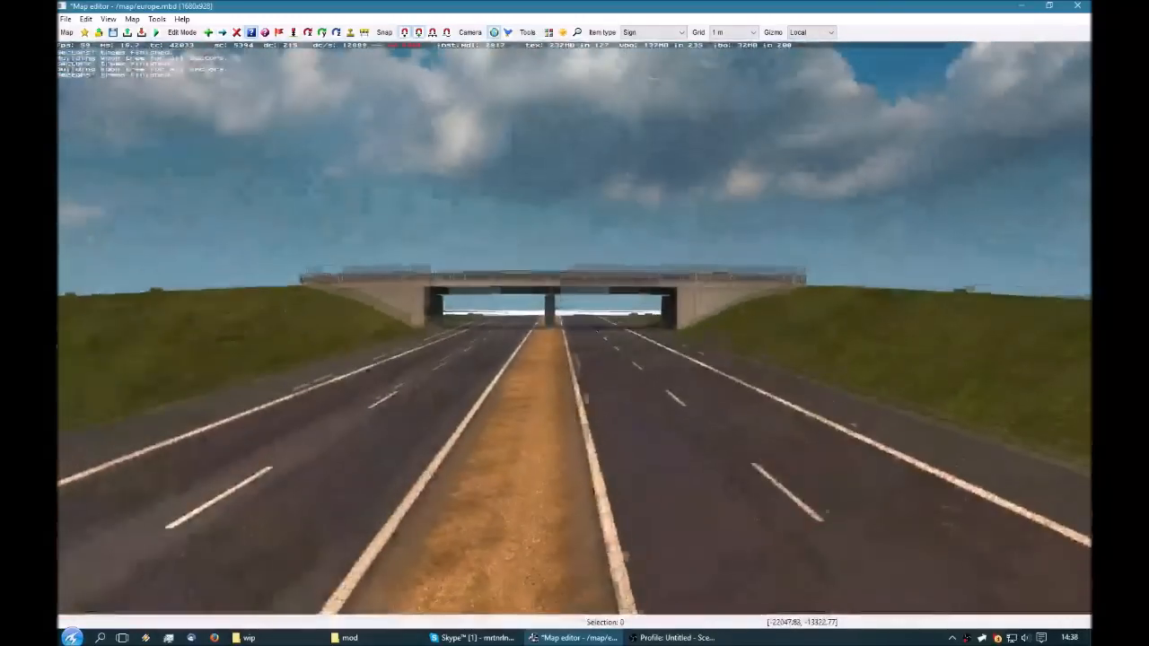
pyautogui.scroll(1, 574, 331)
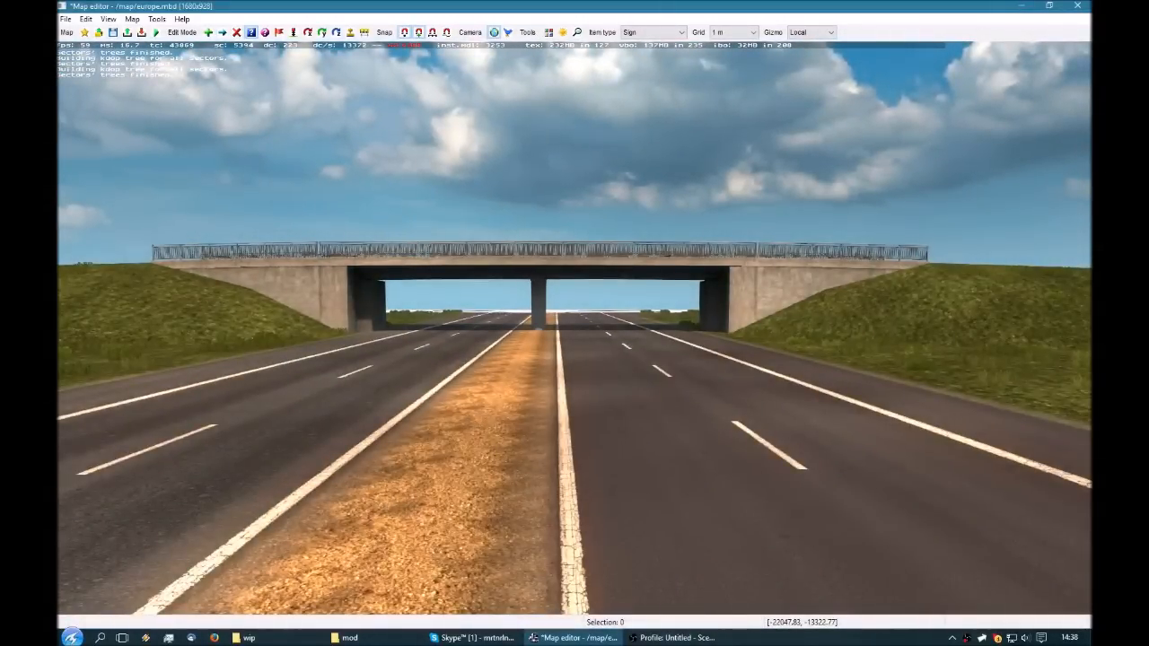
pyautogui.scroll(4, 574, 331)
pyautogui.moveTo(575, 331); pyautogui.dragTo(538, 386, button='right')
pyautogui.scroll(-4, 574, 331)
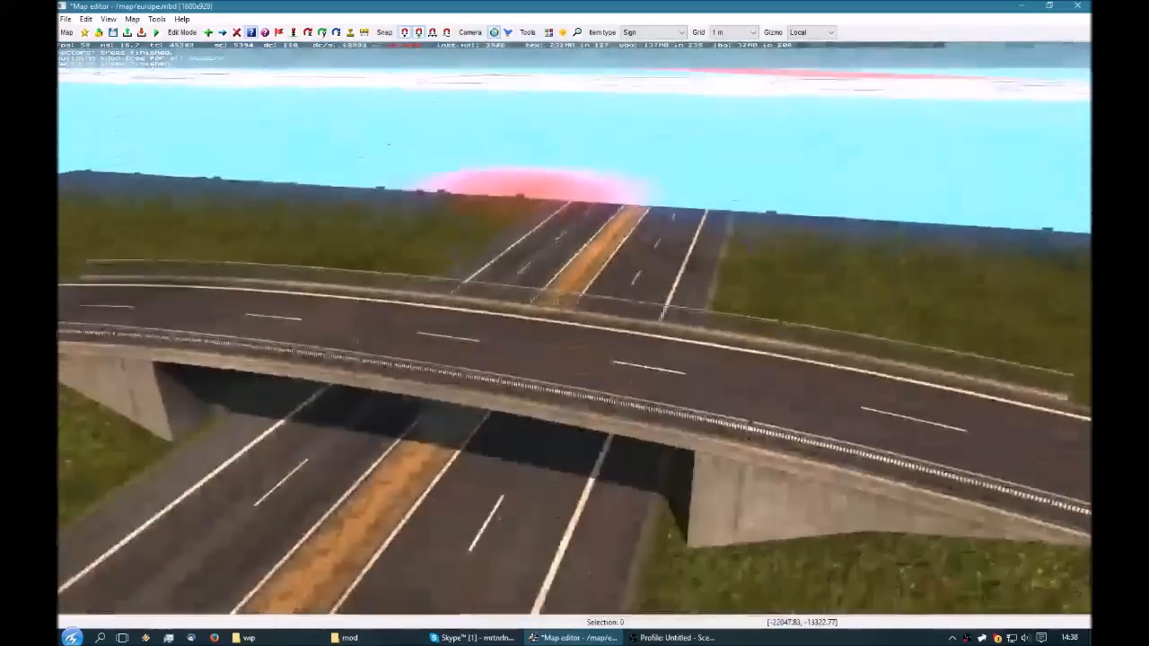
pyautogui.scroll(-3, 574, 331)
pyautogui.moveTo(574, 331); pyautogui.dragTo(350, 363, button='middle')
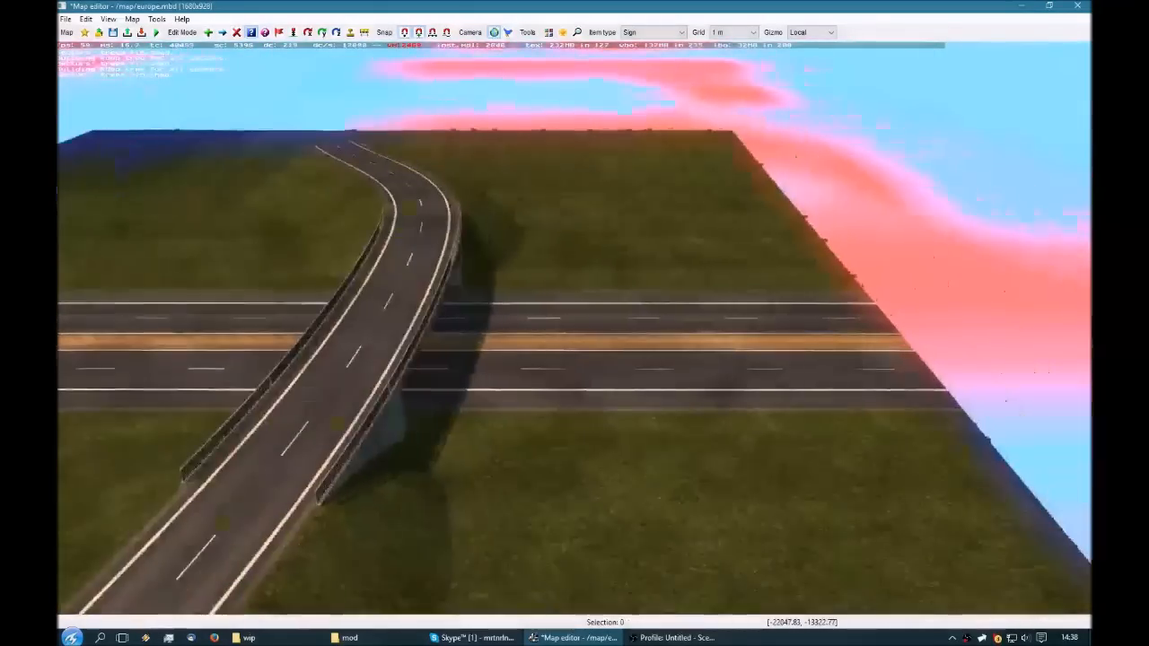
pyautogui.moveTo(575, 331); pyautogui.dragTo(709, 331, button='middle')
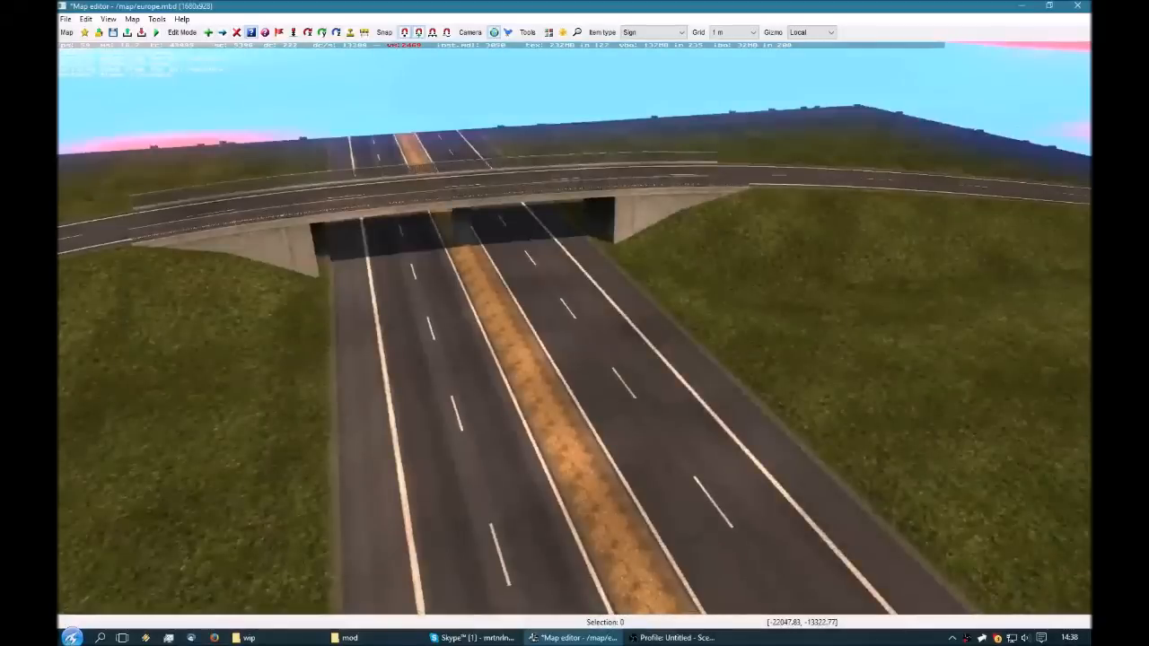